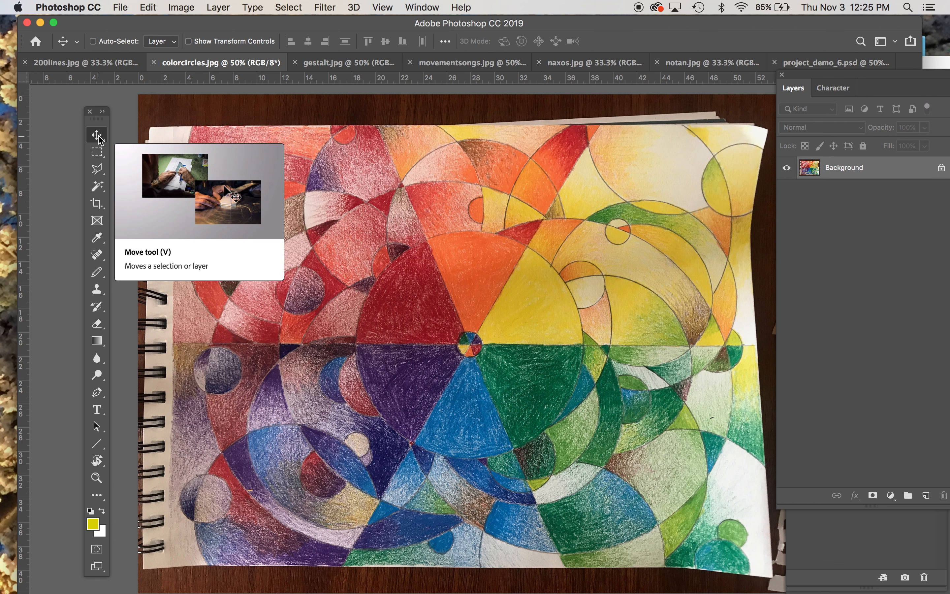
# Try outlining only the yellow section of the color wheel drawing with the Polygonal Lasso tool, and discard that selection.
pyautogui.click(99, 173)
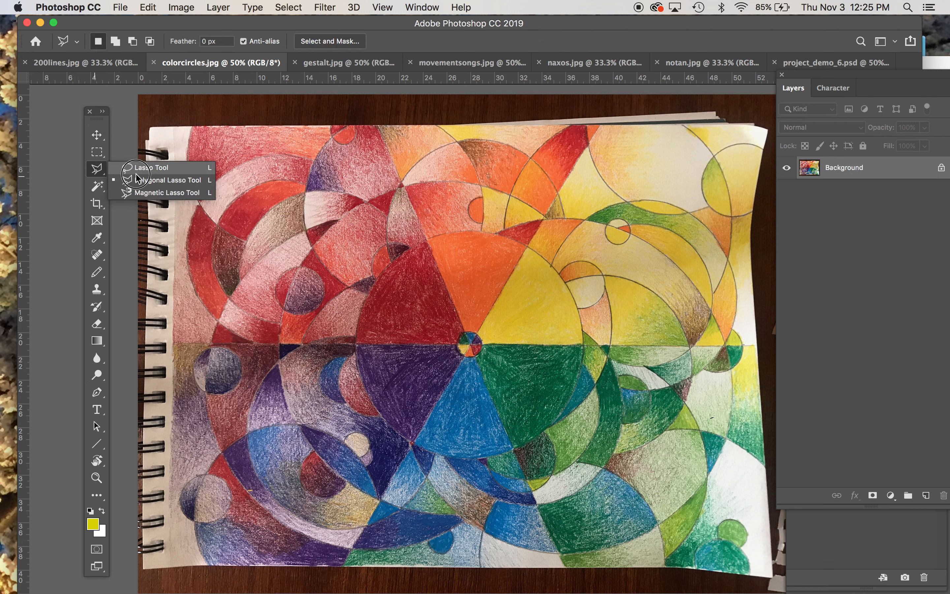
pyautogui.click(96, 173)
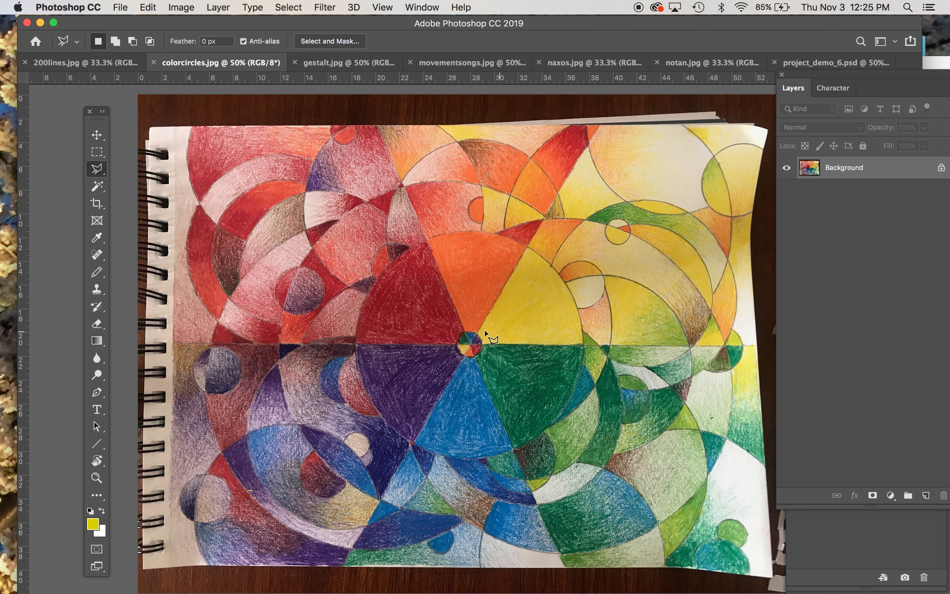
pyautogui.click(485, 343)
pyautogui.click(750, 342)
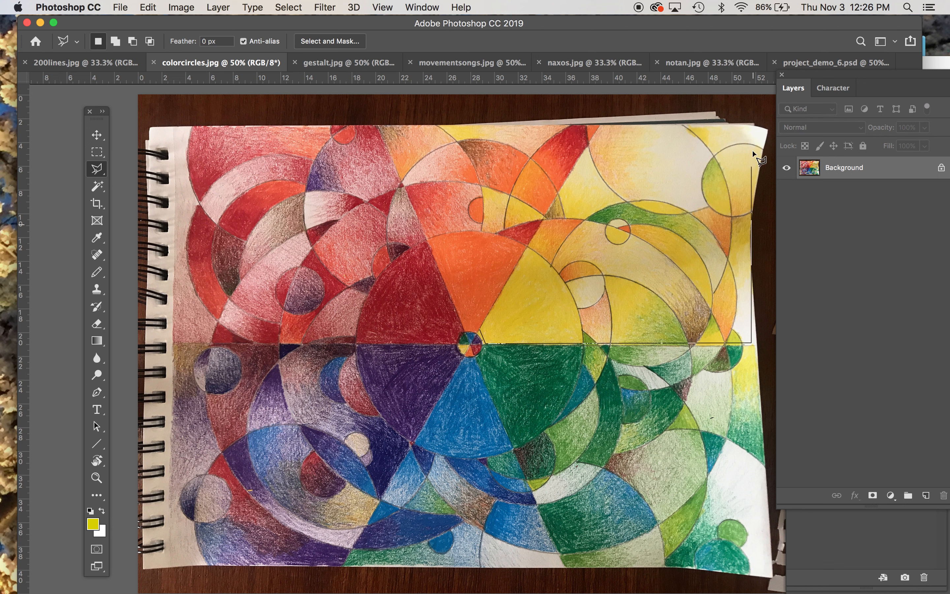
pyautogui.click(746, 127)
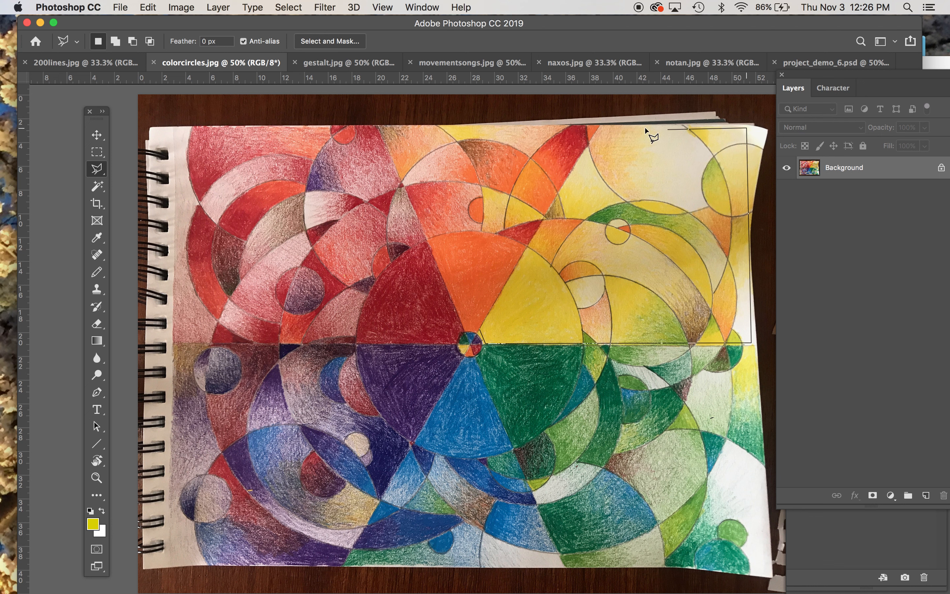
pyautogui.click(480, 330)
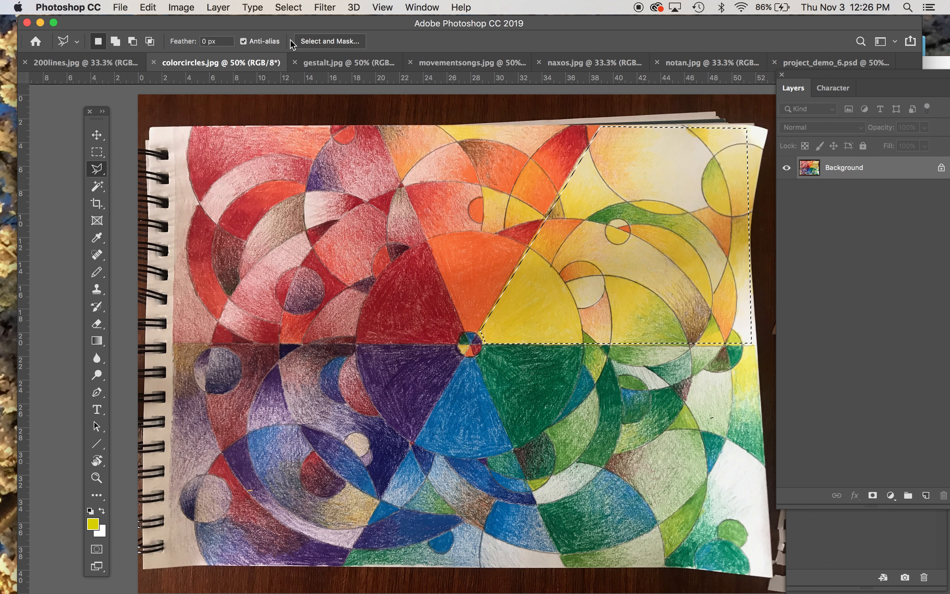
pyautogui.press('super+d')
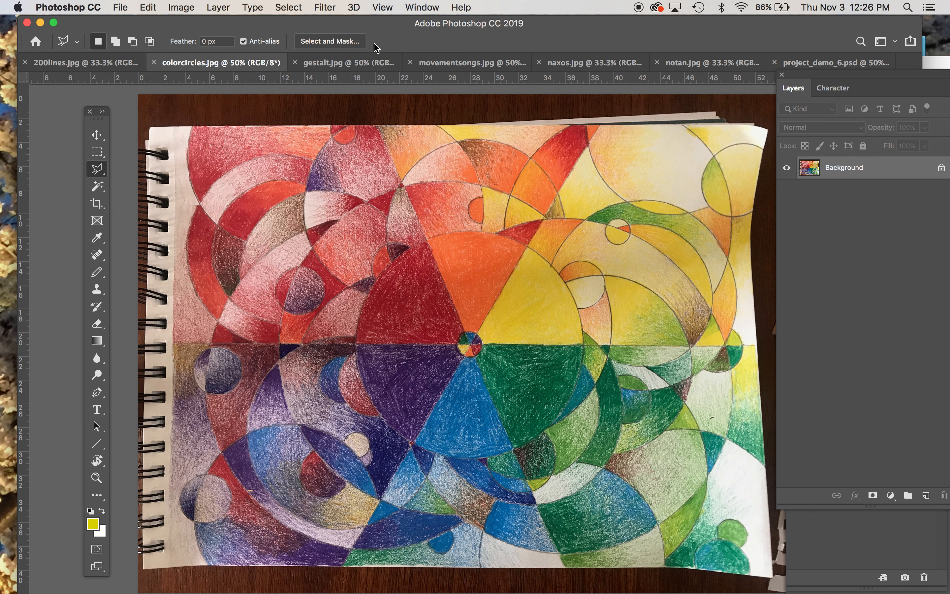
# Select the orange and yellow sections of the drawing with the Polygonal Lasso, leaving out the small center circle.
pyautogui.click(380, 126)
pyautogui.click(465, 325)
pyautogui.click(484, 340)
pyautogui.click(751, 343)
pyautogui.click(750, 131)
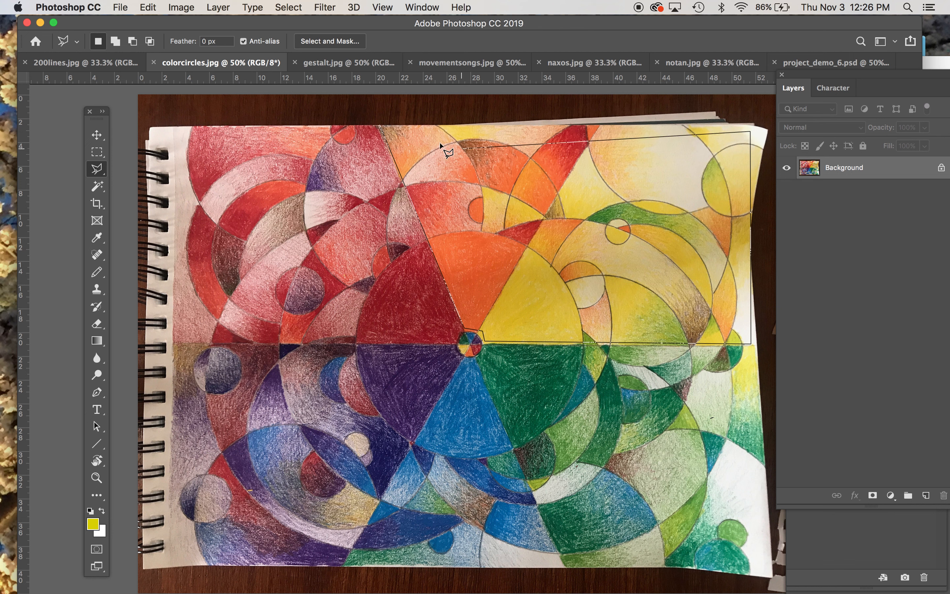
pyautogui.click(385, 128)
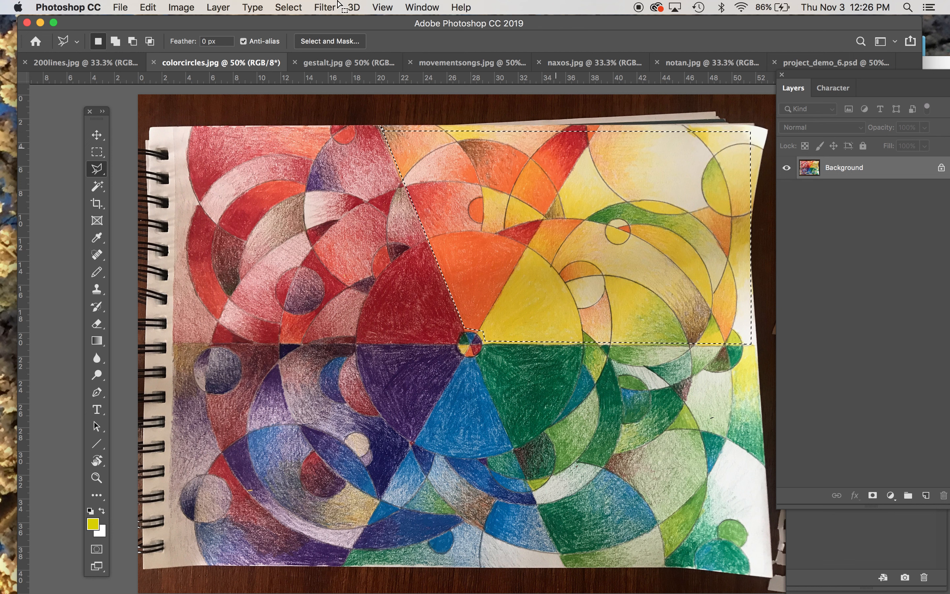
# Copy the selected orange and yellow area and paste it into project_demo_6.psd.
pyautogui.click(120, 7)
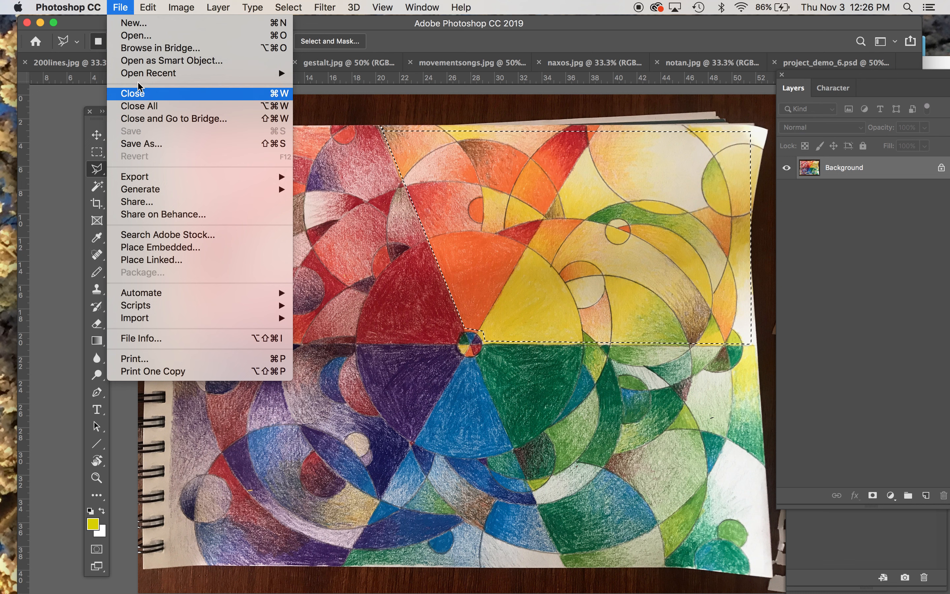
pyautogui.moveTo(156, 4)
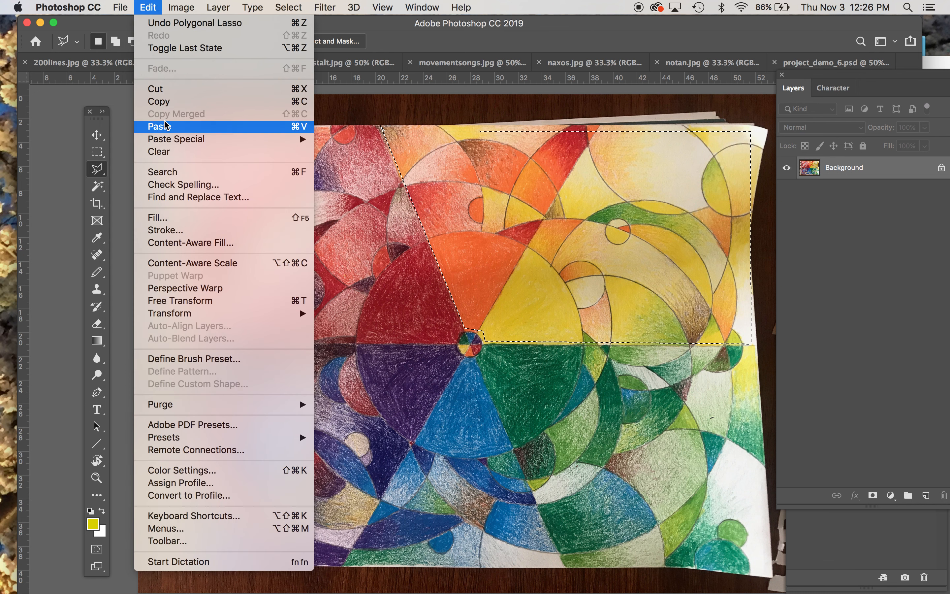
pyautogui.click(178, 102)
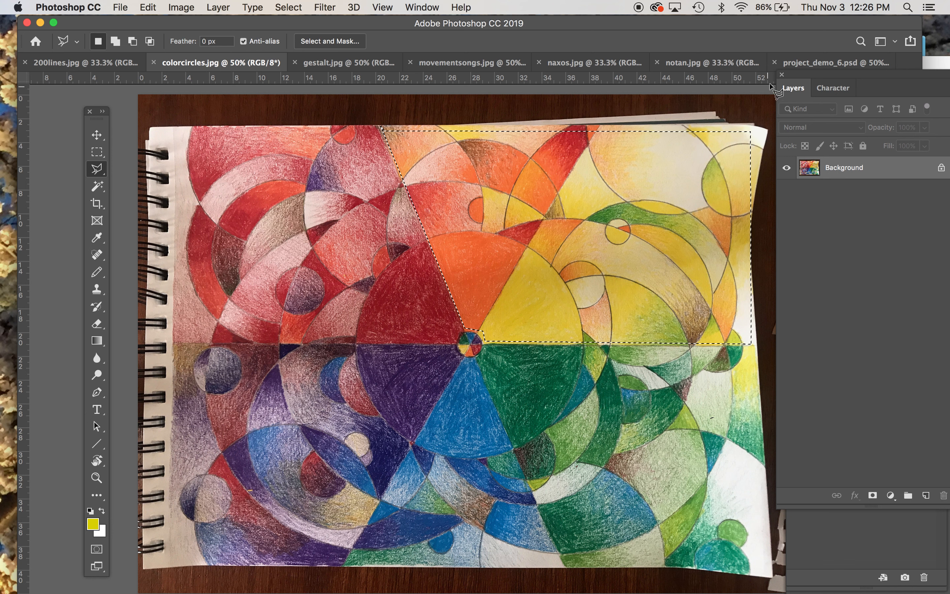
pyautogui.click(847, 64)
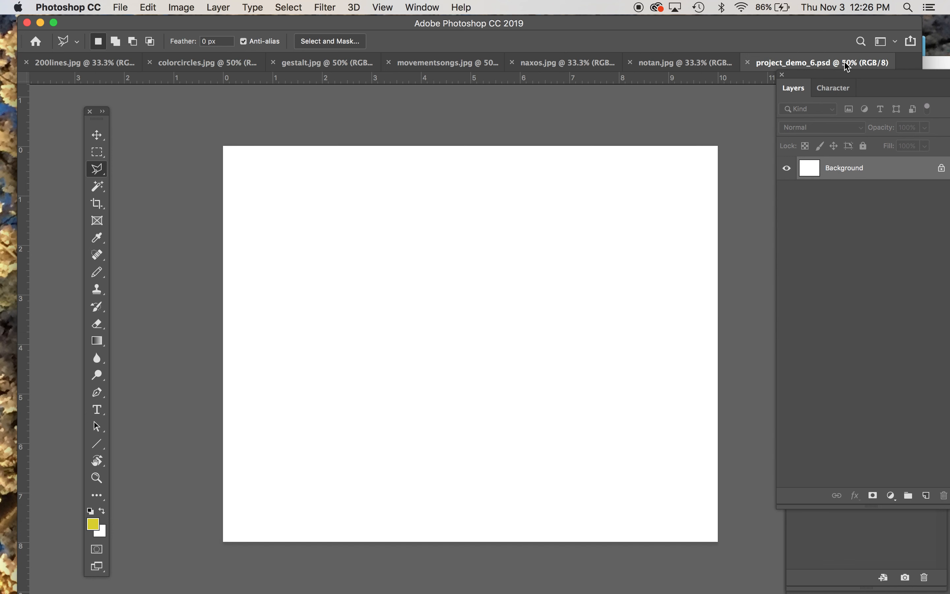
pyautogui.press('super+v')
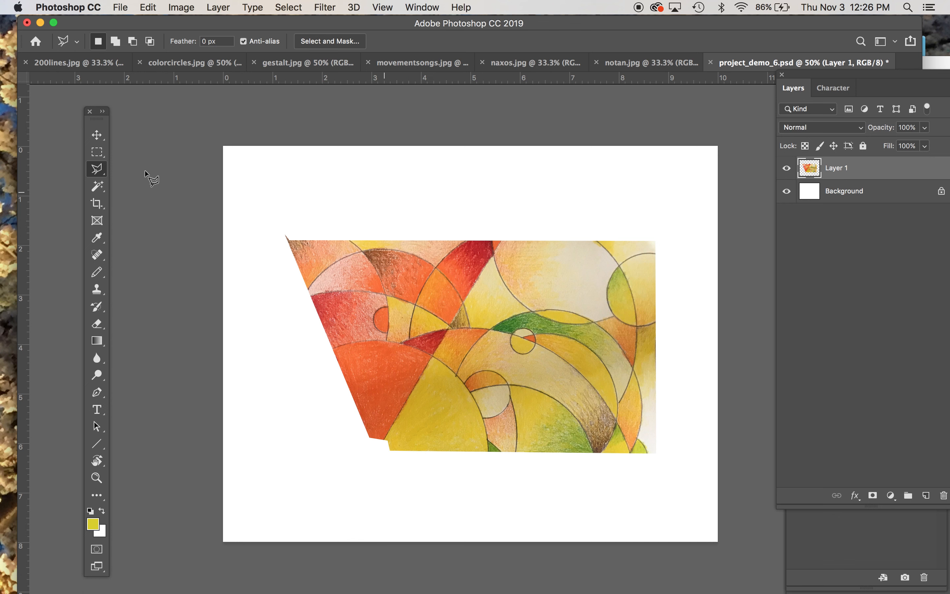
# Rename the pasted layer as "org yellow".
pyautogui.click(98, 135)
pyautogui.moveTo(838, 76); pyautogui.dragTo(787, 78)
pyautogui.click(791, 177)
pyautogui.doubleClick(789, 173)
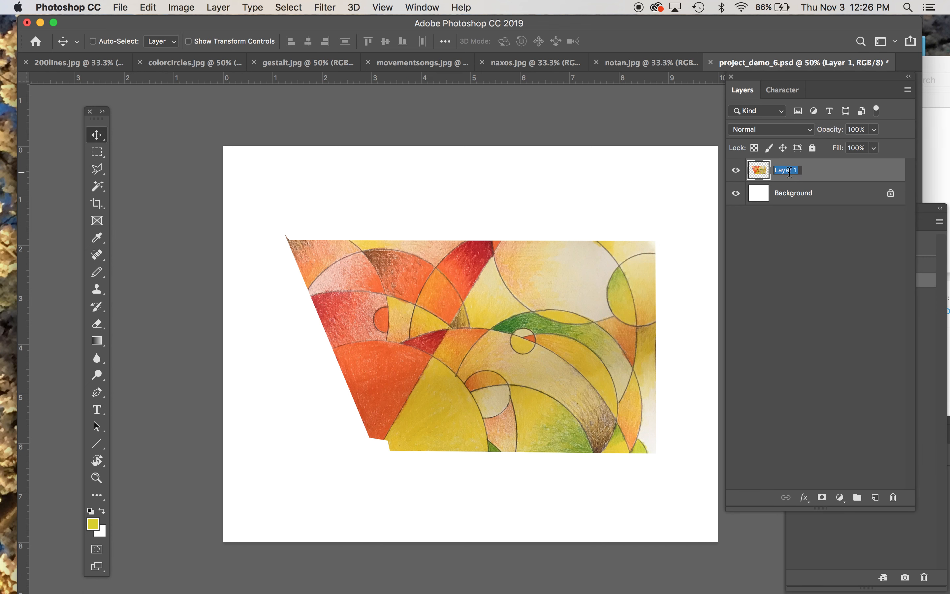
pyautogui.write('org yellow')
pyautogui.press('Return')
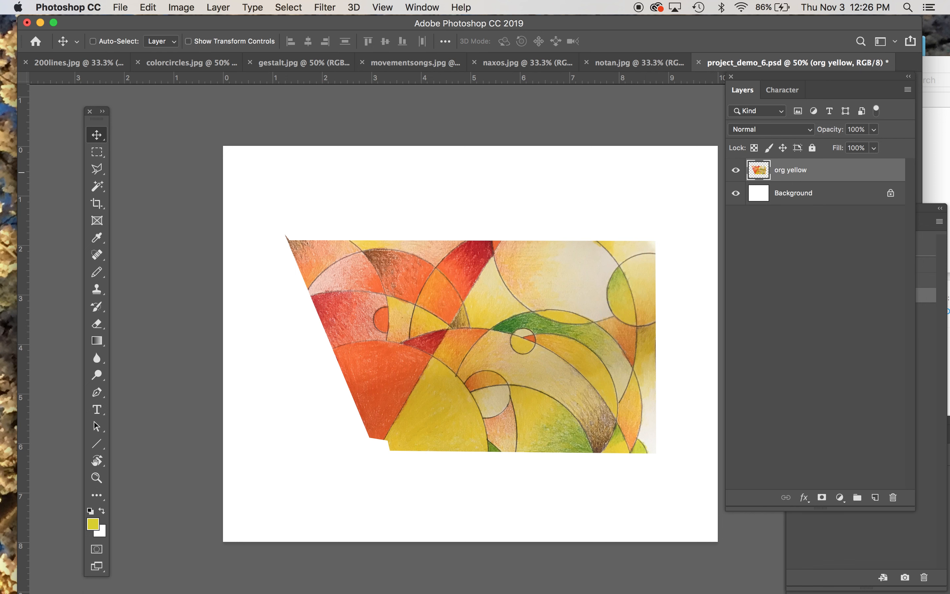
# Move the org yellow piece into the canvas's upper-right corner and save the document with Maximize Compatibility on.
pyautogui.moveTo(450, 309); pyautogui.dragTo(481, 236)
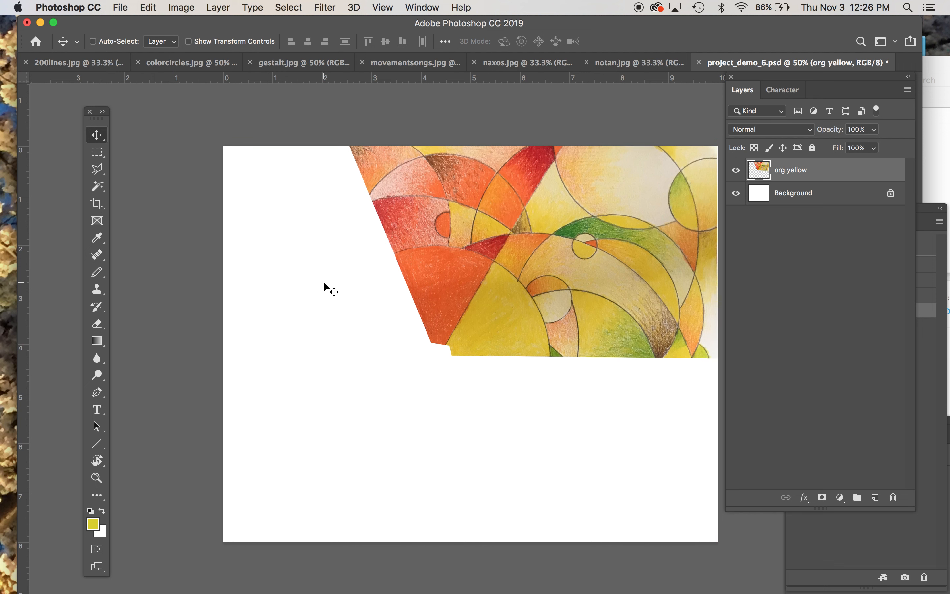
pyautogui.press('super+s')
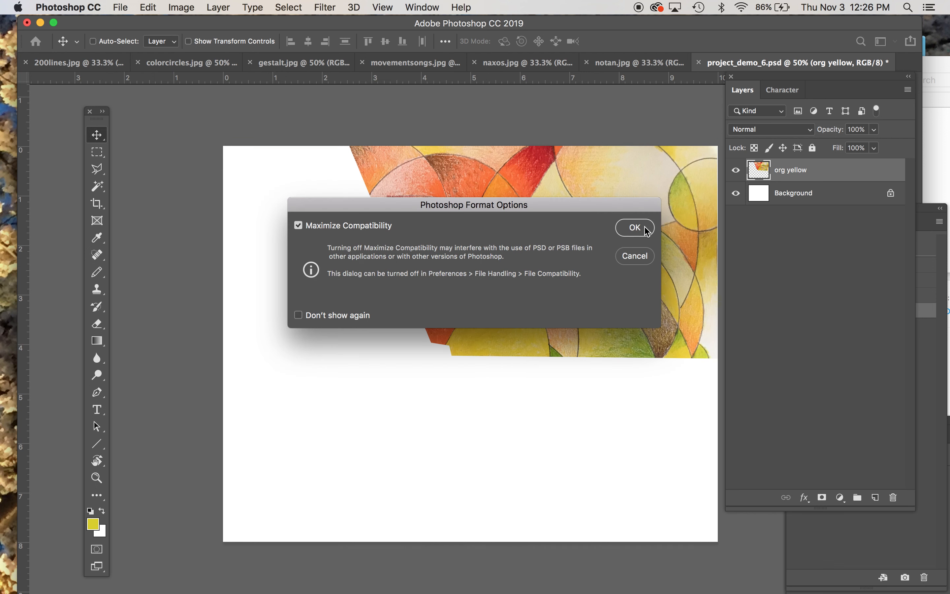
pyautogui.click(632, 228)
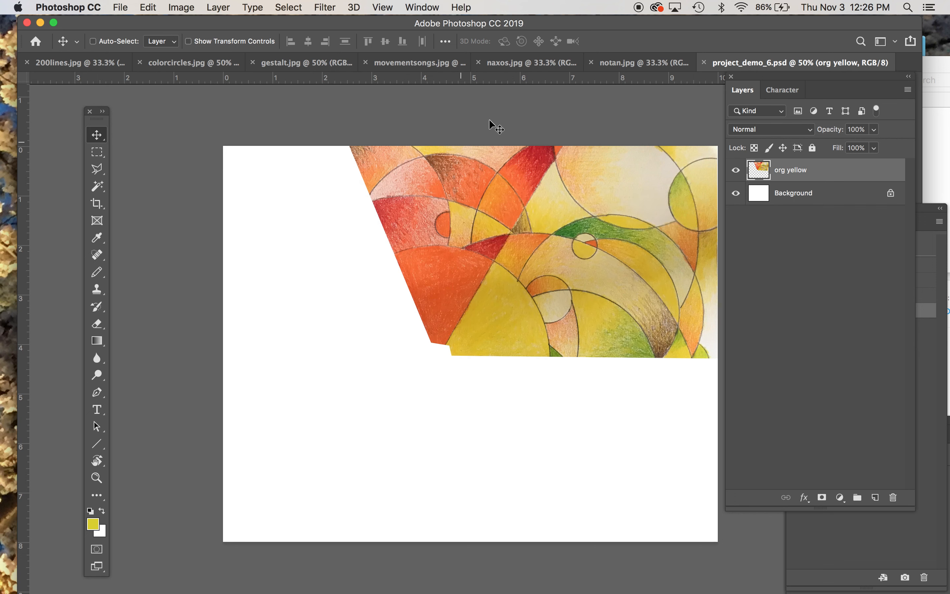
pyautogui.click(300, 62)
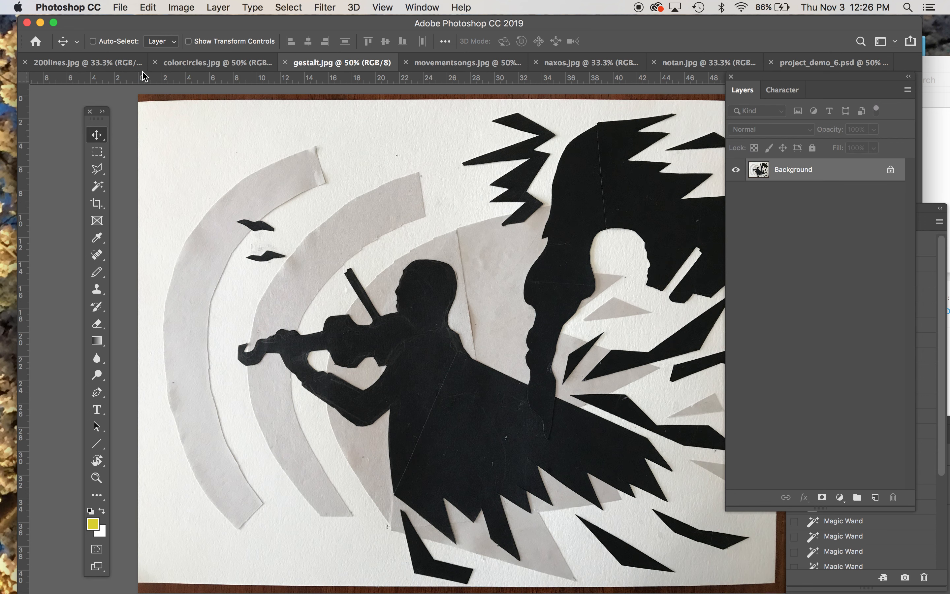
pyautogui.click(451, 63)
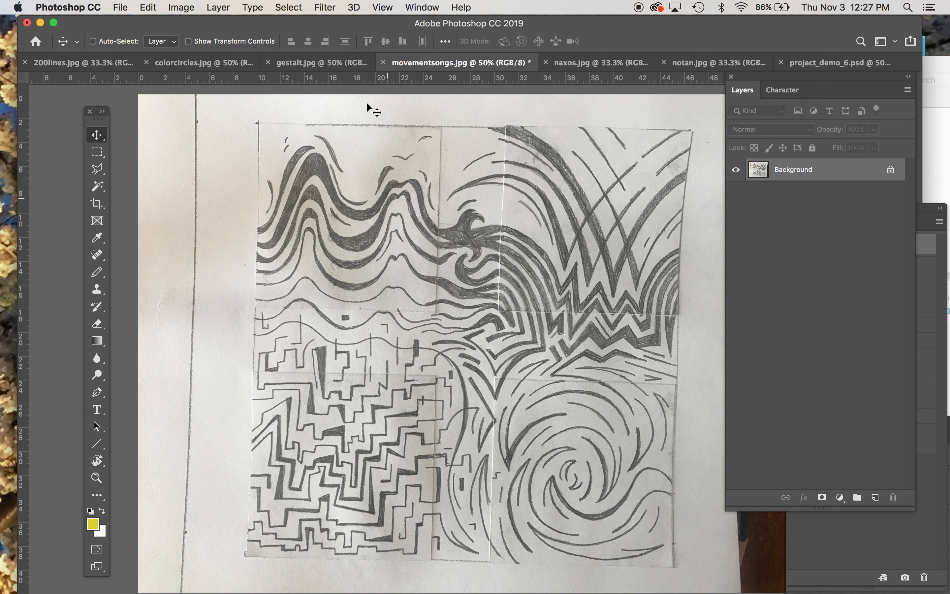
pyautogui.click(332, 64)
pyautogui.click(215, 67)
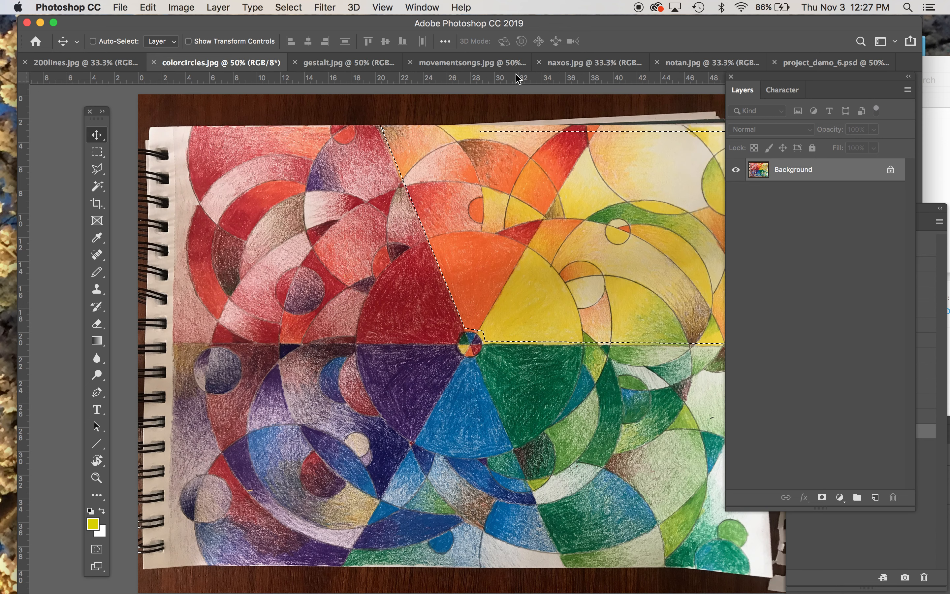
pyautogui.click(490, 67)
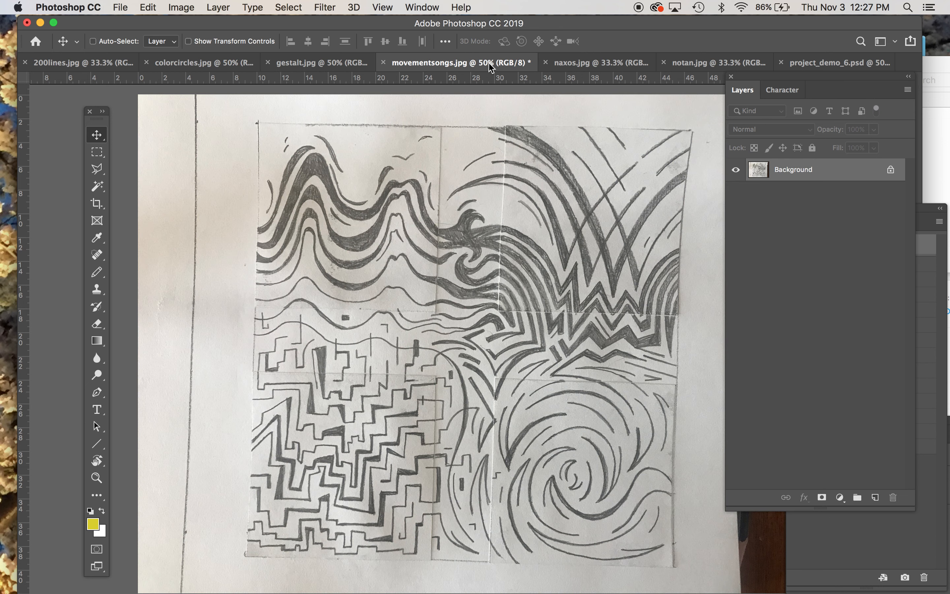
pyautogui.click(809, 63)
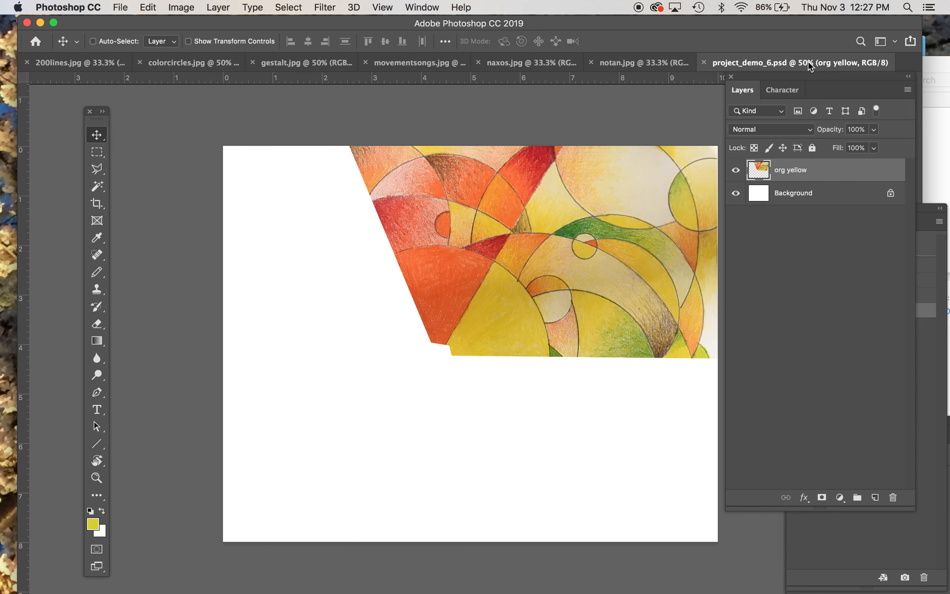
# Frame the pencil drawing in movementsongs.jpg with the Crop tool, excluding the blank paper margins and dark table edge.
pyautogui.click(417, 65)
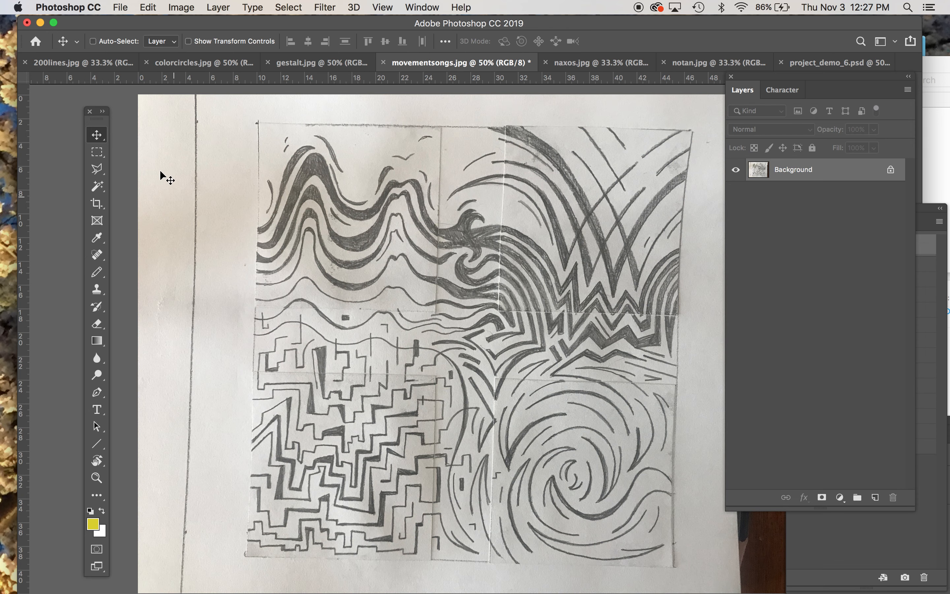
pyautogui.click(97, 203)
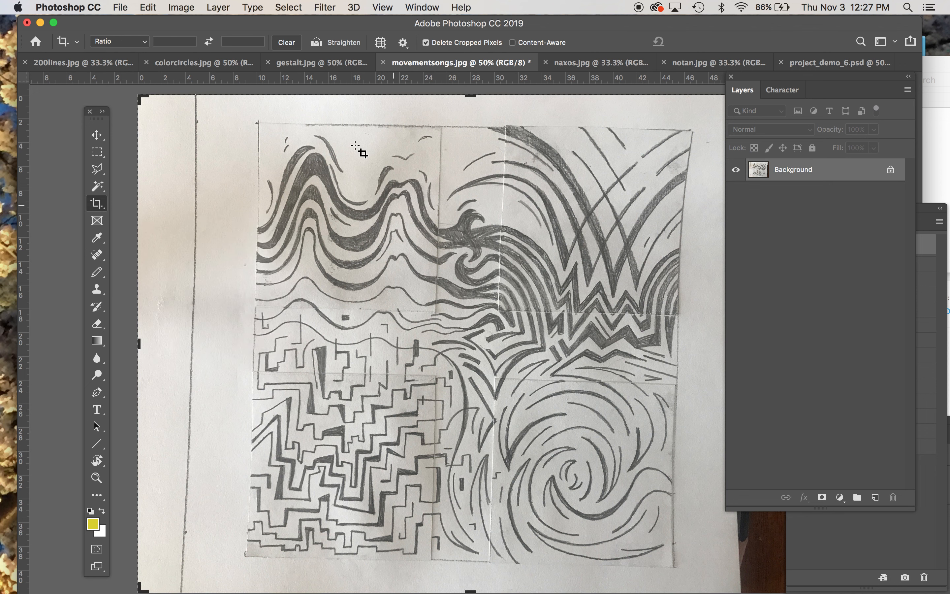
pyautogui.moveTo(141, 344); pyautogui.dragTo(187, 344)
pyautogui.moveTo(476, 98)
pyautogui.mouseDown()
pyautogui.moveTo(471, 89)
pyautogui.moveTo(475, 109)
pyautogui.mouseUp()
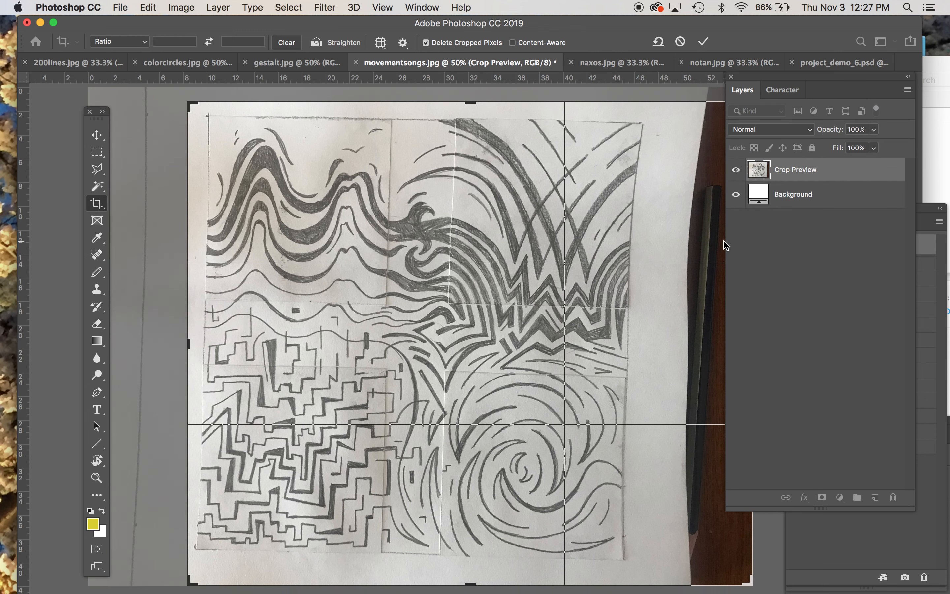
pyautogui.press('super+minus')
pyautogui.moveTo(655, 341); pyautogui.dragTo(626, 342)
pyautogui.moveTo(469, 499); pyautogui.dragTo(468, 496)
pyautogui.moveTo(627, 344); pyautogui.dragTo(615, 346)
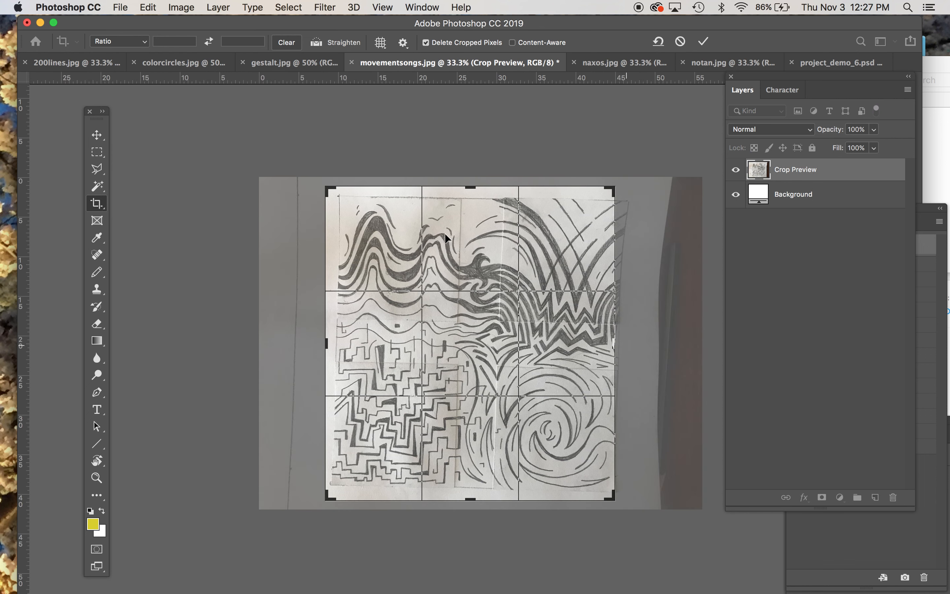
# Tighten the crop frame to the drawing's left, upper and lower edges and apply the crop.
pyautogui.moveTo(330, 344)
pyautogui.mouseDown()
pyautogui.moveTo(322, 340)
pyautogui.moveTo(340, 335)
pyautogui.mouseUp()
pyautogui.moveTo(471, 187); pyautogui.dragTo(471, 194)
pyautogui.moveTo(472, 494); pyautogui.dragTo(471, 483)
pyautogui.press('Return')
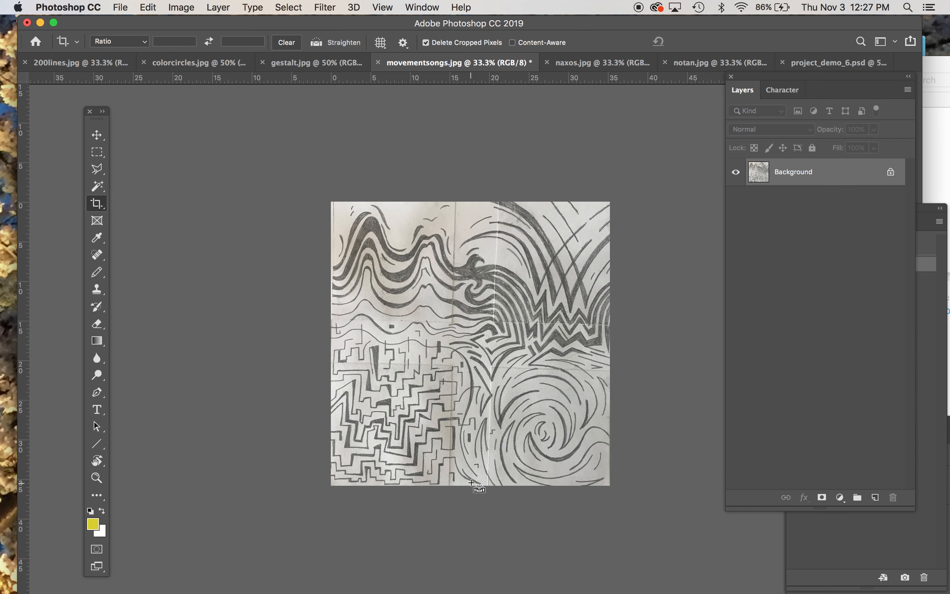
pyautogui.press('super+equal')
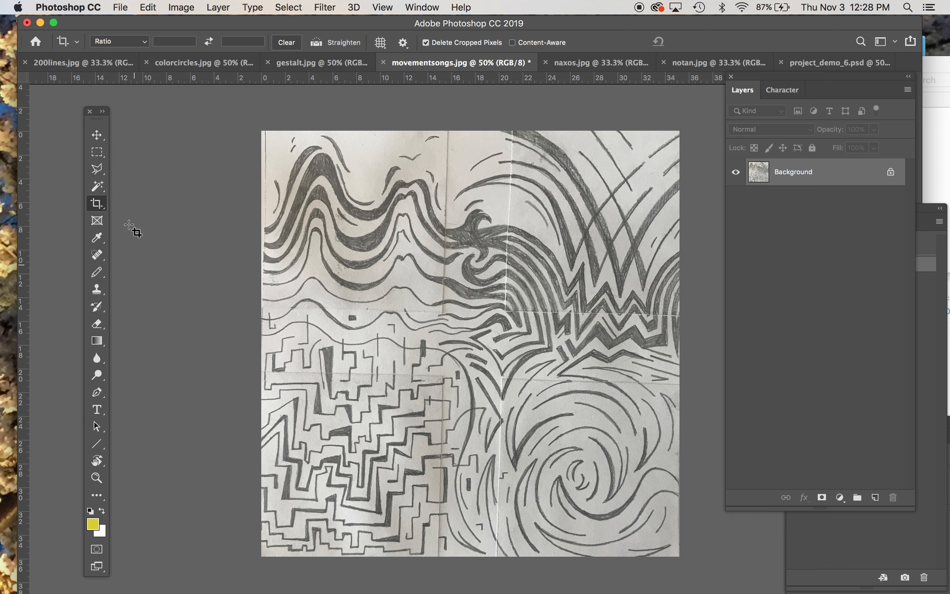
pyautogui.click(101, 190)
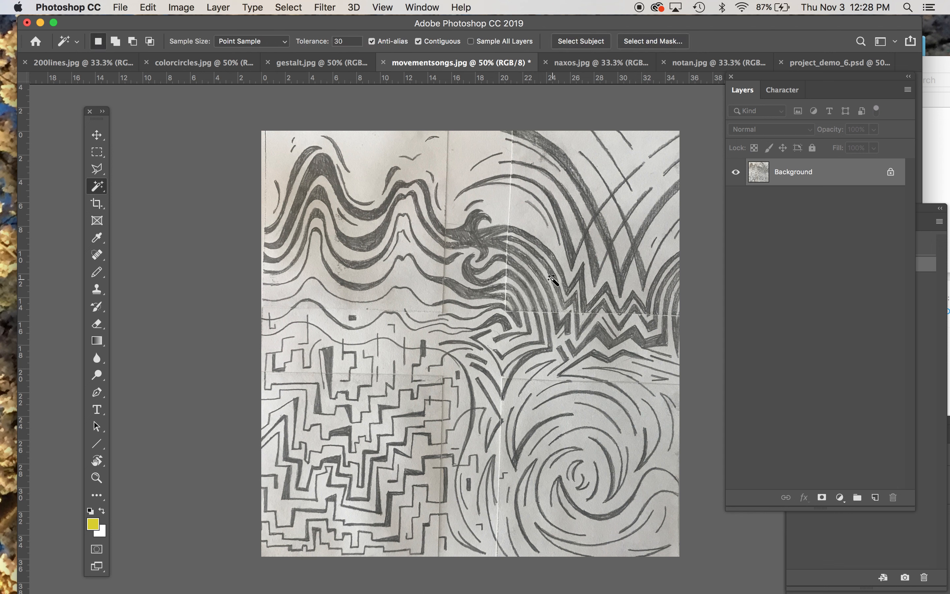
pyautogui.click(148, 7)
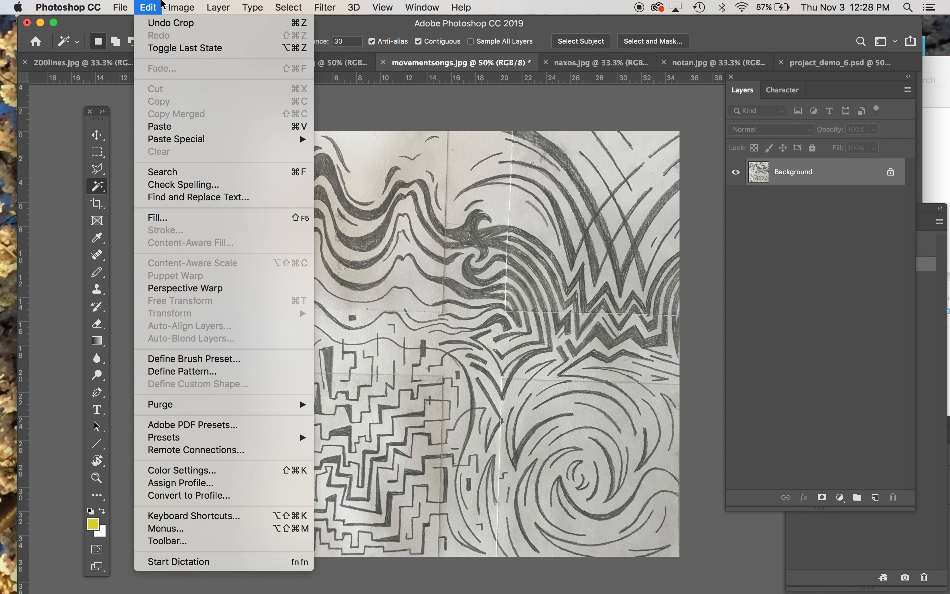
pyautogui.moveTo(200, 4)
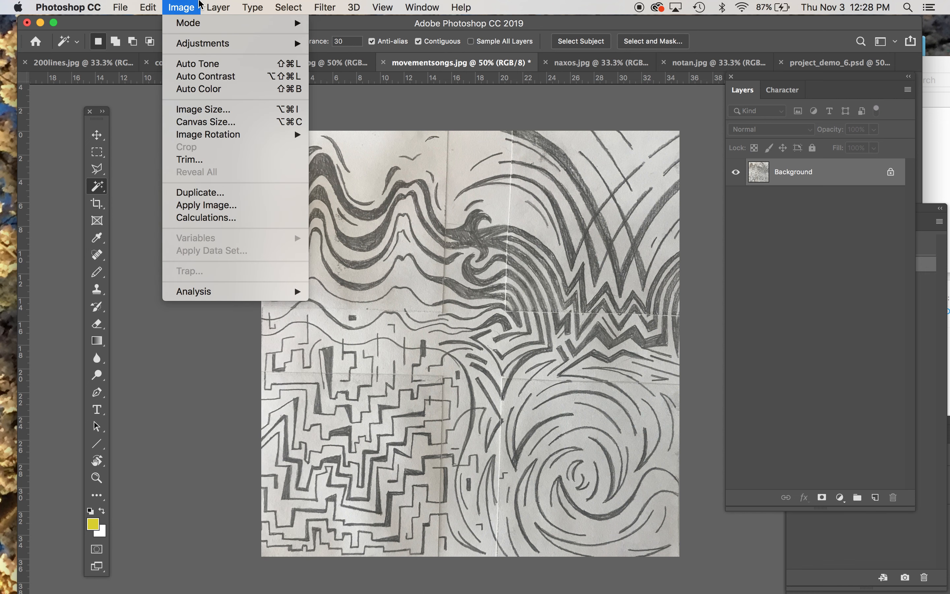
pyautogui.click(556, 143)
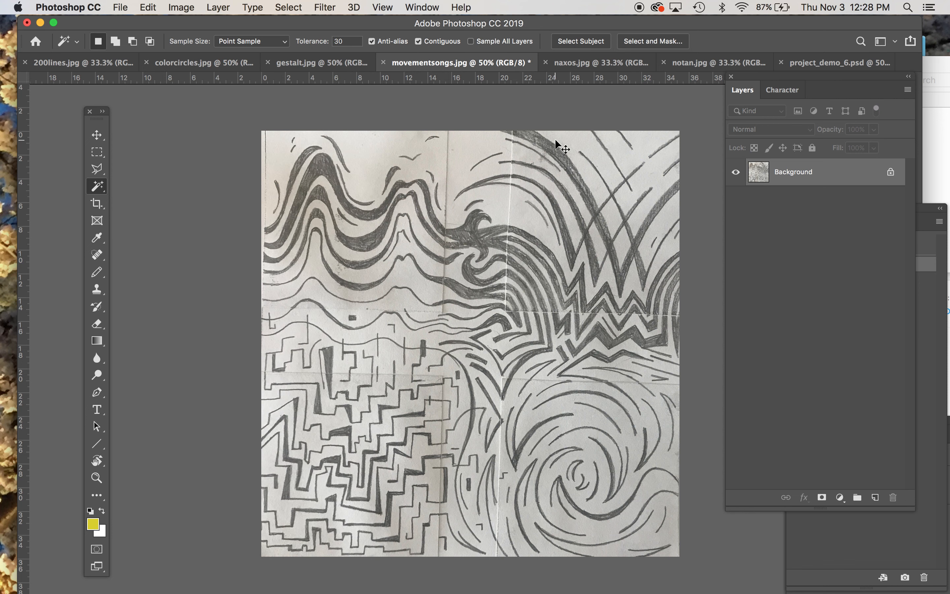
# Strengthen the drawing's contrast with Levels, setting the shadow input to about 82 and the highlight input to about 155.
pyautogui.press('super+l')
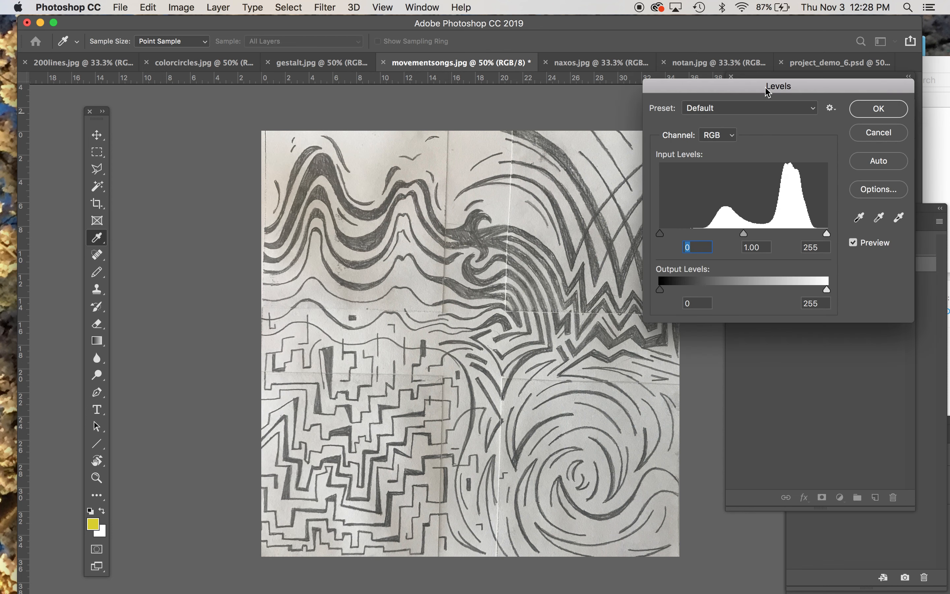
pyautogui.moveTo(768, 91); pyautogui.dragTo(771, 105)
pyautogui.moveTo(663, 247); pyautogui.dragTo(690, 248)
pyautogui.moveTo(830, 247); pyautogui.dragTo(813, 249)
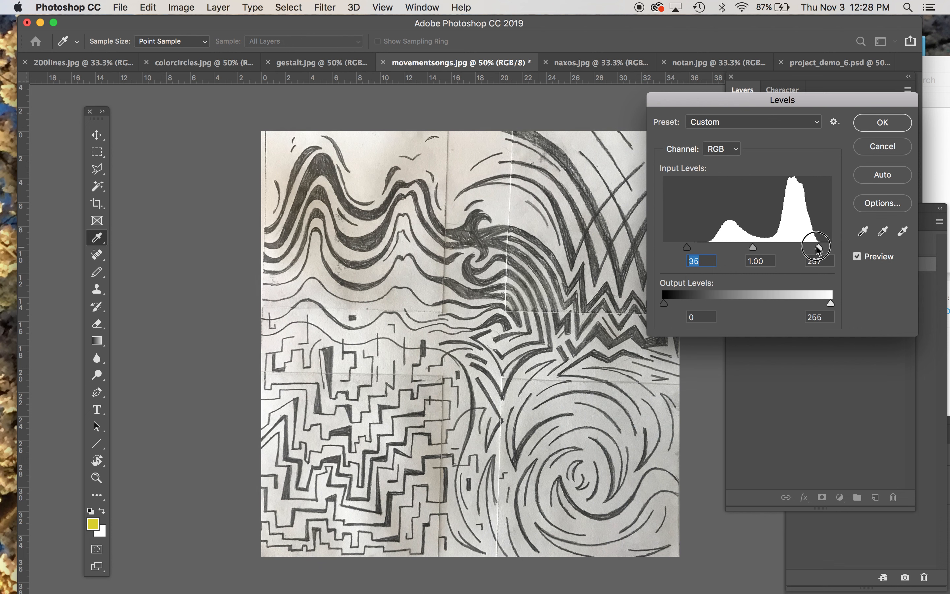
pyautogui.moveTo(752, 247); pyautogui.dragTo(714, 250)
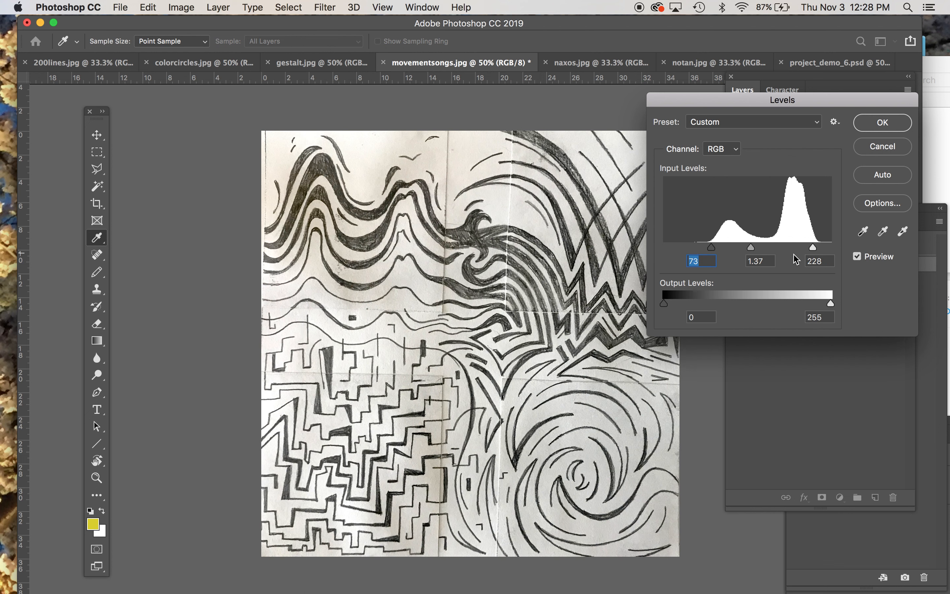
pyautogui.moveTo(814, 248); pyautogui.dragTo(719, 254)
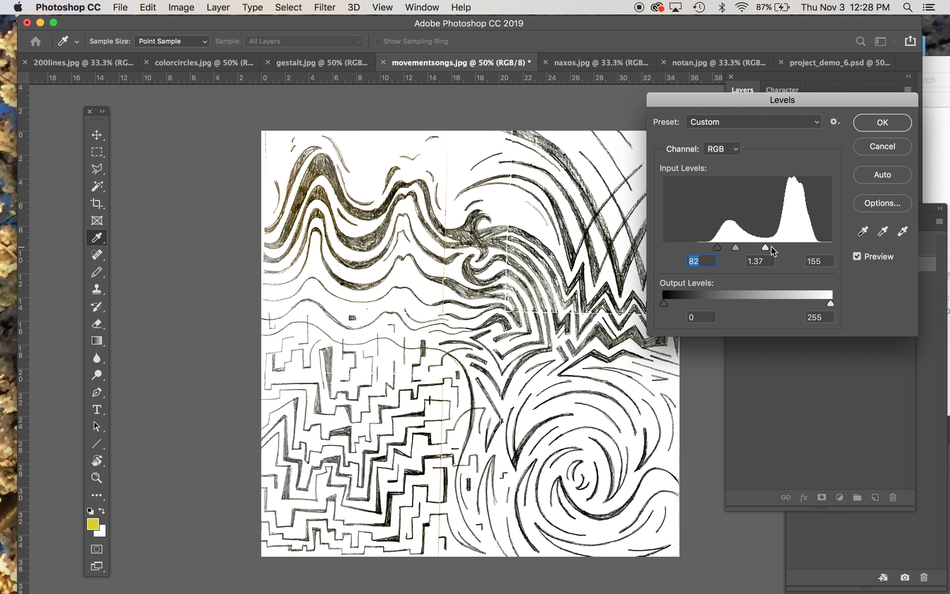
pyautogui.moveTo(736, 249); pyautogui.dragTo(764, 249)
pyautogui.press('Return')
# Select only the drawn lines by picking the white paper with the Magic Wand, extending it to similar areas and inverting the selection.
pyautogui.press('w')
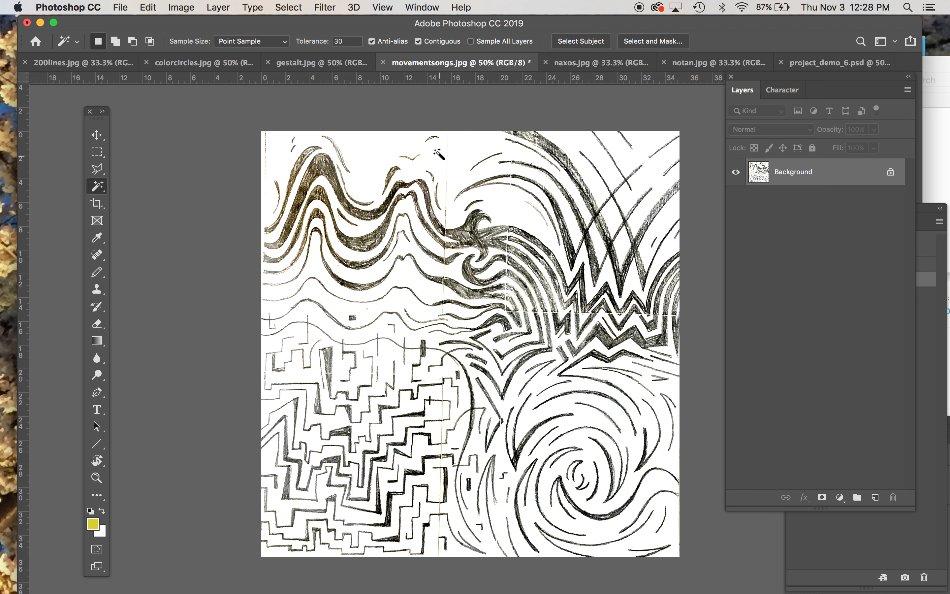
pyautogui.click(439, 154)
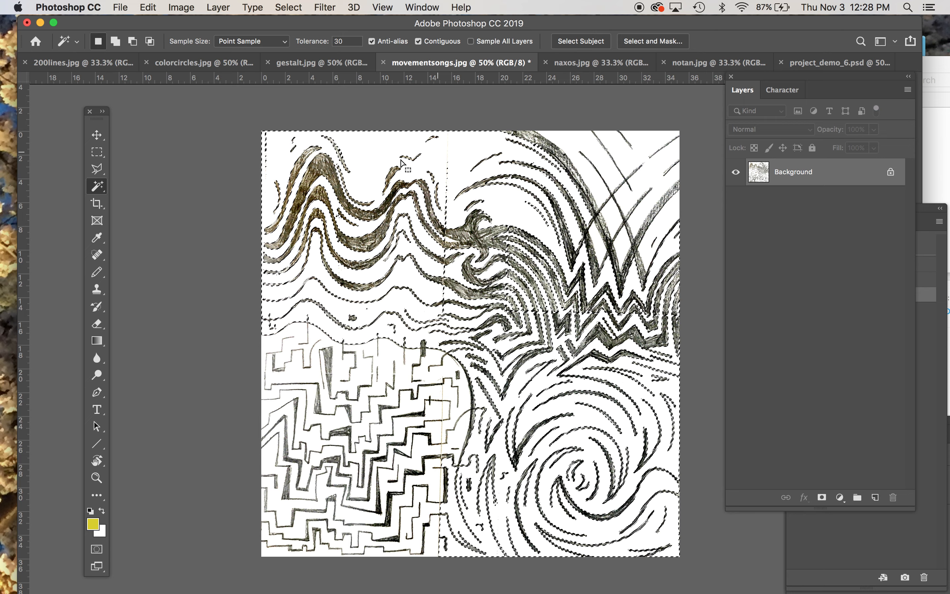
pyautogui.click(288, 6)
pyautogui.click(104, 184)
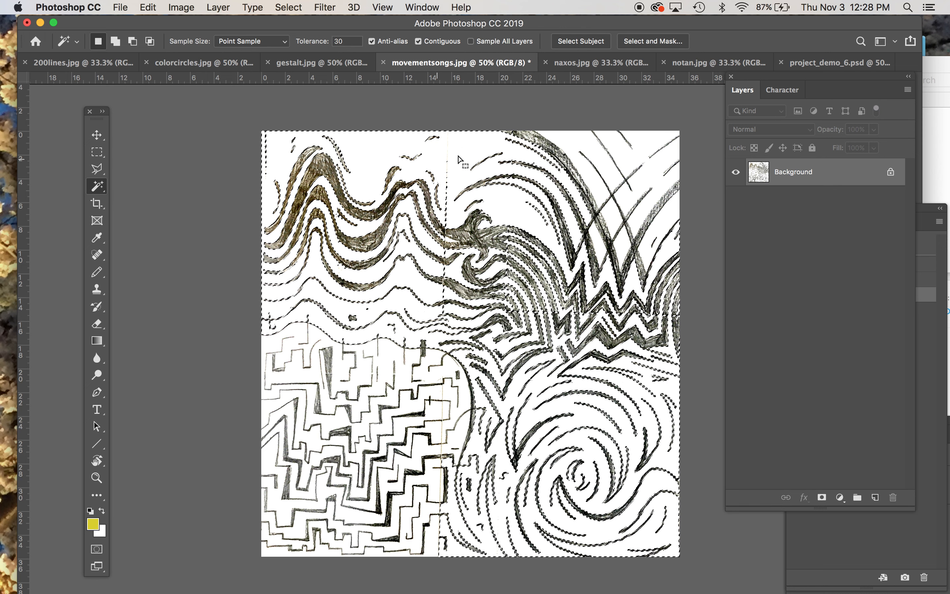
pyautogui.click(286, 4)
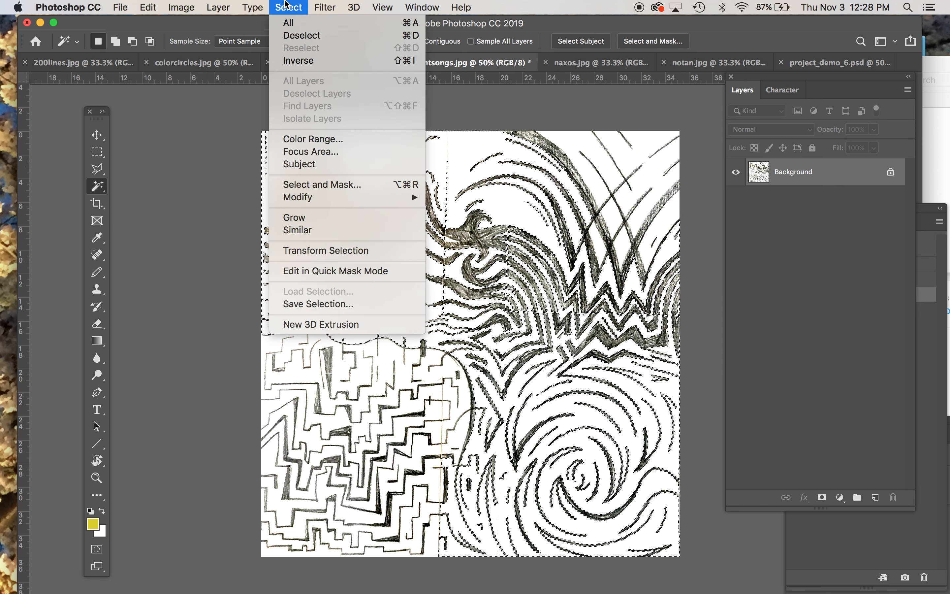
pyautogui.click(310, 229)
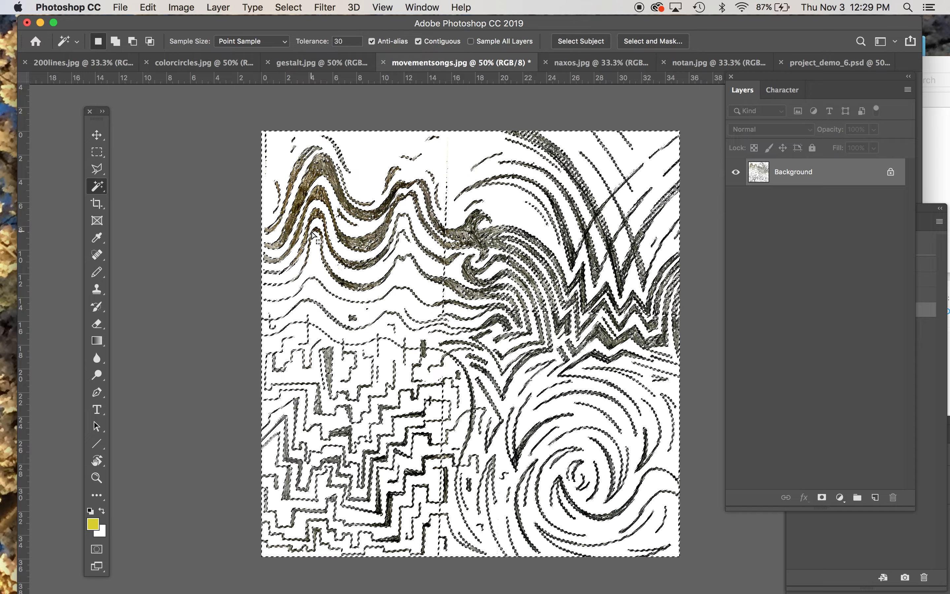
pyautogui.click(287, 4)
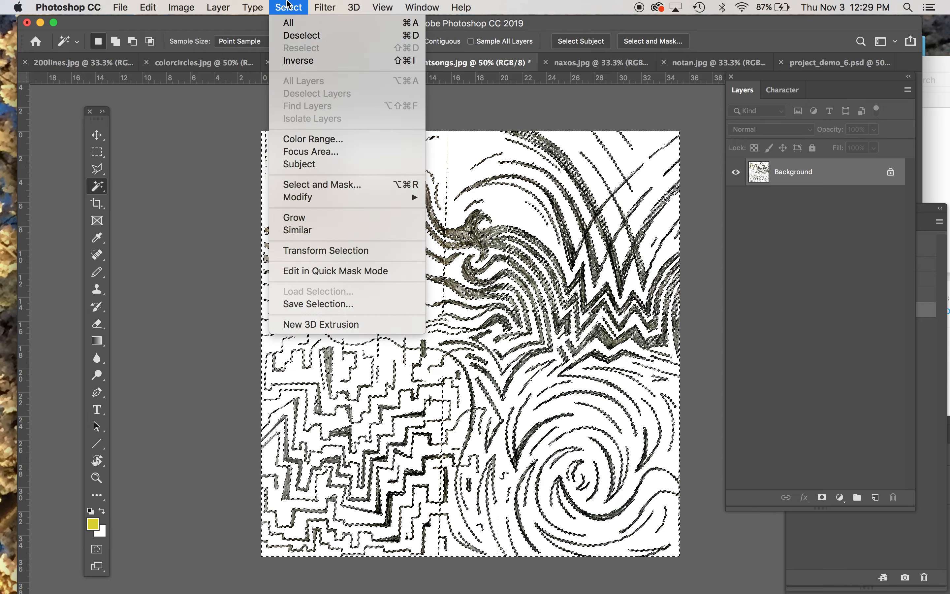
pyautogui.click(291, 61)
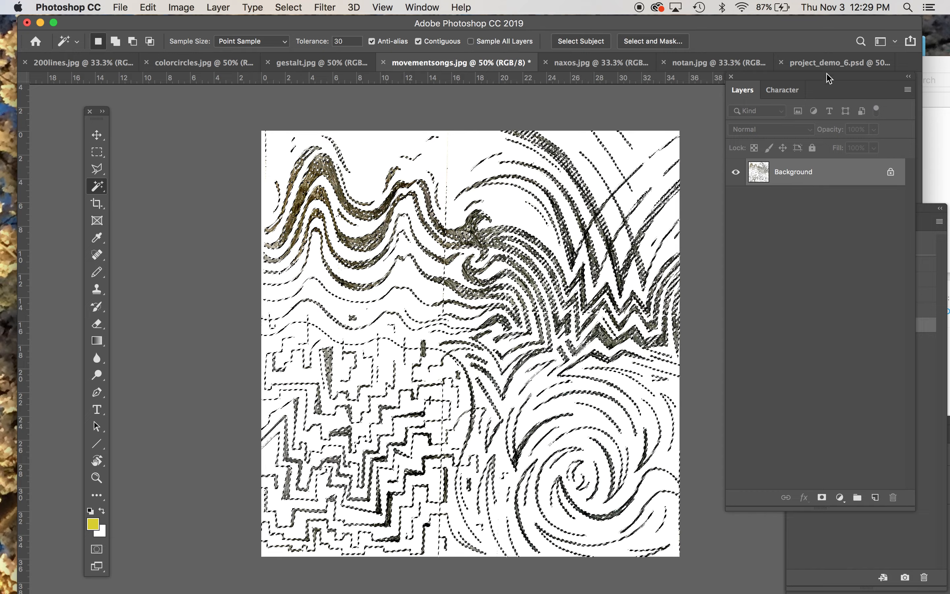
# Paste the drawn lines into project_demo_6.psd, scale them down to fit the canvas and shift them toward its left side.
pyautogui.click(830, 62)
pyautogui.press('super+v')
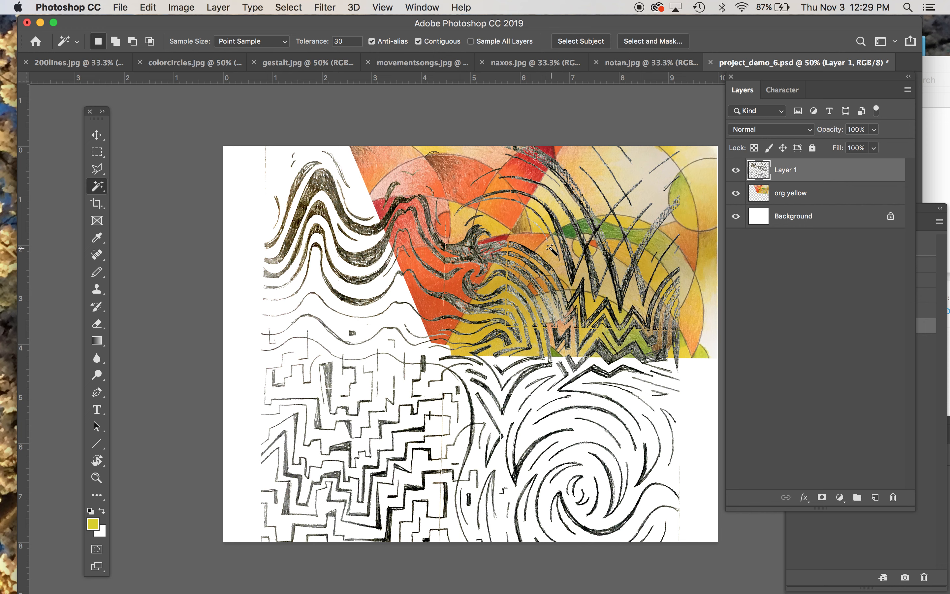
pyautogui.press('super+t')
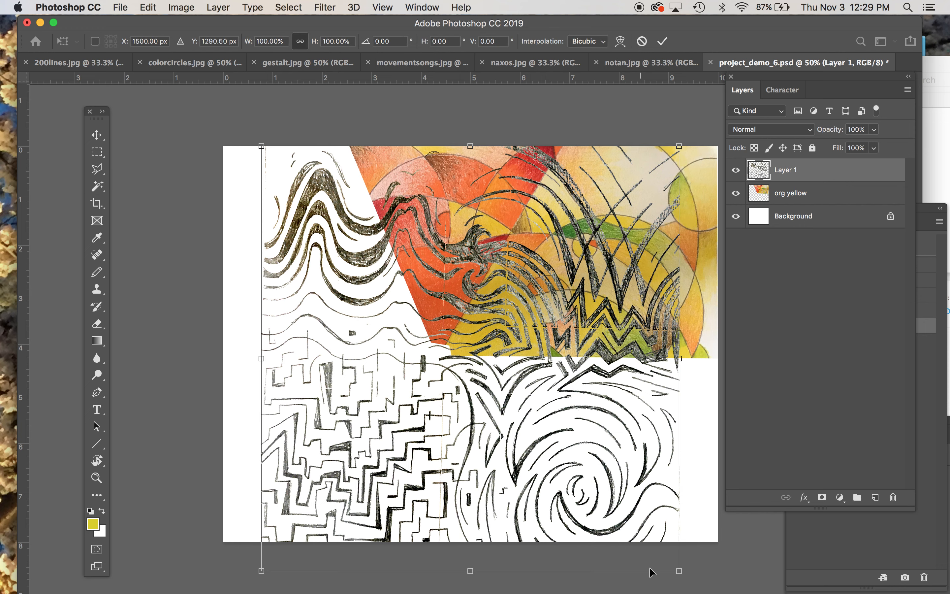
pyautogui.moveTo(679, 583); pyautogui.dragTo(609, 530)
pyautogui.press('Return')
pyautogui.click(97, 134)
pyautogui.moveTo(374, 301); pyautogui.dragTo(354, 317)
# Rename the pasted line-drawing layer as "full lines".
pyautogui.doubleClick(781, 174)
pyautogui.write('full lines')
pyautogui.press('Return')
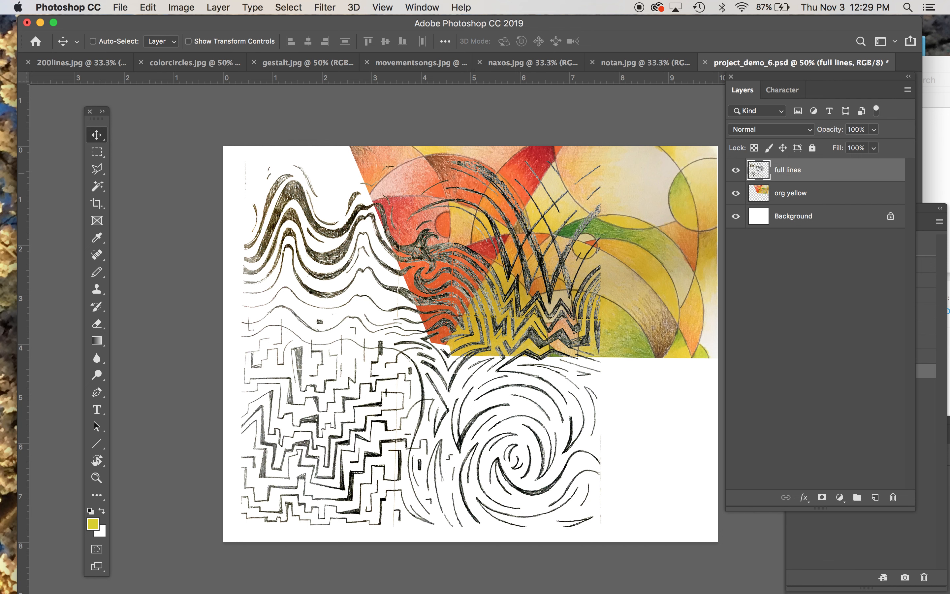
# Duplicate the full lines layer as "full lines copy" within project_demo_6.psd and save the document.
pyautogui.click(181, 7)
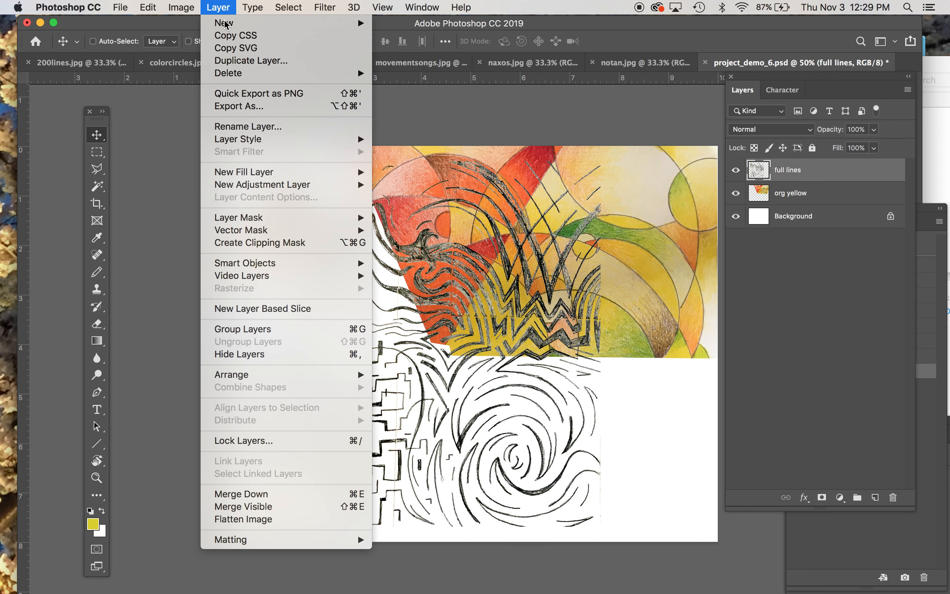
pyautogui.click(251, 61)
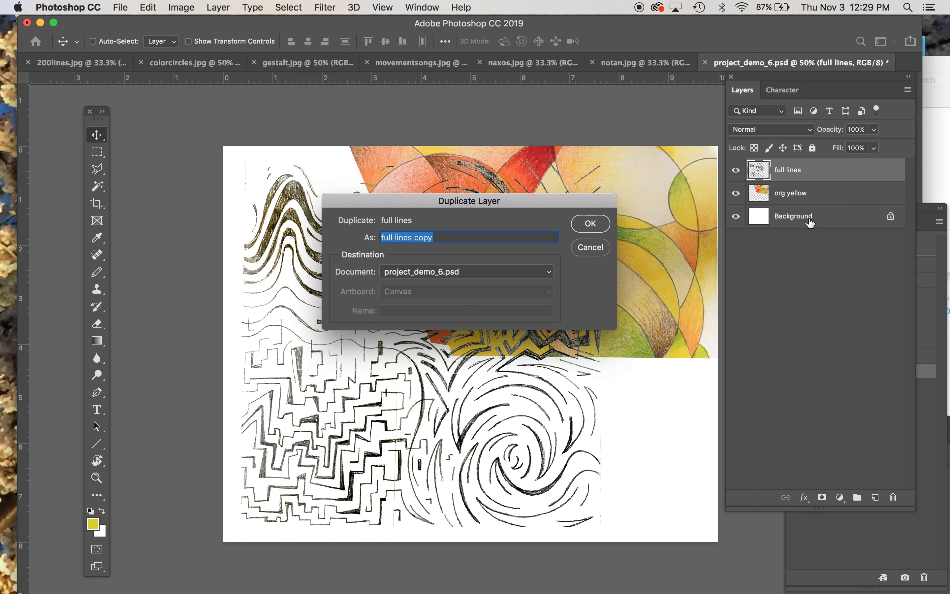
pyautogui.click(594, 222)
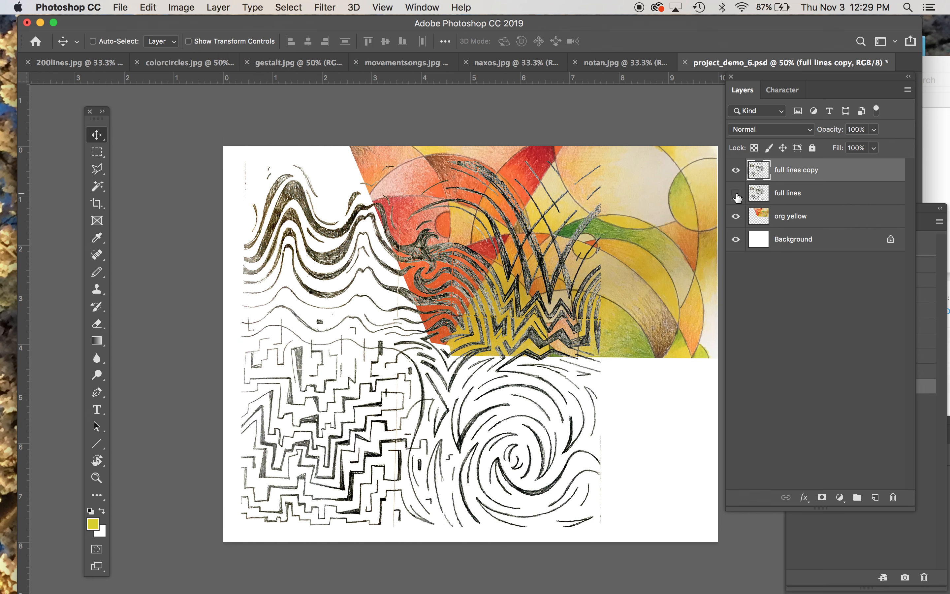
pyautogui.press('super+s')
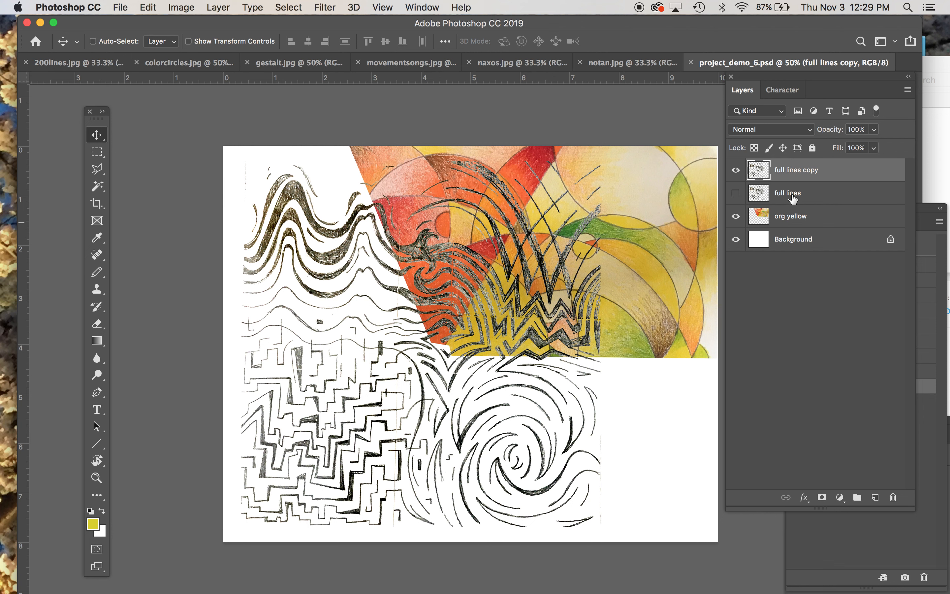
# Hide the full lines copy and org yellow layers, keeping full lines and the Background visible.
pyautogui.click(737, 194)
pyautogui.click(736, 173)
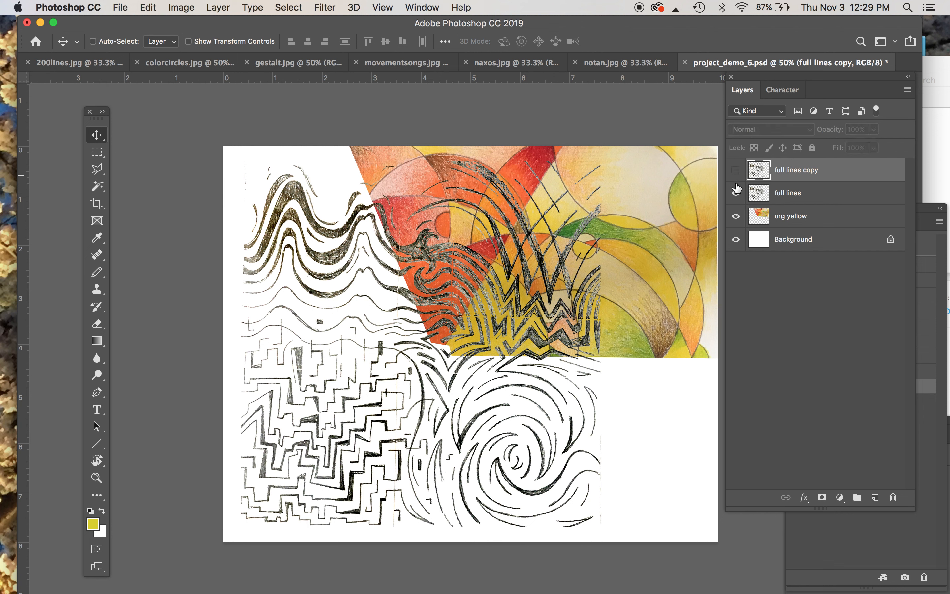
pyautogui.click(736, 194)
pyautogui.click(737, 217)
pyautogui.click(736, 217)
pyautogui.click(737, 193)
pyautogui.click(736, 171)
pyautogui.click(736, 216)
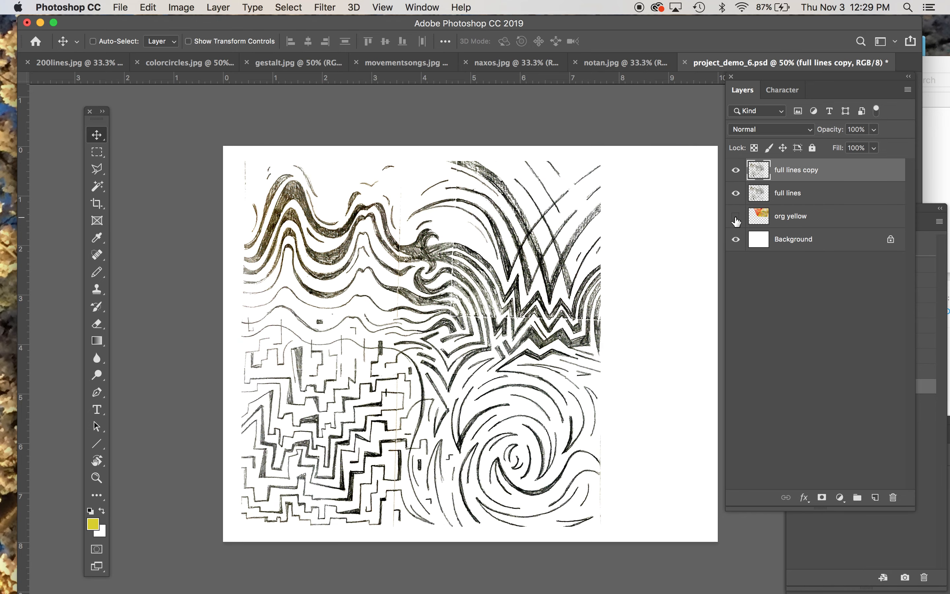
pyautogui.click(738, 219)
pyautogui.click(737, 218)
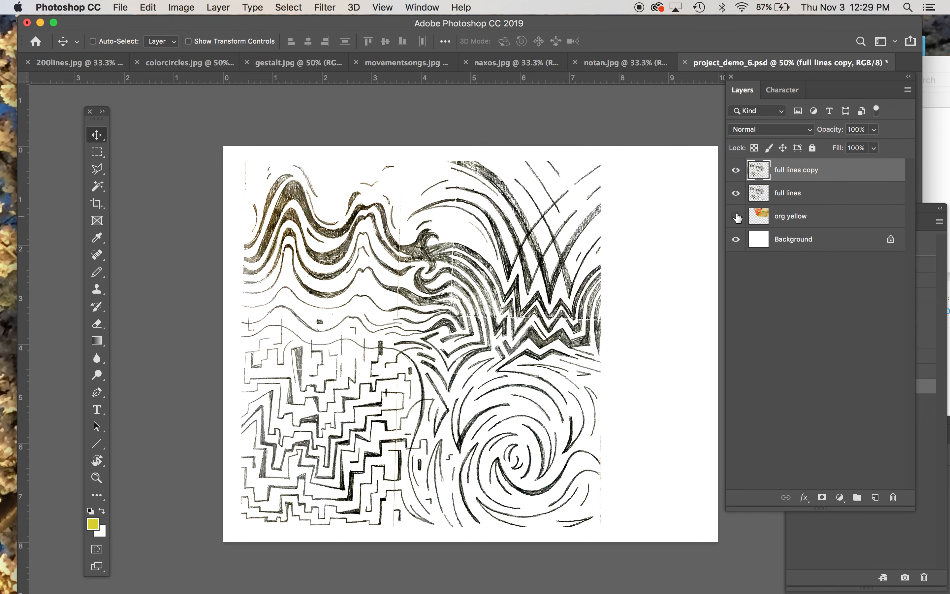
pyautogui.click(735, 172)
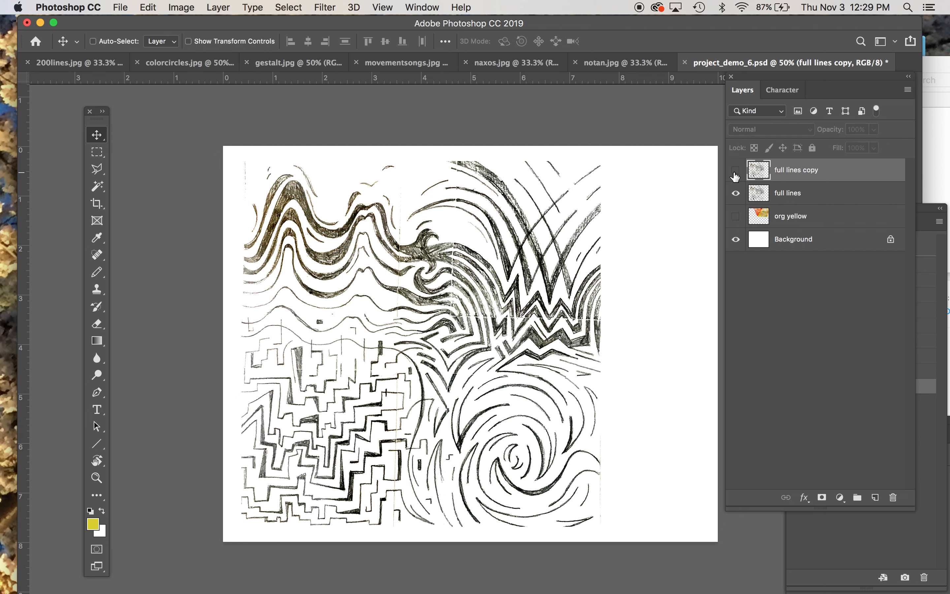
# Outline the lower-left maze pattern on the full lines layer with the Polygonal Lasso, following the curved border and the blocky upper lines.
pyautogui.click(775, 193)
pyautogui.click(105, 172)
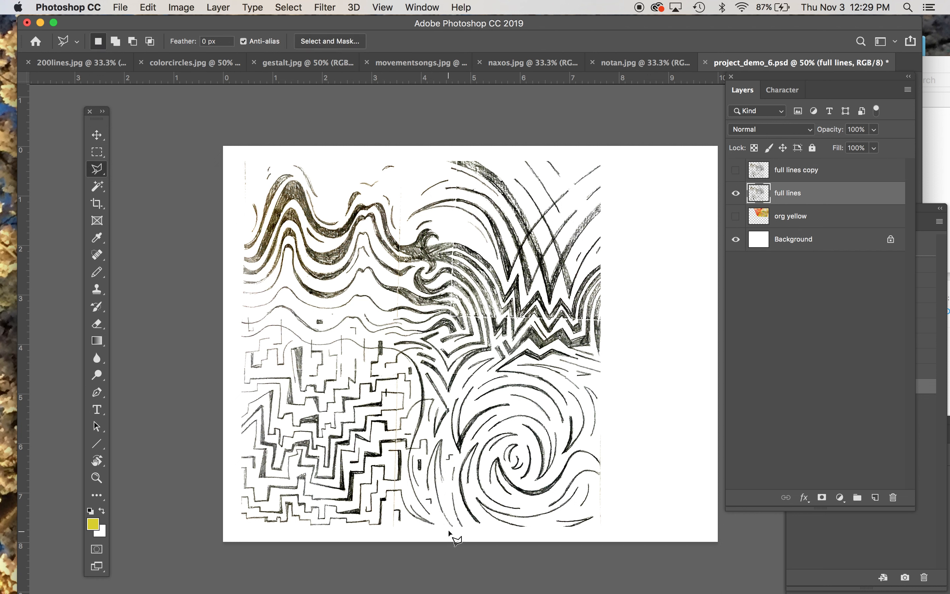
pyautogui.click(423, 514)
pyautogui.click(405, 483)
pyautogui.click(406, 457)
pyautogui.click(411, 437)
pyautogui.click(417, 406)
pyautogui.click(417, 384)
pyautogui.click(411, 363)
pyautogui.click(399, 363)
pyautogui.click(393, 368)
pyautogui.click(369, 372)
pyautogui.click(354, 354)
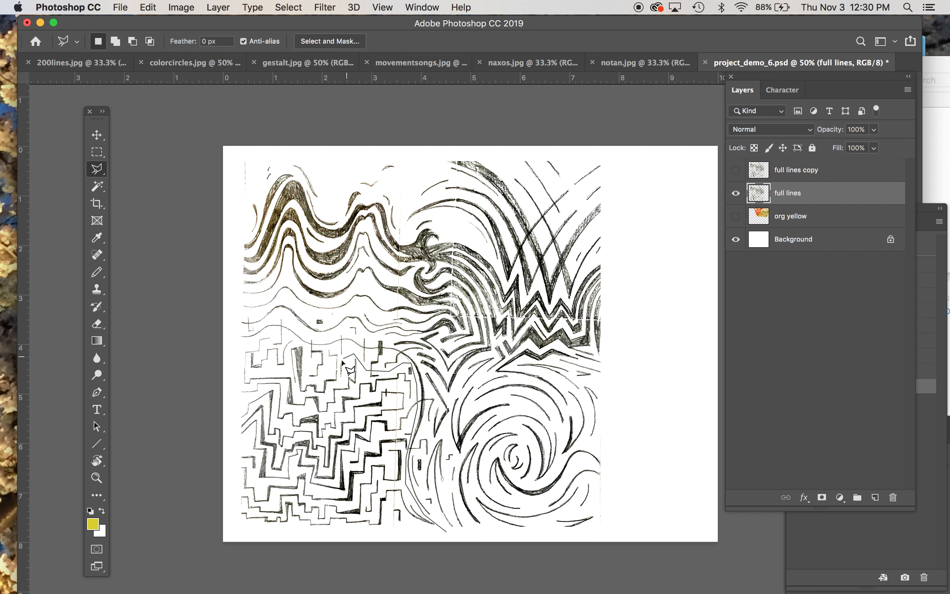
pyautogui.click(335, 350)
pyautogui.click(328, 369)
pyautogui.click(318, 381)
pyautogui.click(305, 379)
pyautogui.click(296, 342)
pyautogui.click(285, 372)
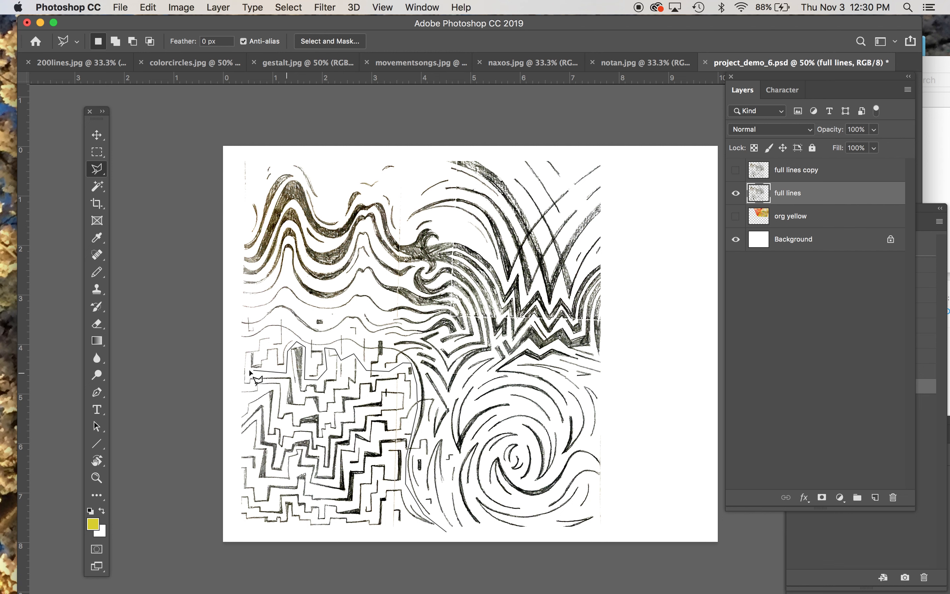
pyautogui.click(217, 369)
pyautogui.click(223, 534)
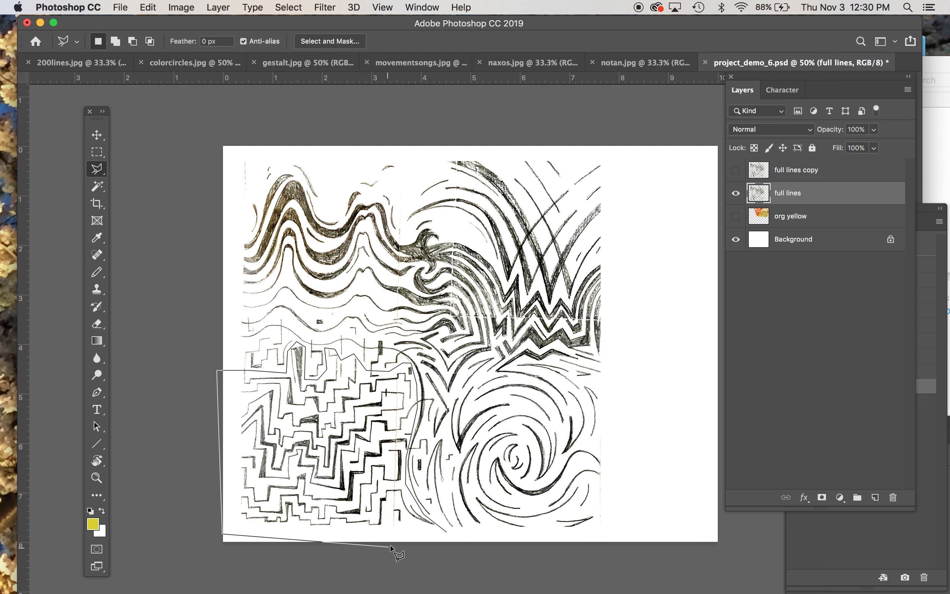
pyautogui.doubleClick(392, 542)
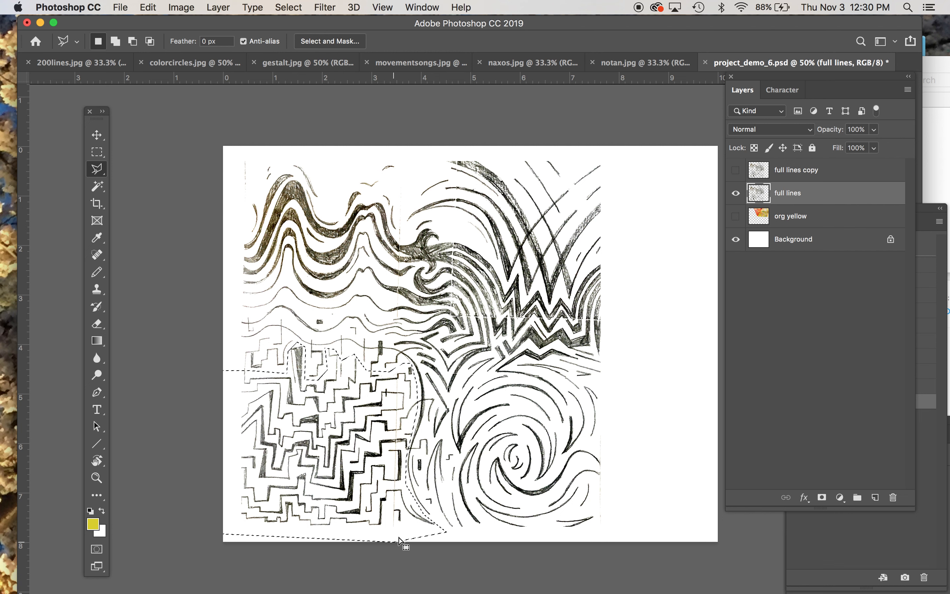
# Add a layer mask to full lines that hides the selected maze pattern.
pyautogui.click(217, 7)
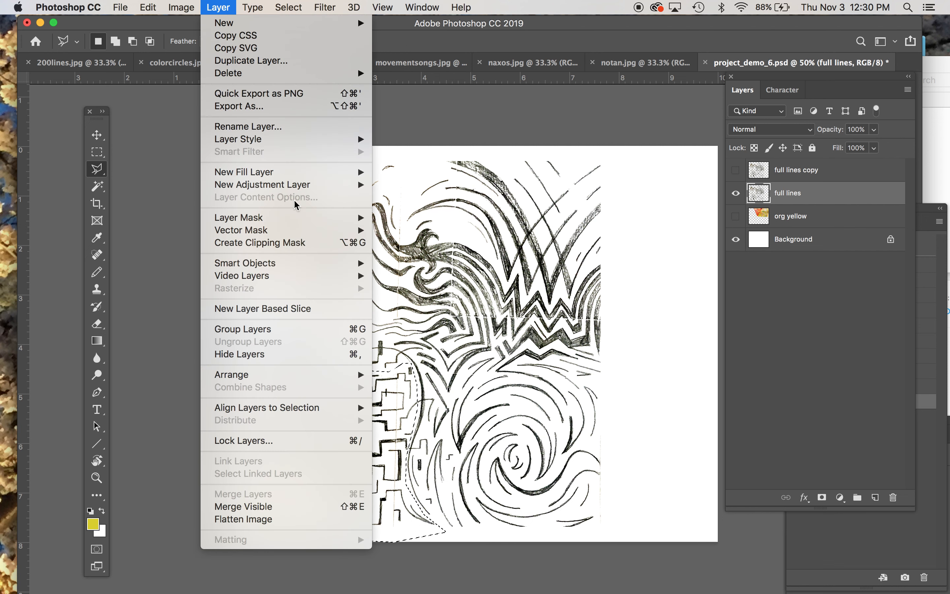
pyautogui.moveTo(305, 220)
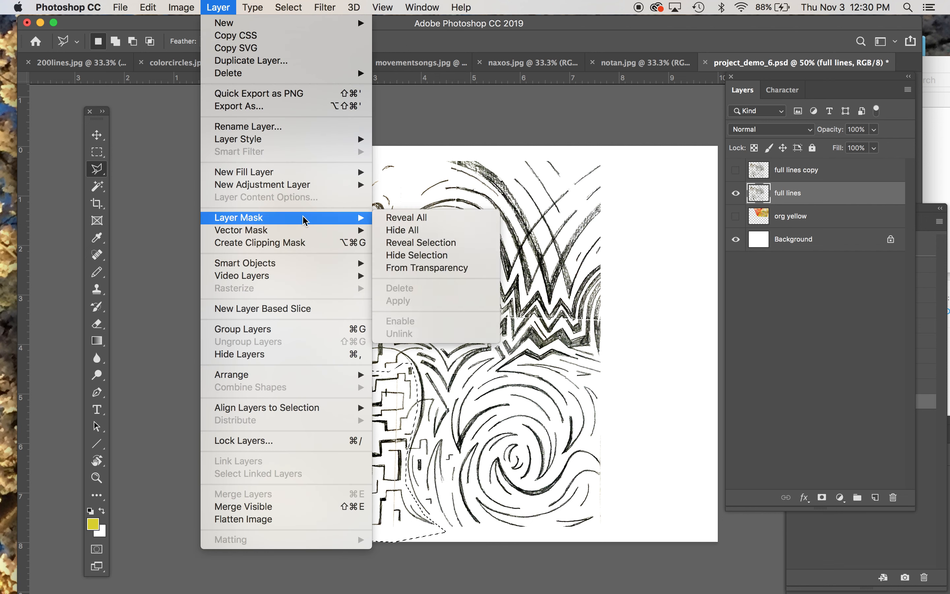
pyautogui.click(573, 125)
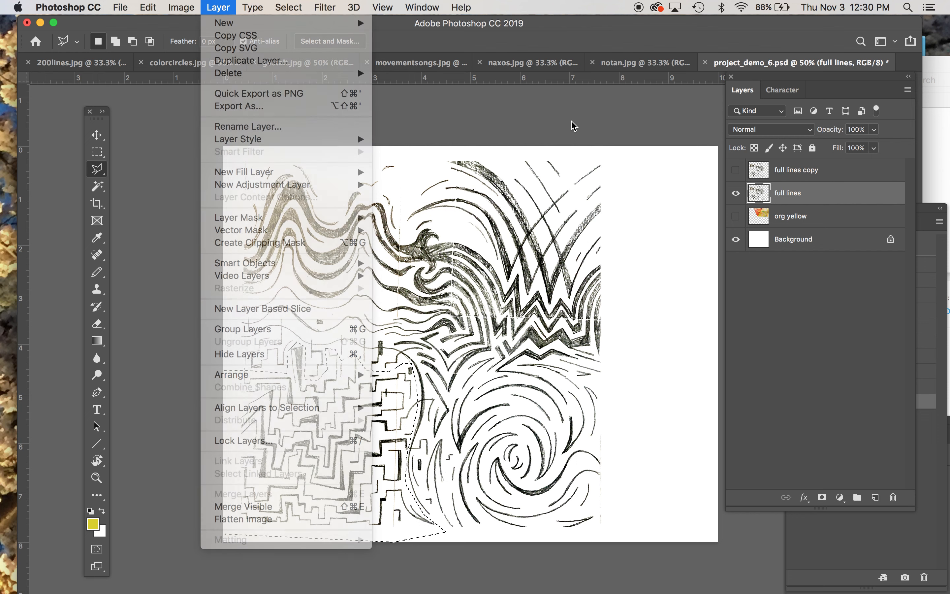
pyautogui.click(214, 6)
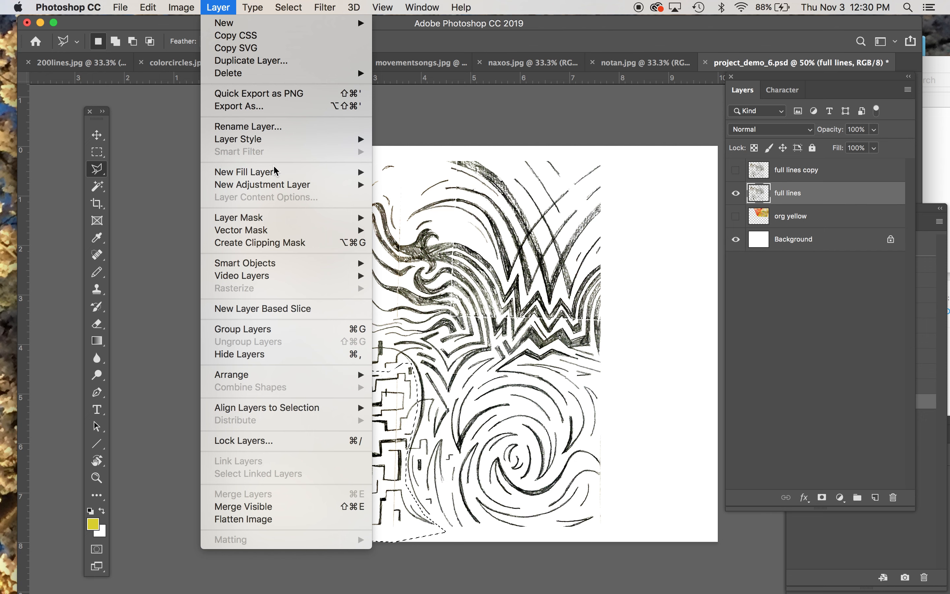
pyautogui.moveTo(277, 221)
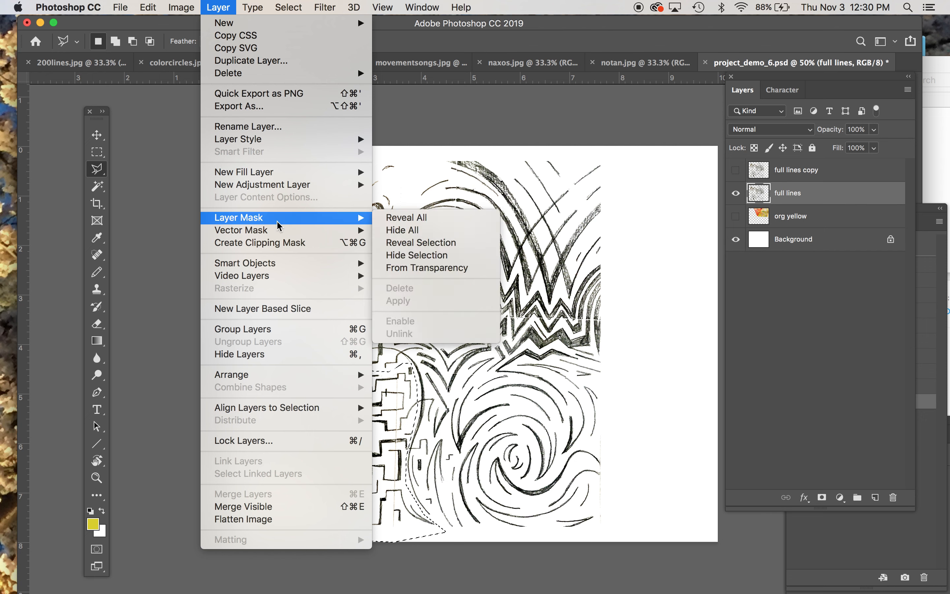
pyautogui.click(431, 255)
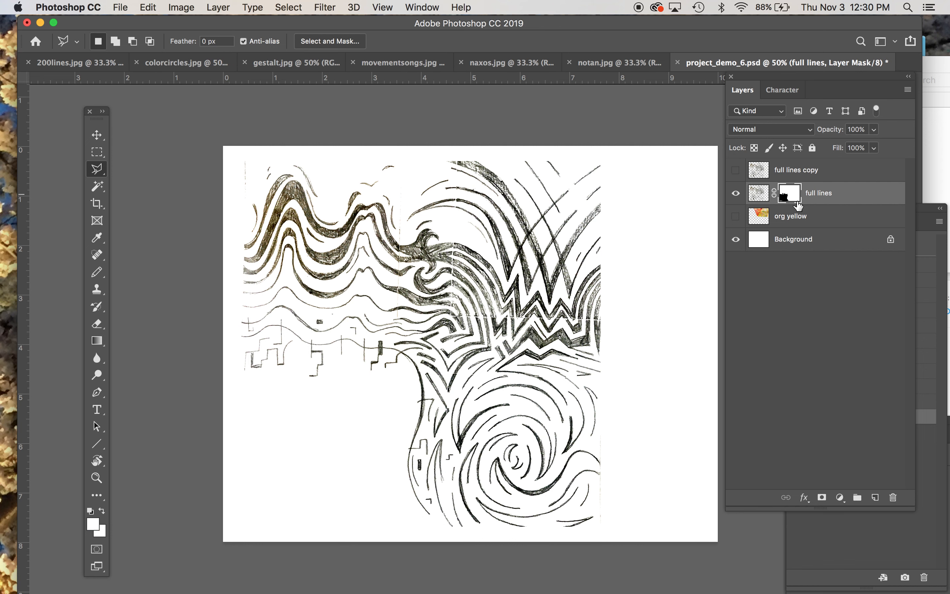
pyautogui.press('super+equal')
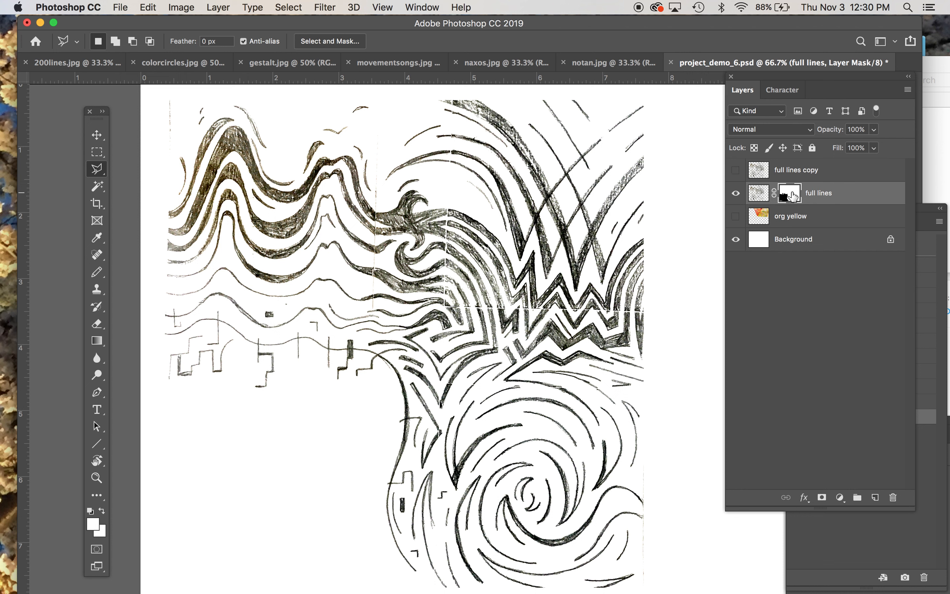
pyautogui.press('super+minus')
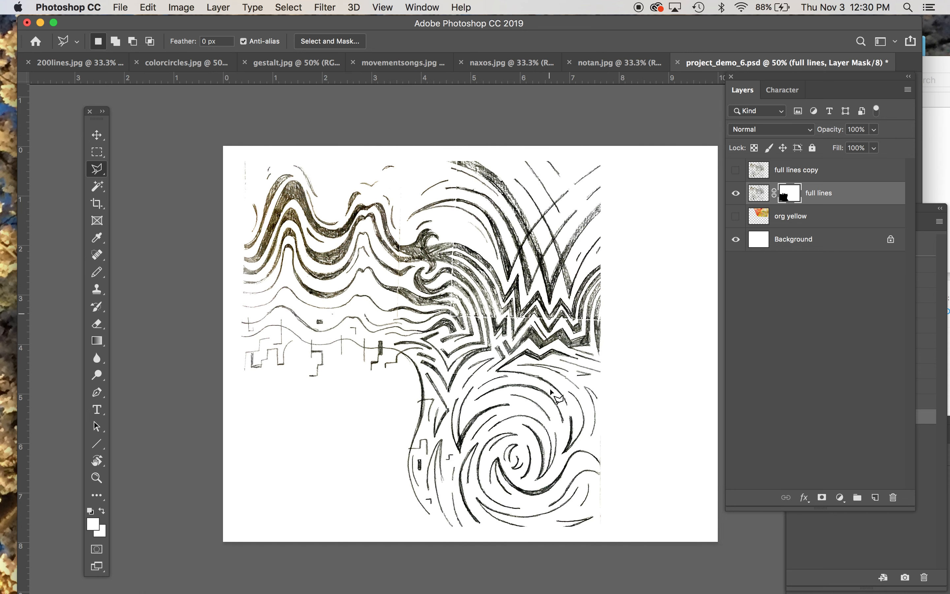
# Undo the layer mask on full lines, then copy the selected maze pattern and delete it from the layer.
pyautogui.press('super+z')
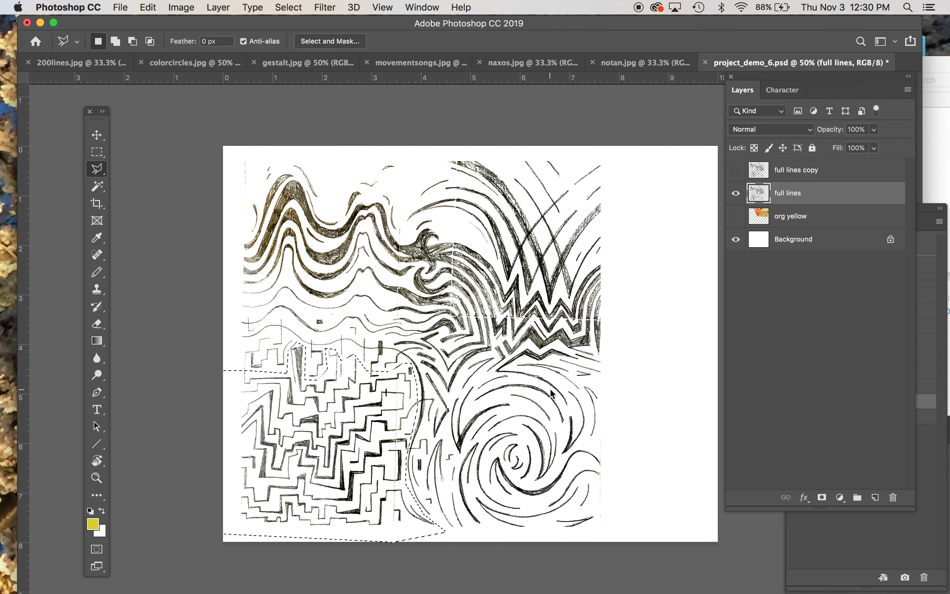
pyautogui.press('super+c')
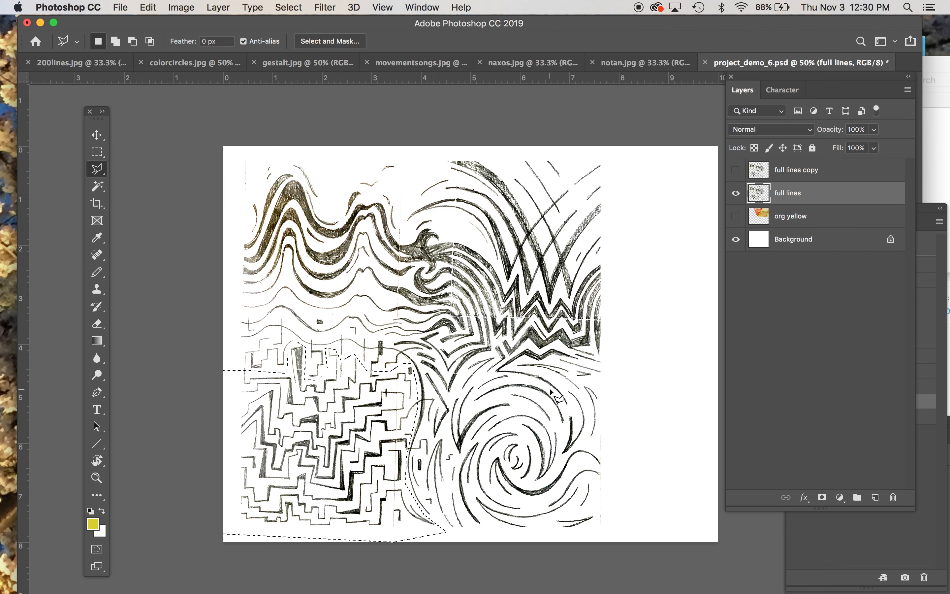
pyautogui.press('Delete')
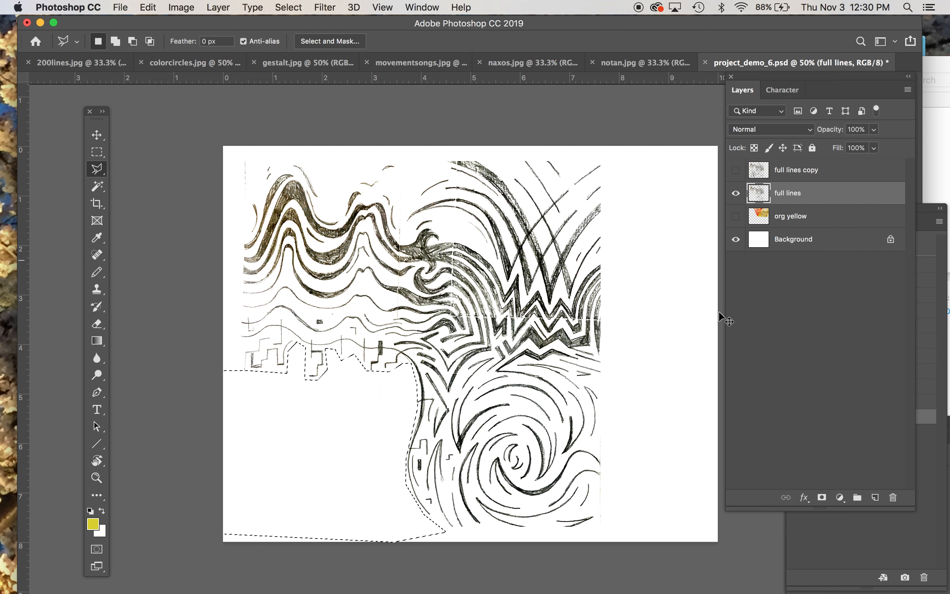
# Paste the copied maze pattern as a new layer and name it "lower left".
pyautogui.press('super+v')
pyautogui.doubleClick(782, 193)
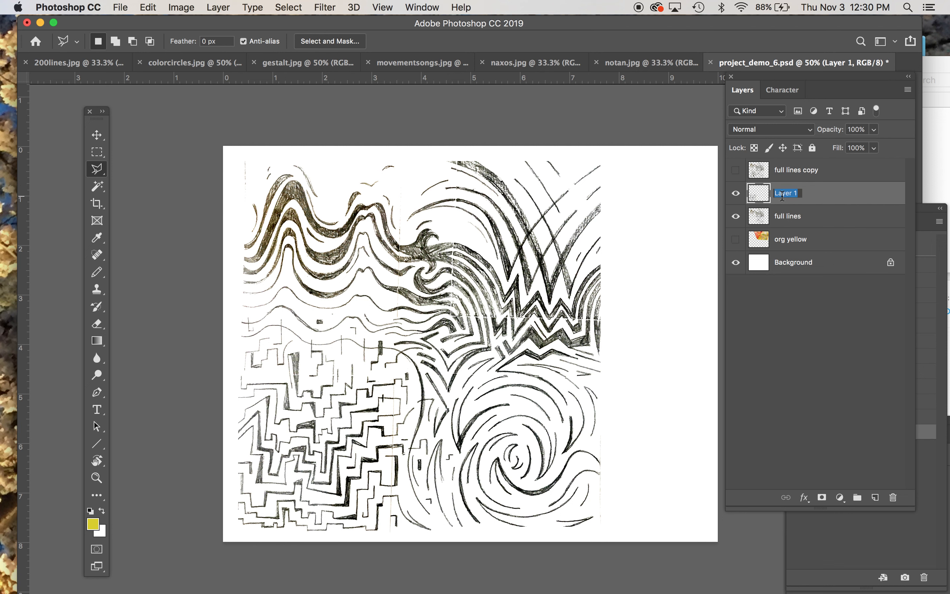
pyautogui.write('lower left')
pyautogui.press('Return')
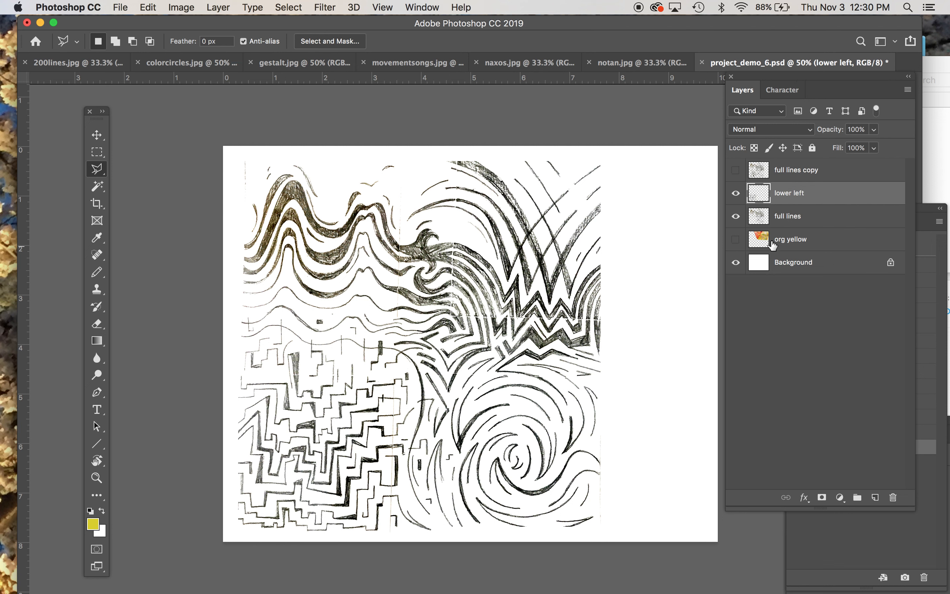
# Hide the lower left layer and make full lines the active layer.
pyautogui.click(736, 194)
pyautogui.click(737, 217)
pyautogui.click(736, 217)
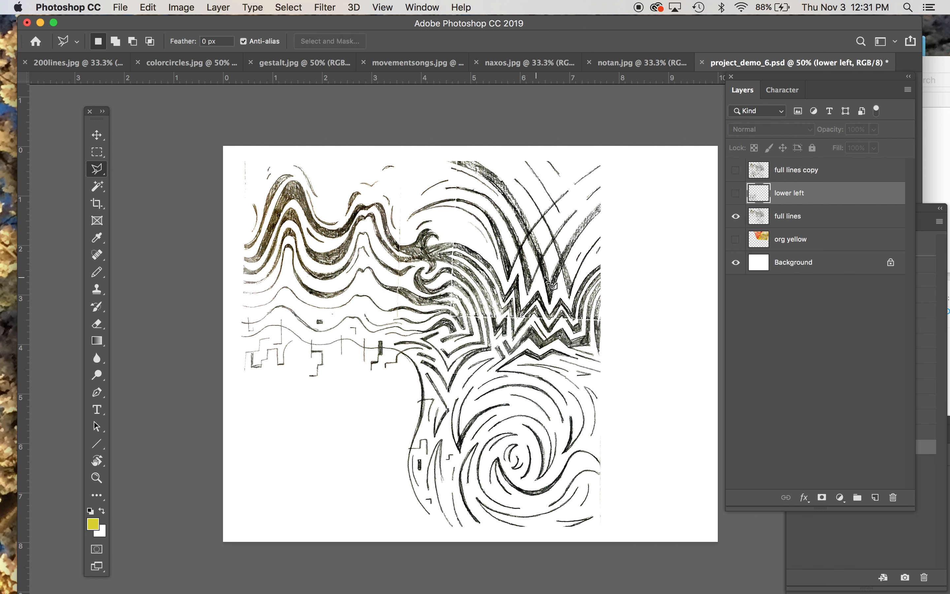
pyautogui.click(802, 218)
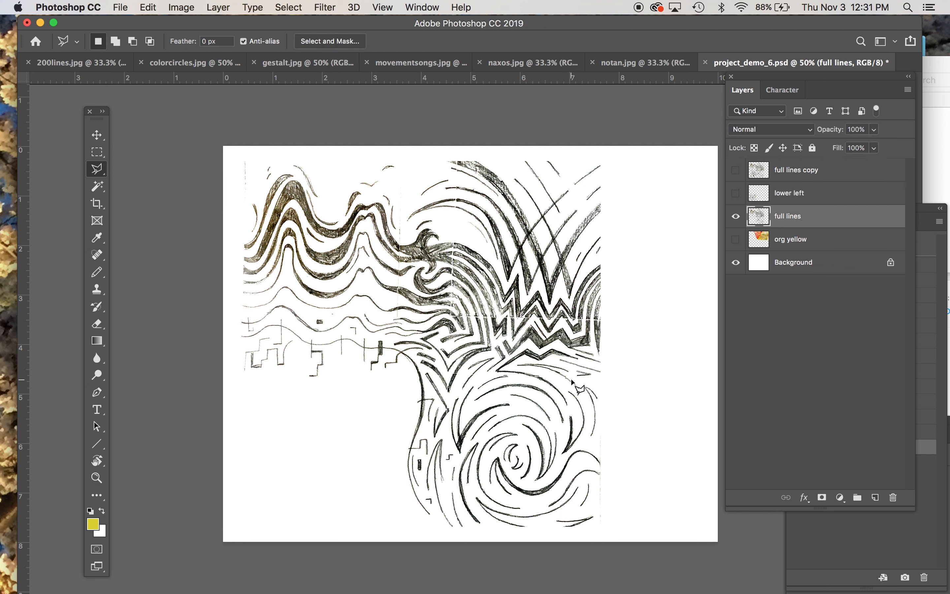
# Outline the upper-right arcs and crossing lines on full lines with the Polygonal Lasso, following the zigzag peaks and the curved border.
pyautogui.click(626, 254)
pyautogui.click(594, 259)
pyautogui.click(571, 303)
pyautogui.click(558, 290)
pyautogui.click(550, 304)
pyautogui.click(537, 284)
pyautogui.click(523, 301)
pyautogui.click(515, 269)
pyautogui.click(504, 286)
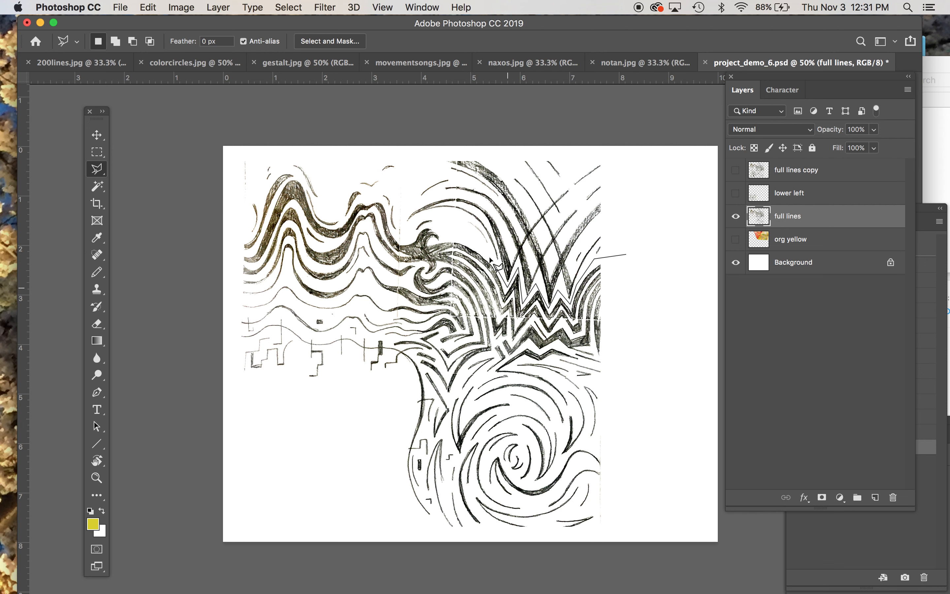
pyautogui.click(486, 253)
pyautogui.click(454, 221)
pyautogui.click(433, 217)
pyautogui.click(403, 227)
pyautogui.click(398, 187)
pyautogui.click(448, 138)
pyautogui.click(633, 141)
pyautogui.doubleClick(632, 205)
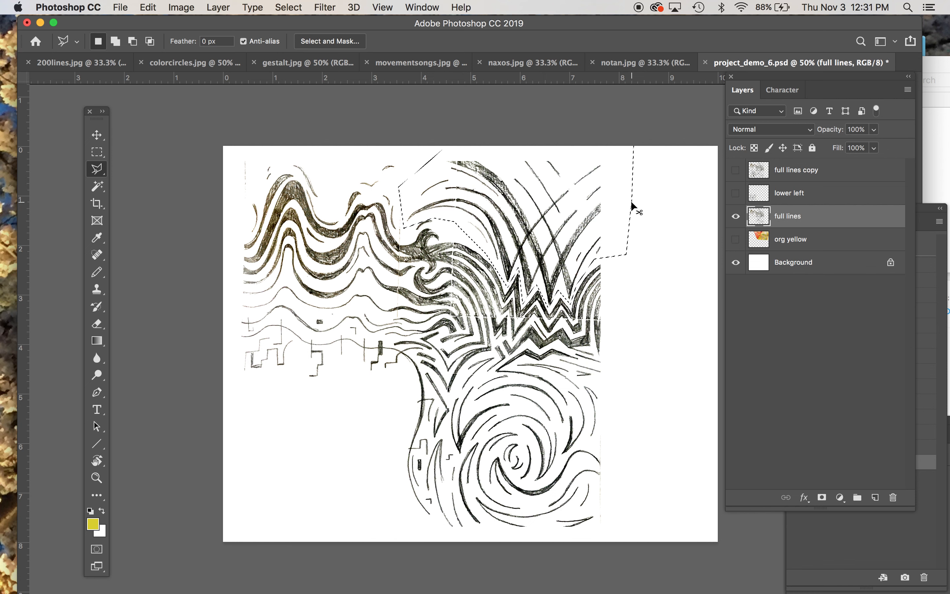
pyautogui.click(219, 7)
pyautogui.moveTo(263, 170)
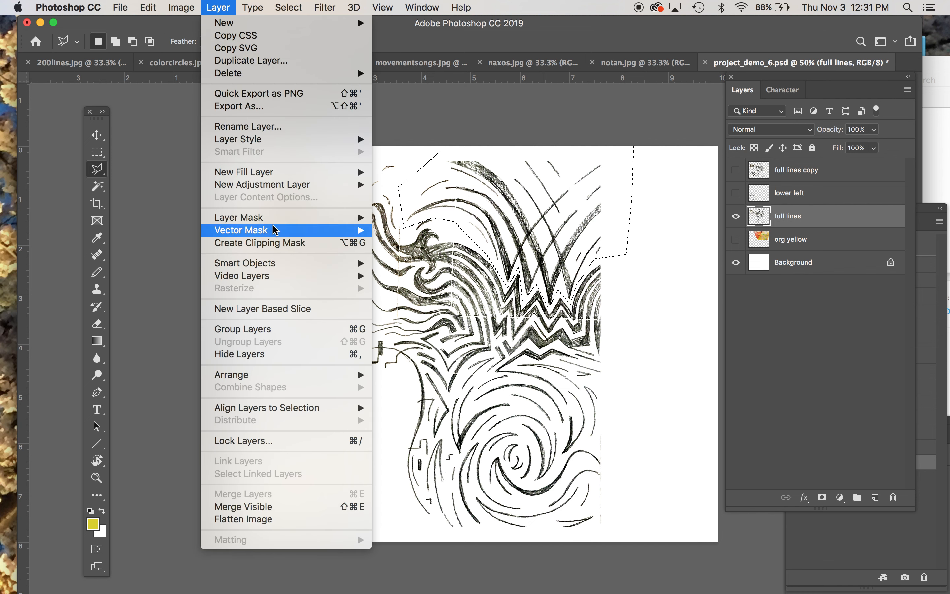
pyautogui.moveTo(288, 220)
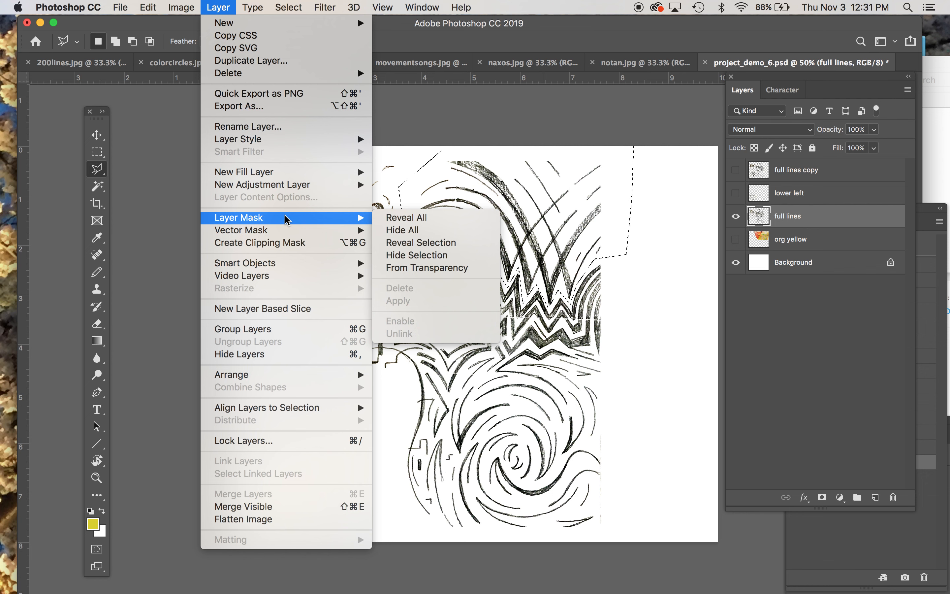
pyautogui.click(409, 256)
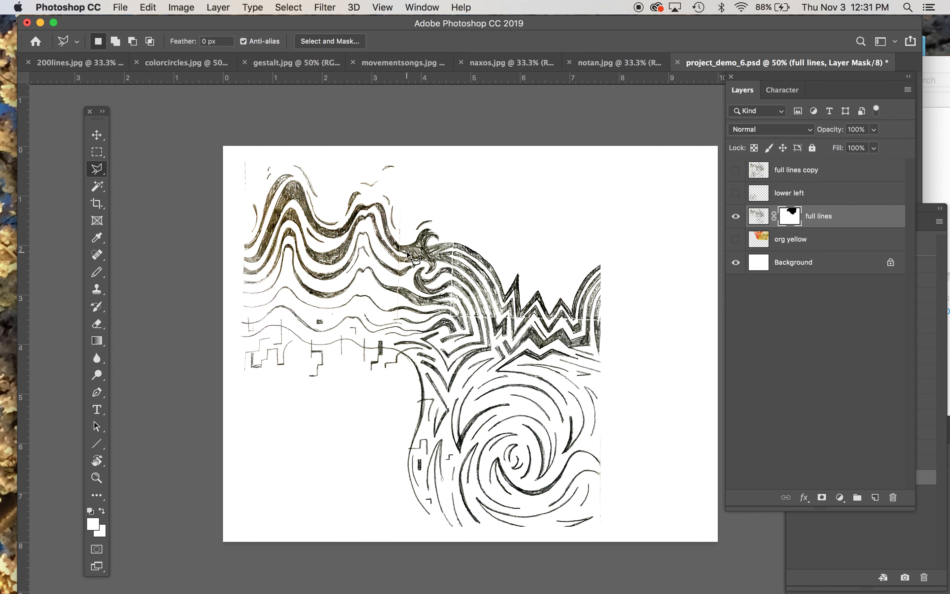
pyautogui.press('super+z')
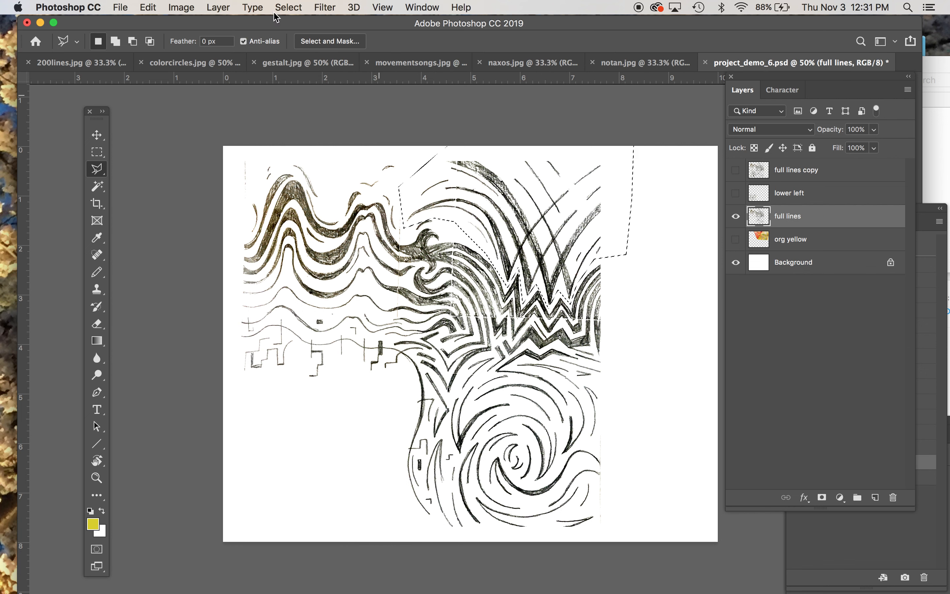
# Add a layer mask to full lines that hides the selected upper-right arcs and crossing lines.
pyautogui.click(218, 7)
pyautogui.moveTo(269, 220)
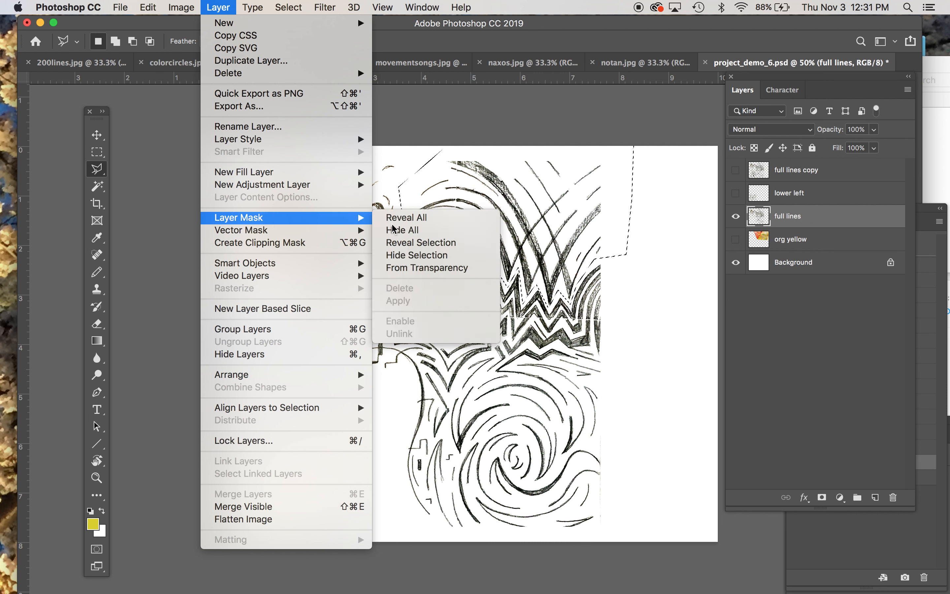
pyautogui.click(409, 256)
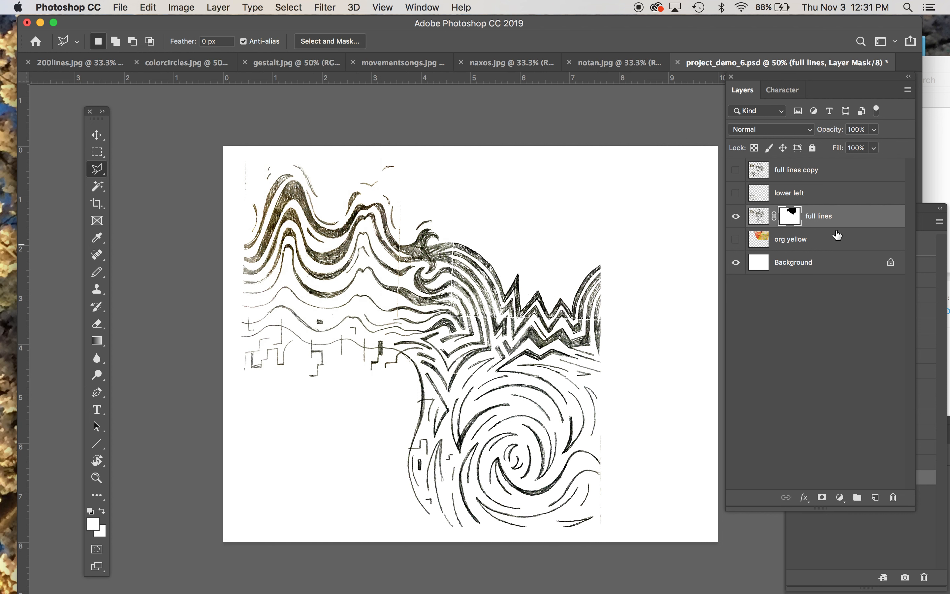
# Paste the copied arcs as a new layer named "wwww" and move them to the canvas's upper-right area.
pyautogui.press('super+v')
pyautogui.doubleClick(793, 222)
pyautogui.write('w')
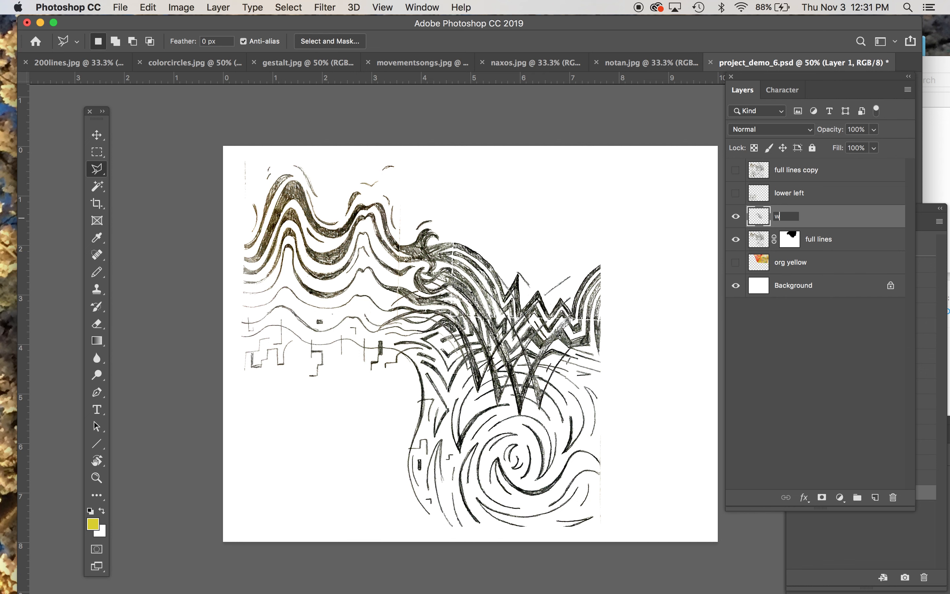
pyautogui.press('Return')
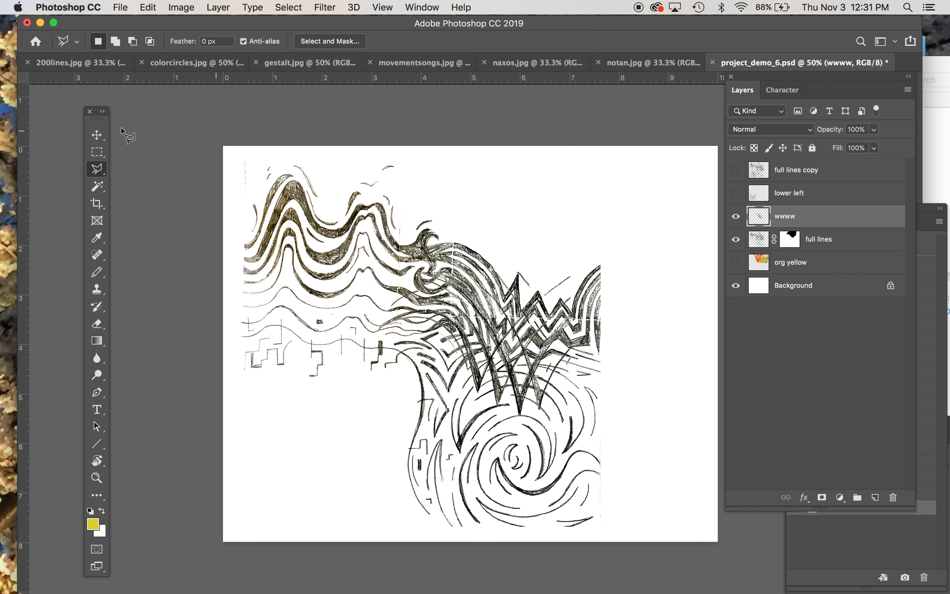
pyautogui.click(97, 135)
pyautogui.moveTo(487, 302); pyautogui.dragTo(620, 208)
pyautogui.click(218, 7)
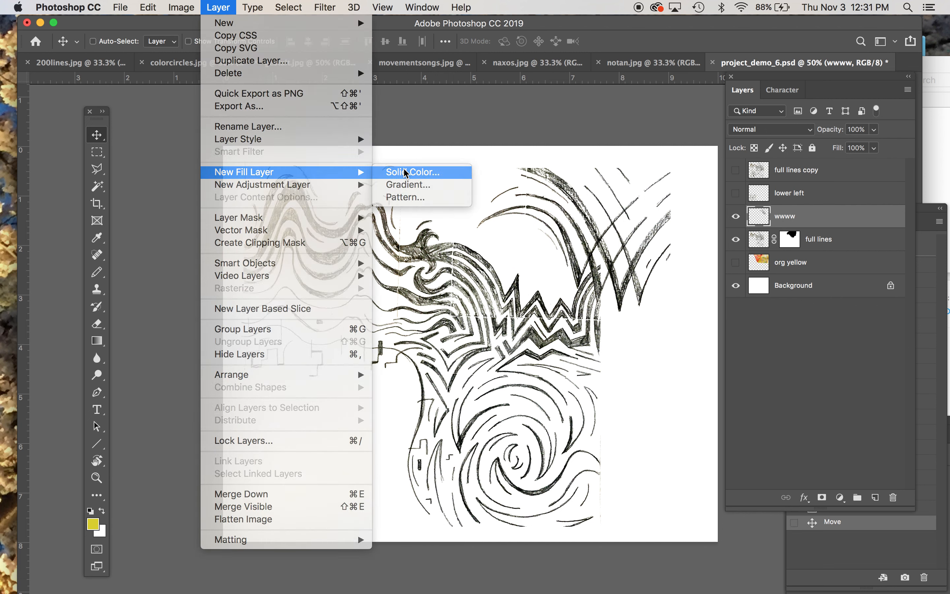
pyautogui.click(407, 171)
pyautogui.click(504, 324)
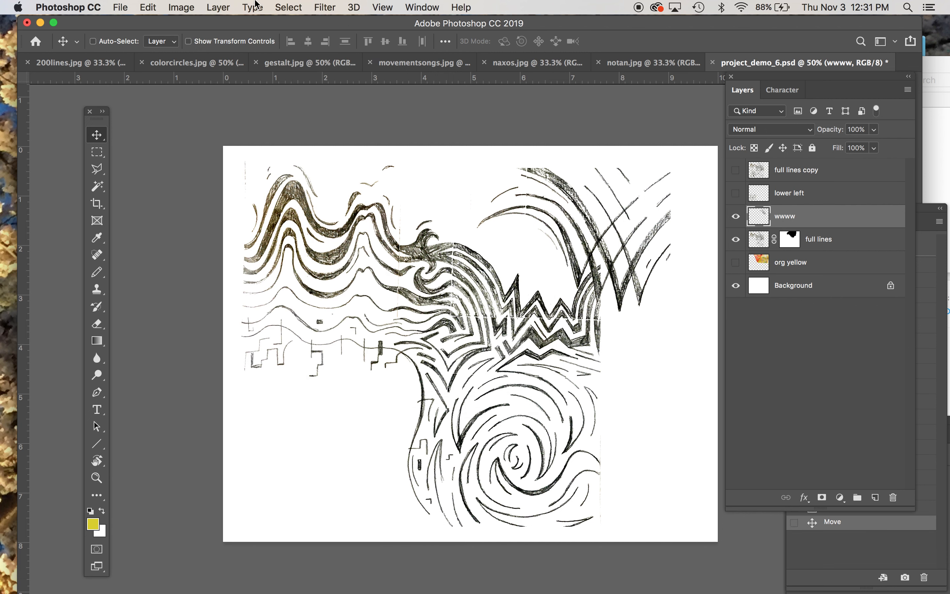
# Add a Solid Color fill layer clipped to the wwww layer, using the blue-violet colour #5946bb.
pyautogui.click(218, 6)
pyautogui.moveTo(264, 171)
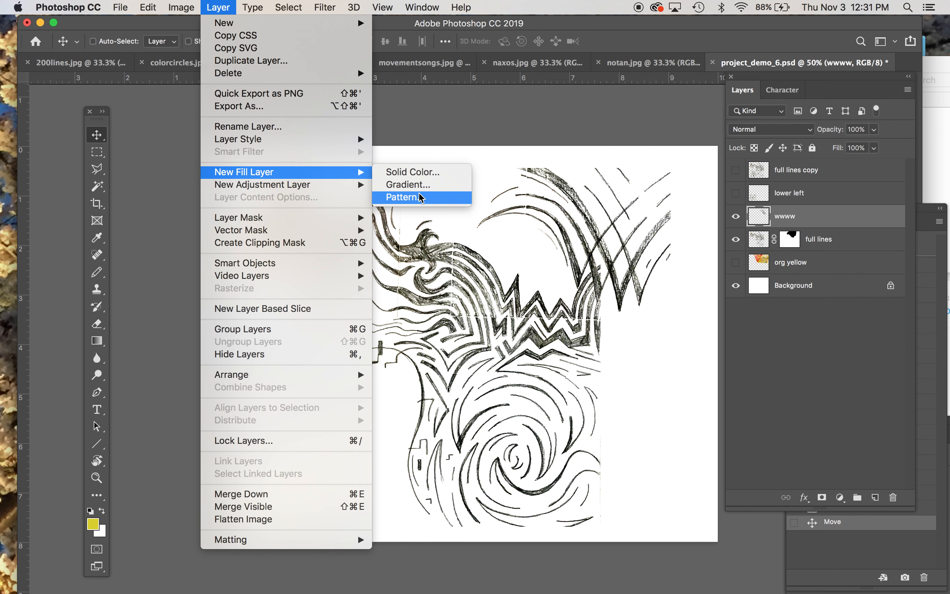
pyautogui.click(421, 178)
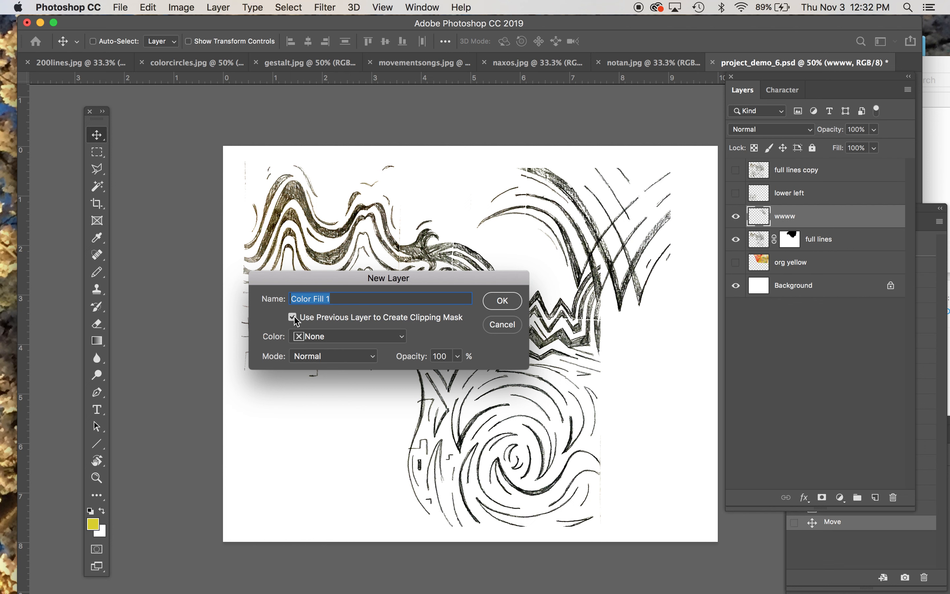
pyautogui.click(502, 301)
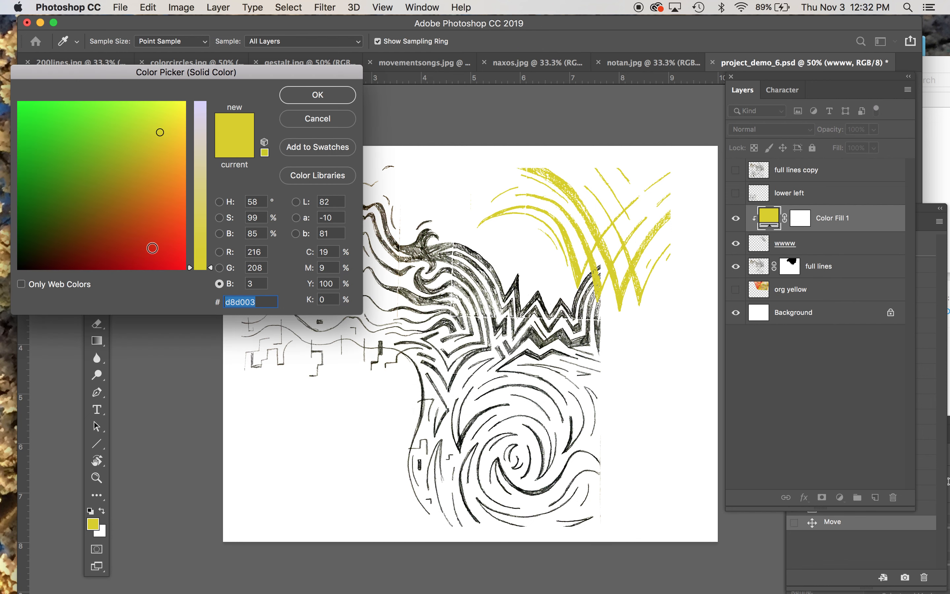
pyautogui.click(149, 246)
pyautogui.click(115, 142)
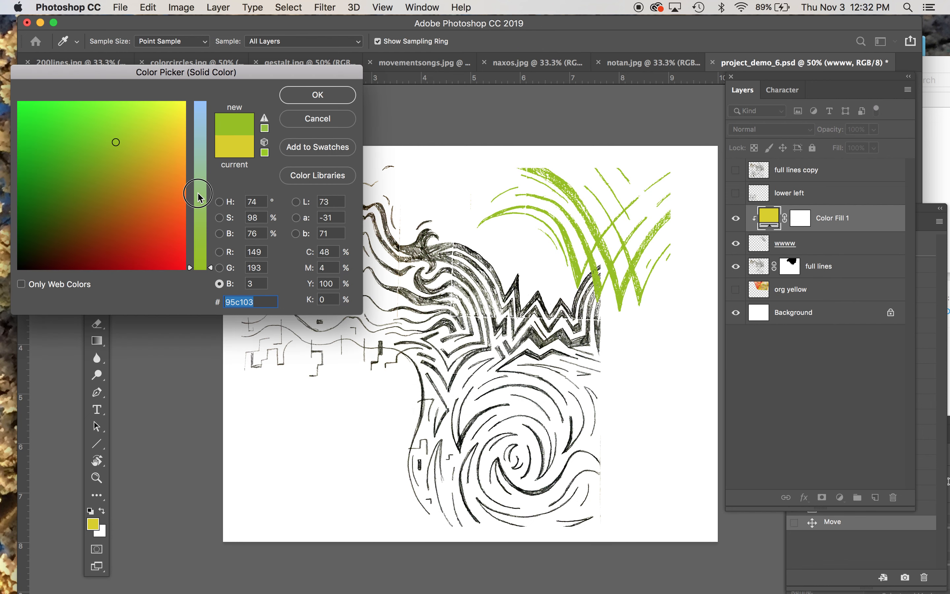
pyautogui.moveTo(200, 195); pyautogui.dragTo(200, 146)
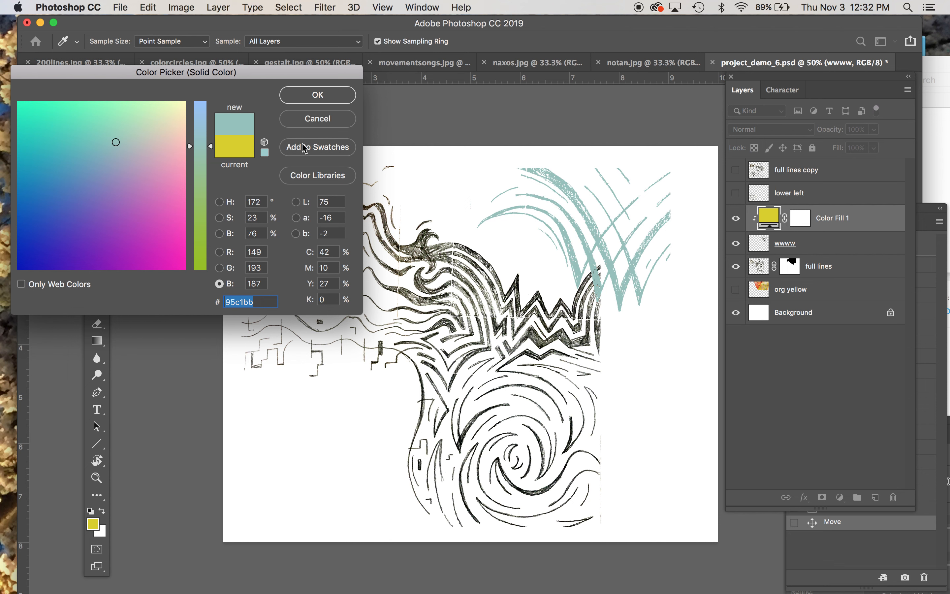
pyautogui.click(135, 197)
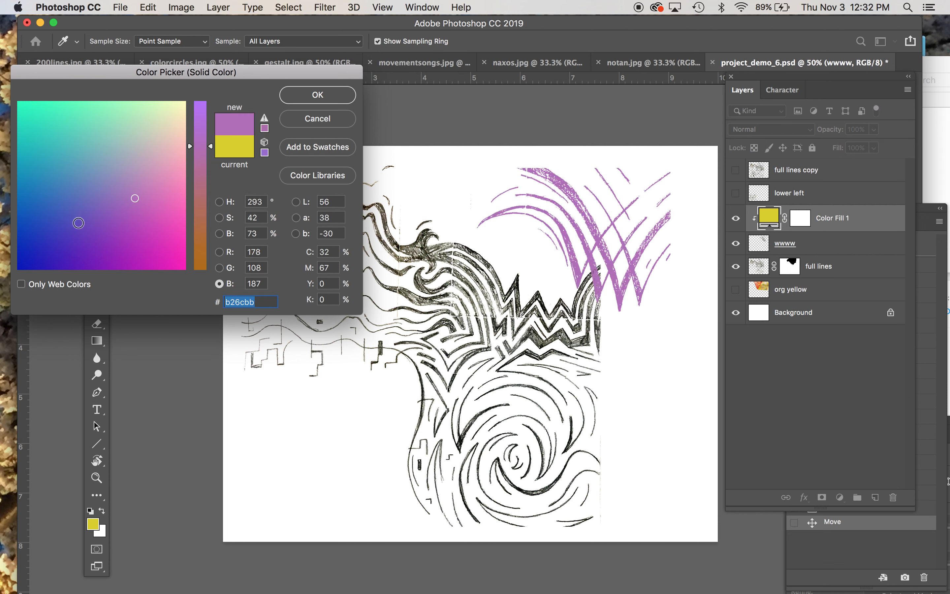
pyautogui.click(77, 223)
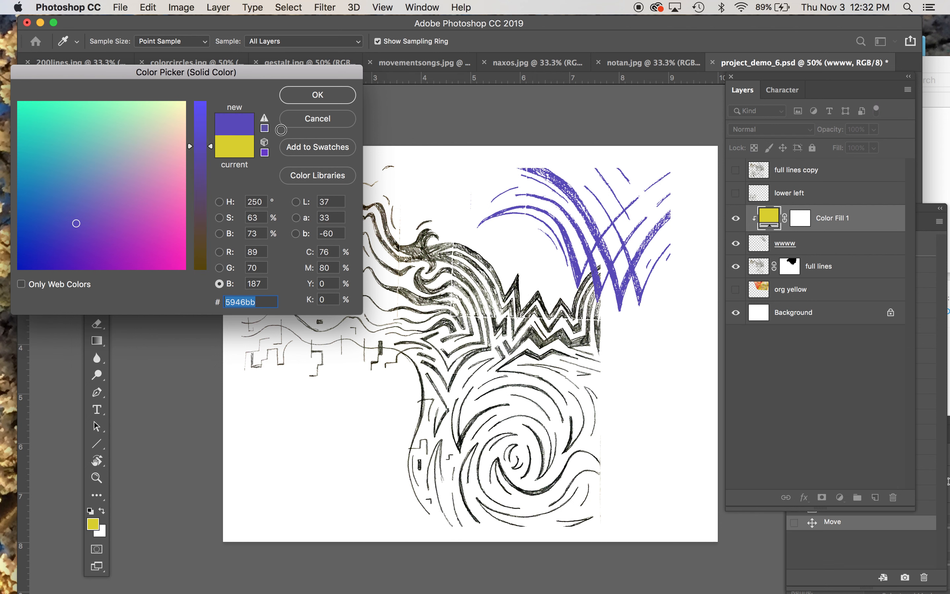
pyautogui.click(318, 95)
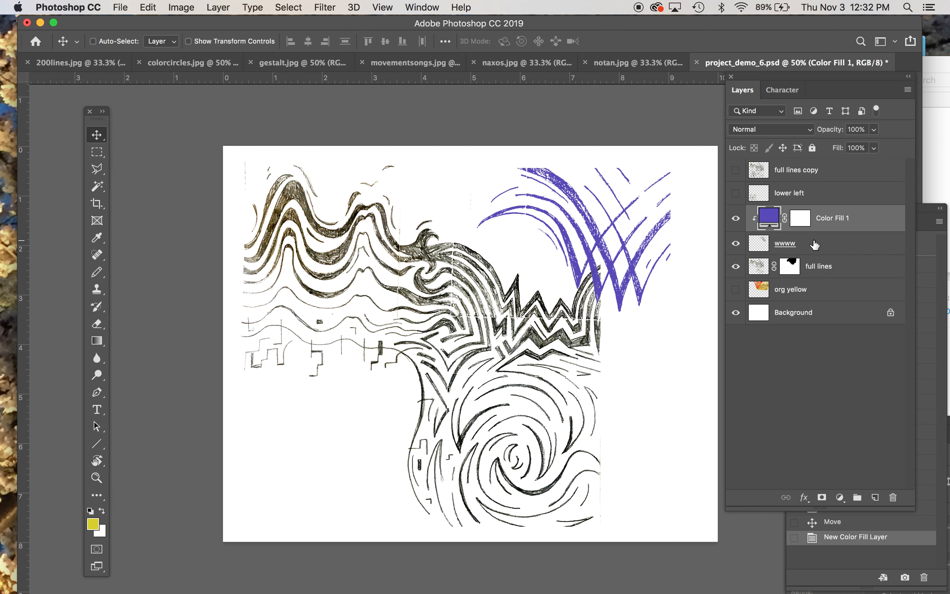
# Create a new layer group directly above the blue-violet fill layer.
pyautogui.click(779, 243)
pyautogui.click(772, 222)
pyautogui.click(857, 498)
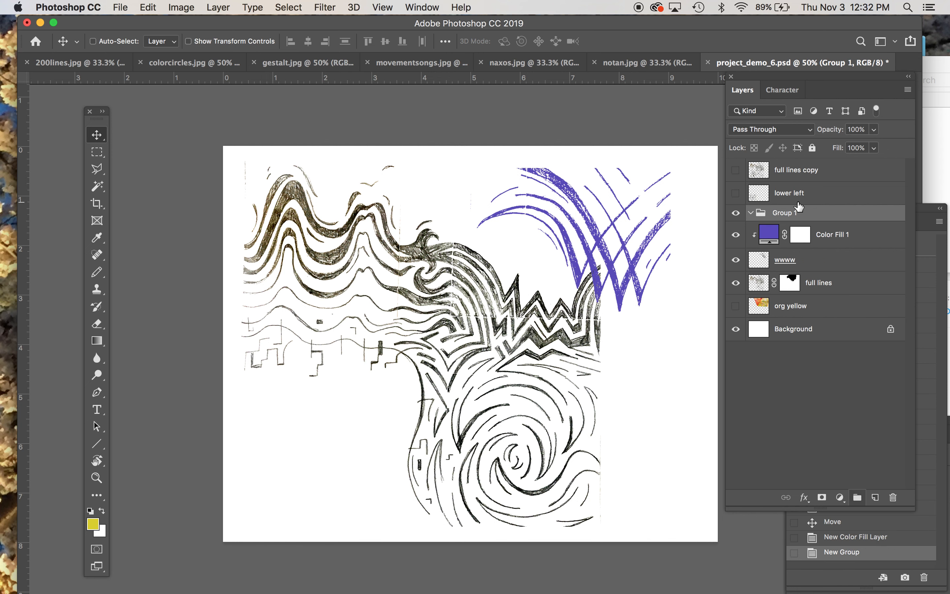
# Merge the blue-violet fill layer down into wwww and move the merged layer into Group 1.
pyautogui.click(773, 238)
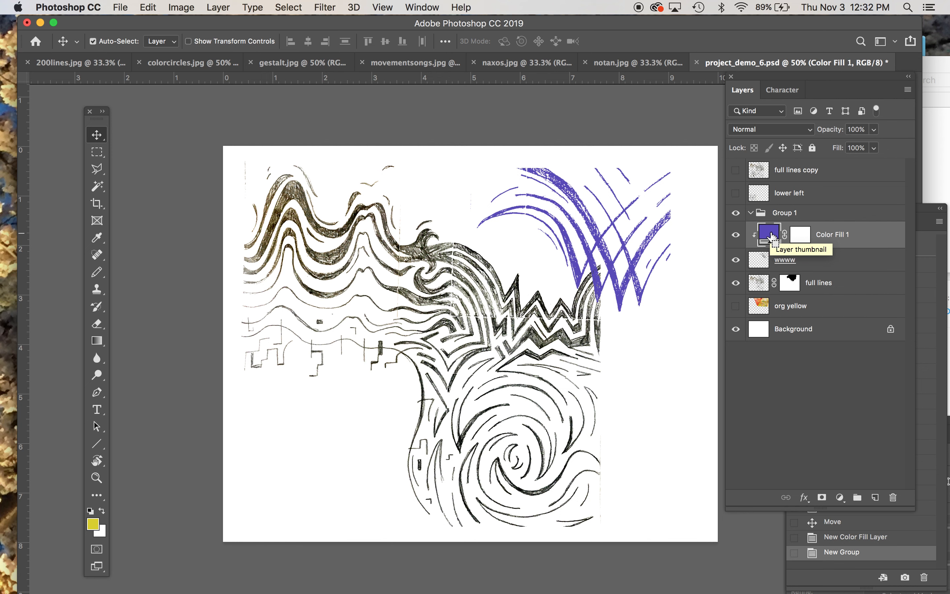
pyautogui.click(252, 7)
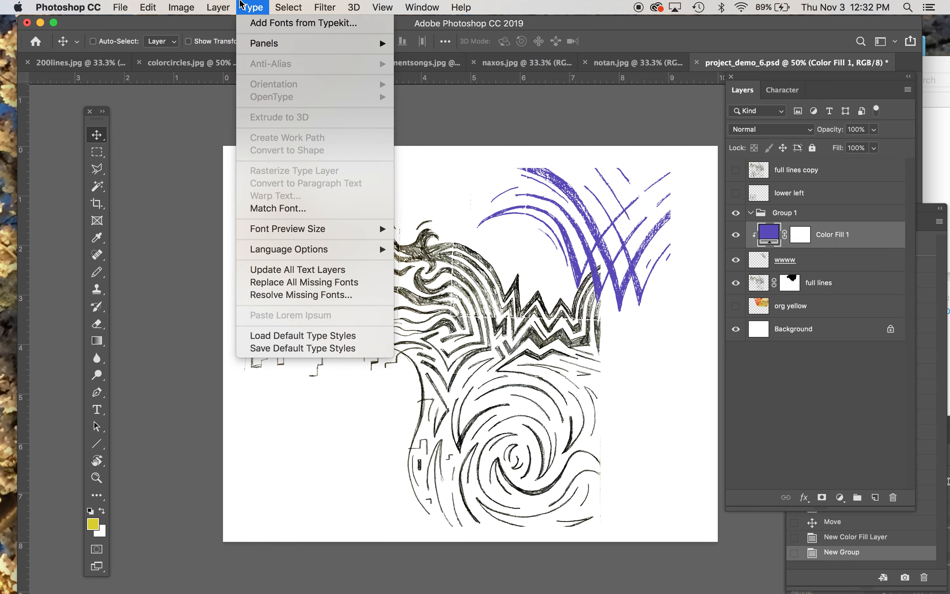
pyautogui.moveTo(217, 5)
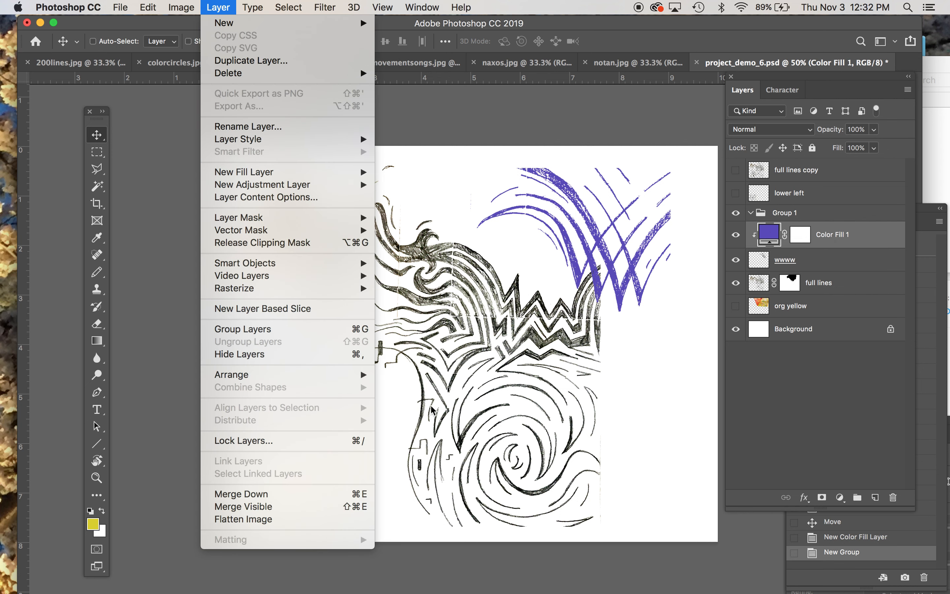
pyautogui.click(770, 237)
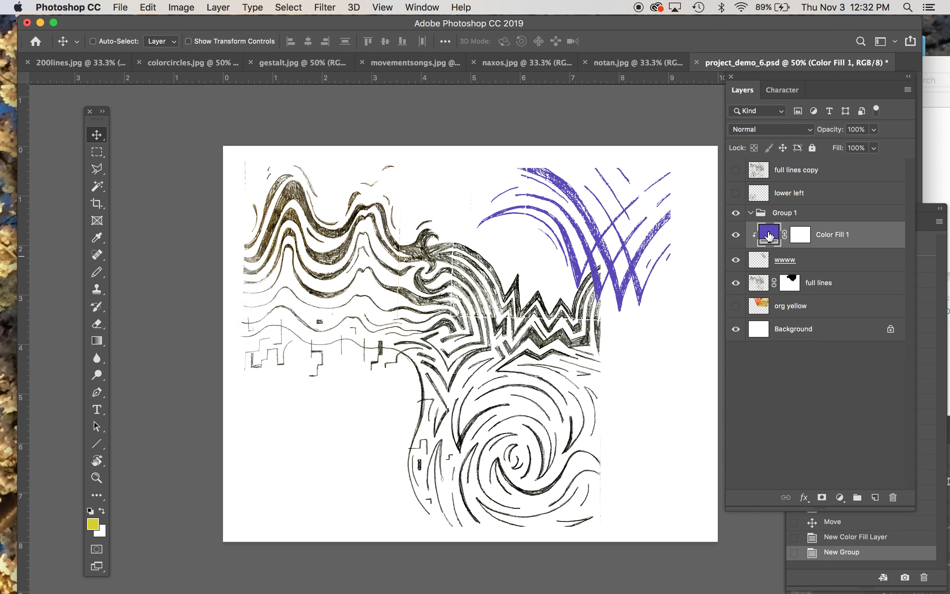
pyautogui.press('super+e')
pyautogui.moveTo(770, 236); pyautogui.dragTo(790, 219)
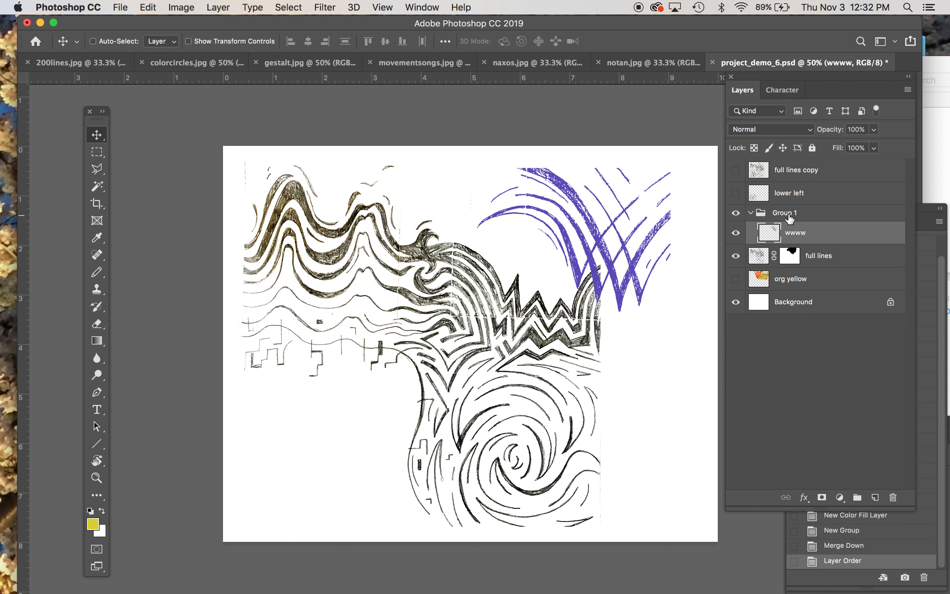
# Rename Group 1 as "w" and make the wwww layer inside it active.
pyautogui.click(781, 214)
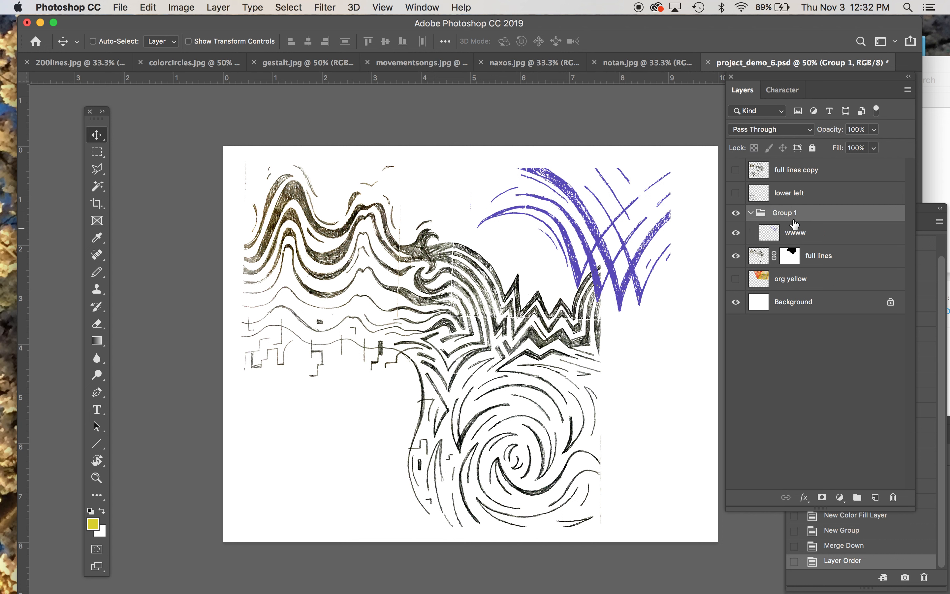
pyautogui.doubleClick(787, 213)
pyautogui.write('w')
pyautogui.press('Return')
pyautogui.click(804, 240)
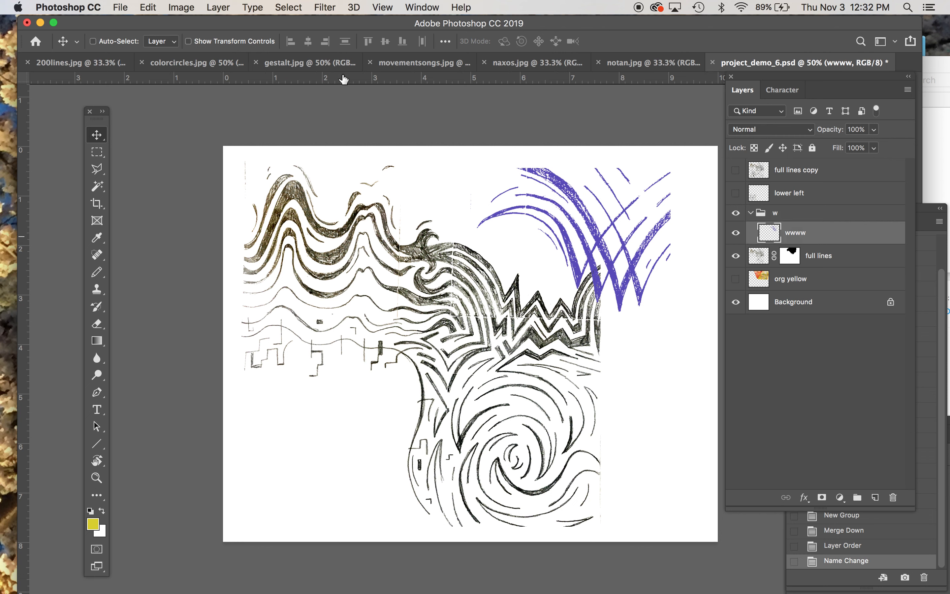
# Add a Solid Color fill layer clipped to the wwww layer, using the red colour #f73003.
pyautogui.click(212, 7)
pyautogui.moveTo(298, 171)
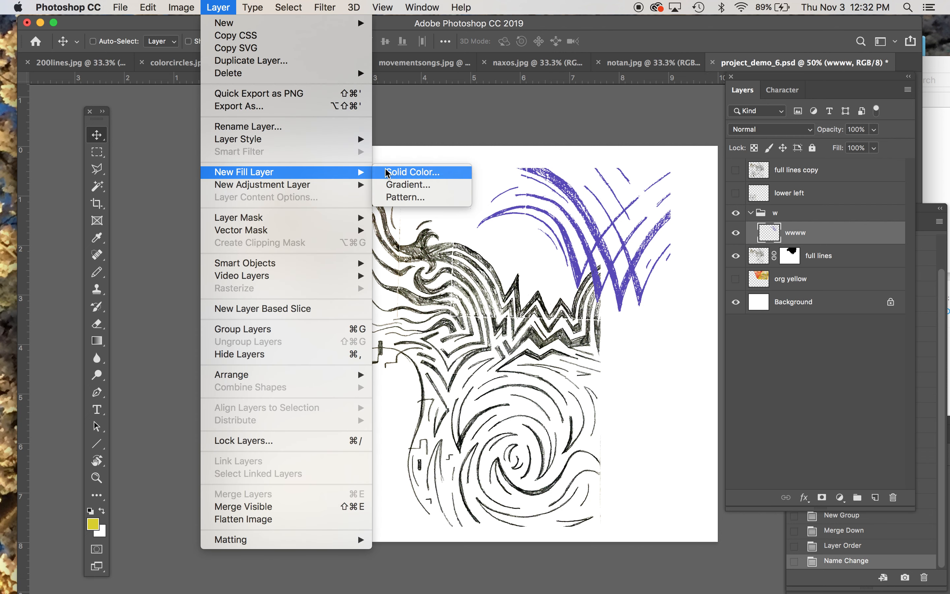
pyautogui.click(386, 172)
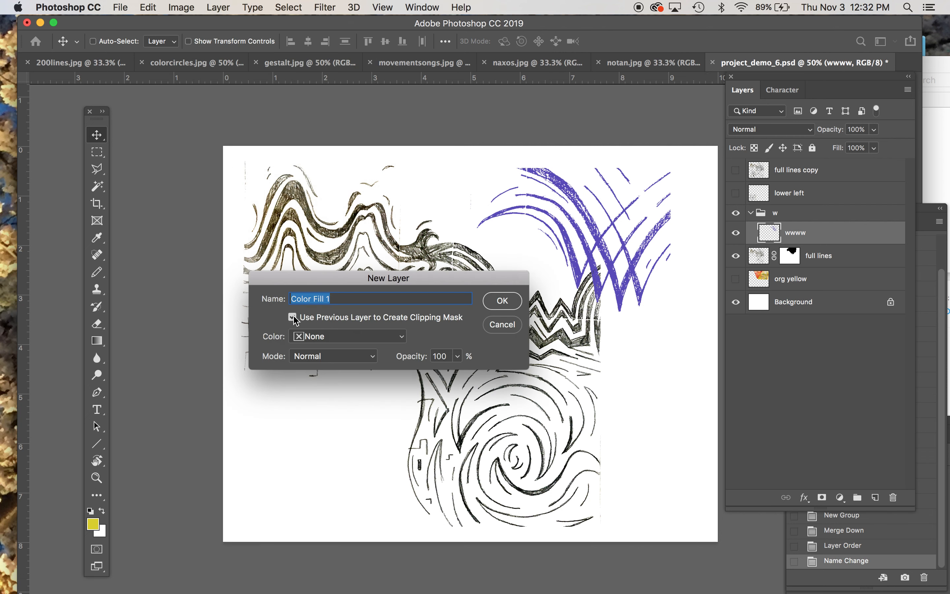
pyautogui.press('Return')
pyautogui.moveTo(114, 230)
pyautogui.mouseDown()
pyautogui.moveTo(173, 255)
pyautogui.moveTo(180, 238)
pyautogui.mouseUp()
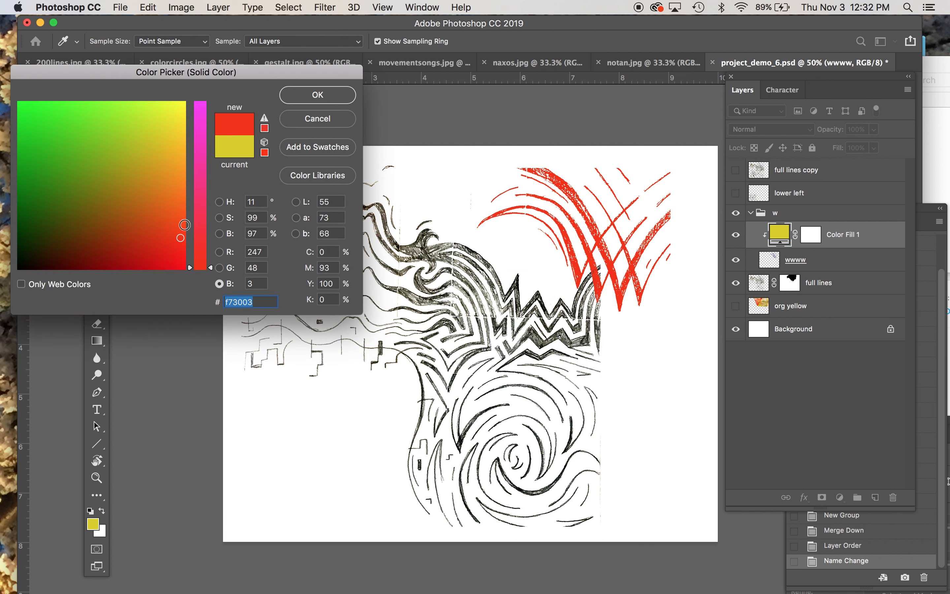
pyautogui.click(320, 95)
# Collapse the w group and move the whole group slightly up and to the right on the canvas.
pyautogui.click(773, 215)
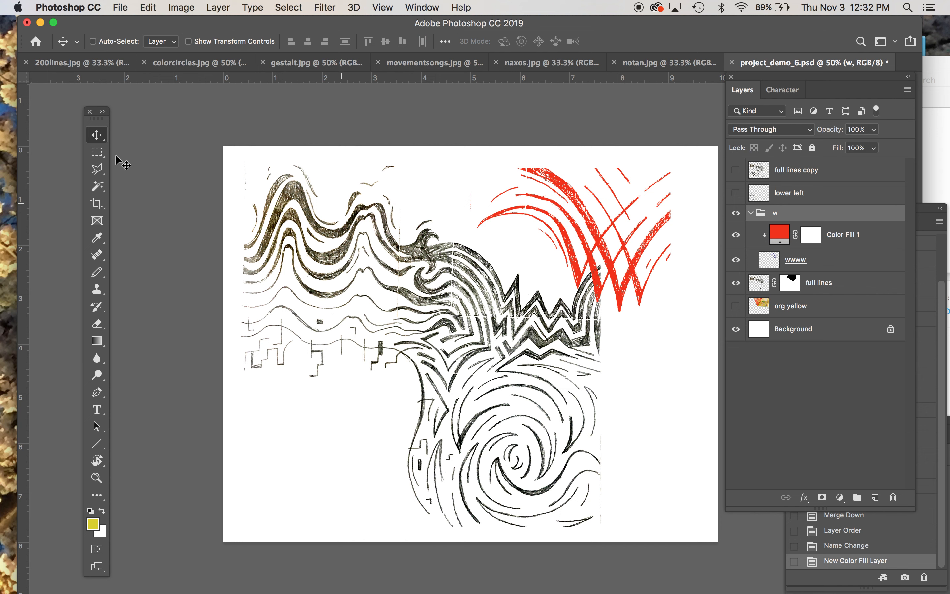
pyautogui.click(751, 213)
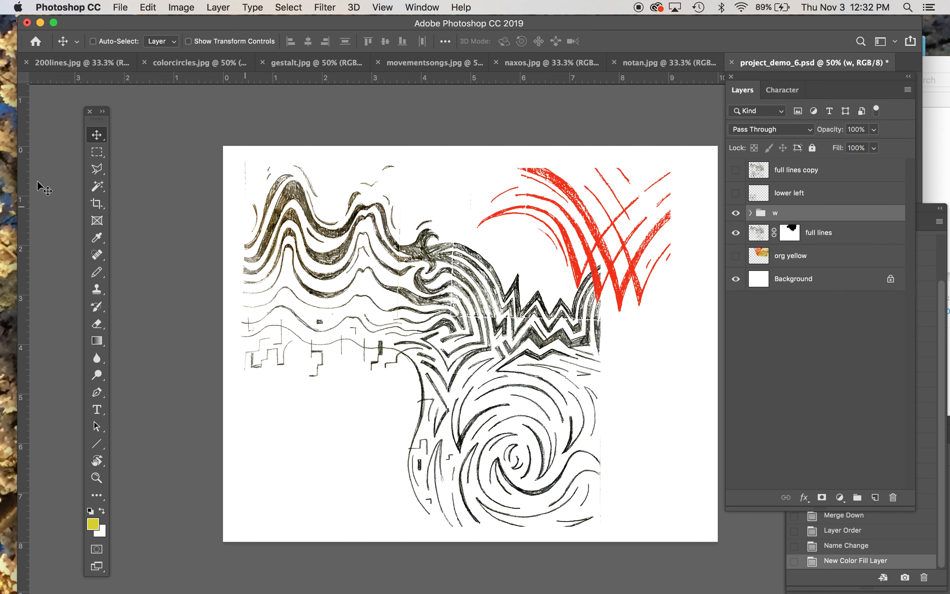
pyautogui.moveTo(612, 274); pyautogui.dragTo(630, 266)
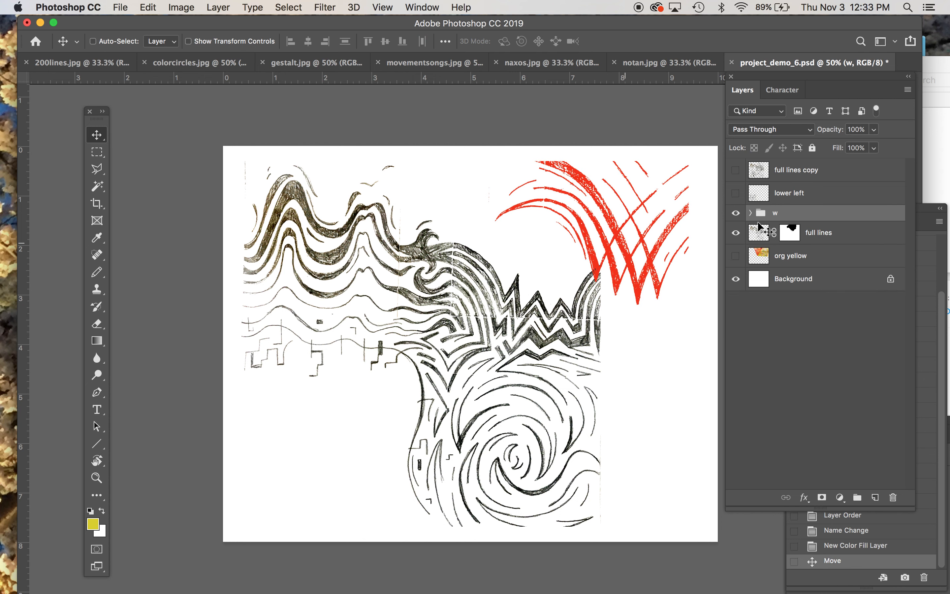
# Make the full lines layer active and show the org yellow layer.
pyautogui.click(761, 234)
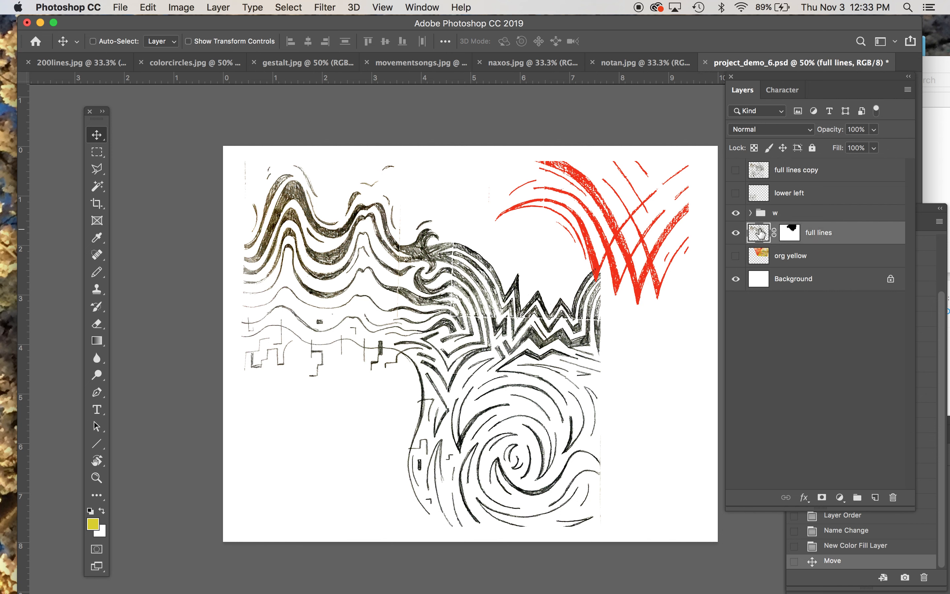
pyautogui.click(737, 171)
pyautogui.click(736, 171)
pyautogui.click(736, 256)
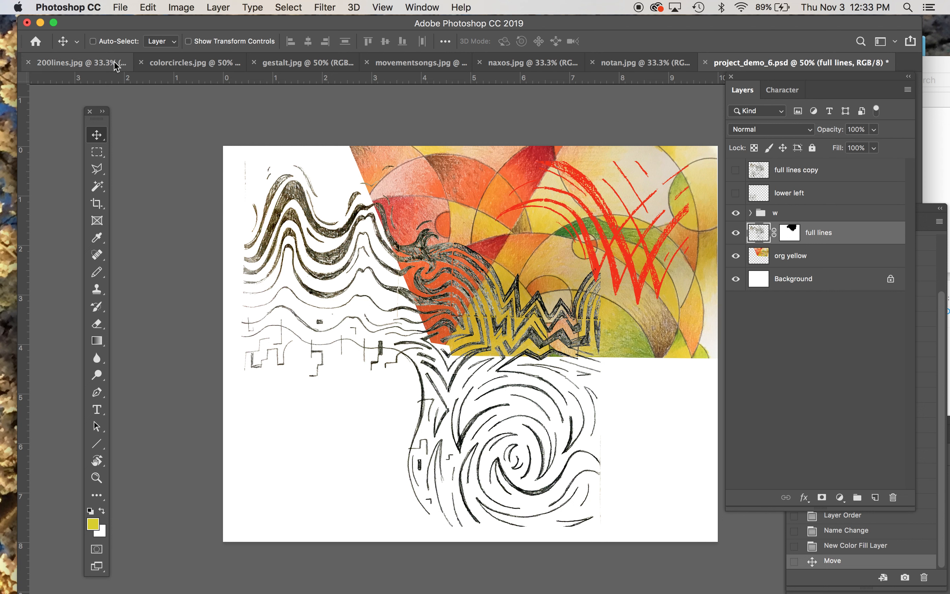
# Switch to the gestalt.jpg document with its whole artwork in view.
pyautogui.click(102, 66)
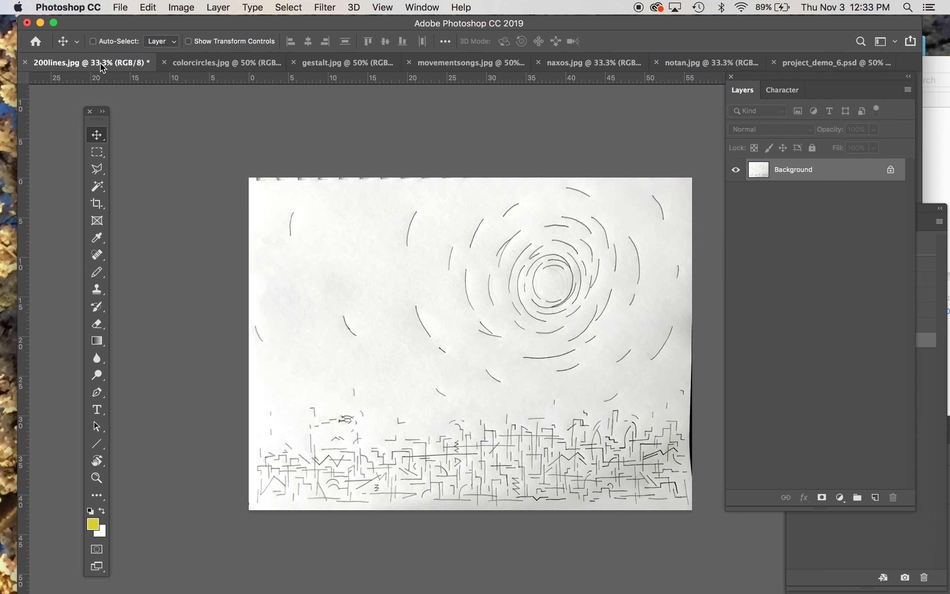
pyautogui.click(207, 68)
pyautogui.click(357, 64)
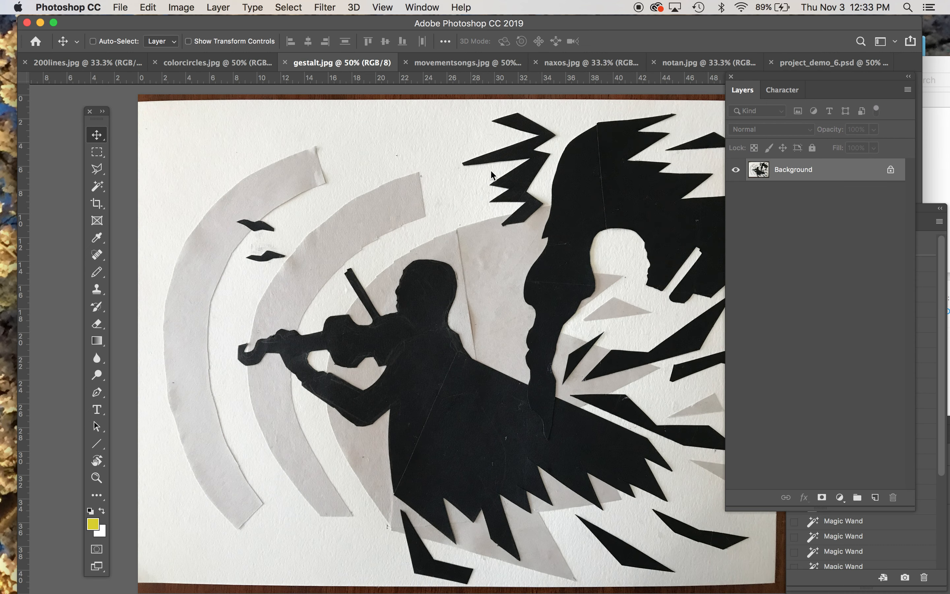
pyautogui.press('super+minus')
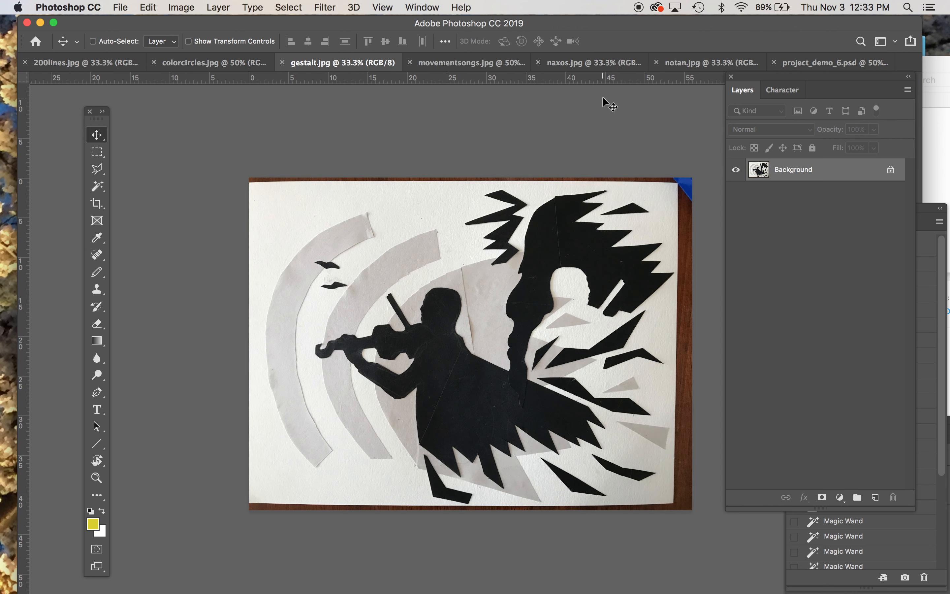
# Try a rectangular marquee selection around the violinist in gestalt.jpg.
pyautogui.click(97, 186)
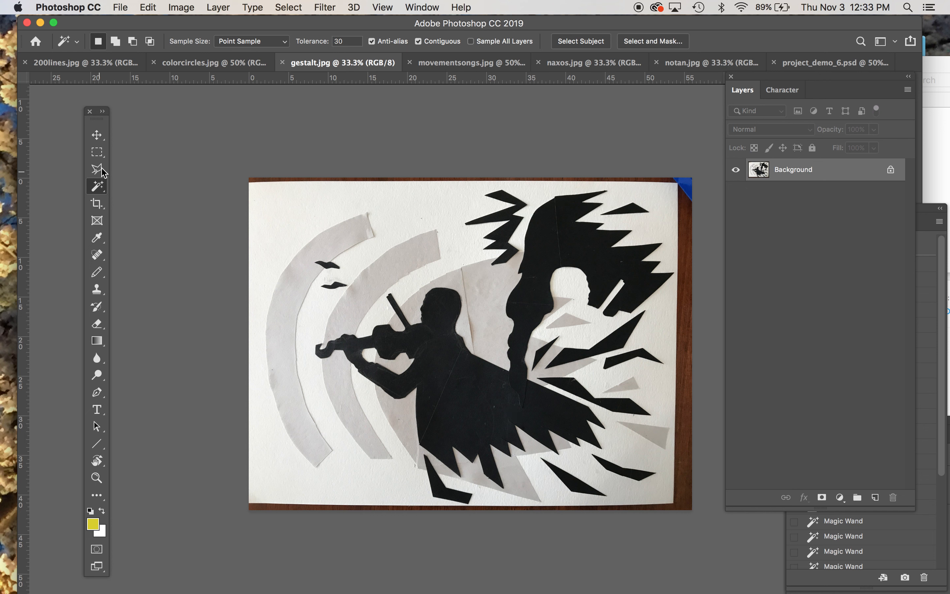
pyautogui.click(97, 152)
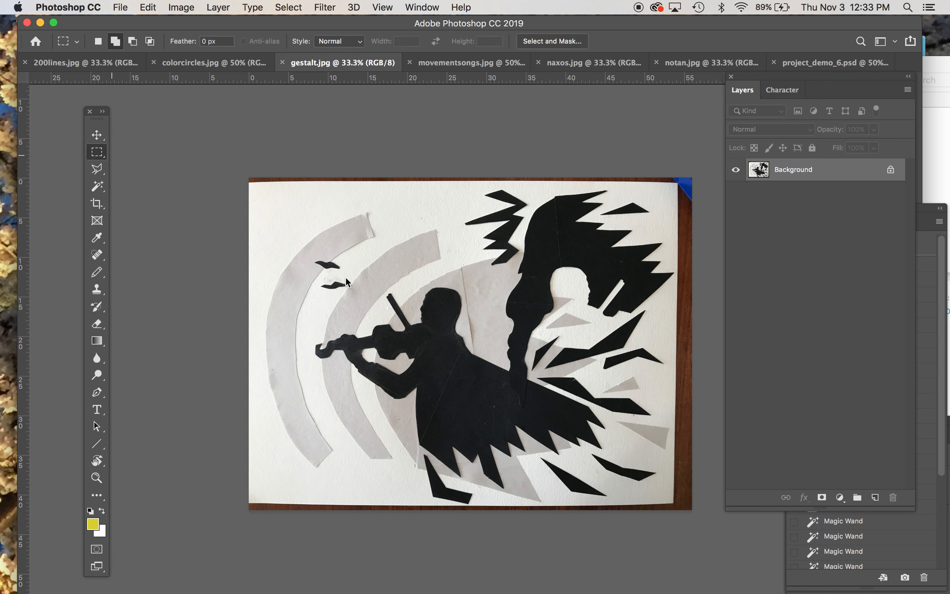
pyautogui.moveTo(291, 223); pyautogui.dragTo(504, 454)
# Try elliptical marquee selections around the violinist's head and violin, clearing each one.
pyautogui.click(99, 156)
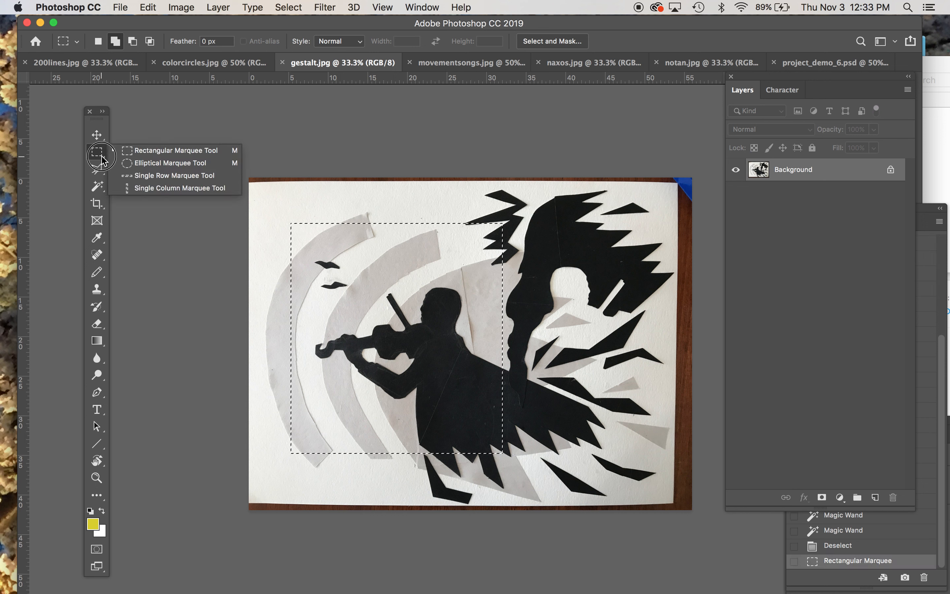
pyautogui.click(187, 163)
pyautogui.moveTo(424, 308); pyautogui.dragTo(468, 364)
pyautogui.click(467, 365)
pyautogui.moveTo(375, 281); pyautogui.dragTo(527, 386)
pyautogui.press('super+d')
pyautogui.moveTo(355, 266); pyautogui.dragTo(490, 359)
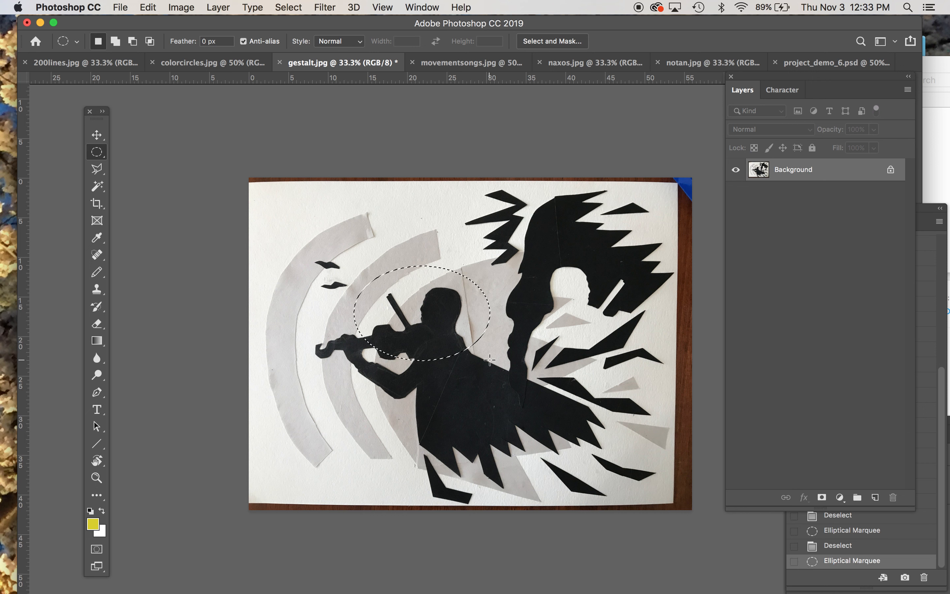
pyautogui.press('super+d')
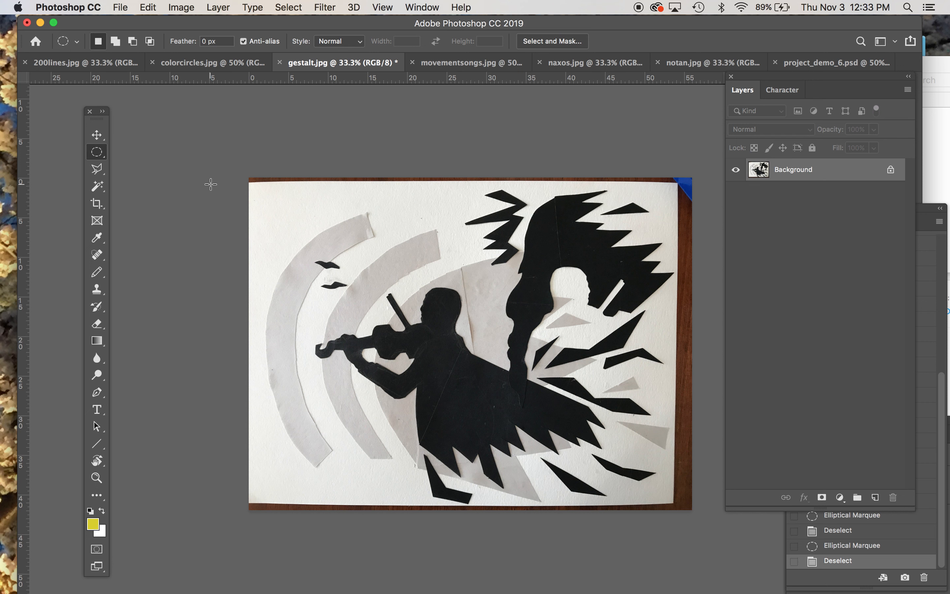
pyautogui.press('super+z')
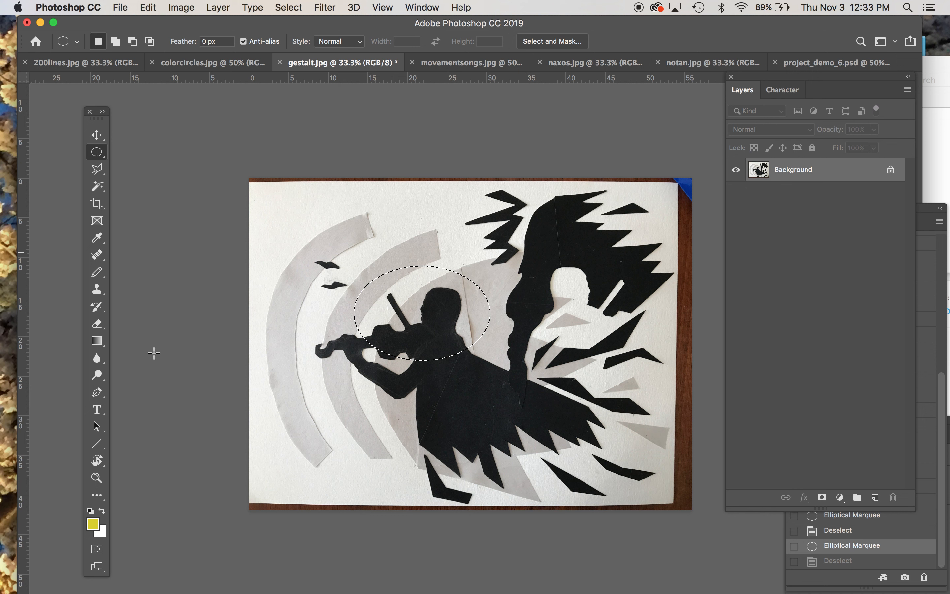
pyautogui.click(136, 343)
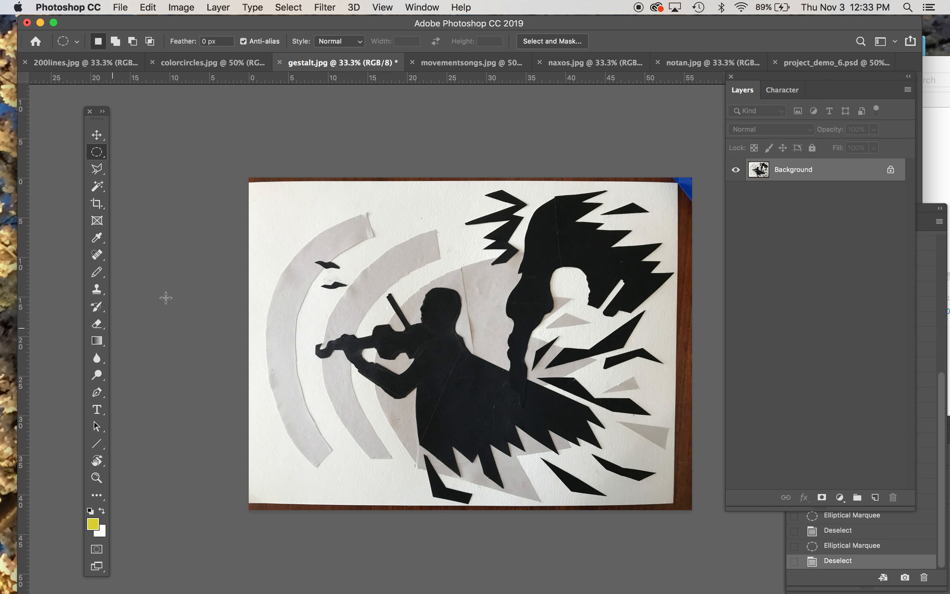
# Select the black violinist silhouette, including the end of the violin, using the Magic Wand with tolerance 30.
pyautogui.click(99, 189)
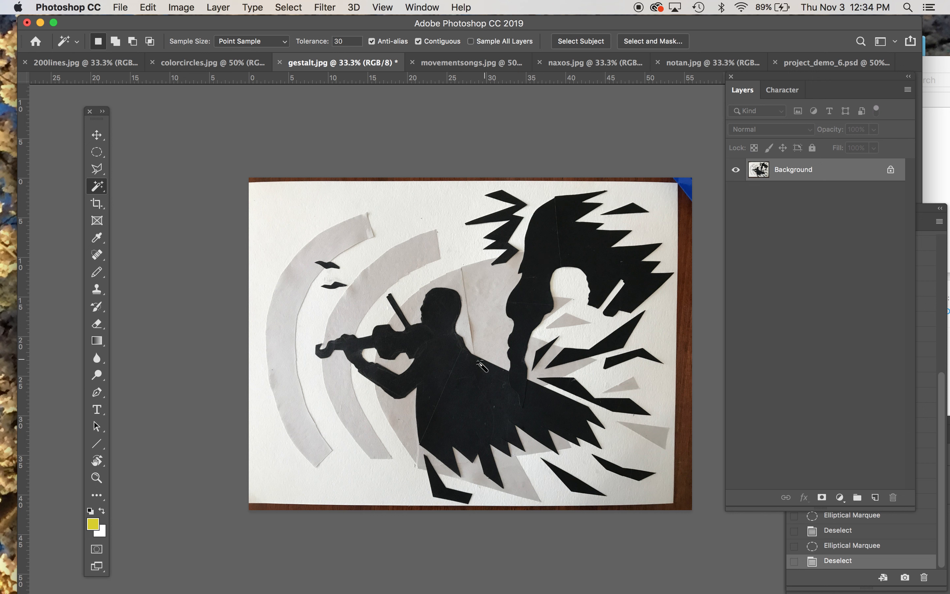
pyautogui.click(459, 400)
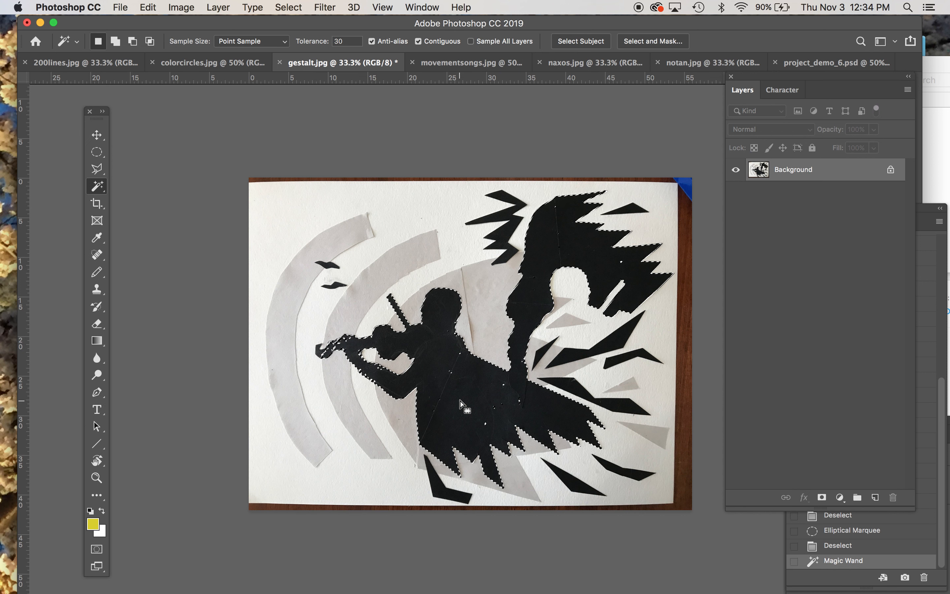
pyautogui.keyDown('shift'); pyautogui.click(323, 357); pyautogui.keyUp('shift')
# Add the loose black shards and the two small bird shapes around the violinist to the Magic Wand selection.
pyautogui.keyDown('shift'); pyautogui.click(454, 492); pyautogui.keyUp('shift')
pyautogui.keyDown('shift'); pyautogui.click(617, 341); pyautogui.keyUp('shift')
pyautogui.keyDown('shift'); pyautogui.click(501, 236); pyautogui.keyUp('shift')
pyautogui.keyDown('shift'); pyautogui.click(327, 264); pyautogui.keyUp('shift')
pyautogui.keyDown('shift'); pyautogui.click(336, 284); pyautogui.keyUp('shift')
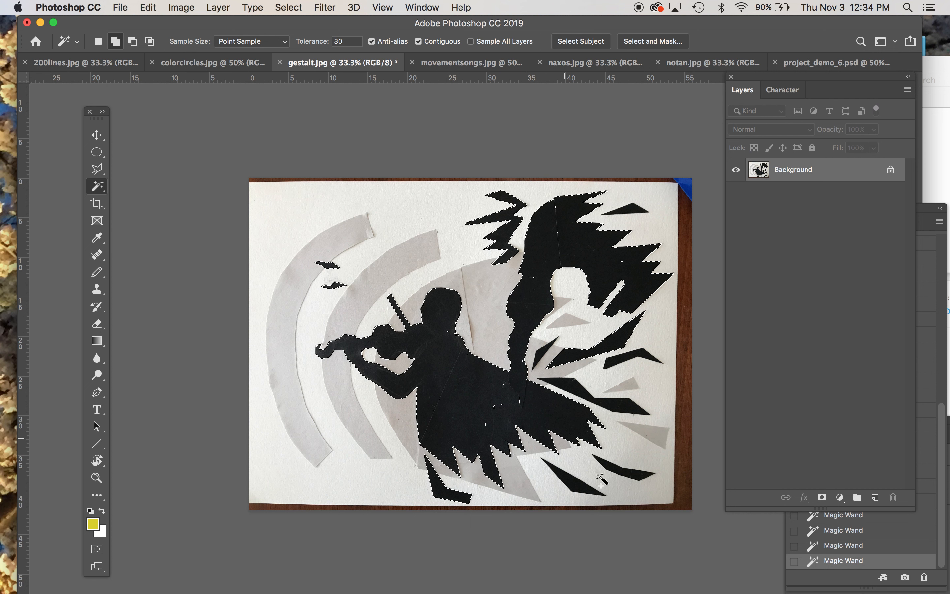
pyautogui.keyDown('shift'); pyautogui.click(631, 472); pyautogui.keyUp('shift')
pyautogui.keyDown('shift'); pyautogui.click(585, 490); pyautogui.keyUp('shift')
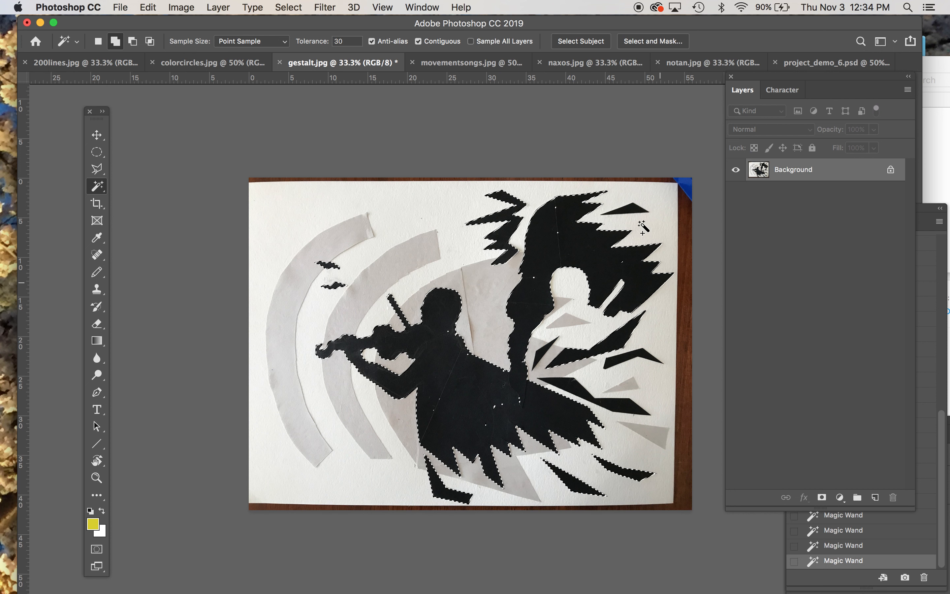
pyautogui.keyDown('shift'); pyautogui.click(632, 212); pyautogui.keyUp('shift')
pyautogui.keyDown('shift'); pyautogui.click(545, 355); pyautogui.keyUp('shift')
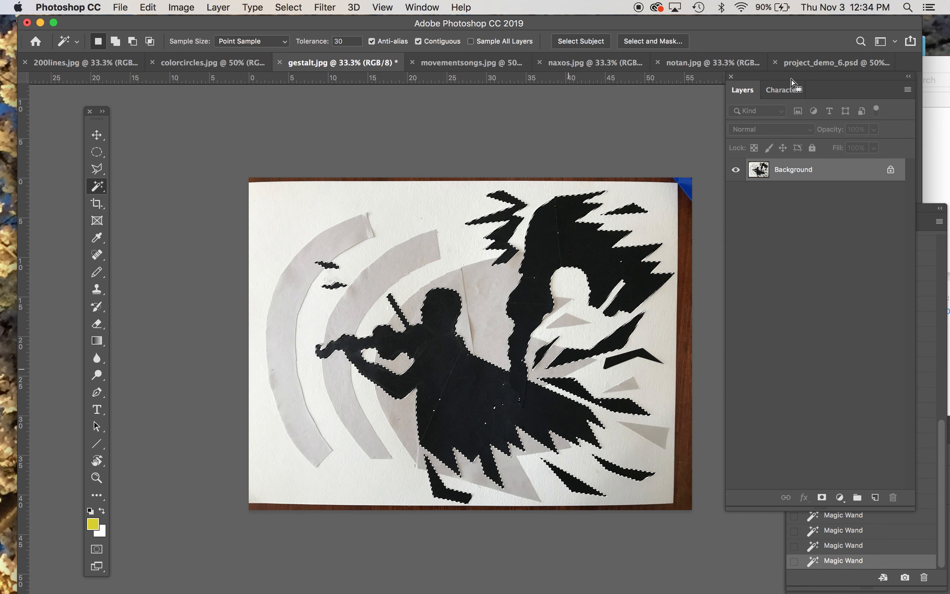
# Paste the copied black silhouette pieces into project_demo_6.psd directly above the full lines layer.
pyautogui.click(834, 63)
pyautogui.press('super+v')
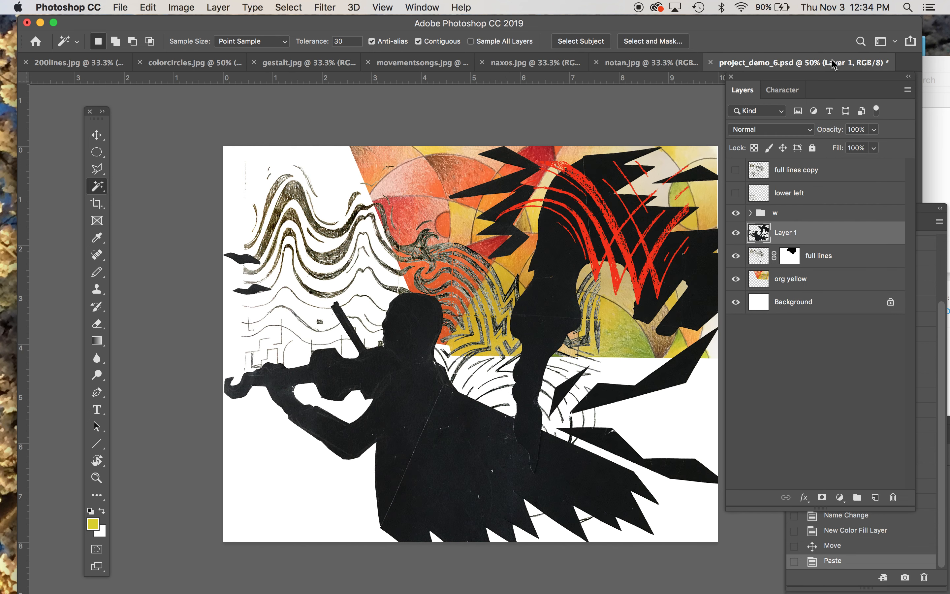
pyautogui.press('super+t')
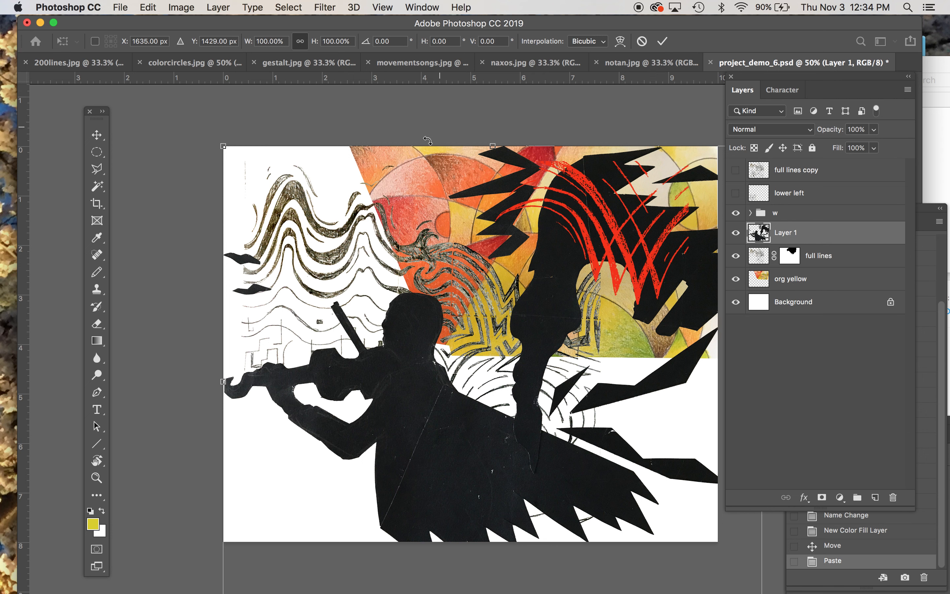
pyautogui.press('Return')
pyautogui.press('w')
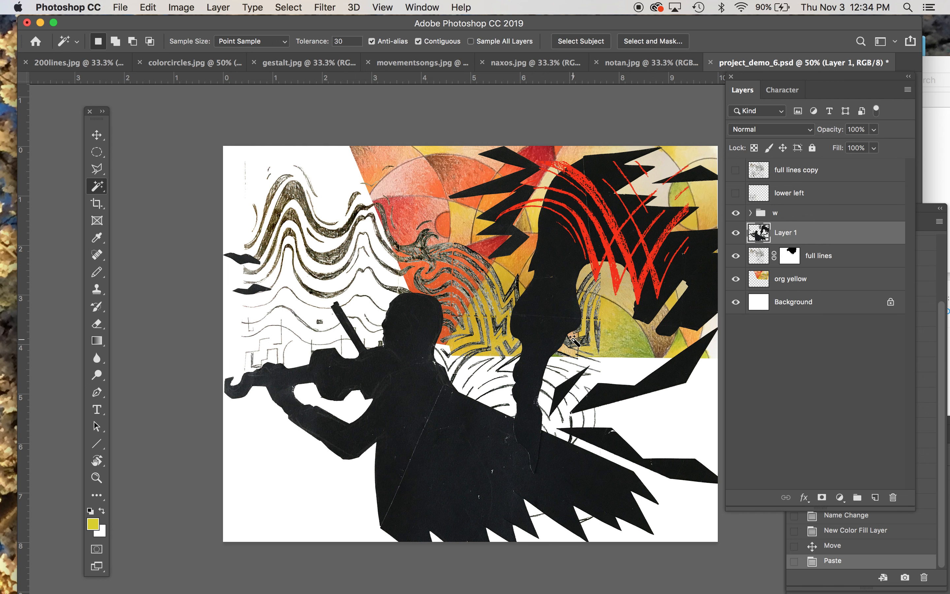
pyautogui.press('super+minus')
pyautogui.press('super+t')
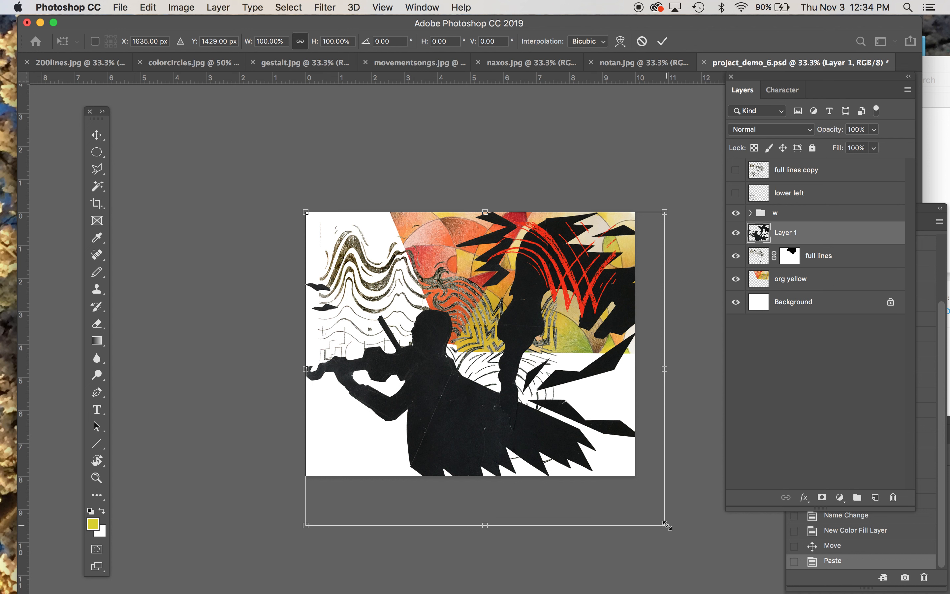
pyautogui.press('Escape')
pyautogui.press('w')
# Scale the pasted silhouette layer proportionally to 75.41% with Free Transform and shift it slightly down and to the right.
pyautogui.click(179, 7)
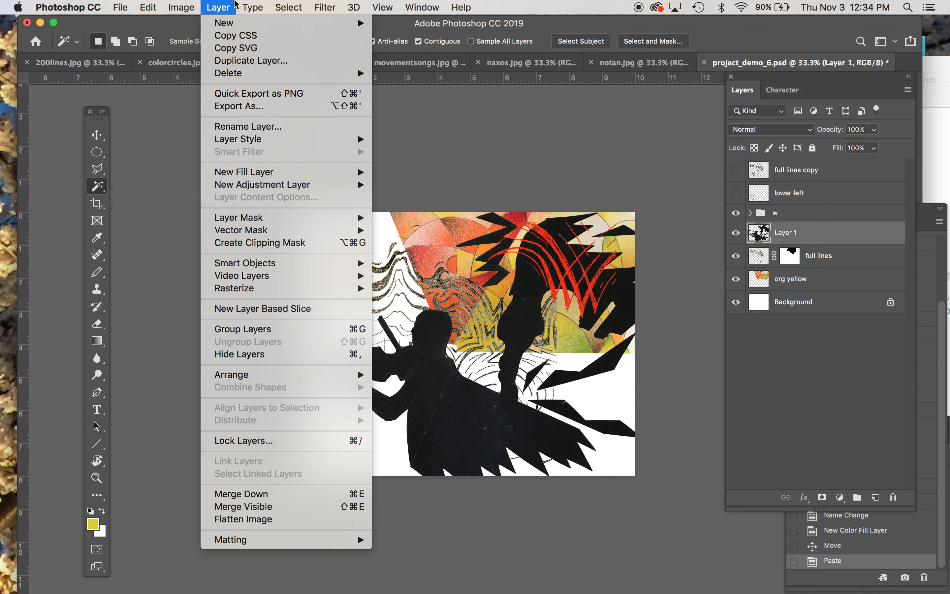
pyautogui.moveTo(152, 5)
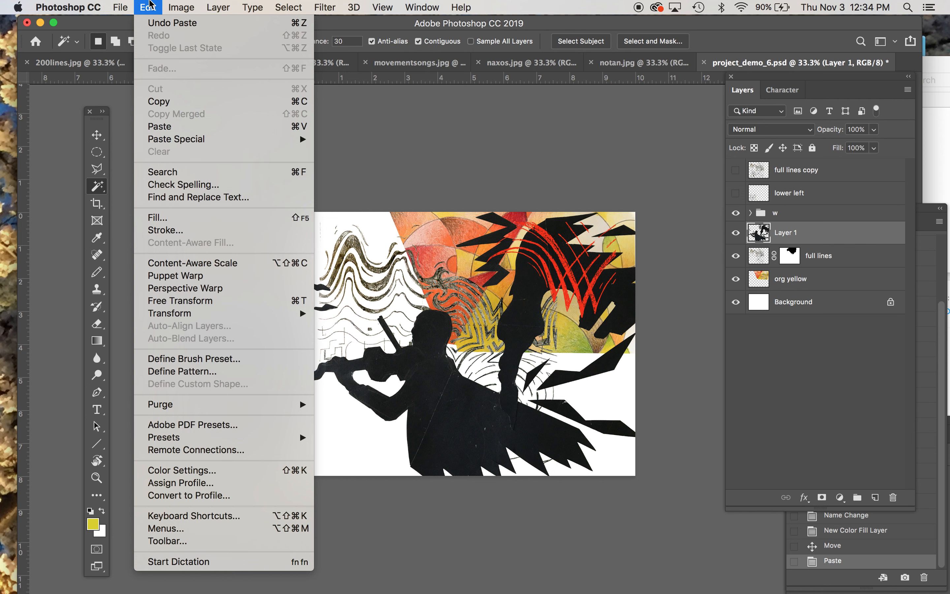
pyautogui.click(219, 301)
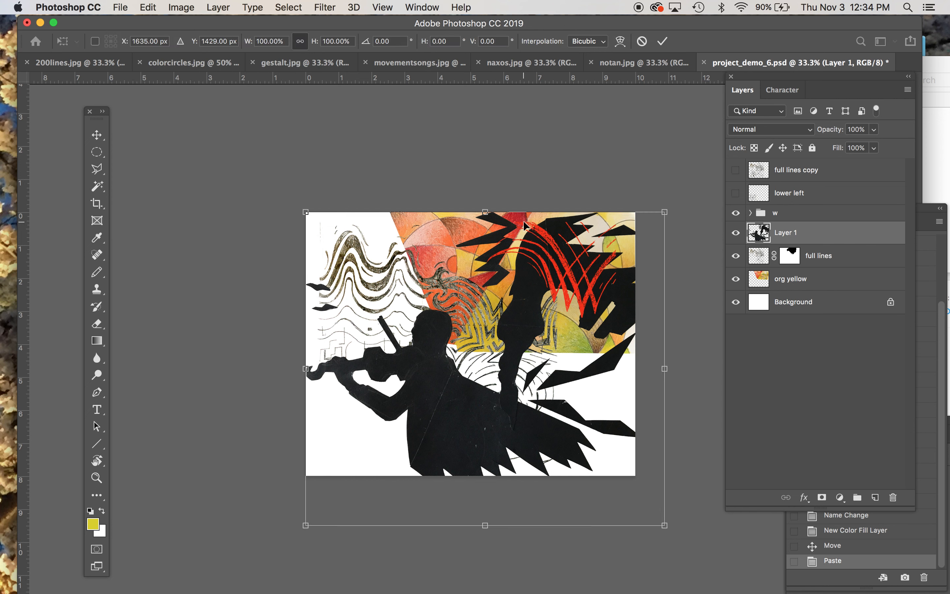
pyautogui.moveTo(665, 526); pyautogui.dragTo(588, 443)
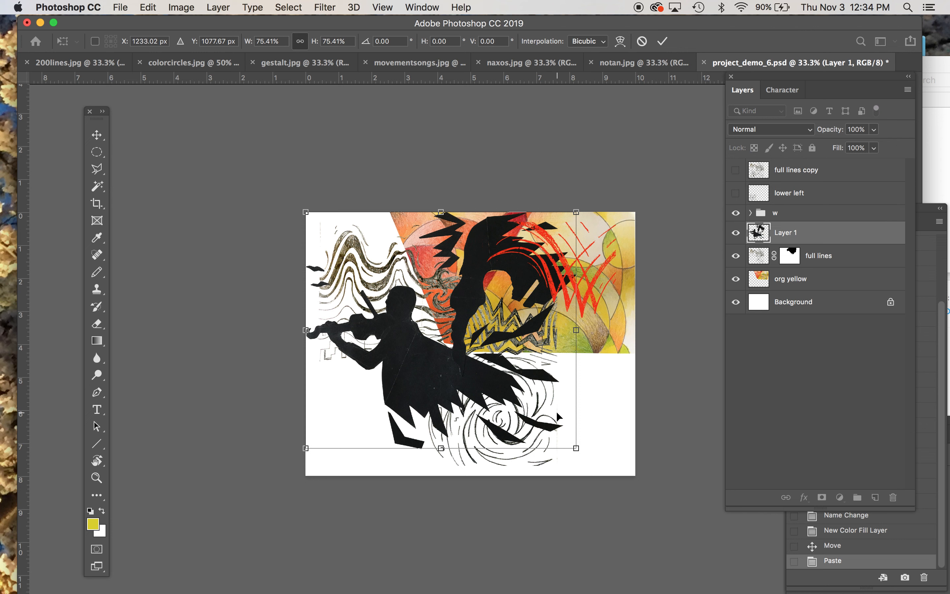
pyautogui.moveTo(506, 376); pyautogui.dragTo(520, 390)
pyautogui.moveTo(588, 342); pyautogui.dragTo(192, 340)
pyautogui.moveTo(343, 372); pyautogui.dragTo(582, 375)
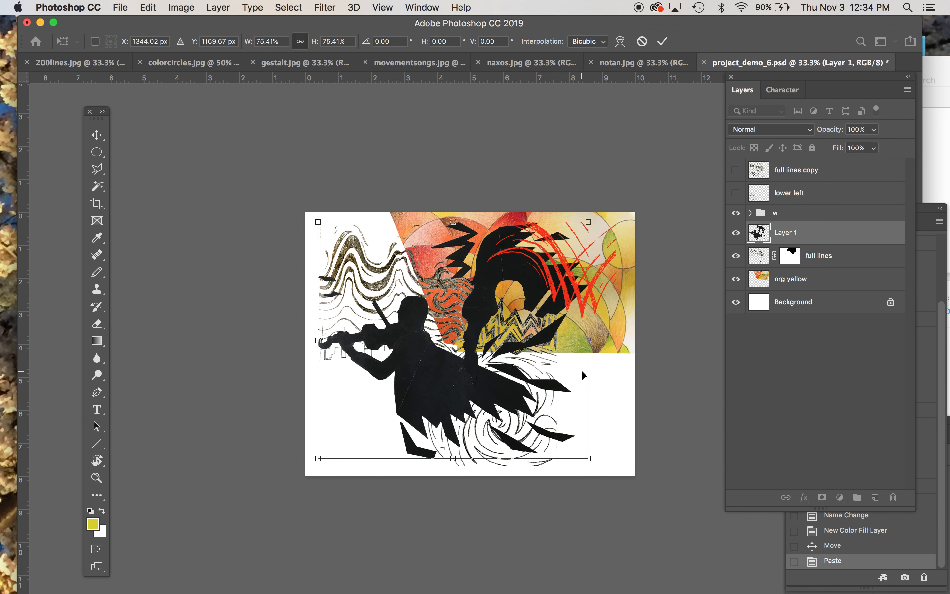
pyautogui.press('Return')
pyautogui.press('w')
# Skew the silhouette on Layer 1 slightly by moving the lower-right corner of its bounding box inward.
pyautogui.press('super+t')
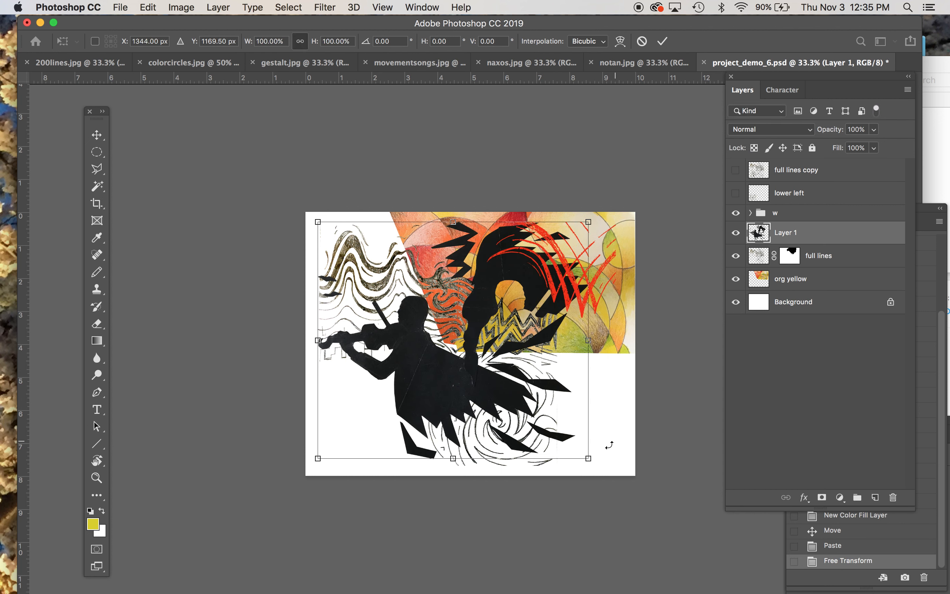
pyautogui.rightClick(588, 465)
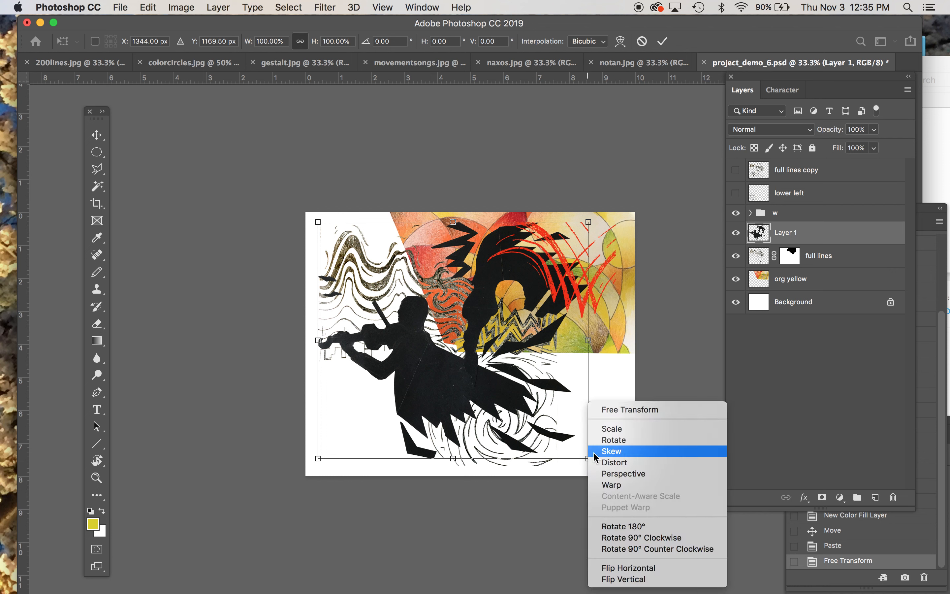
pyautogui.click(603, 452)
pyautogui.moveTo(590, 458)
pyautogui.mouseDown()
pyautogui.moveTo(571, 405)
pyautogui.moveTo(520, 392)
pyautogui.moveTo(537, 426)
pyautogui.moveTo(576, 449)
pyautogui.mouseUp()
pyautogui.press('Return')
pyautogui.press('w')
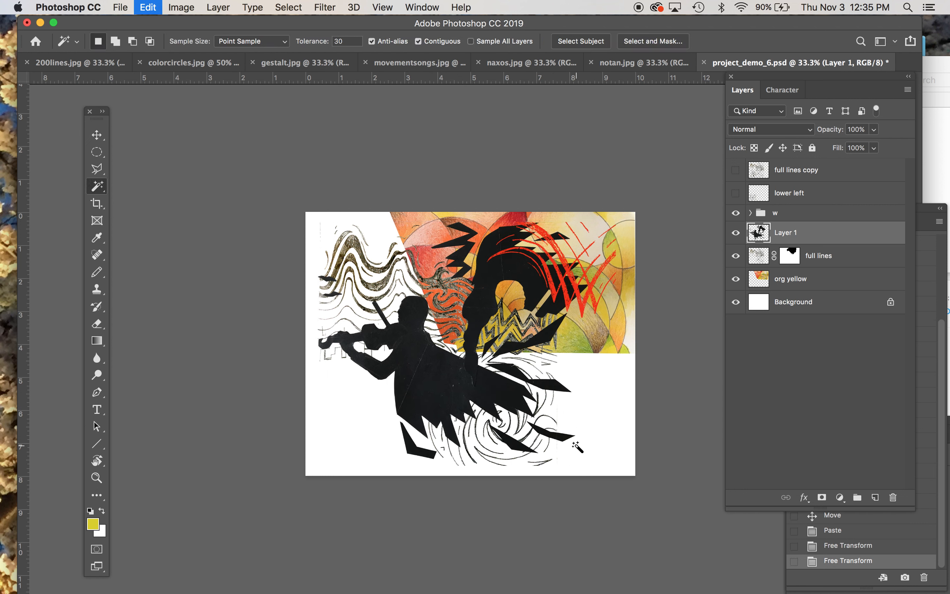
# Undo the last skew and use Free Transform to enlarge the silhouette on Layer 1 slightly and shift it toward the lower right.
pyautogui.press('super+z')
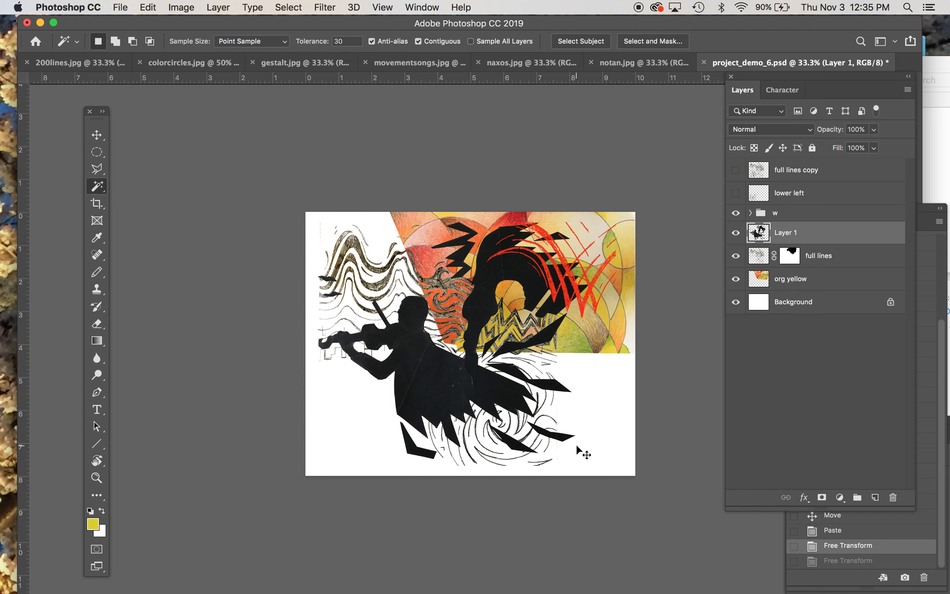
pyautogui.press('super+t')
pyautogui.moveTo(587, 457); pyautogui.dragTo(609, 474)
pyautogui.moveTo(554, 427); pyautogui.dragTo(499, 415)
pyautogui.moveTo(548, 464); pyautogui.dragTo(587, 498)
pyautogui.moveTo(503, 356); pyautogui.dragTo(532, 374)
pyautogui.moveTo(616, 206); pyautogui.dragTo(563, 250)
pyautogui.moveTo(537, 296); pyautogui.dragTo(565, 265)
pyautogui.press('Return')
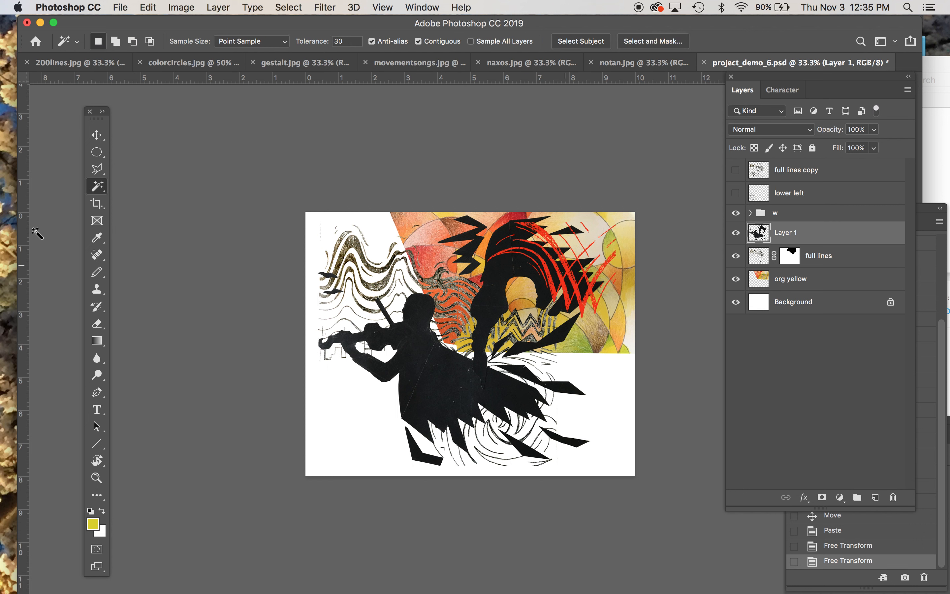
# Outline the violinist and surrounding shards on Layer 1 with the Polygonal Lasso, and cut and paste them onto a separate layer.
pyautogui.click(94, 172)
pyautogui.click(587, 408)
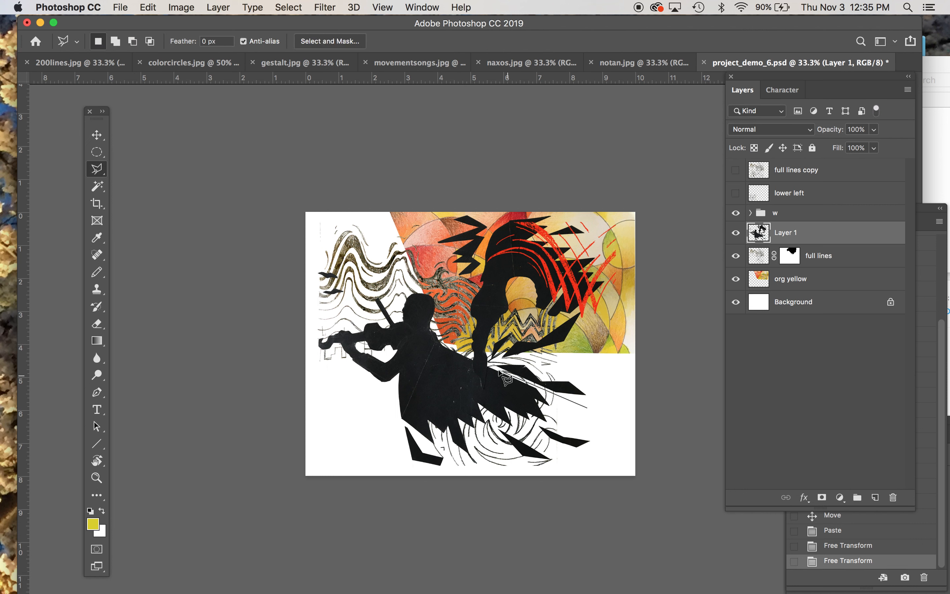
pyautogui.click(444, 334)
pyautogui.click(439, 269)
pyautogui.click(322, 452)
pyautogui.click(394, 476)
pyautogui.click(588, 480)
pyautogui.doubleClick(609, 445)
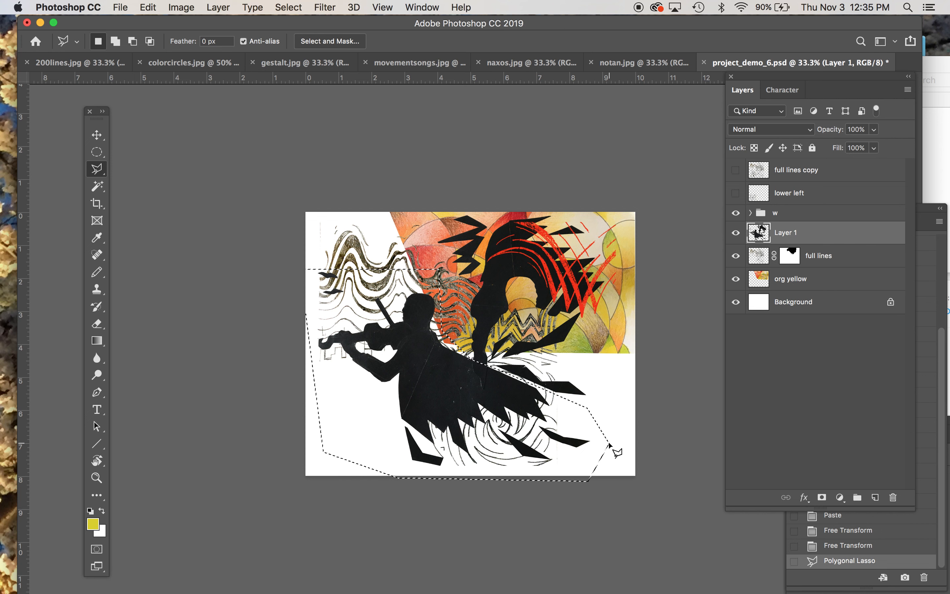
pyautogui.press('super+x')
pyautogui.press('super+v')
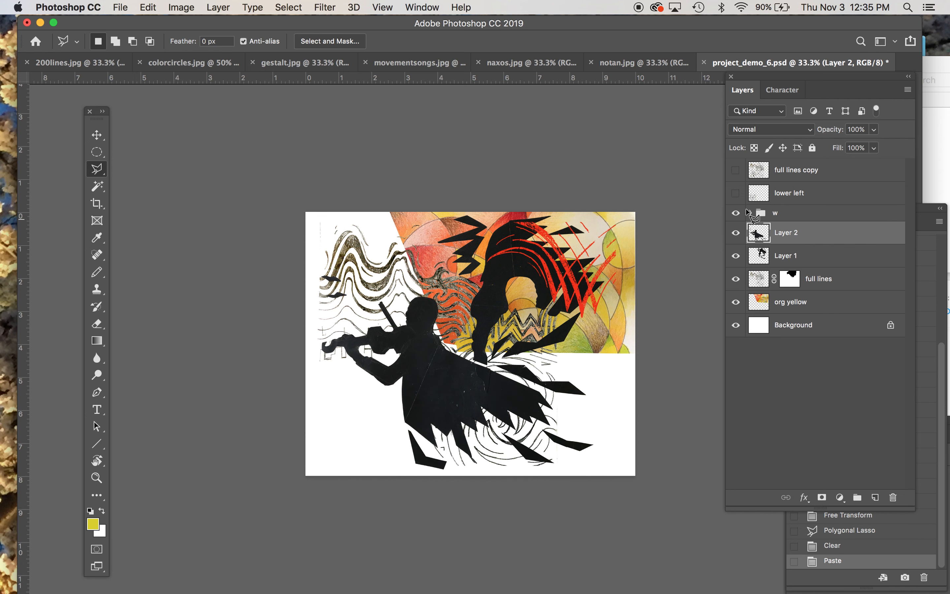
# Move the violinist silhouette on Layer 2 slightly up and to the left, and hide that layer.
pyautogui.click(97, 138)
pyautogui.moveTo(511, 412); pyautogui.dragTo(495, 400)
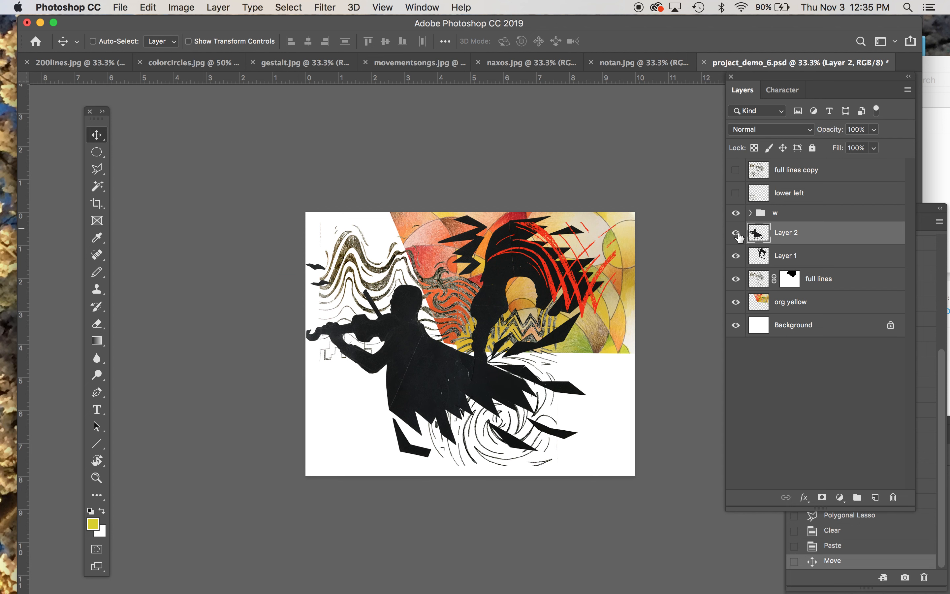
pyautogui.click(735, 233)
# Move the long-haired face silhouette on Layer 1 toward the canvas's lower left and enlarge it with Free Transform.
pyautogui.click(789, 256)
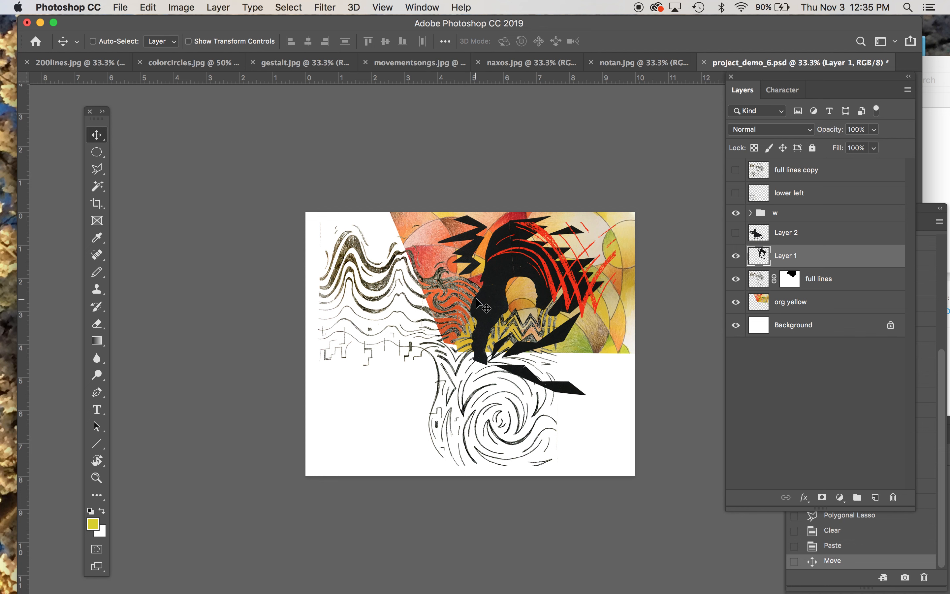
pyautogui.moveTo(480, 306); pyautogui.dragTo(417, 418)
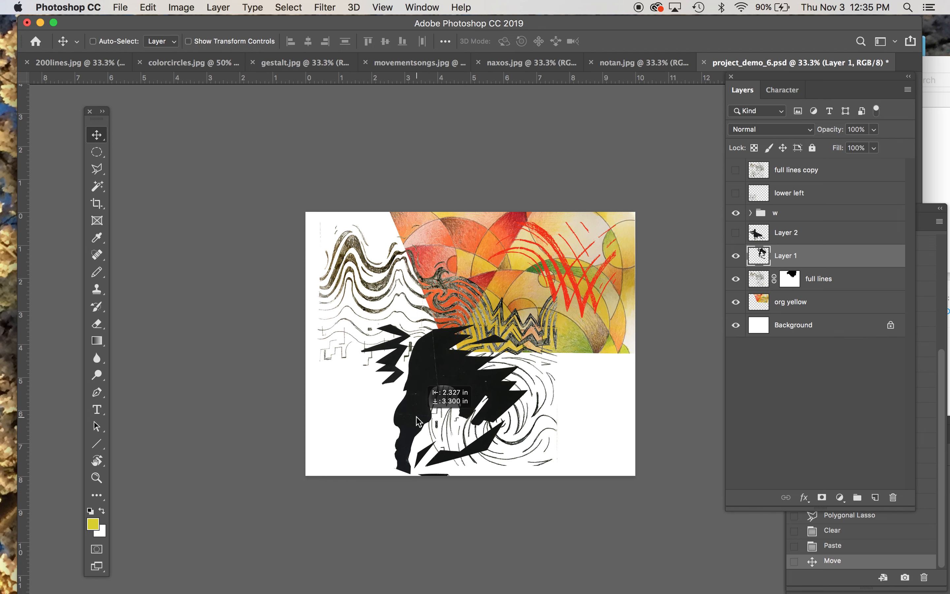
pyautogui.press('super+t')
pyautogui.moveTo(361, 324); pyautogui.dragTo(337, 297)
pyautogui.moveTo(482, 350); pyautogui.dragTo(455, 353)
pyautogui.moveTo(522, 313); pyautogui.dragTo(545, 287)
pyautogui.moveTo(469, 348); pyautogui.dragTo(463, 325)
pyautogui.press('Return')
# Try to outline the missing lower end of the face silhouette with a Pencil stroke, and undo it.
pyautogui.click(97, 169)
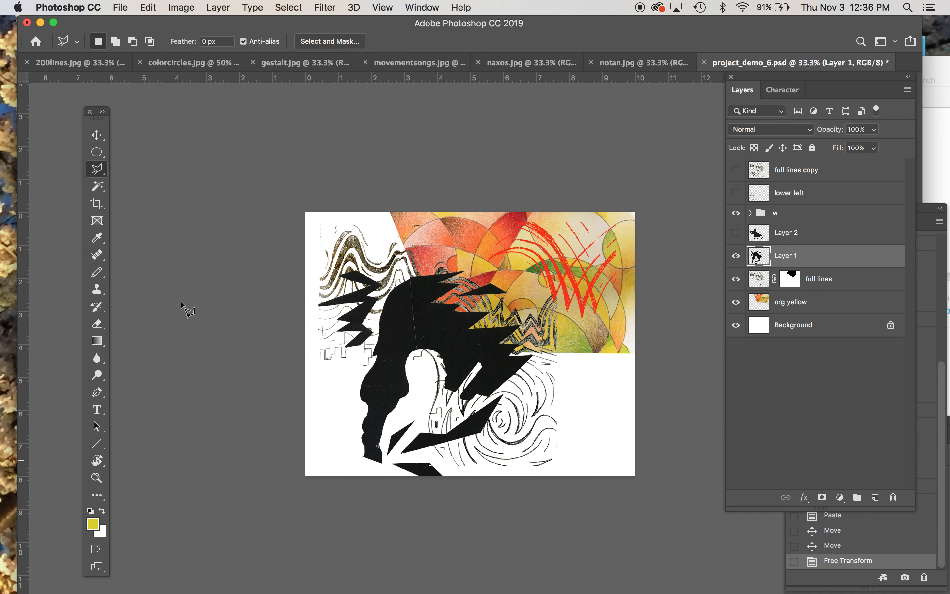
pyautogui.click(98, 274)
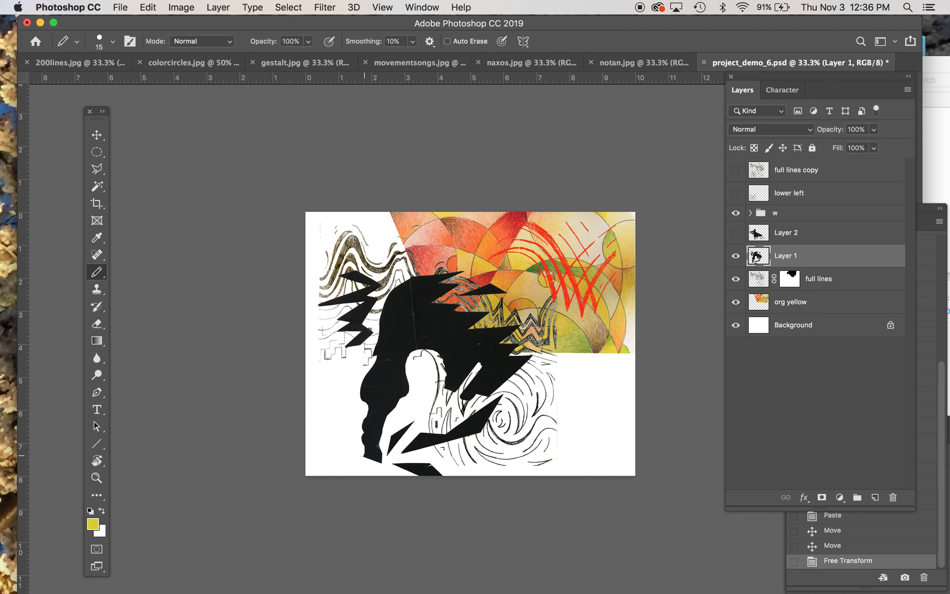
pyautogui.moveTo(369, 465); pyautogui.dragTo(370, 466)
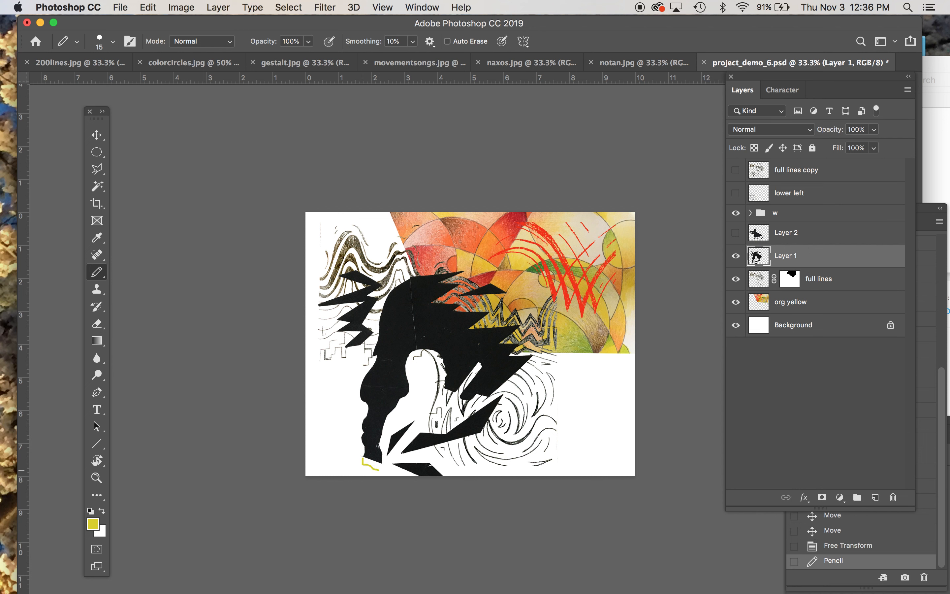
pyautogui.press('super+z')
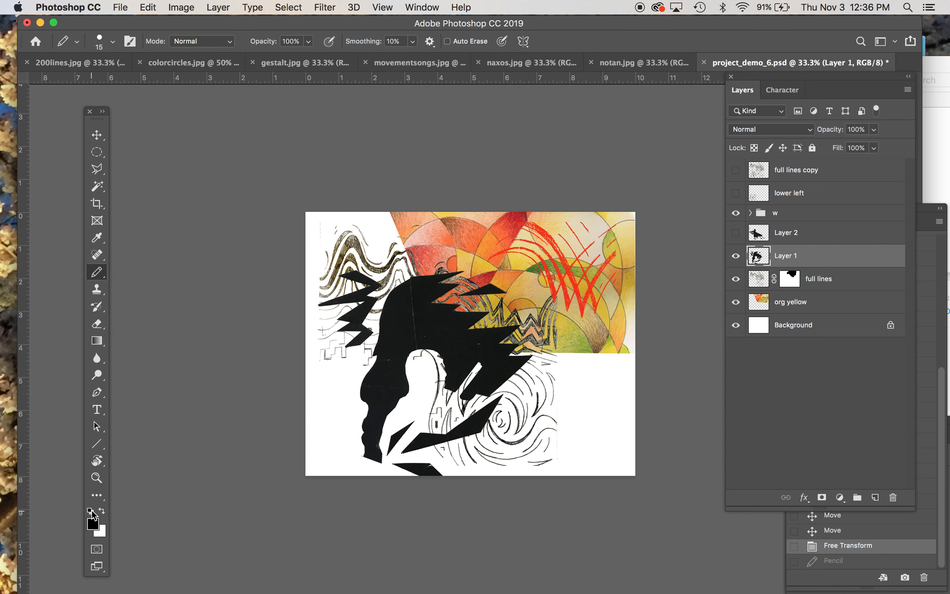
# Select the missing area at the lower end of the face silhouette with the Polygonal Lasso, fill it with black, and deselect.
pyautogui.click(98, 169)
pyautogui.press('super+equal')
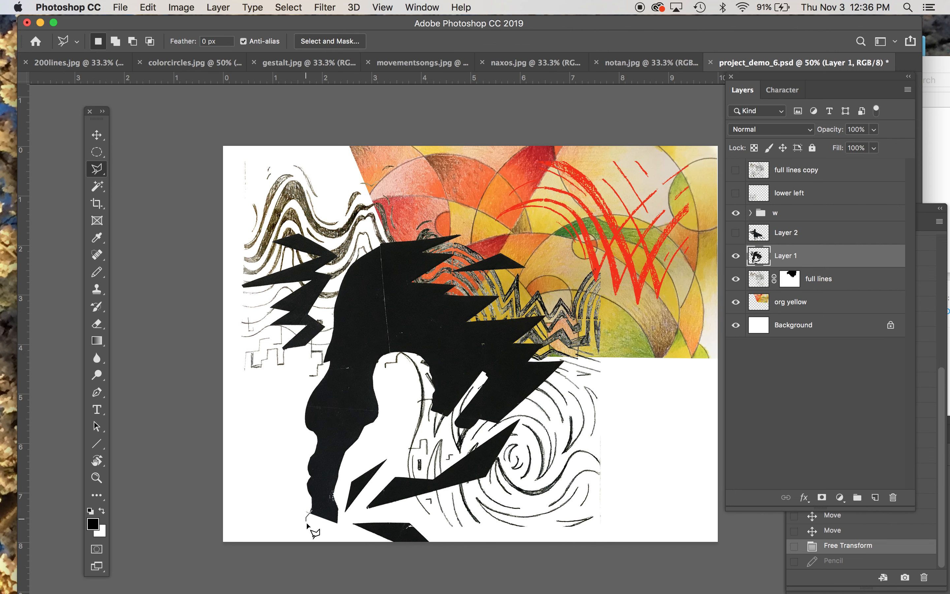
pyautogui.click(339, 528)
pyautogui.doubleClick(334, 512)
pyautogui.moveTo(97, 340); pyautogui.dragTo(150, 369)
pyautogui.click(328, 525)
pyautogui.click(329, 526)
pyautogui.click(329, 528)
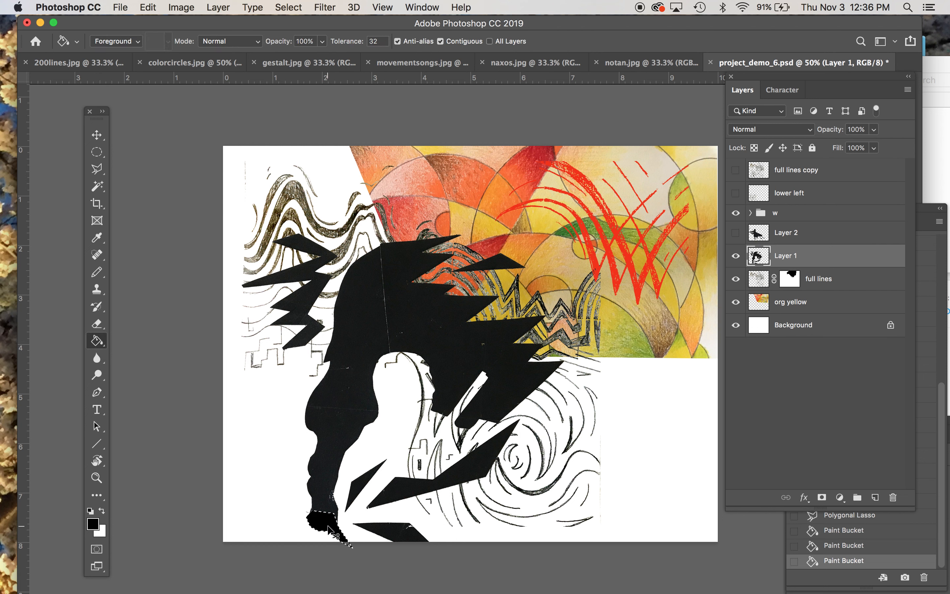
pyautogui.moveTo(99, 342); pyautogui.dragTo(95, 344)
pyautogui.hotkey('ctrl', 'd')
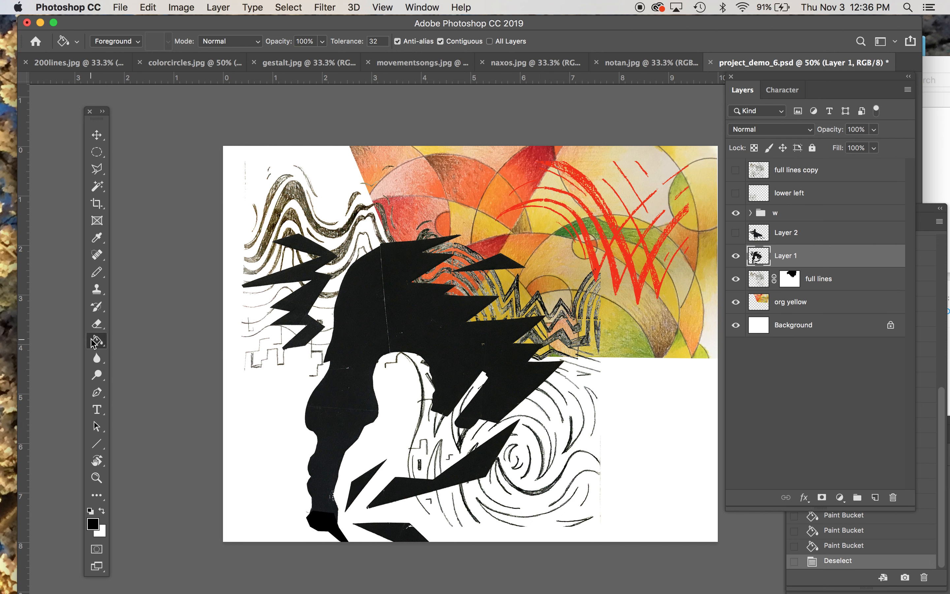
# Add an empty layer directly above Background and set the Gradient tool to a linear foreground-to-transparent gradient.
pyautogui.click(826, 332)
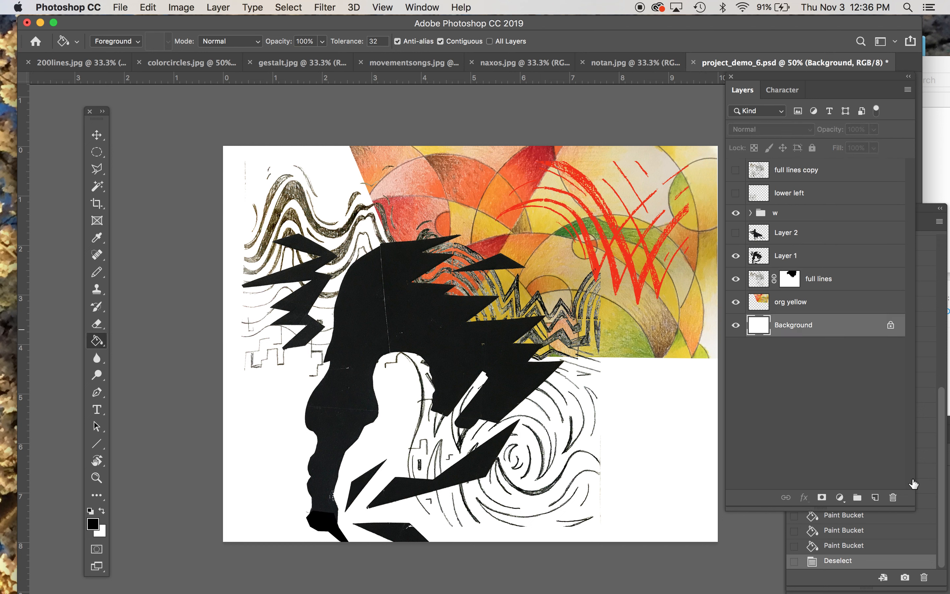
pyautogui.click(876, 499)
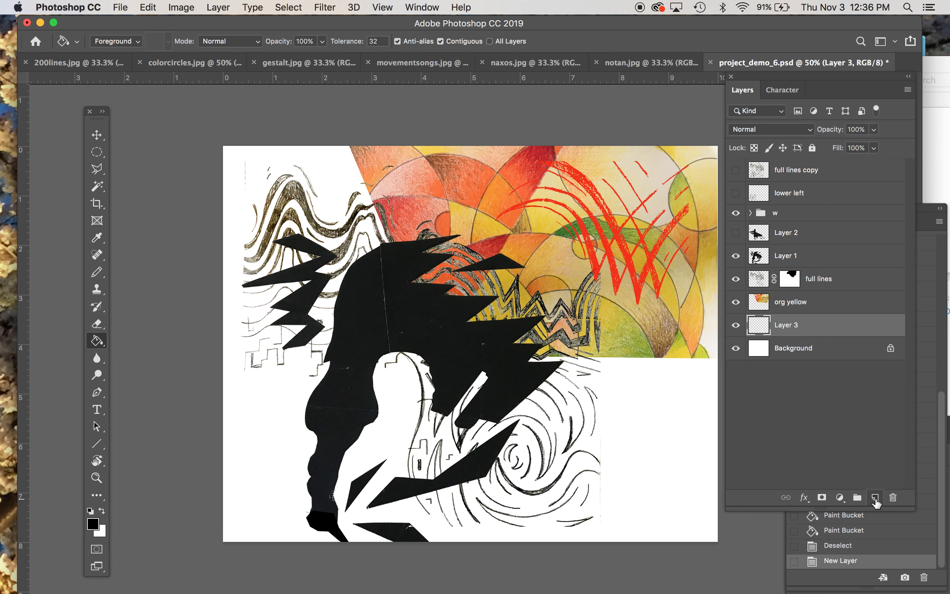
pyautogui.moveTo(97, 341); pyautogui.dragTo(155, 340)
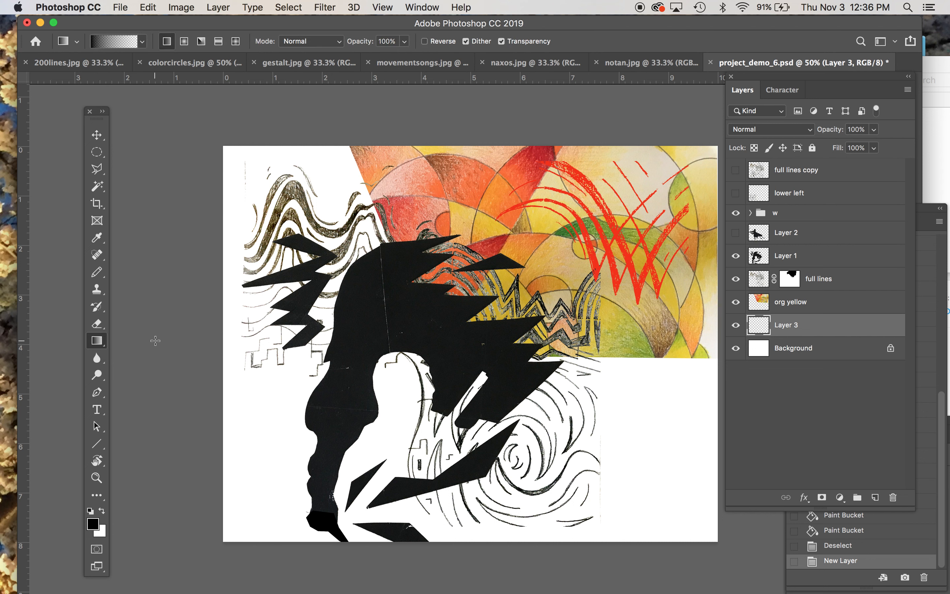
pyautogui.click(143, 41)
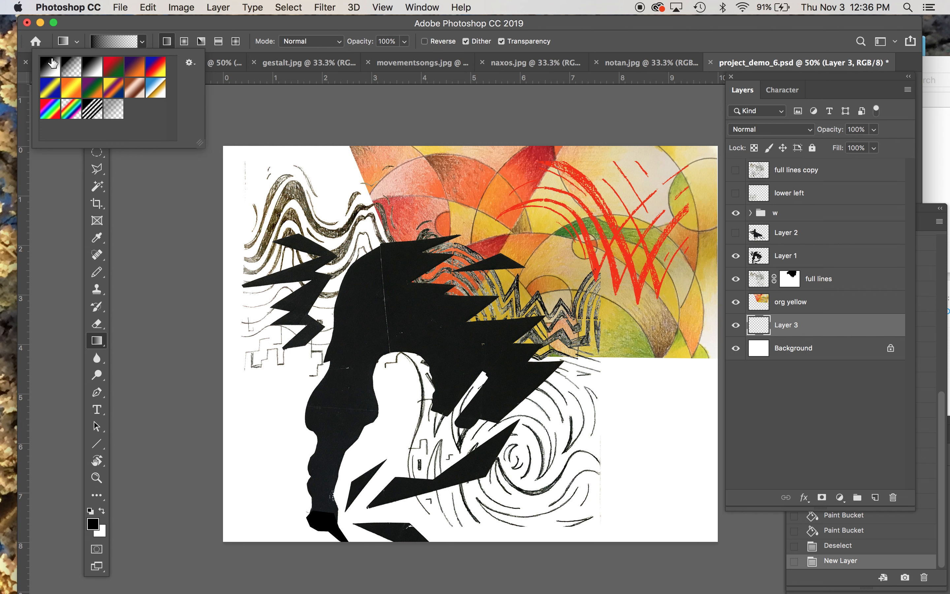
pyautogui.click(74, 70)
pyautogui.click(170, 44)
# Undo a trial linear gradient on Layer 3 and hide the w group, Layer 1, full lines and org yellow.
pyautogui.moveTo(302, 301); pyautogui.dragTo(475, 287)
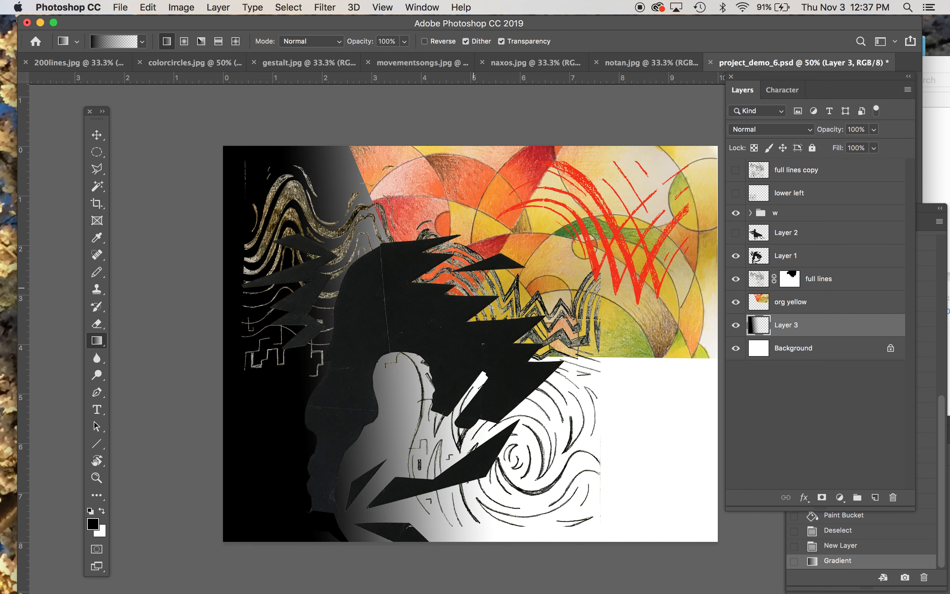
pyautogui.press('super+z')
pyautogui.click(736, 212)
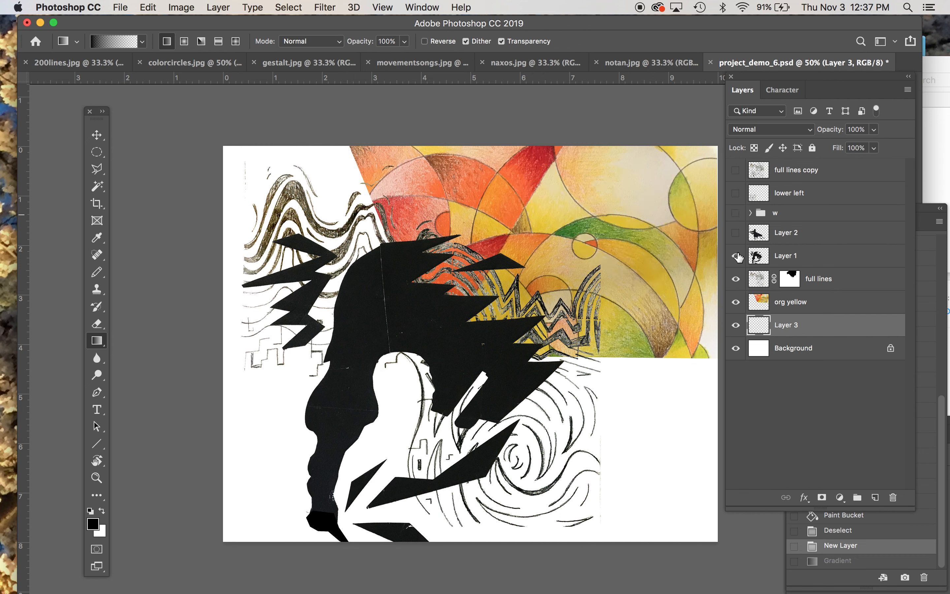
pyautogui.moveTo(736, 278); pyautogui.dragTo(736, 303)
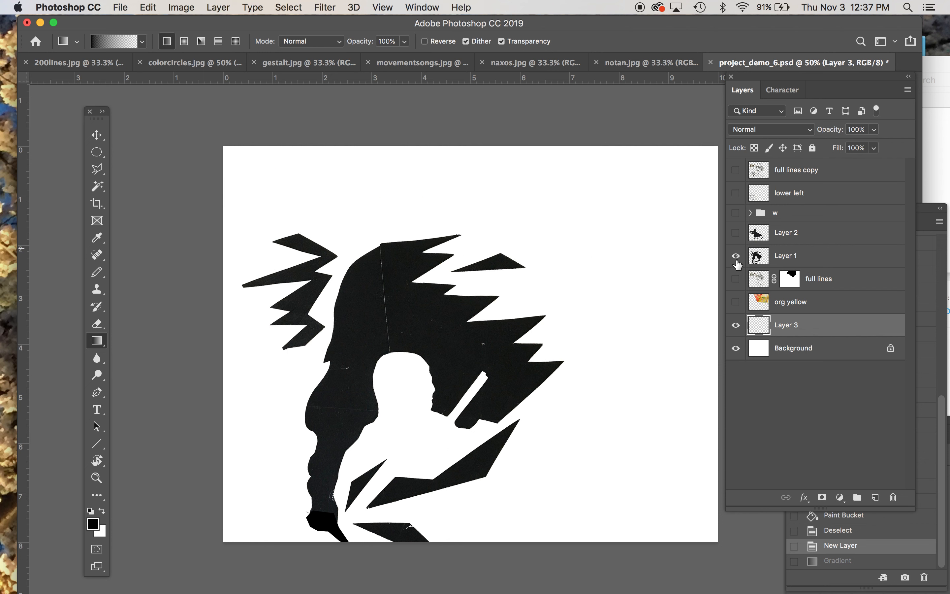
pyautogui.click(735, 256)
# Try black-to-transparent linear, radial, angle and diamond gradients on Layer 3, undoing each one.
pyautogui.moveTo(247, 319); pyautogui.dragTo(503, 326)
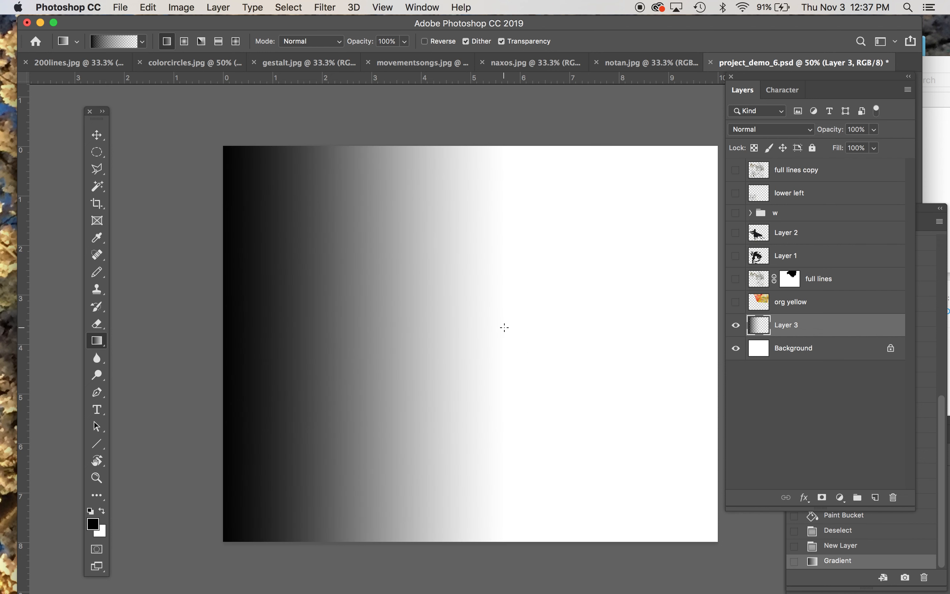
pyautogui.press('super+z')
pyautogui.click(187, 43)
pyautogui.press('super+z')
pyautogui.click(201, 41)
pyautogui.moveTo(417, 276); pyautogui.dragTo(545, 375)
pyautogui.press('super+z')
pyautogui.click(235, 41)
pyautogui.moveTo(393, 317); pyautogui.dragTo(494, 392)
pyautogui.press('super+z')
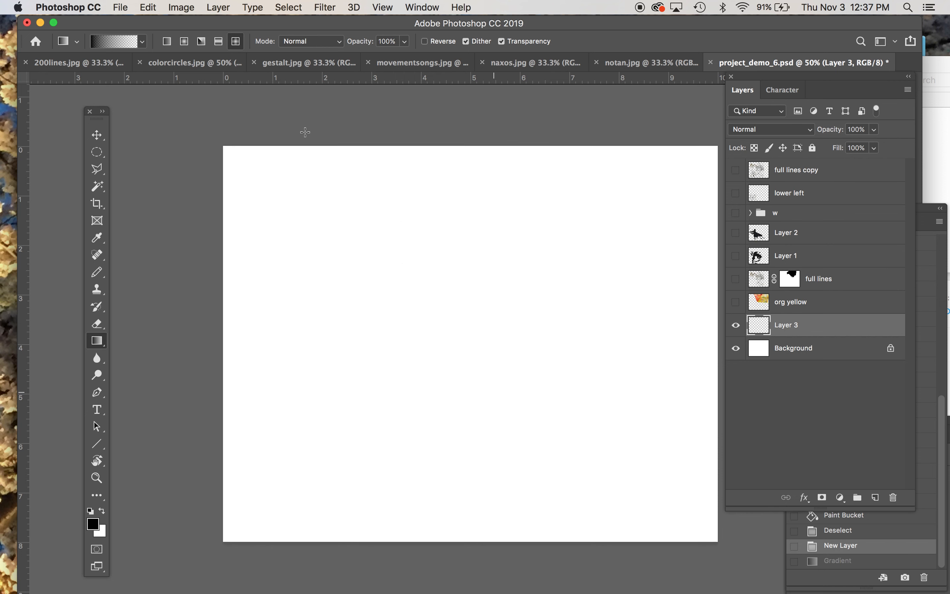
# Switch the Gradient tool to a radial gradient and set the foreground colour to yellow ffff29.
pyautogui.click(184, 41)
pyautogui.click(93, 523)
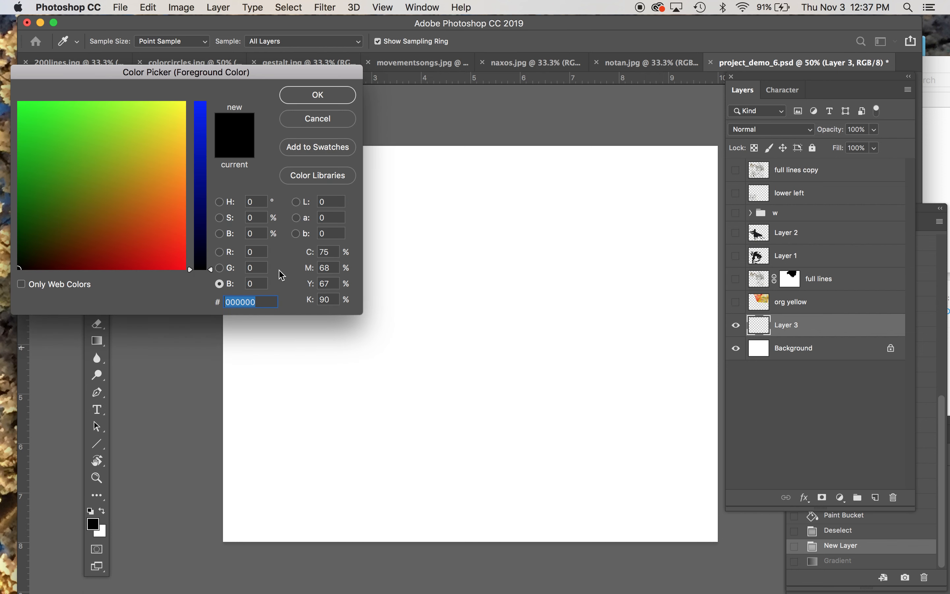
pyautogui.click(180, 130)
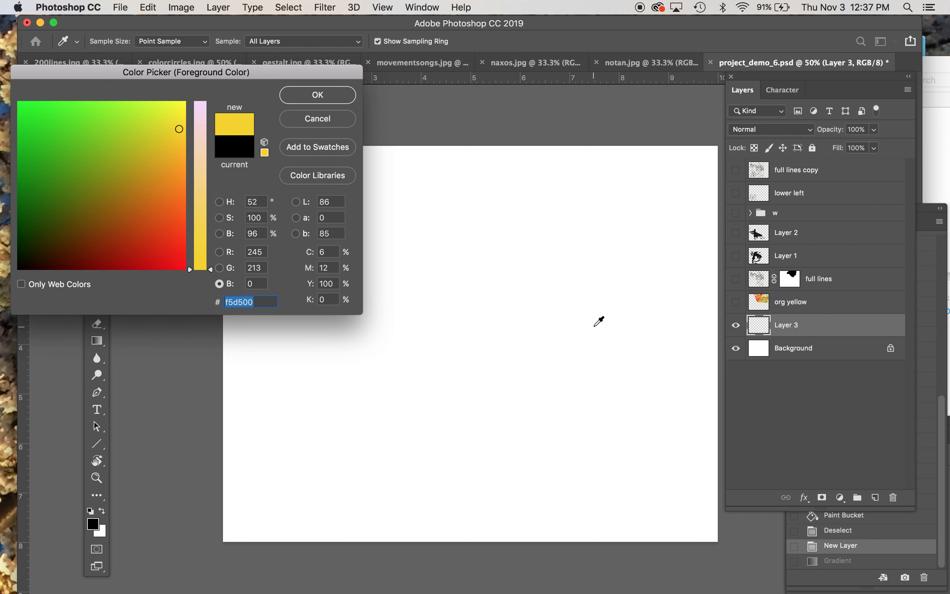
pyautogui.click(595, 325)
pyautogui.click(204, 247)
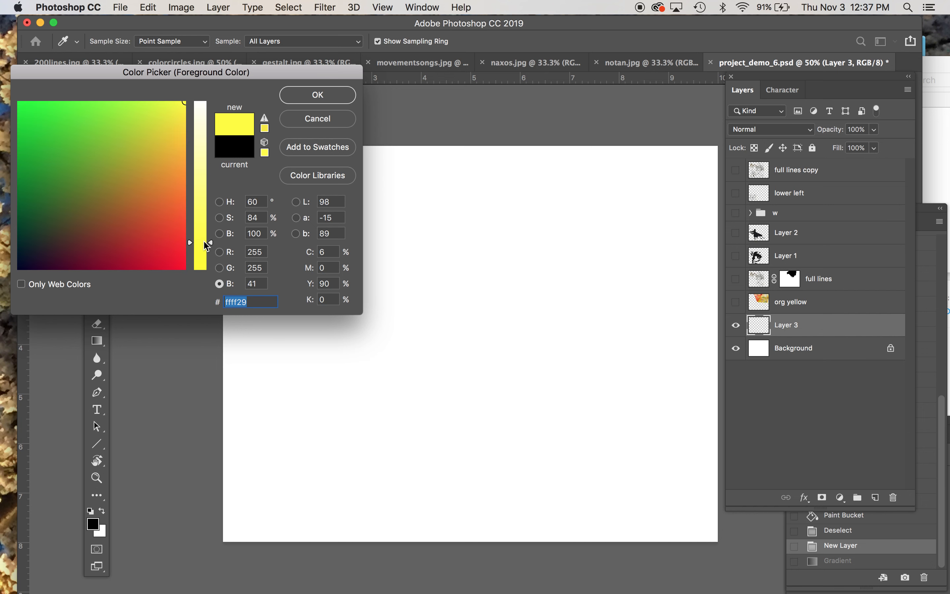
pyautogui.click(318, 95)
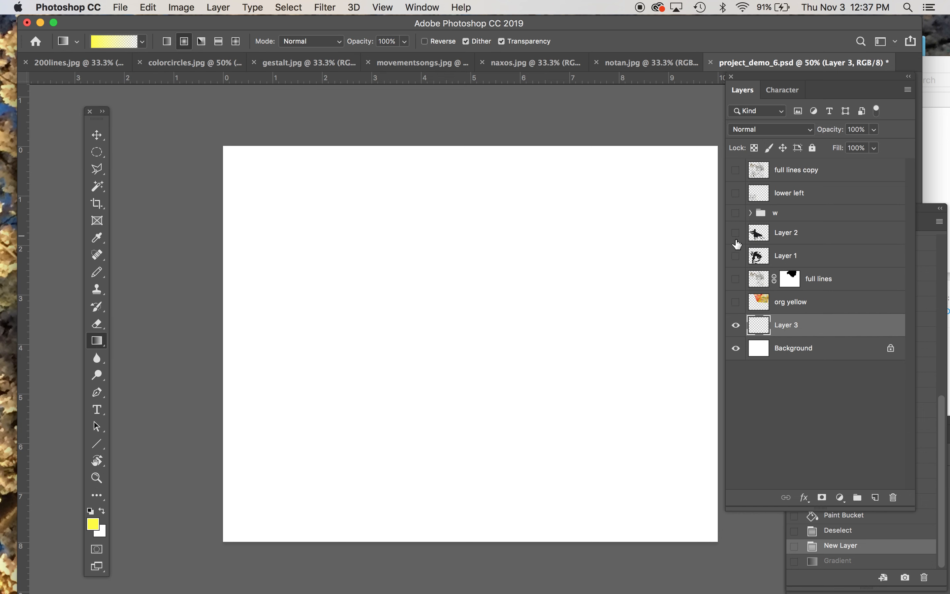
# Show Layer 1, org yellow and full lines again, checking the lower left and full lines copy layers briefly.
pyautogui.click(736, 256)
pyautogui.click(736, 194)
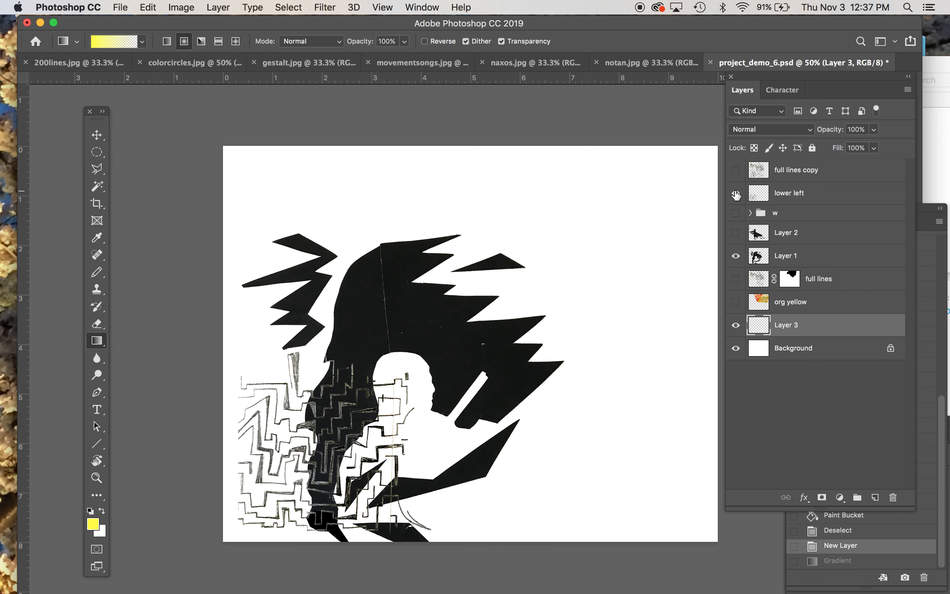
pyautogui.click(736, 194)
pyautogui.click(736, 171)
pyautogui.click(736, 171)
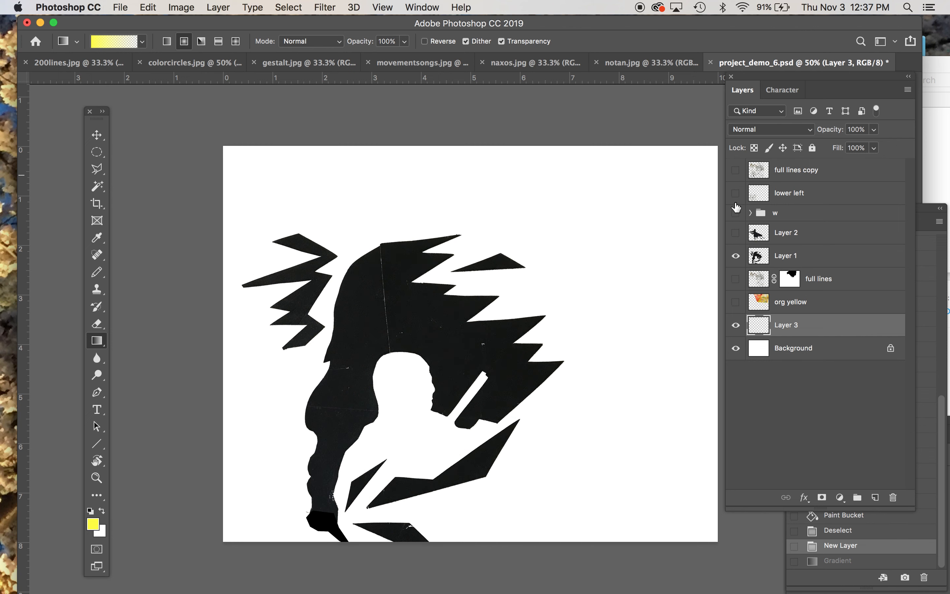
pyautogui.click(735, 301)
pyautogui.click(736, 279)
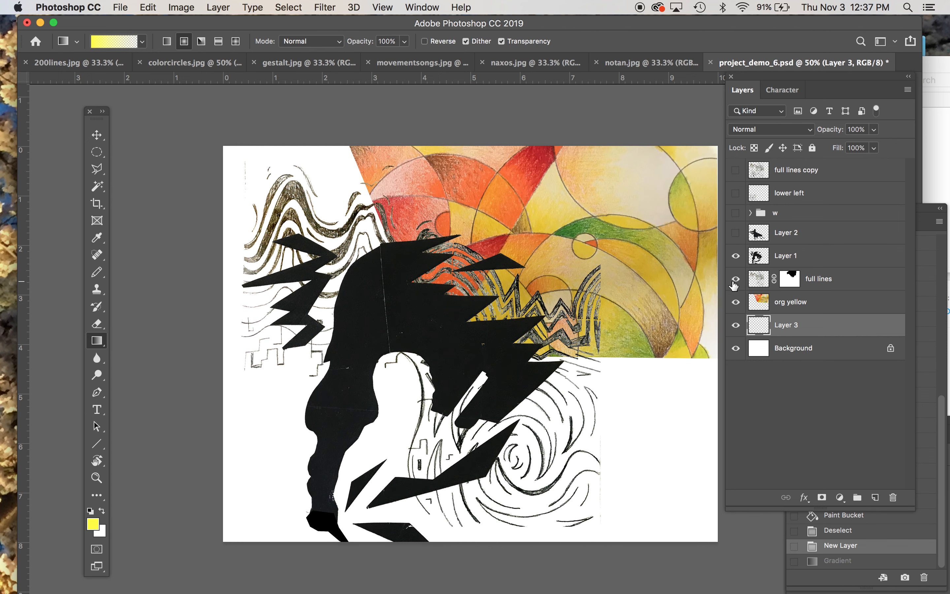
# Enlarge the org yellow artwork toward the lower left with Free Transform and save project_demo_6.psd.
pyautogui.click(784, 305)
pyautogui.press('super+t')
pyautogui.moveTo(340, 360); pyautogui.dragTo(309, 379)
pyautogui.press('Return')
pyautogui.press('super+s')
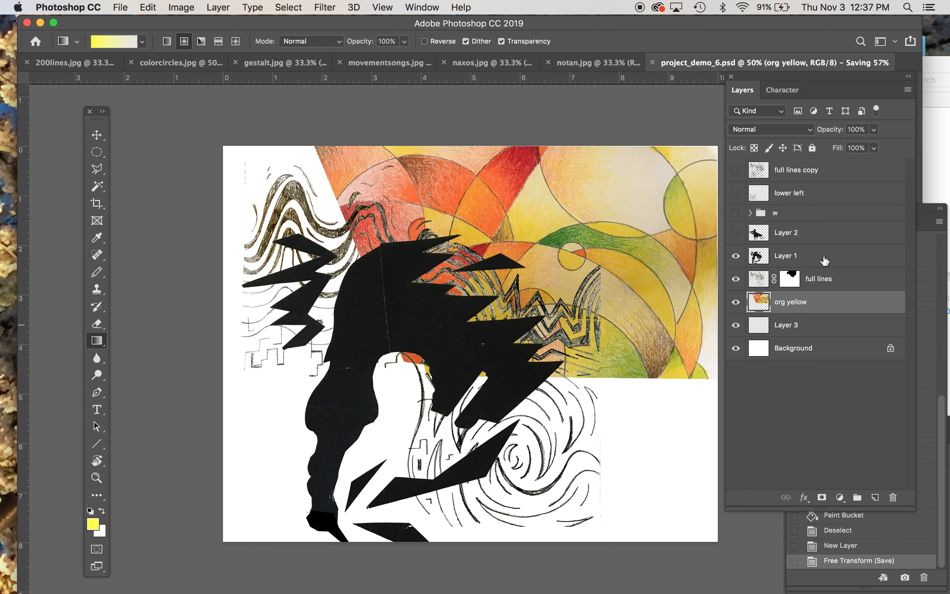
# Rename Layer 1 to face and move Layer 2 directly above Background, leaving Layer 3 selected.
pyautogui.doubleClick(786, 256)
pyautogui.write('face')
pyautogui.press('Return')
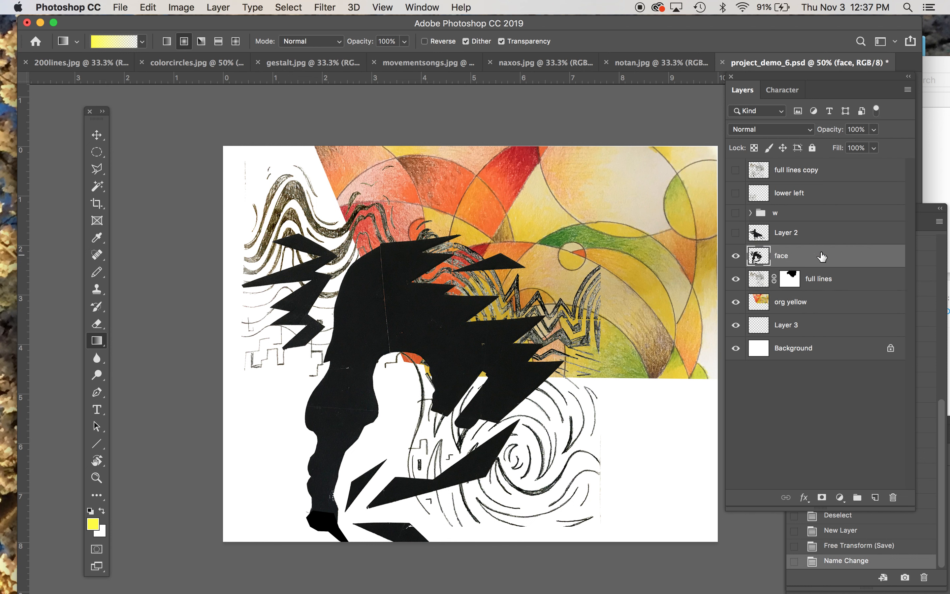
pyautogui.moveTo(813, 238); pyautogui.dragTo(771, 322)
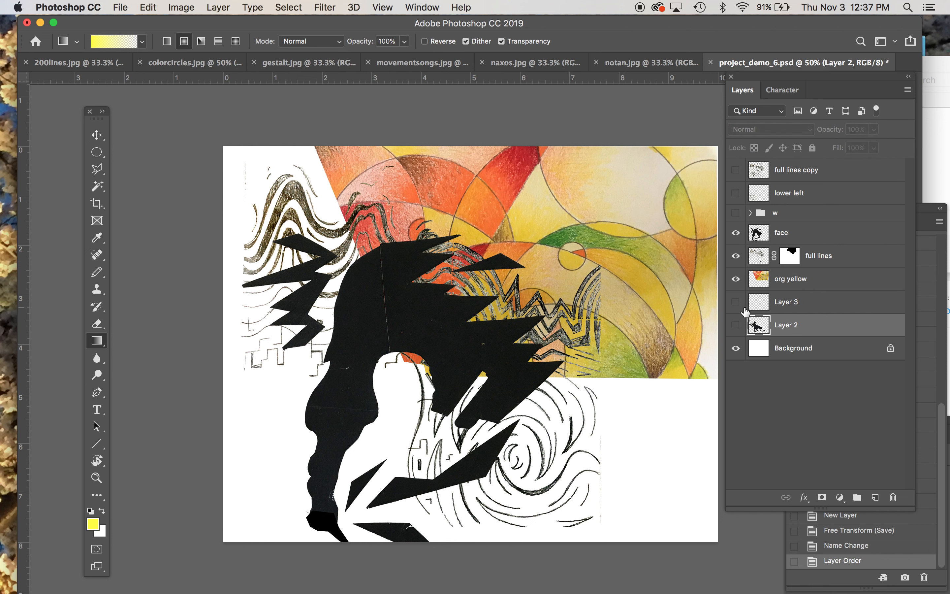
pyautogui.click(809, 306)
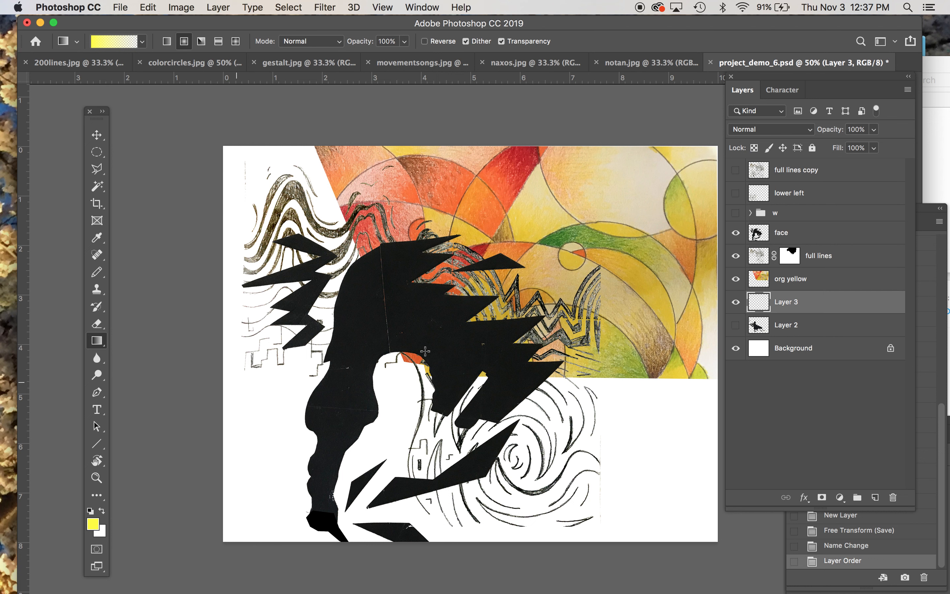
# Outline the area in front of the face profile with the Polygonal Lasso, extending the selection past the canvas's left, upper and lower edges.
pyautogui.click(98, 170)
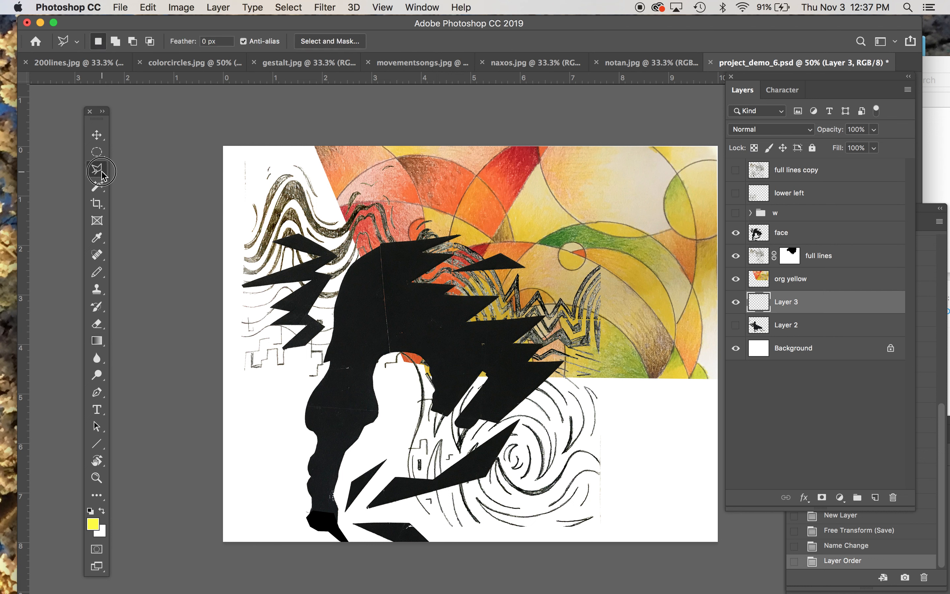
pyautogui.click(355, 559)
pyautogui.click(330, 526)
pyautogui.click(336, 444)
pyautogui.click(391, 293)
pyautogui.click(344, 131)
pyautogui.click(202, 129)
pyautogui.click(203, 572)
pyautogui.click(358, 561)
# Fill the selection on Layer 3 with a linear yellow gradient fading toward the left canvas edge, replacing a shorter first attempt, and hide full lines.
pyautogui.click(99, 338)
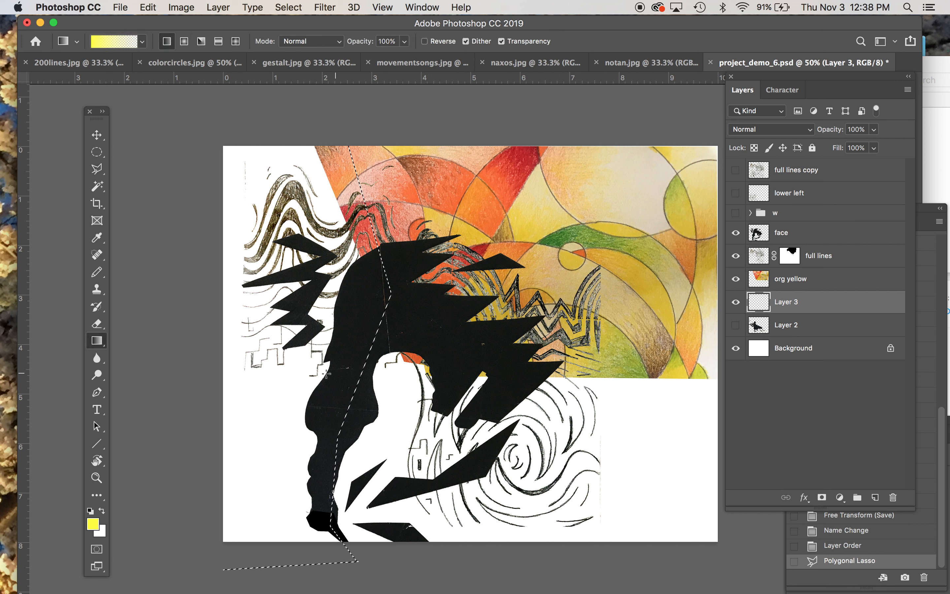
pyautogui.moveTo(332, 375)
pyautogui.mouseDown()
pyautogui.moveTo(314, 387)
pyautogui.moveTo(254, 375)
pyautogui.mouseUp()
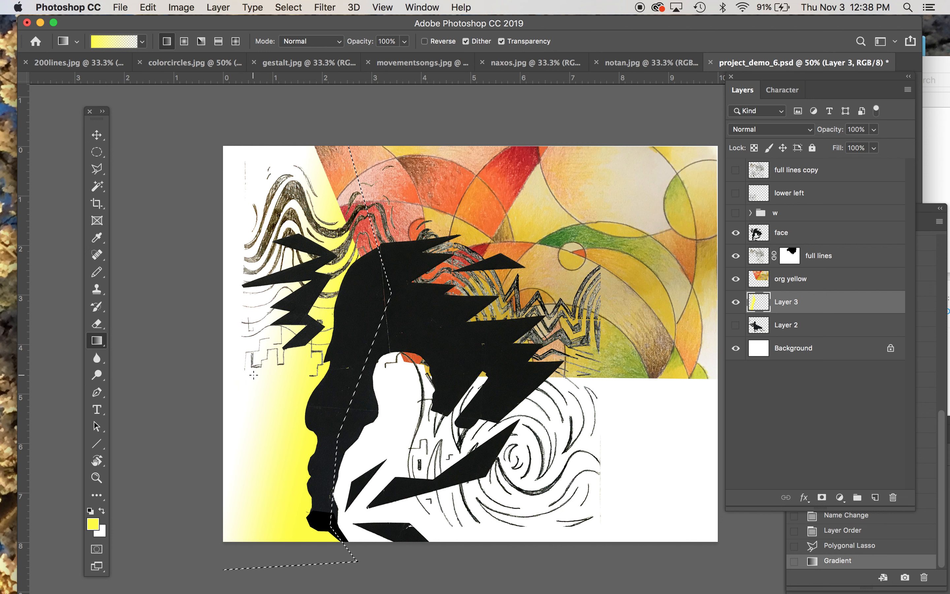
pyautogui.press('super+d')
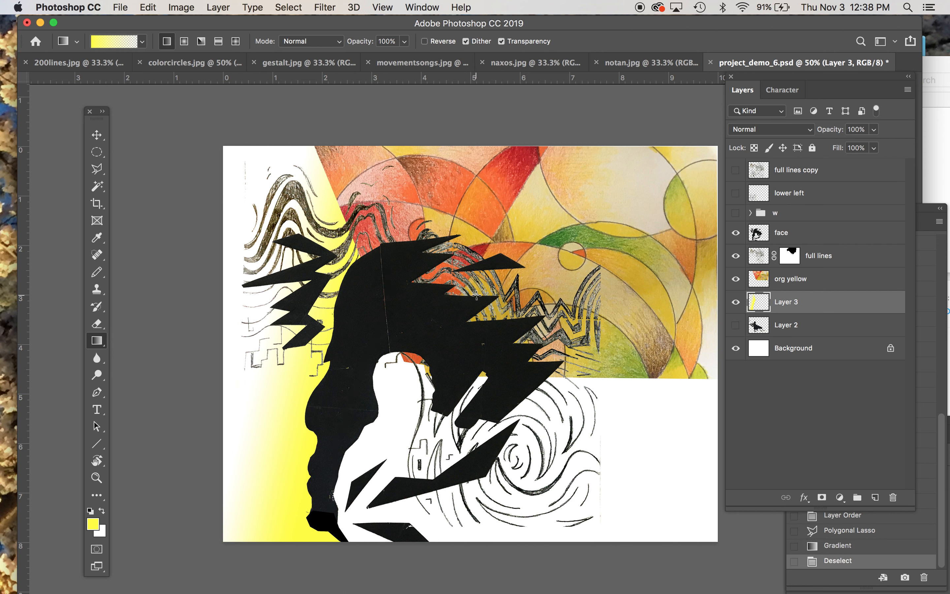
pyautogui.click(737, 256)
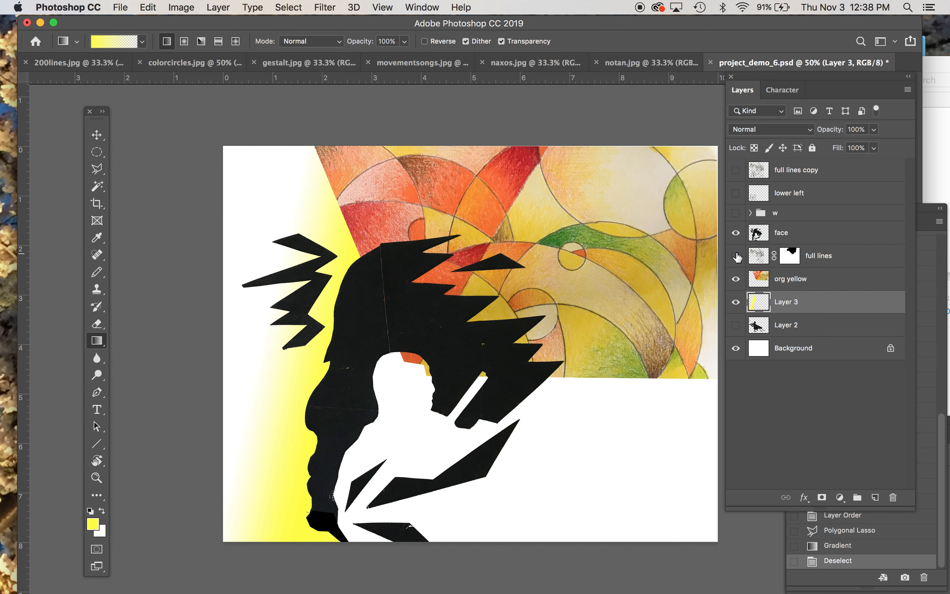
pyautogui.press('super+z')
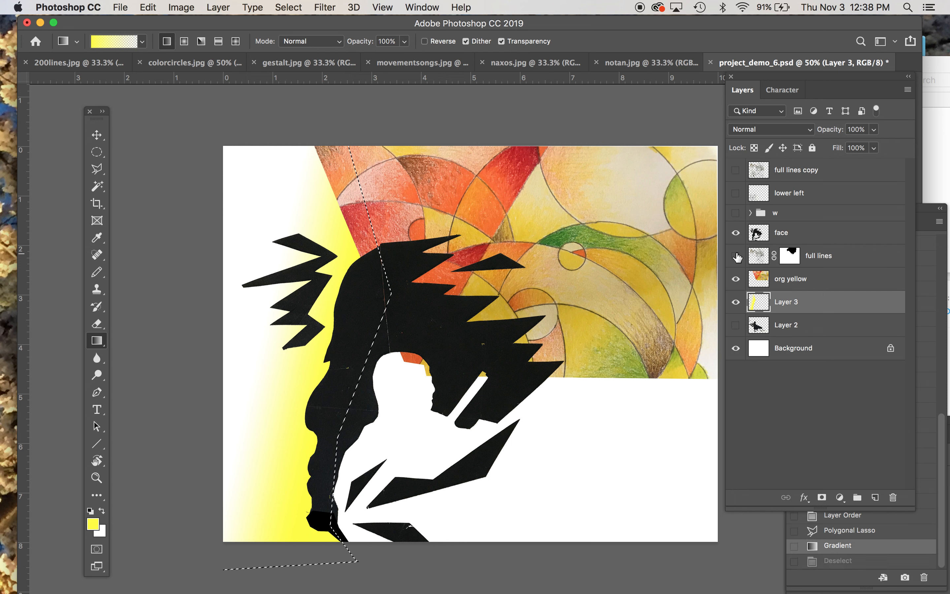
pyautogui.press('Delete')
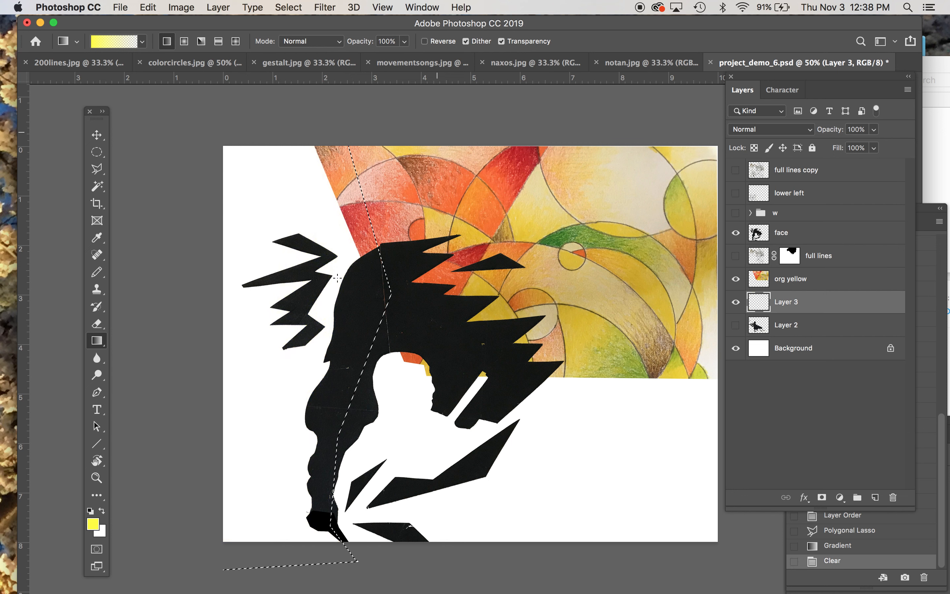
pyautogui.moveTo(359, 297); pyautogui.dragTo(212, 297)
pyautogui.press('super+d')
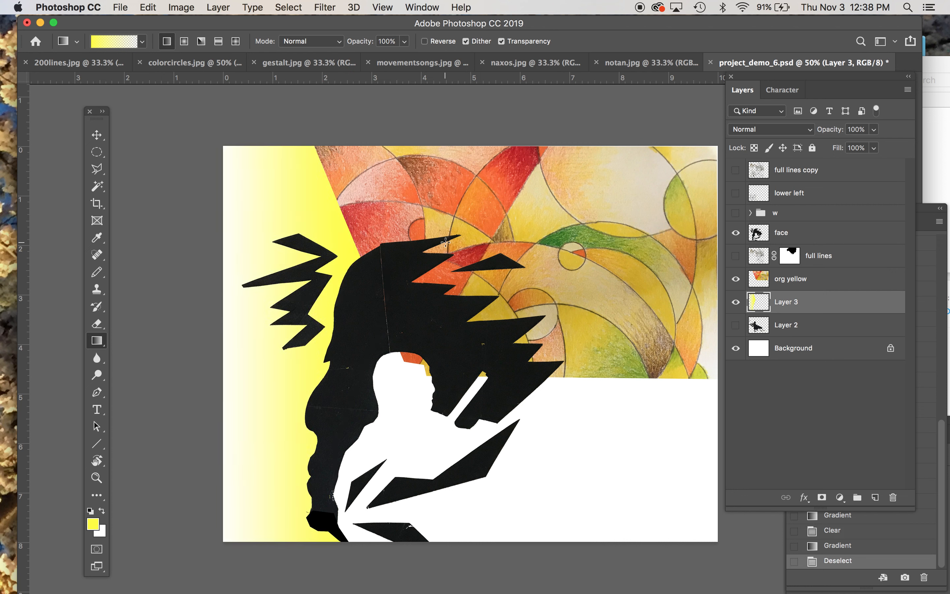
# Toggle Layer 3's visibility to check the gradient and delete Layer 2.
pyautogui.click(736, 305)
pyautogui.click(736, 305)
pyautogui.click(737, 305)
pyautogui.moveTo(813, 330); pyautogui.dragTo(893, 497)
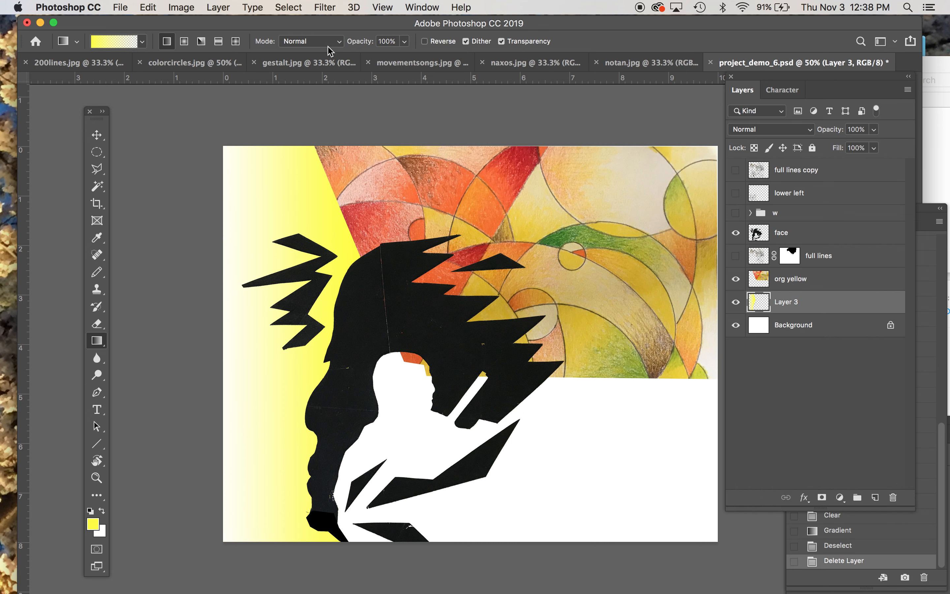
# Select the temple drawing in naxos.jpg with a rectangular marquee inside the sketchbook page's edges and copy it.
pyautogui.click(545, 63)
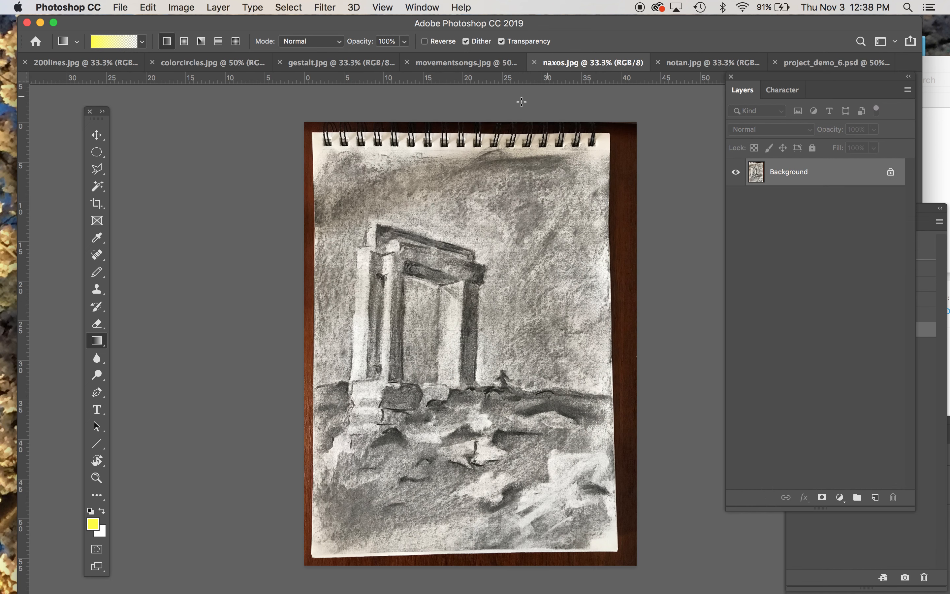
pyautogui.click(97, 152)
pyautogui.click(138, 153)
pyautogui.moveTo(318, 155)
pyautogui.mouseDown()
pyautogui.moveTo(427, 268)
pyautogui.moveTo(557, 503)
pyautogui.moveTo(611, 548)
pyautogui.mouseUp()
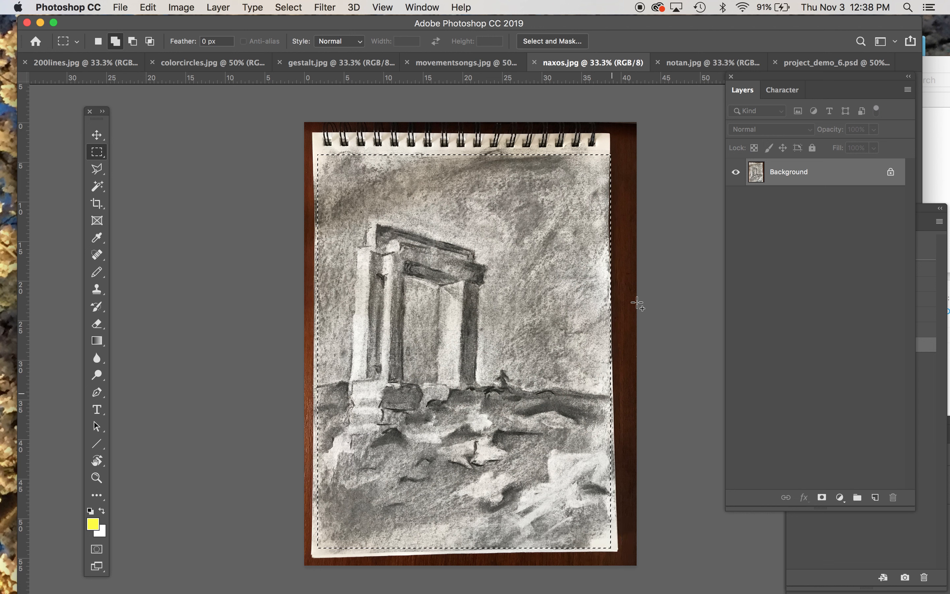
pyautogui.click(100, 160)
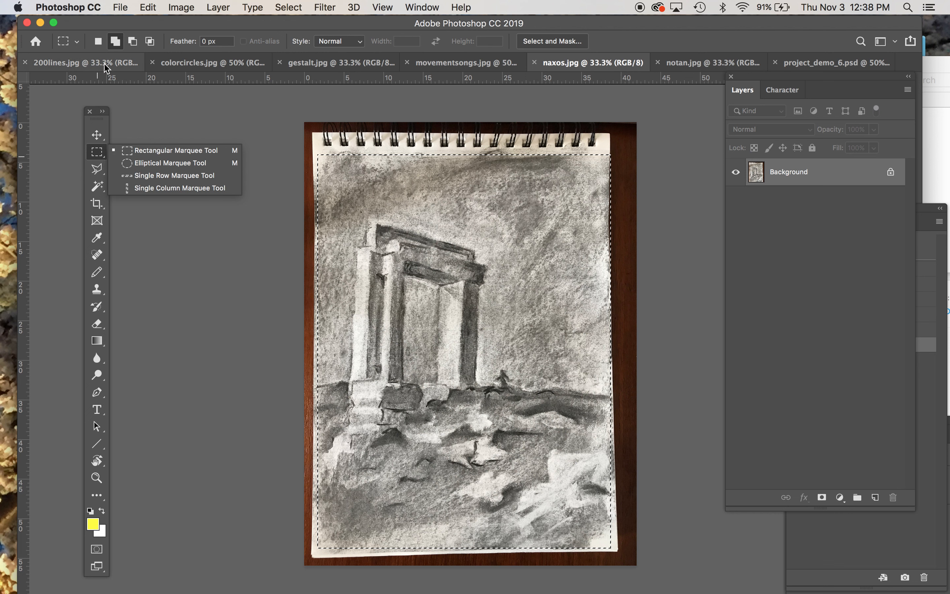
pyautogui.click(805, 62)
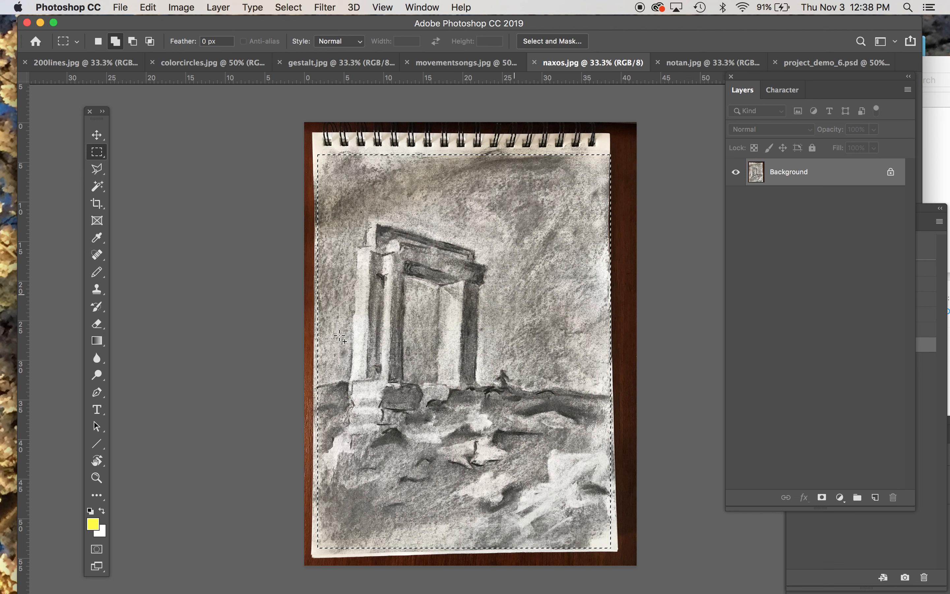
# Paste the temple drawing into project_demo_6.psd directly above the face layer.
pyautogui.click(836, 64)
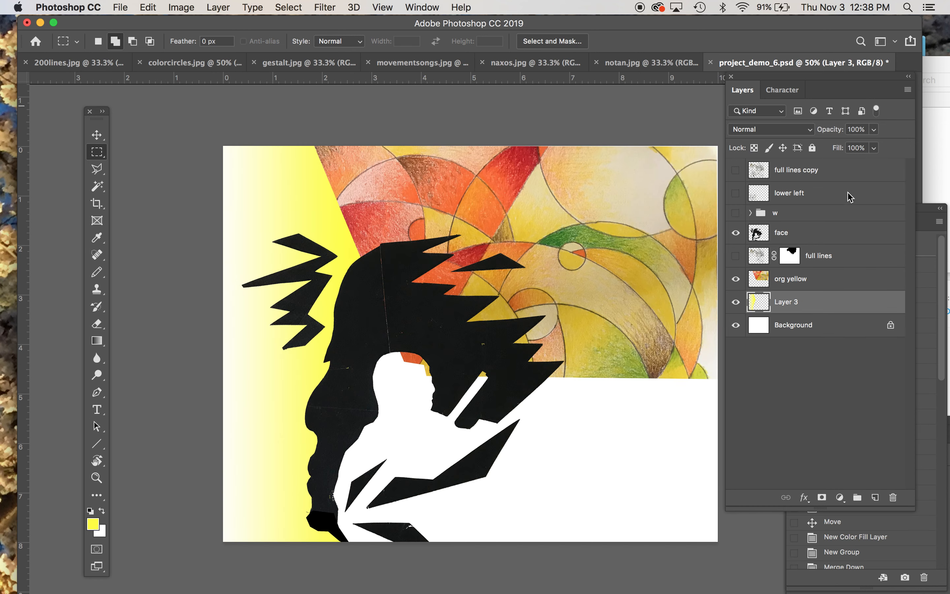
pyautogui.click(820, 239)
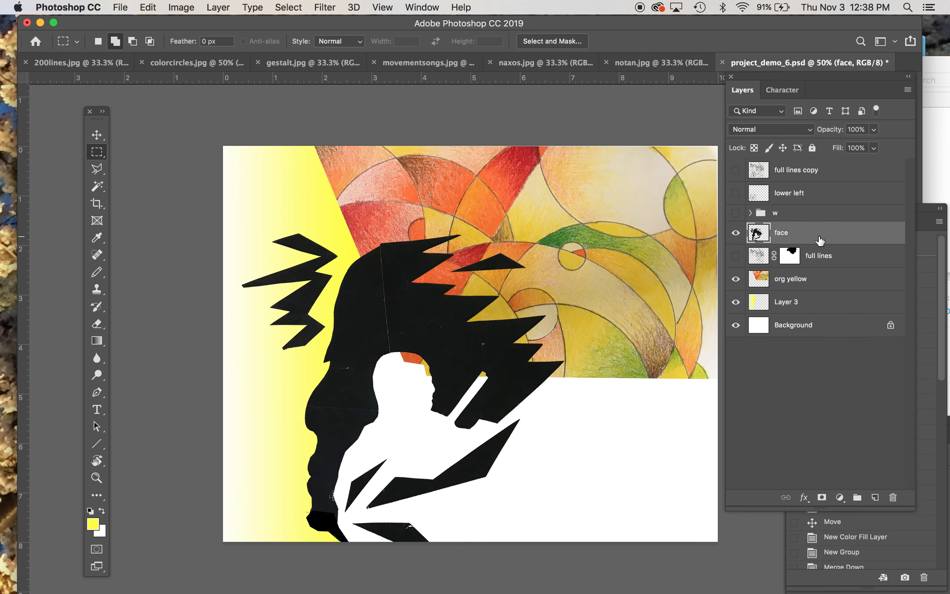
pyautogui.press('super+v')
# Scale the pasted temple drawing to 51.40% with Free Transform and position it over the canvas's upper right area.
pyautogui.press('super+t')
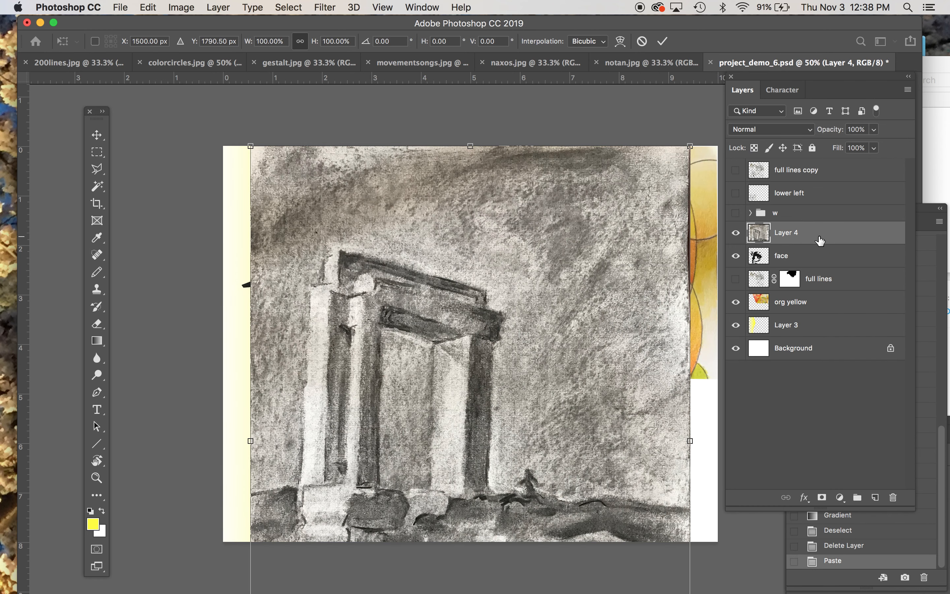
pyautogui.moveTo(250, 147); pyautogui.dragTo(431, 387)
pyautogui.moveTo(527, 417); pyautogui.dragTo(528, 398)
pyautogui.moveTo(537, 246); pyautogui.dragTo(542, 198)
pyautogui.moveTo(445, 508); pyautogui.dragTo(568, 365)
pyautogui.moveTo(515, 420); pyautogui.dragTo(499, 441)
pyautogui.moveTo(553, 418); pyautogui.dragTo(533, 417)
pyautogui.moveTo(528, 417); pyautogui.dragTo(527, 411)
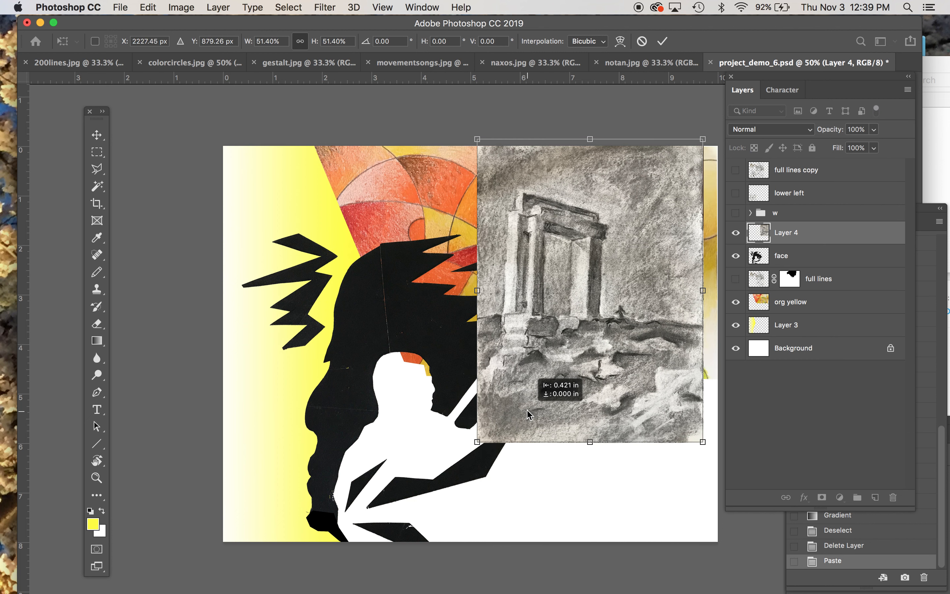
pyautogui.press('Return')
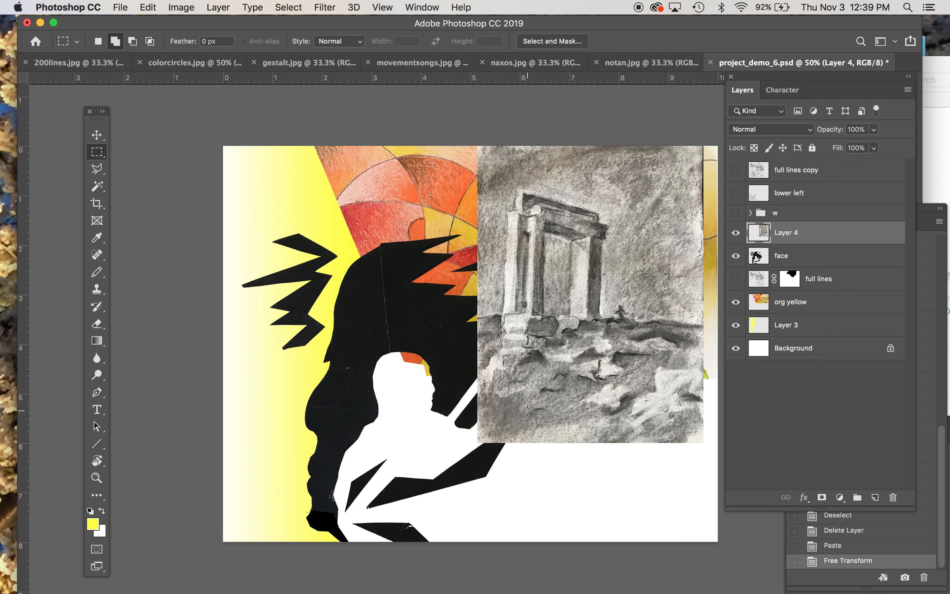
# Duplicate Layer 4, hide the copy directly above Background, and save project_demo_6.psd with Layer 4 selected.
pyautogui.click(226, 6)
pyautogui.click(232, 60)
pyautogui.press('Return')
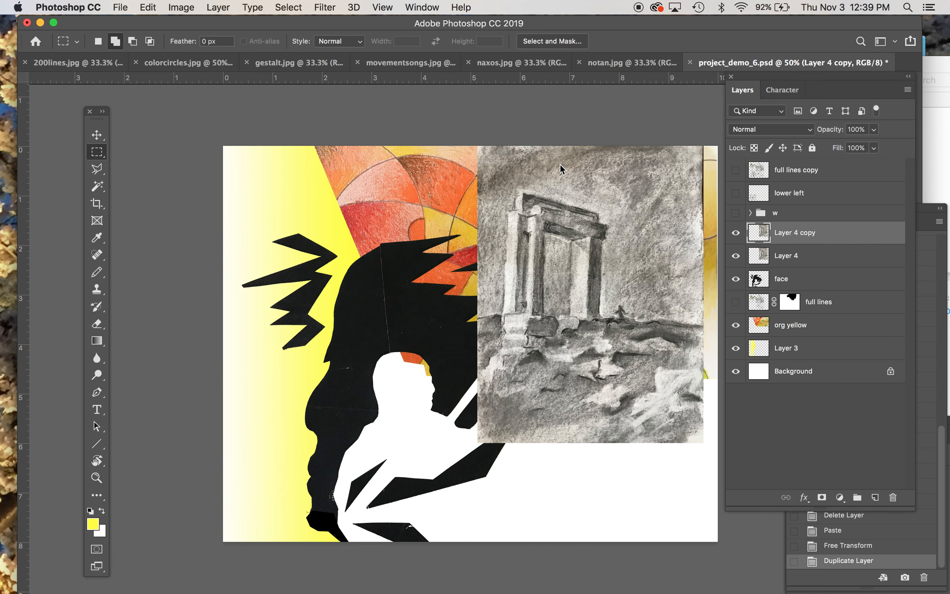
pyautogui.click(736, 233)
pyautogui.moveTo(781, 234); pyautogui.dragTo(811, 356)
pyautogui.click(792, 233)
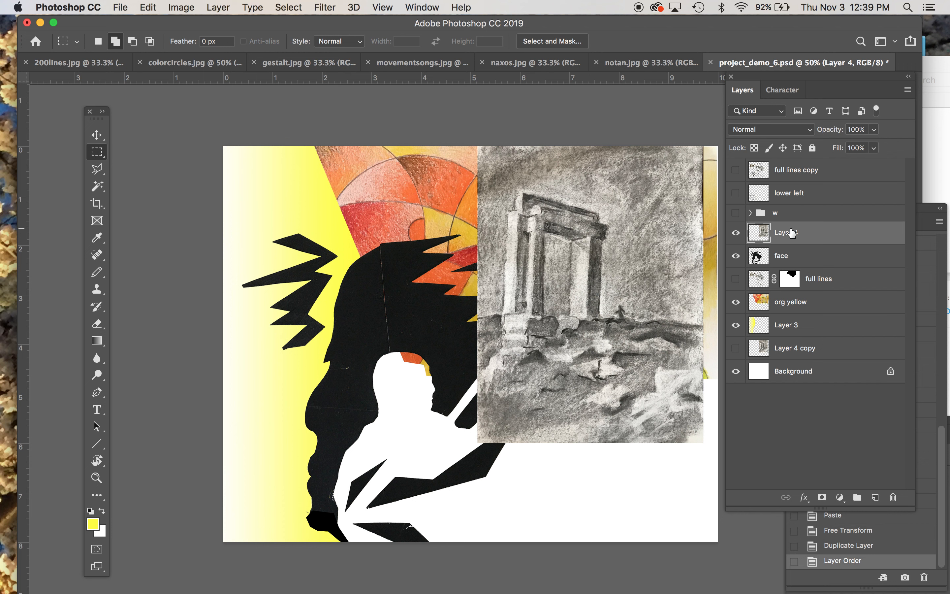
pyautogui.press('super+s')
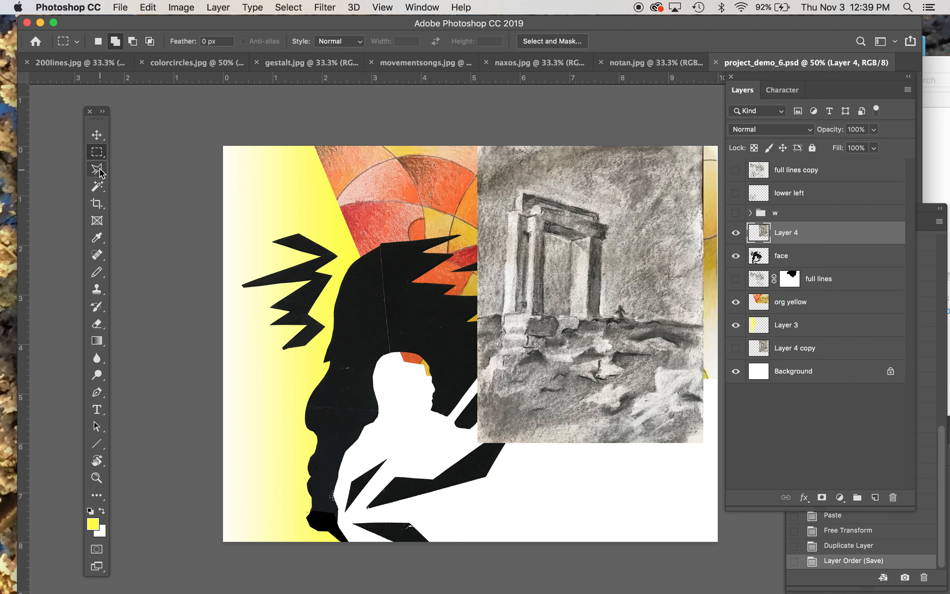
# Try selecting the temple drawing's light tones with the Magic Wand and Similar, and discard the selection.
pyautogui.click(98, 186)
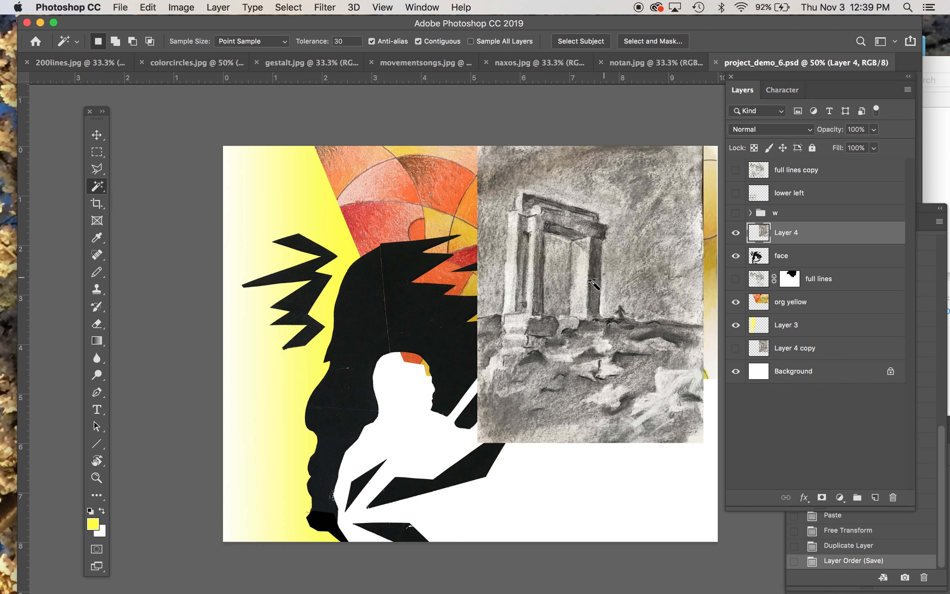
pyautogui.click(661, 376)
pyautogui.click(297, 39)
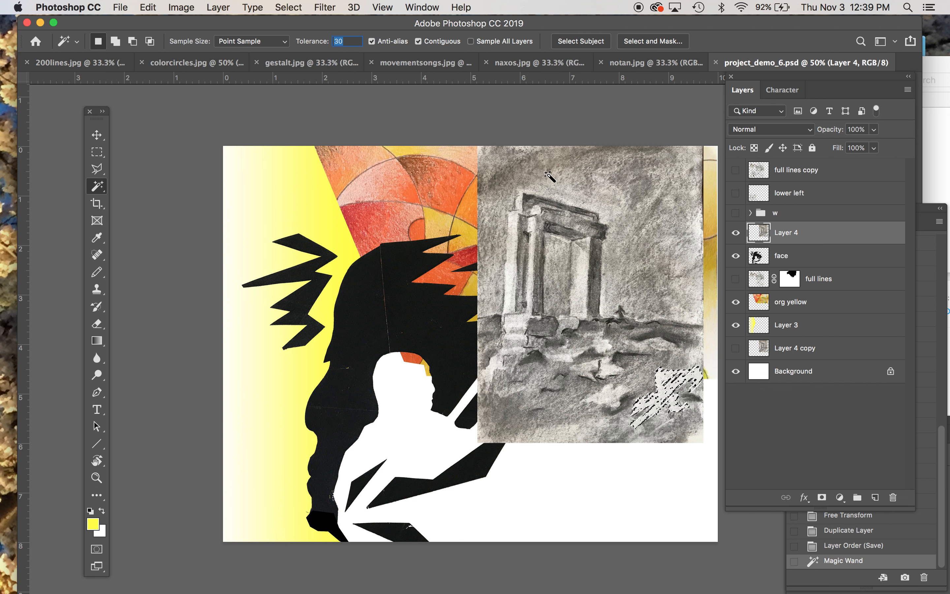
pyautogui.click(288, 5)
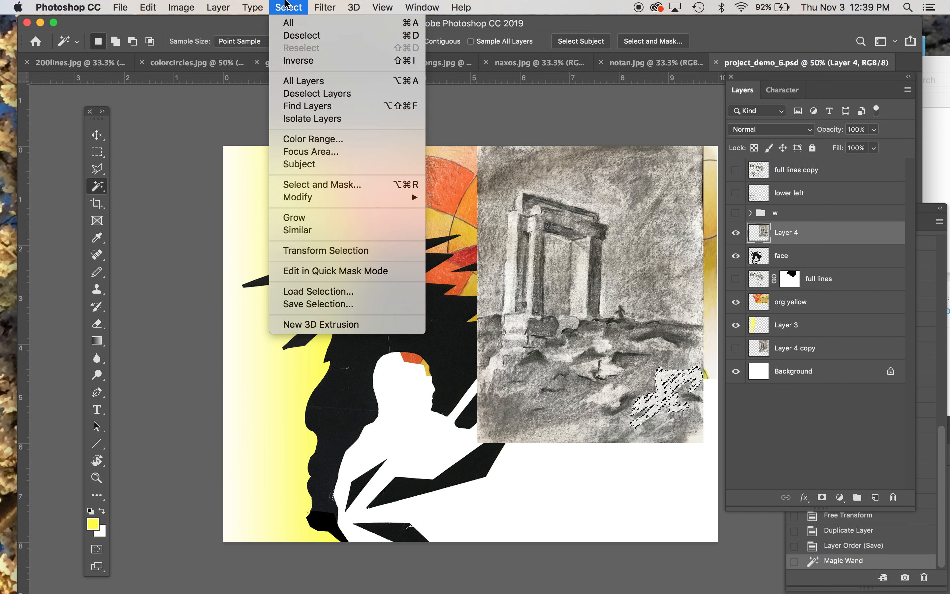
pyautogui.click(305, 231)
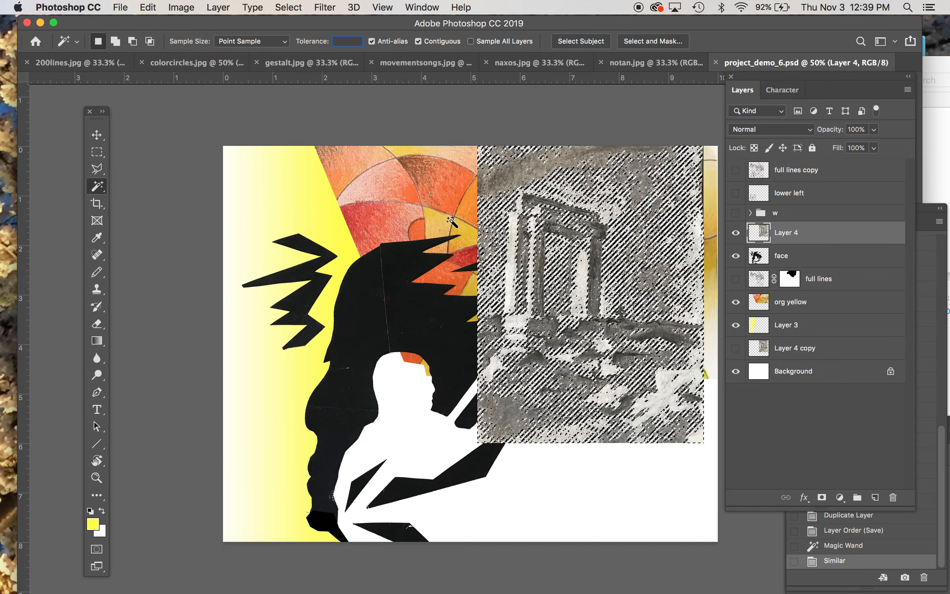
pyautogui.press('super+d')
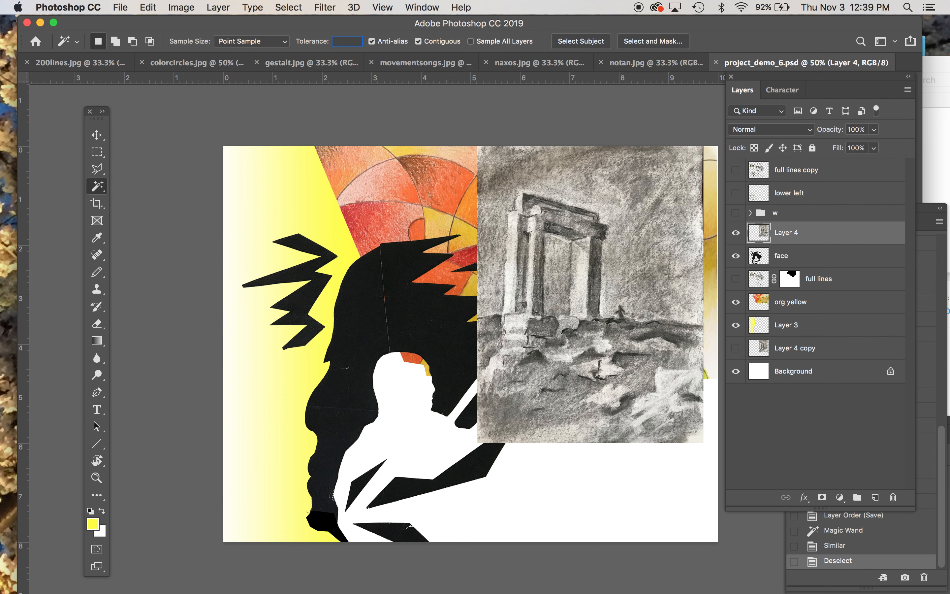
# Reselect the pale patch in the lower right of the Layer 4 drawing with the Magic Wand and extend it to similar tones.
pyautogui.click(736, 235)
pyautogui.click(574, 216)
pyautogui.click(735, 234)
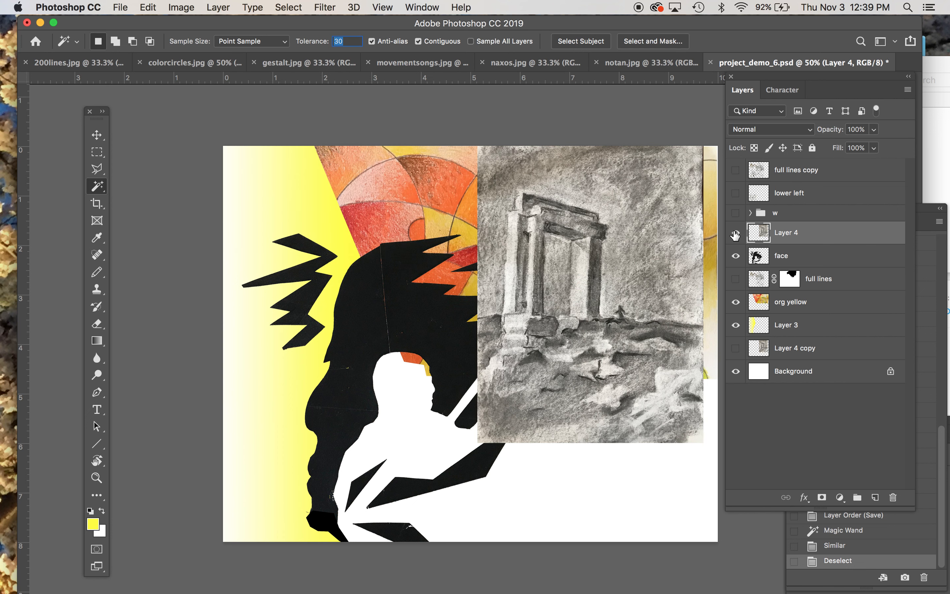
pyautogui.click(661, 380)
pyautogui.click(289, 7)
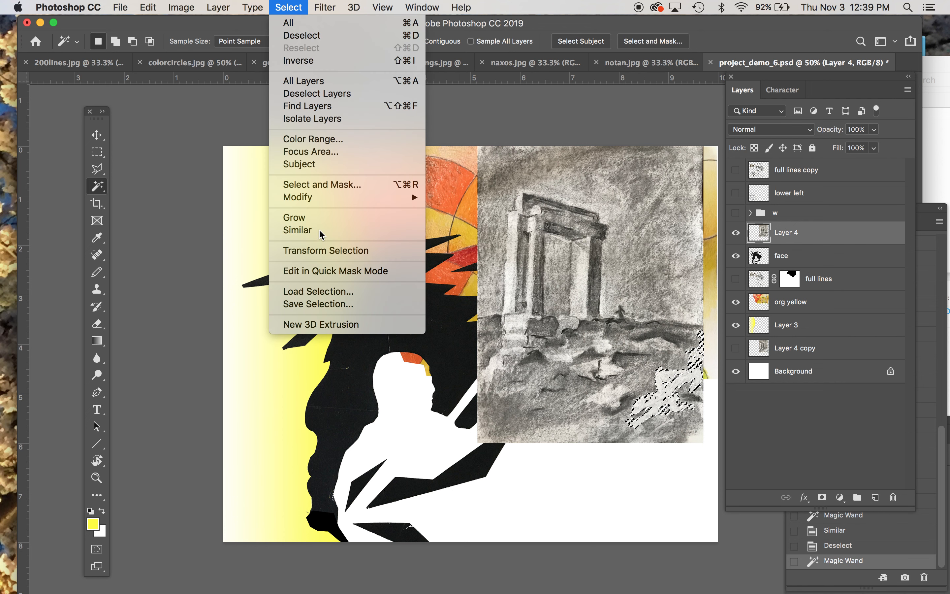
# Extend the selection to all similar tones on Layer 4, delete the selected pixels, and deselect.
pyautogui.click(299, 230)
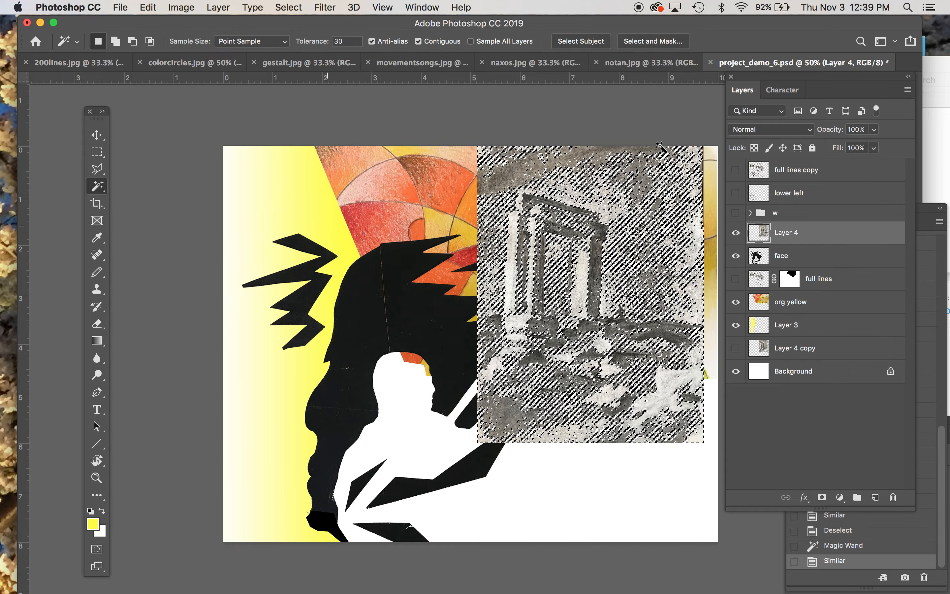
pyautogui.press('Delete')
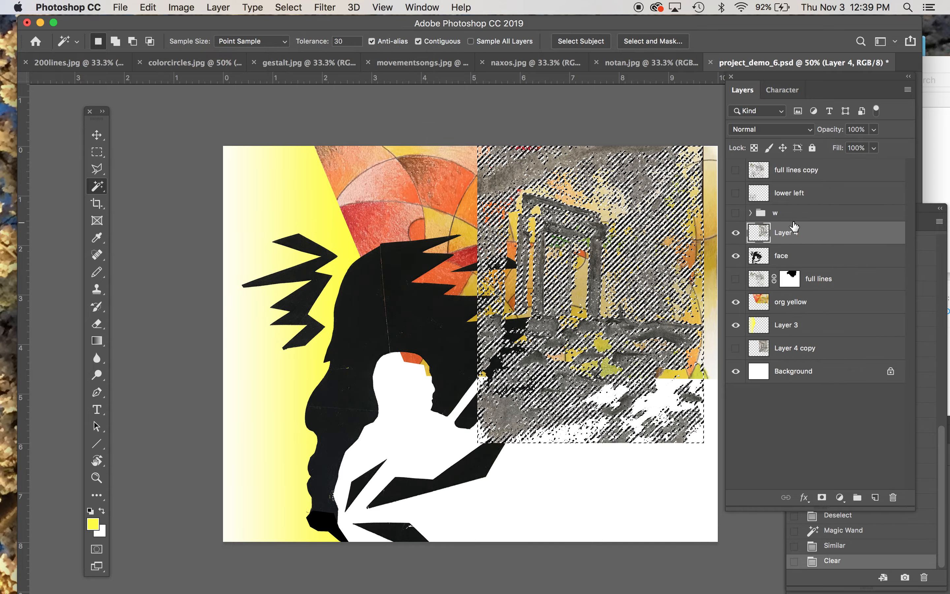
pyautogui.press('super+d')
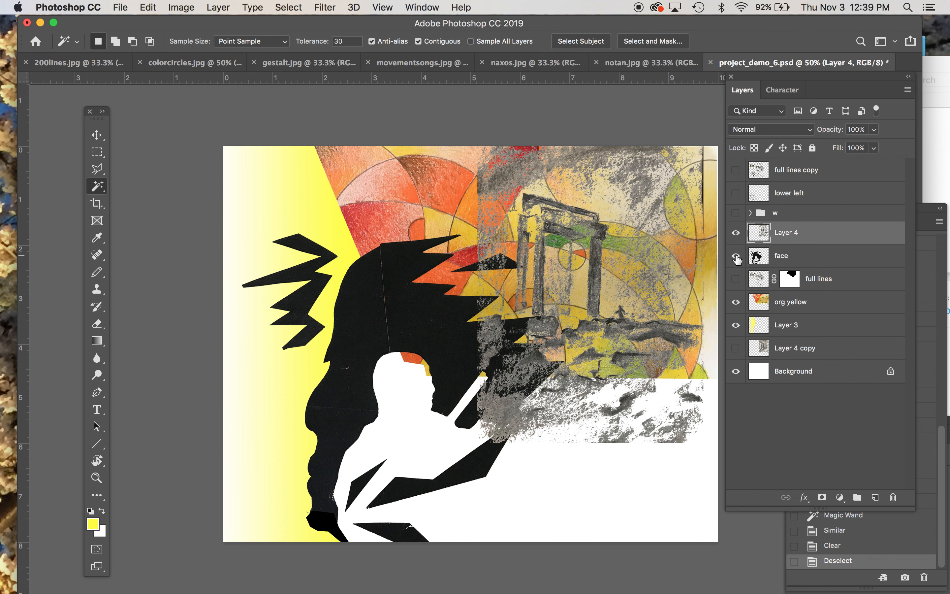
# Scale down the temple drawing on Layer 4 and move it into the upper-right corner of the canvas.
pyautogui.press('super+t')
pyautogui.moveTo(480, 441); pyautogui.dragTo(518, 414)
pyautogui.moveTo(591, 359); pyautogui.dragTo(612, 358)
pyautogui.moveTo(523, 408); pyautogui.dragTo(504, 432)
pyautogui.press('w')
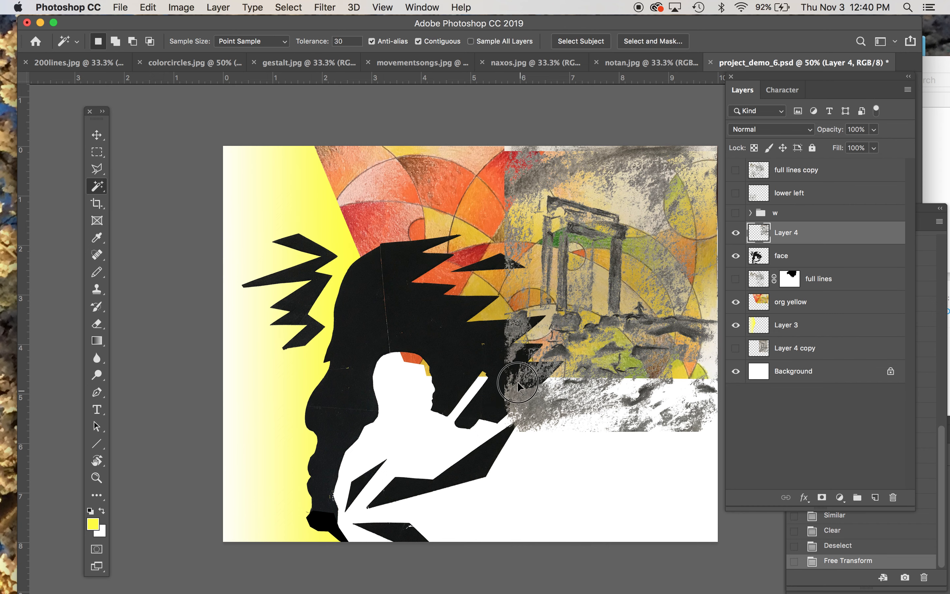
pyautogui.click(97, 138)
pyautogui.moveTo(590, 359)
pyautogui.mouseDown()
pyautogui.moveTo(590, 348)
pyautogui.moveTo(589, 356)
pyautogui.mouseUp()
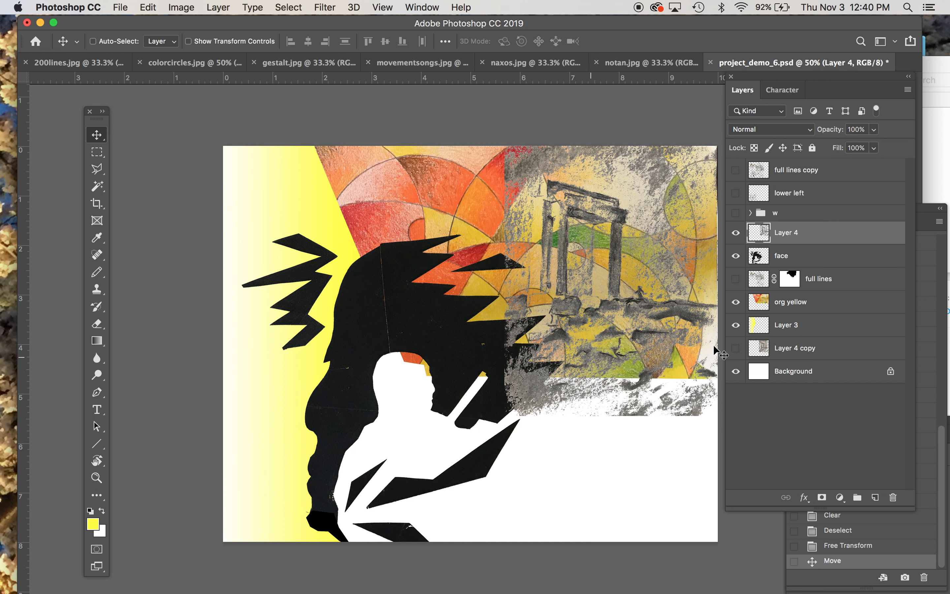
# Hide the org yellow layer, clip a solid color fill of #141412 to Layer 4, and merge the fill down into it.
pyautogui.click(737, 307)
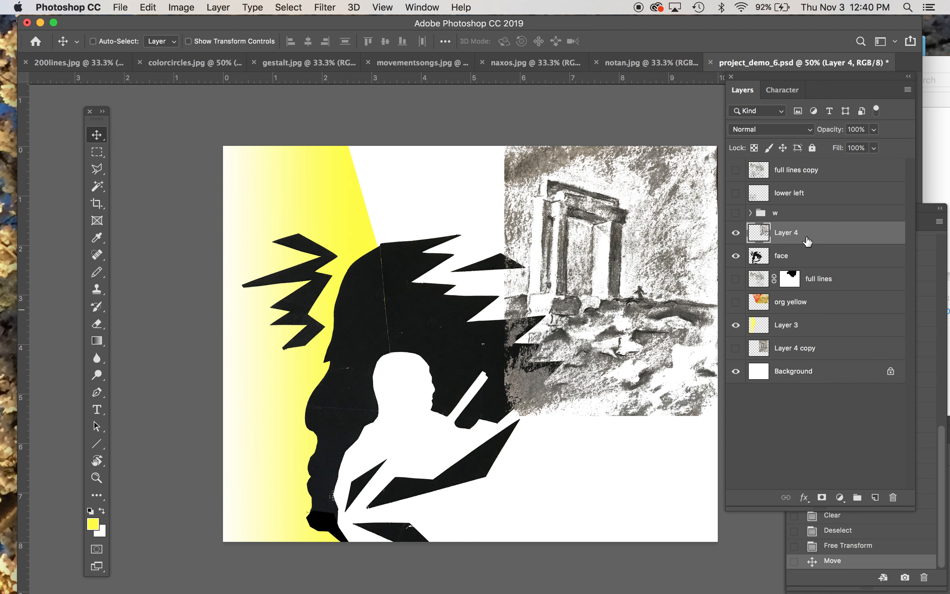
pyautogui.click(212, 7)
pyautogui.moveTo(275, 172)
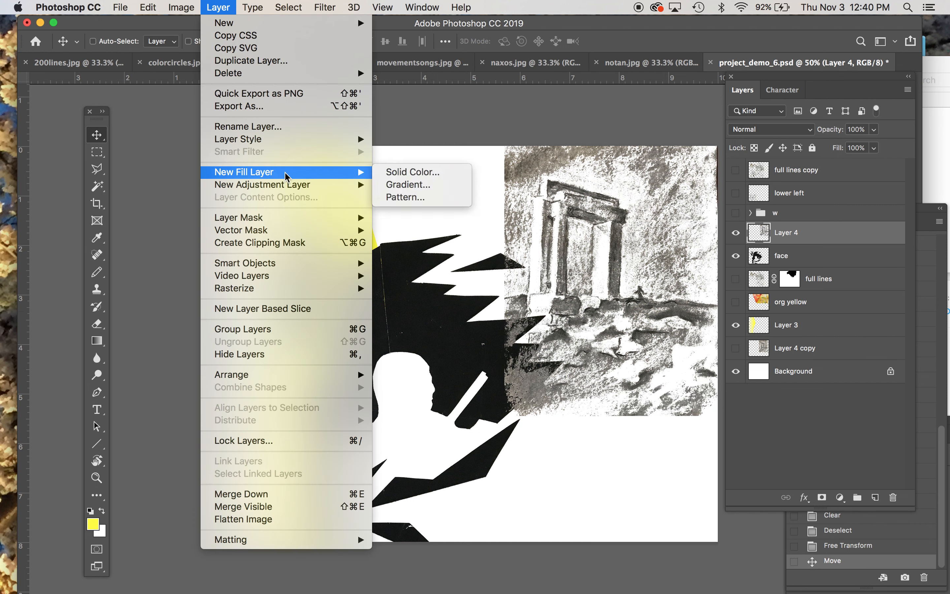
pyautogui.click(388, 170)
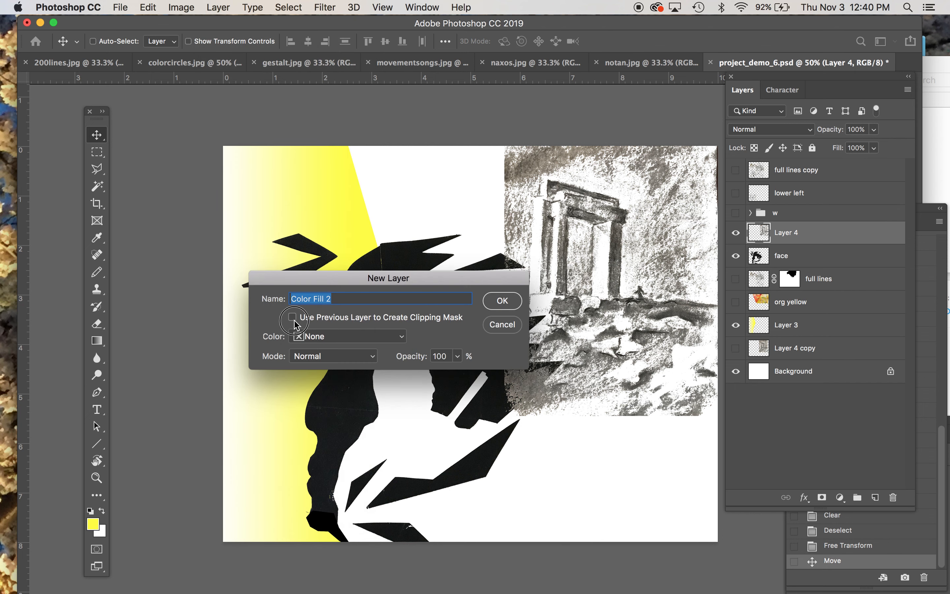
pyautogui.press('Return')
pyautogui.click(396, 261)
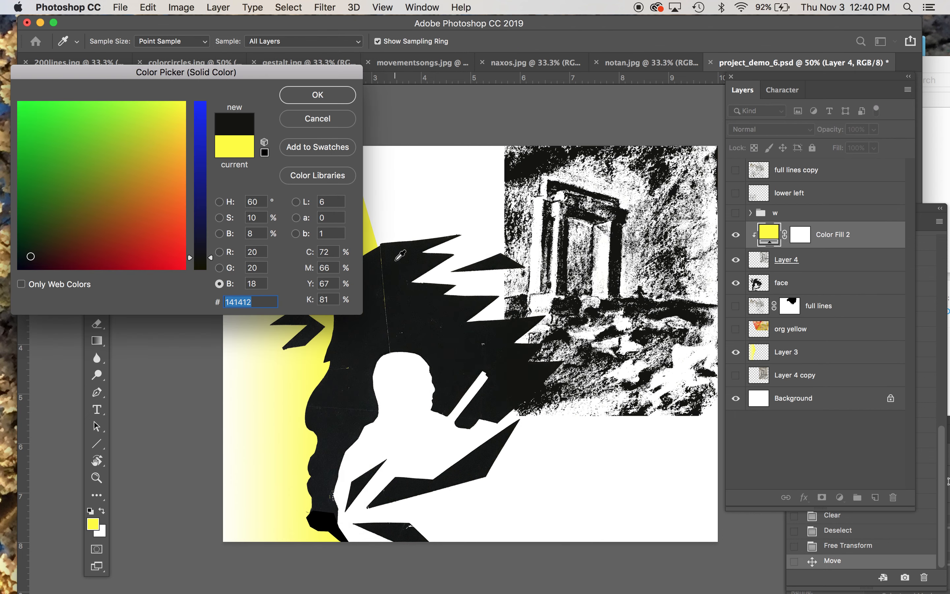
pyautogui.press('Return')
pyautogui.press('super+minus')
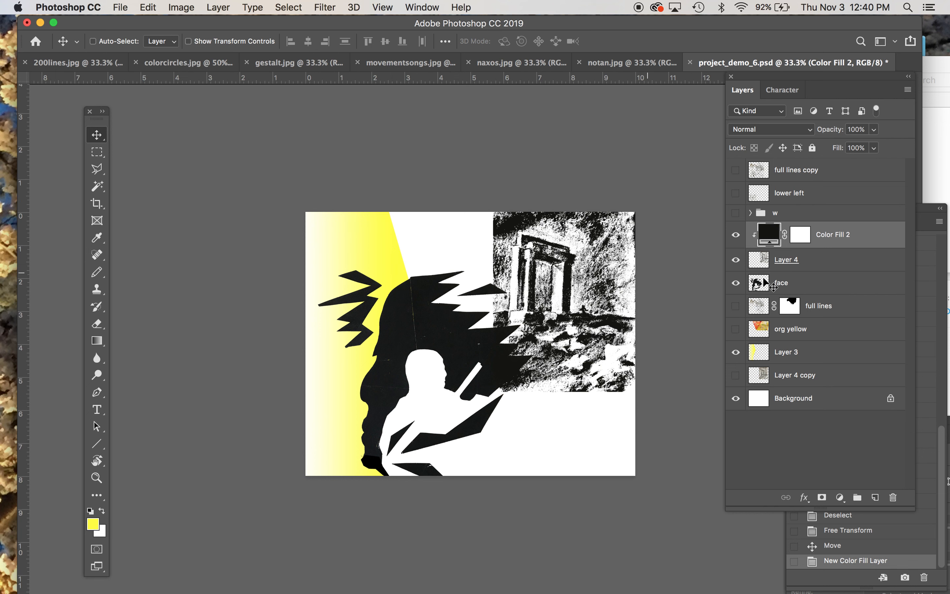
pyautogui.press('super+e')
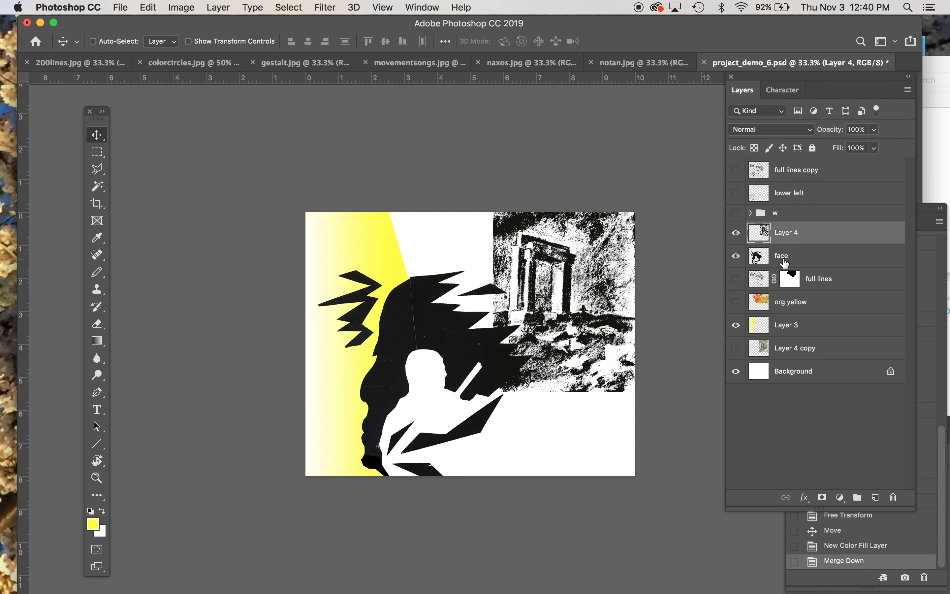
# Set Layer 4's opacity to 50% and show the org yellow layer again.
pyautogui.press('super+equal')
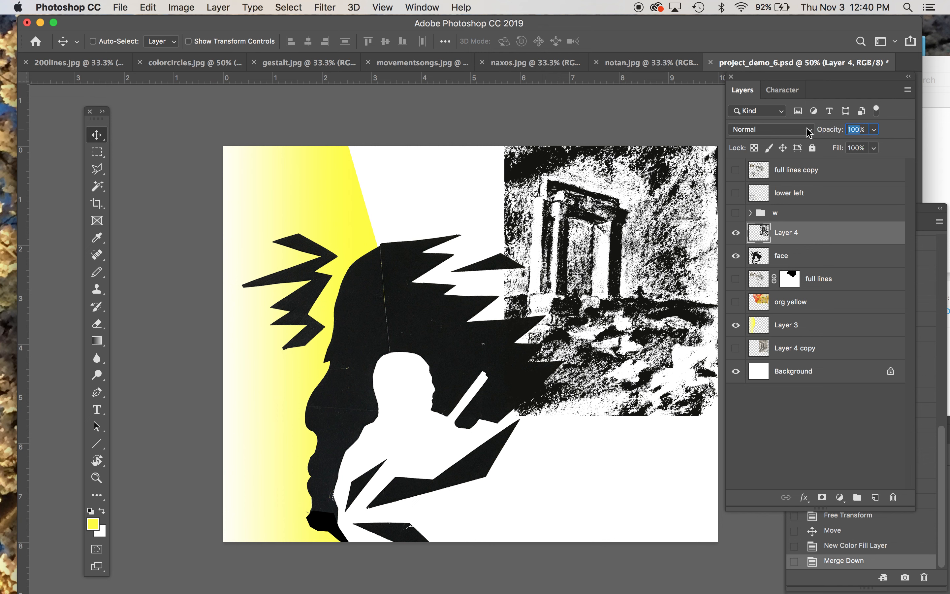
pyautogui.write('50')
pyautogui.press('Return')
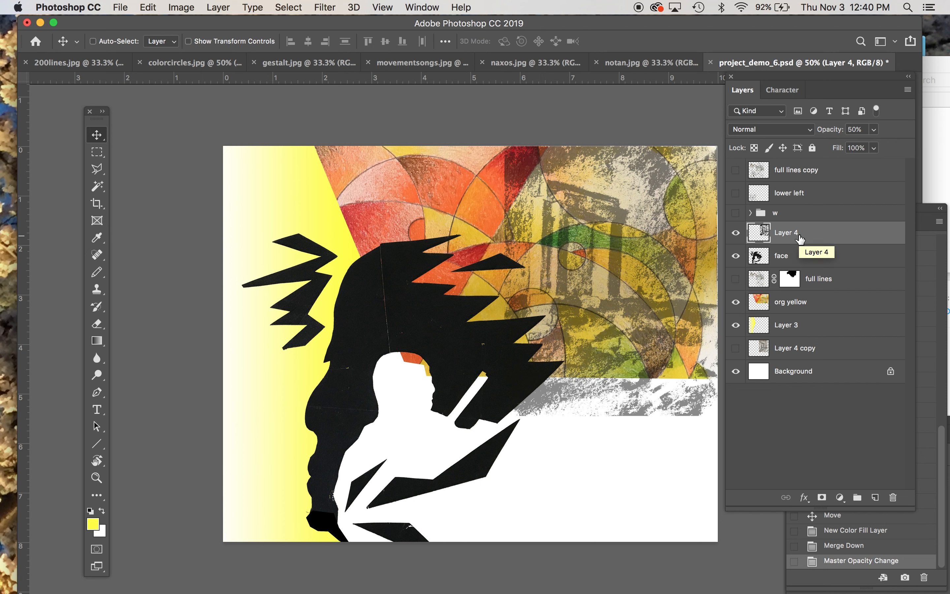
# Enlarge the org yellow layer slightly with Free Transform so it extends farther left and down.
pyautogui.click(798, 303)
pyautogui.press('super+t')
pyautogui.moveTo(311, 380); pyautogui.dragTo(296, 386)
pyautogui.press('Return')
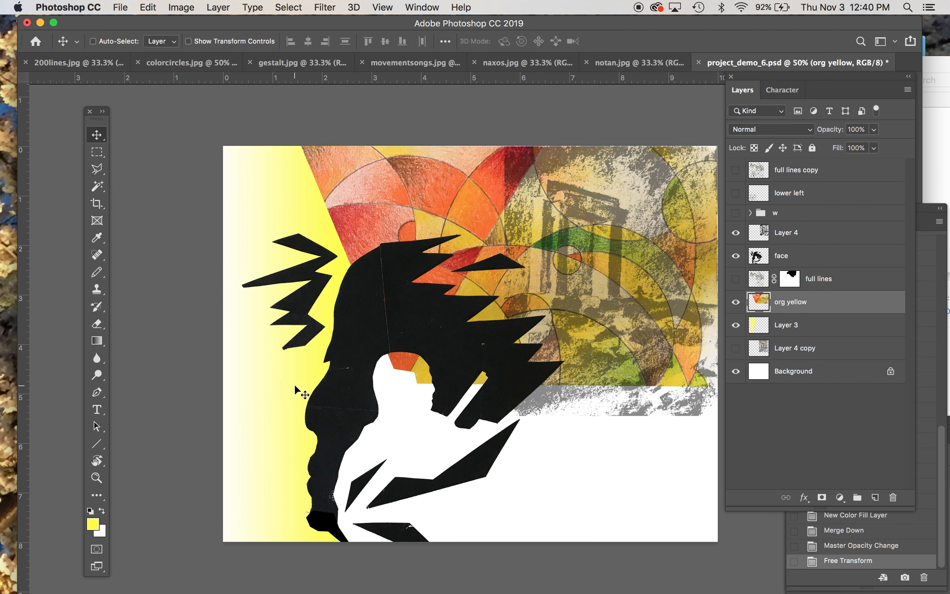
# Duplicate the org yellow layer.
pyautogui.click(217, 7)
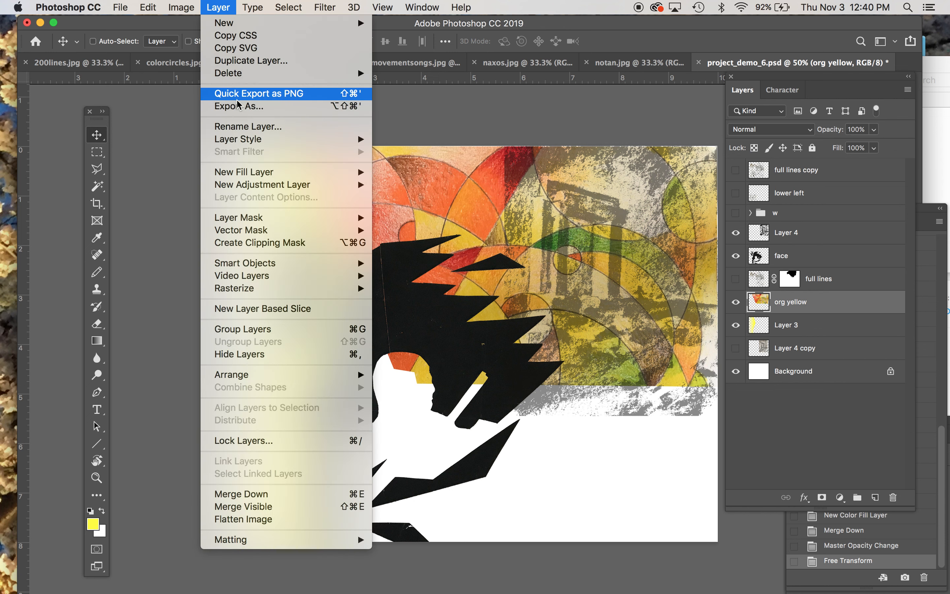
pyautogui.click(251, 63)
pyautogui.press('Return')
# Rotate the org yellow copy and position it over the lower-right area of the artwork, and save the document.
pyautogui.press('super+t')
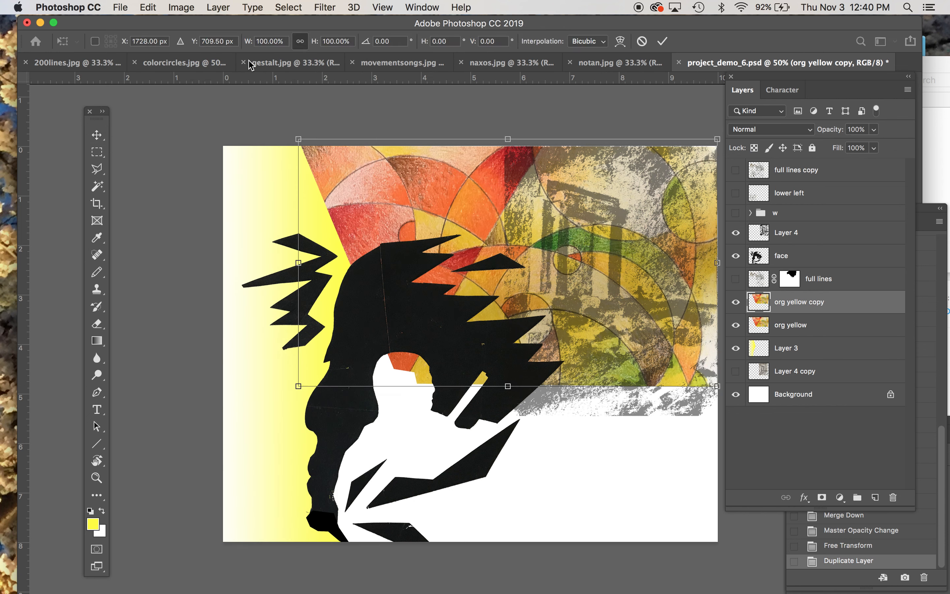
pyautogui.moveTo(262, 130); pyautogui.dragTo(620, 534)
pyautogui.moveTo(393, 286); pyautogui.dragTo(344, 388)
pyautogui.moveTo(555, 451); pyautogui.dragTo(613, 387)
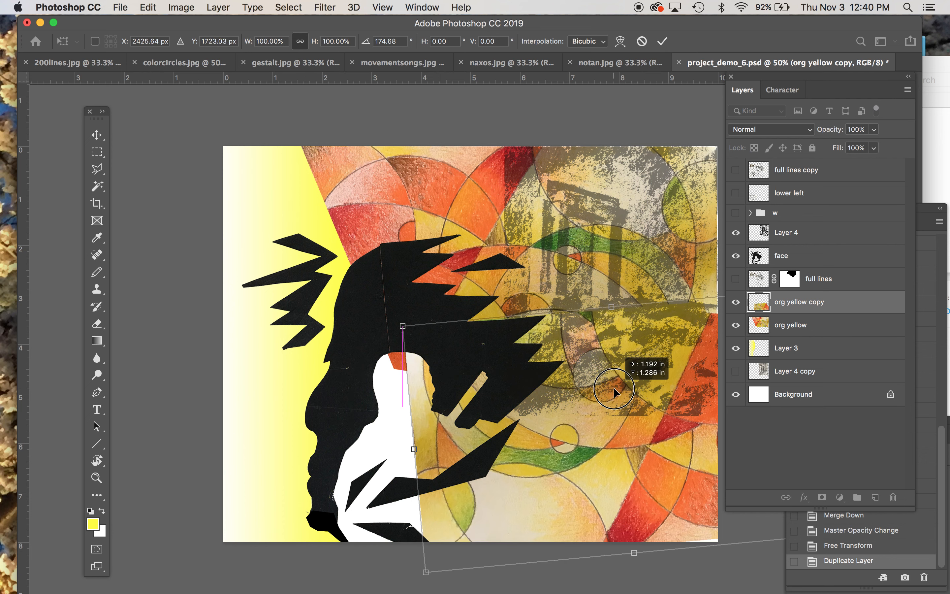
pyautogui.moveTo(647, 266); pyautogui.dragTo(656, 332)
pyautogui.press('Return')
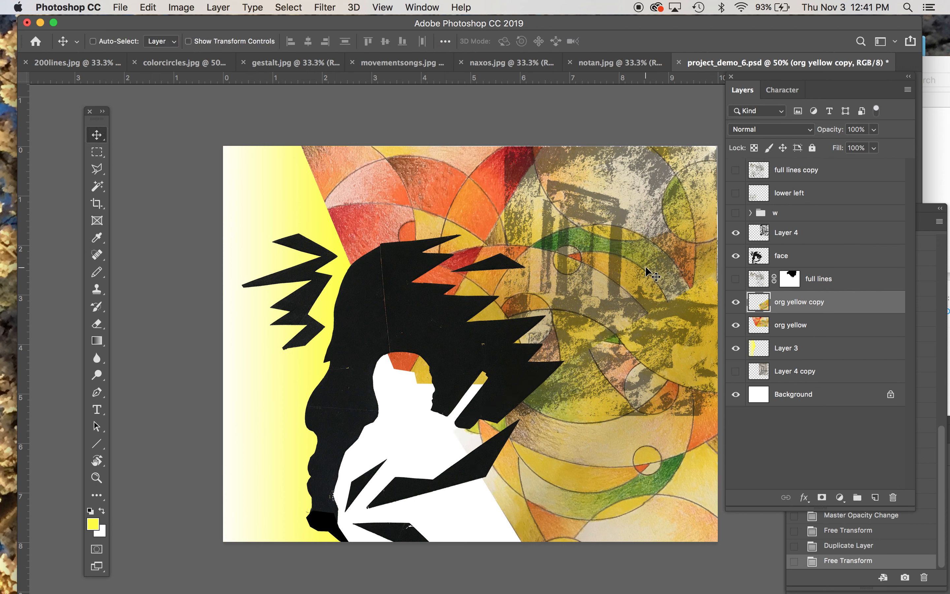
pyautogui.press('super+s')
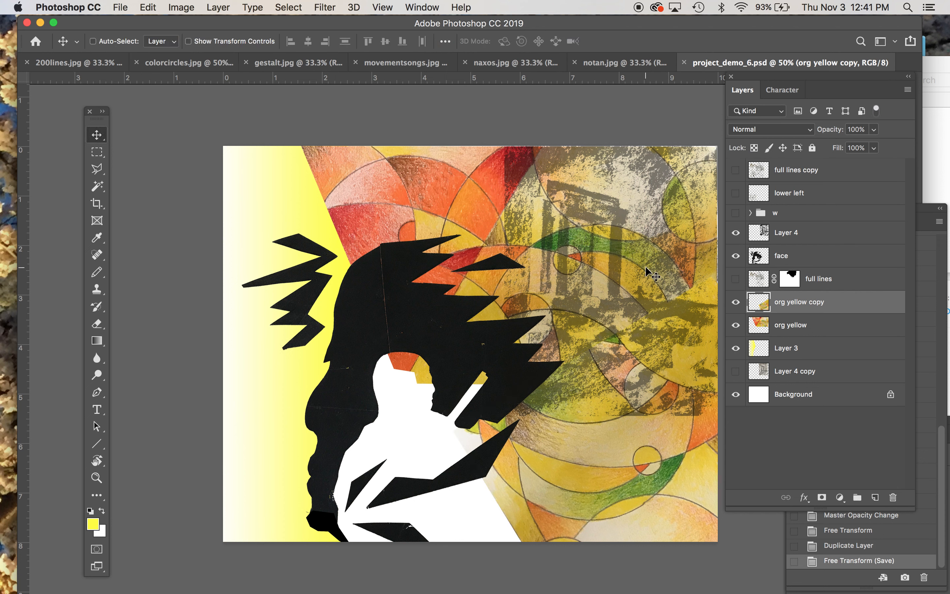
# Try the org yellow layer at 80% opacity, restore it to 100%, and save the document.
pyautogui.click(791, 326)
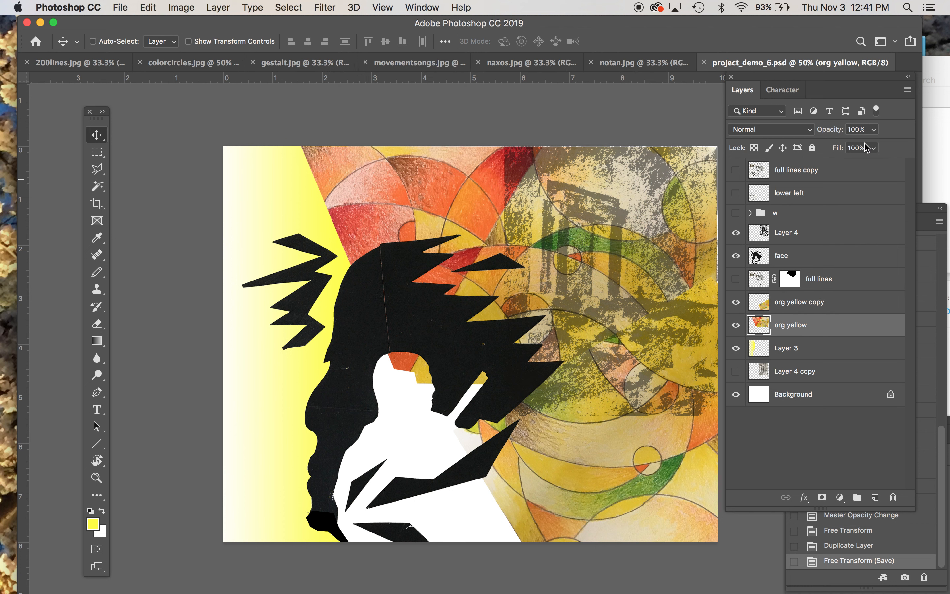
pyautogui.click(854, 130)
pyautogui.write('80')
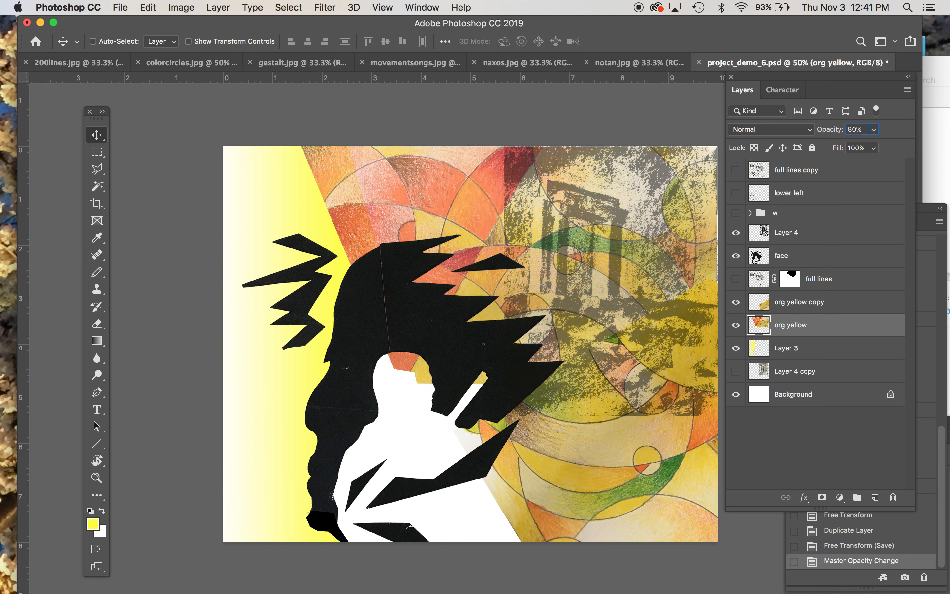
pyautogui.press('BackSpace')
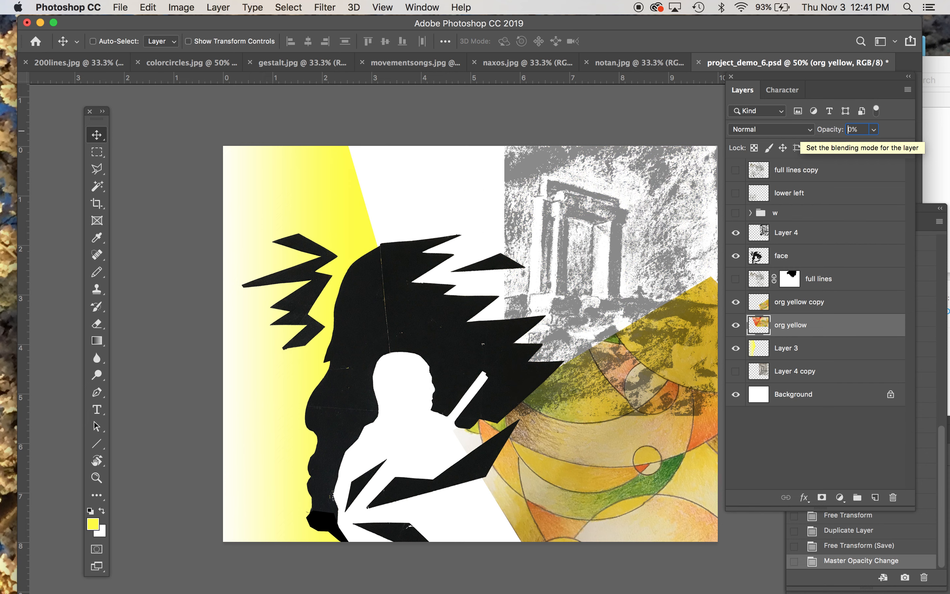
pyautogui.write('10')
pyautogui.press('Return')
pyautogui.press('super+s')
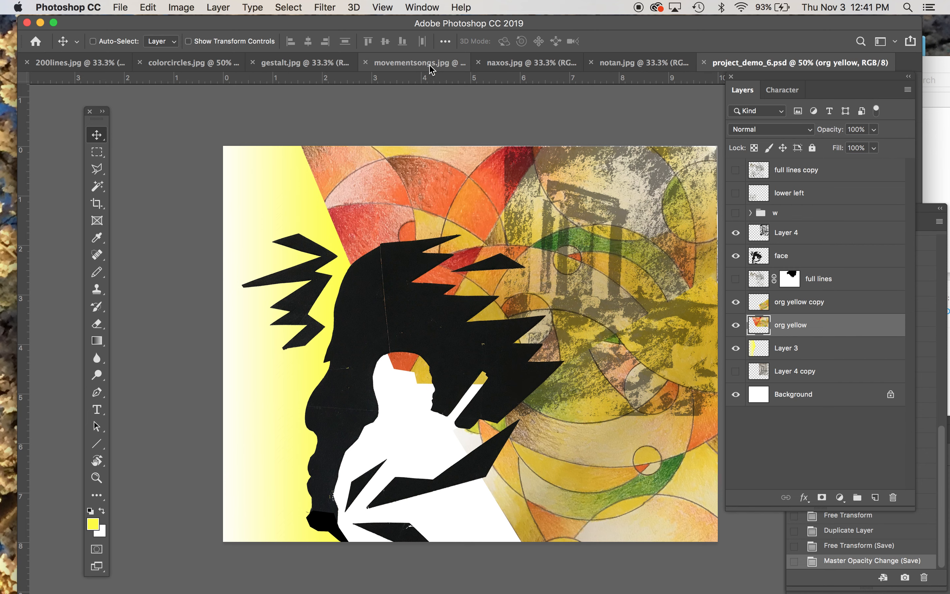
# Check the movementsongs.jpg drawing, return to project_demo_6.psd, show and select the full lines layer, and save the document.
pyautogui.click(441, 62)
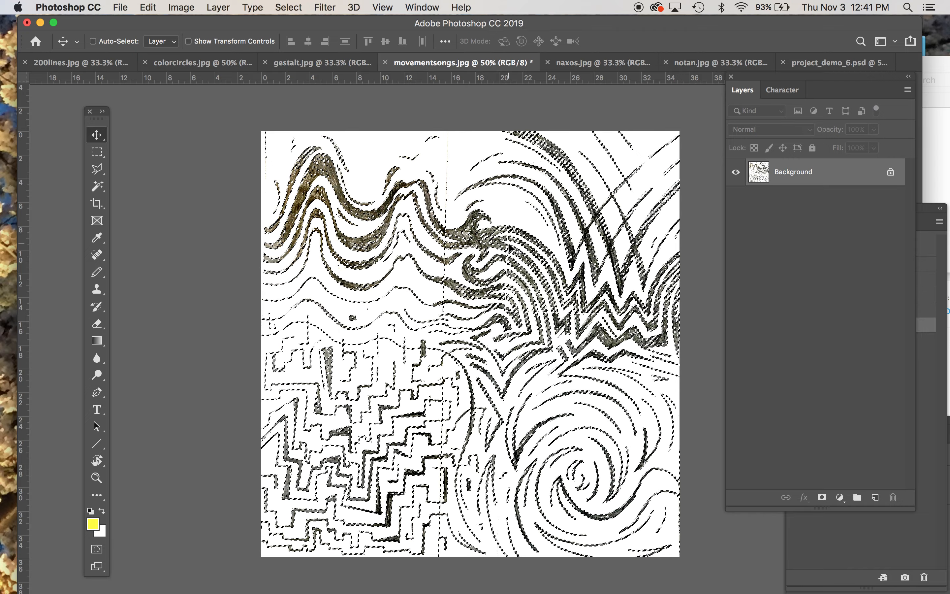
pyautogui.click(848, 62)
pyautogui.click(736, 278)
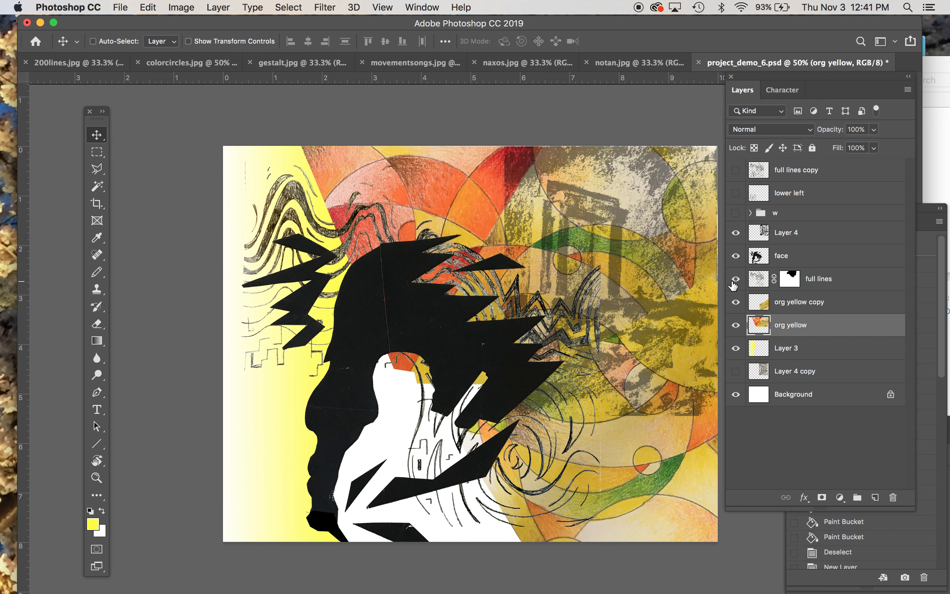
pyautogui.click(832, 281)
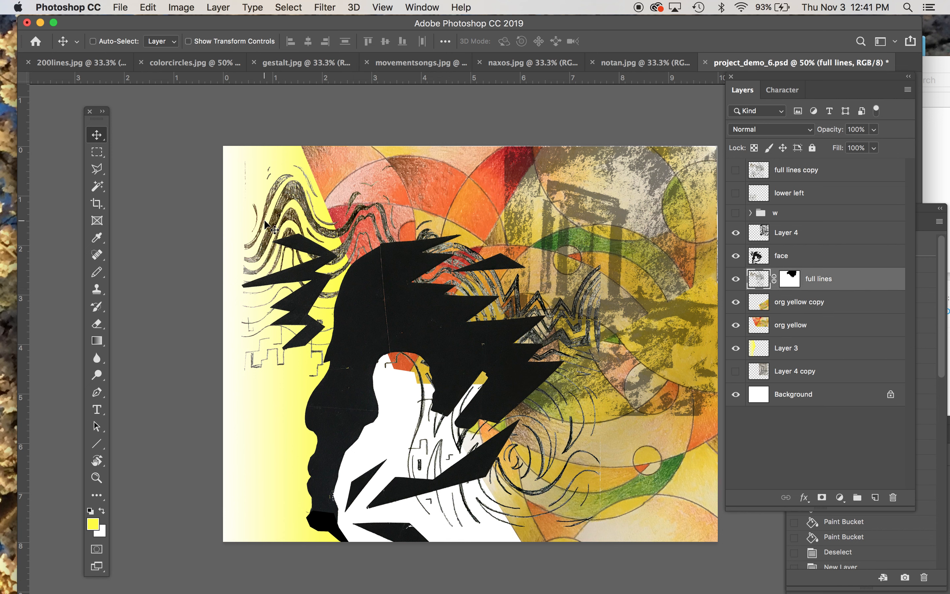
pyautogui.press('super+s')
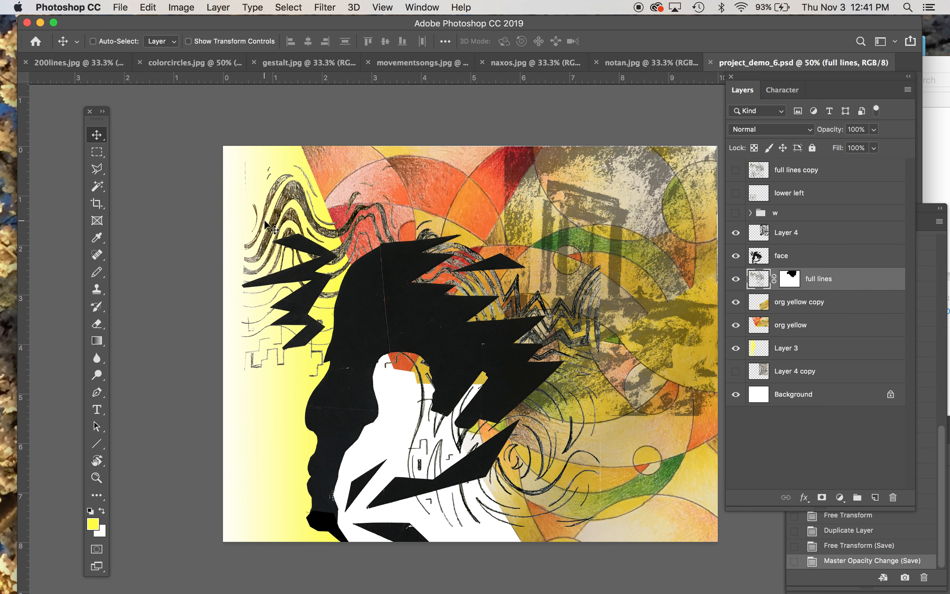
# Scale the full lines layer to 66.27% and move it above the head at the upper edge of the canvas.
pyautogui.click(96, 169)
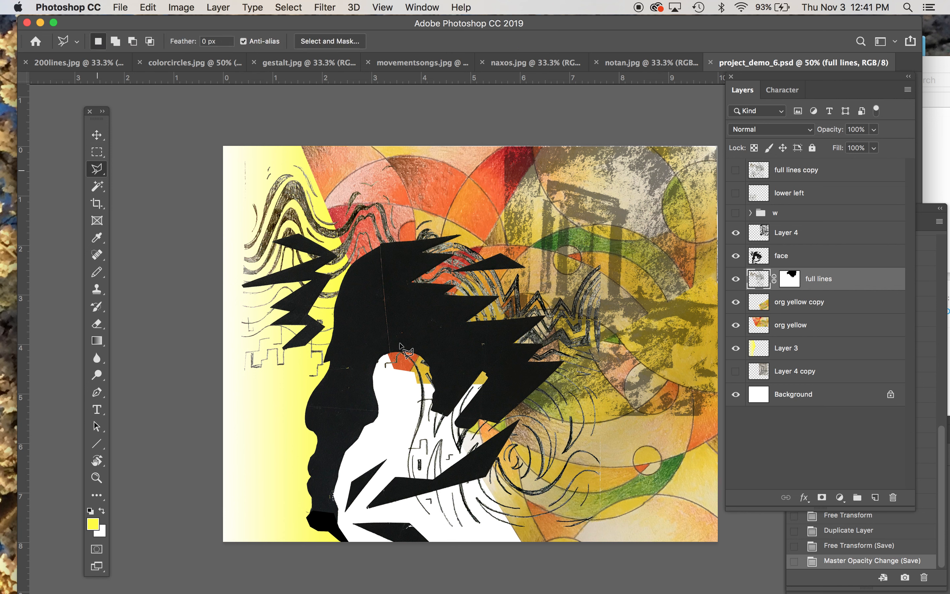
pyautogui.click(95, 135)
pyautogui.press('super+t')
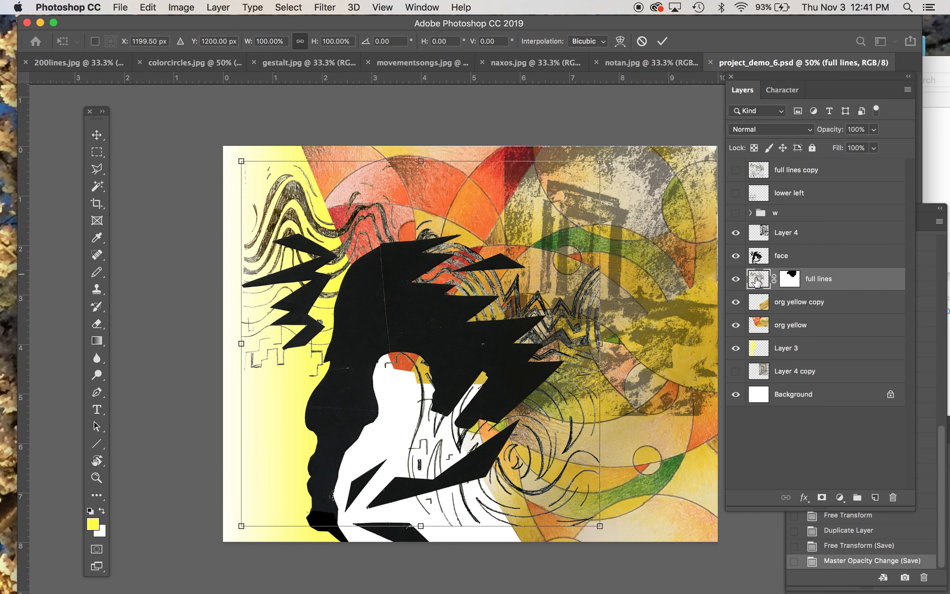
pyautogui.moveTo(602, 530); pyautogui.dragTo(476, 414)
pyautogui.moveTo(445, 339); pyautogui.dragTo(479, 291)
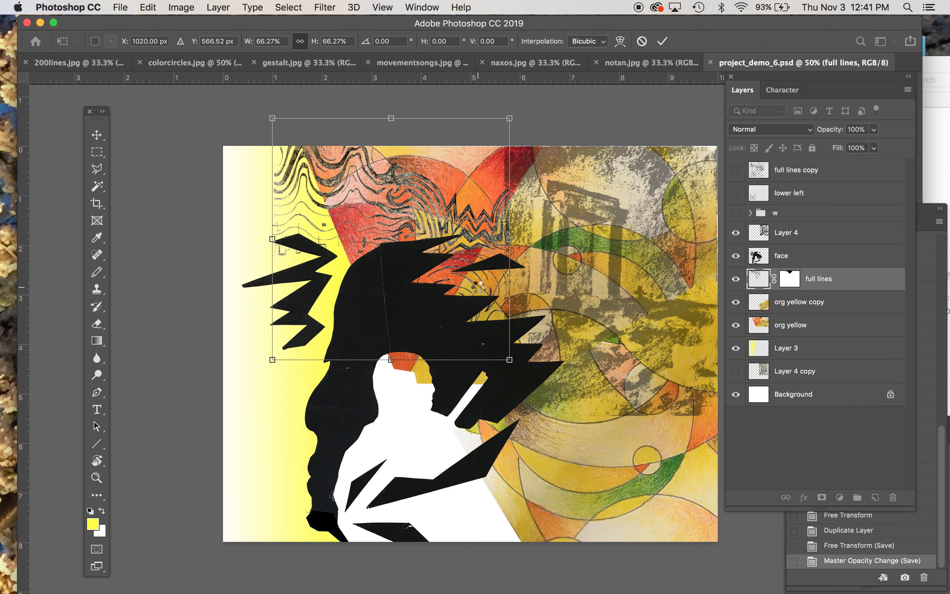
pyautogui.press('Return')
# Duplicate the full lines layer and hide the original.
pyautogui.click(240, 3)
pyautogui.click(215, 2)
pyautogui.click(215, 6)
pyautogui.click(235, 65)
pyautogui.press('Return')
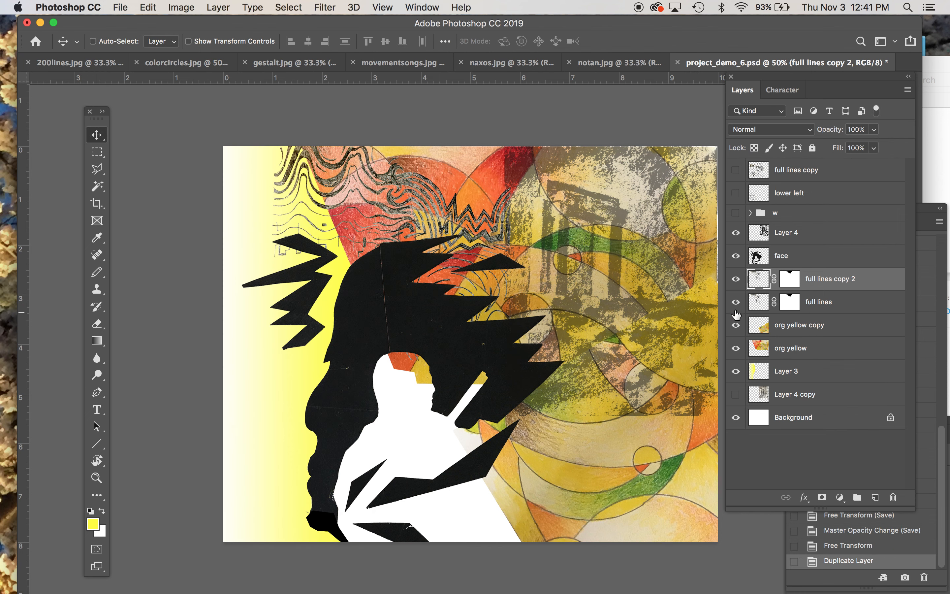
# Mirror the full lines copy, rotate it, move it to the lower-right of the canvas, and hide the org yellow copy layer.
pyautogui.press('super+t')
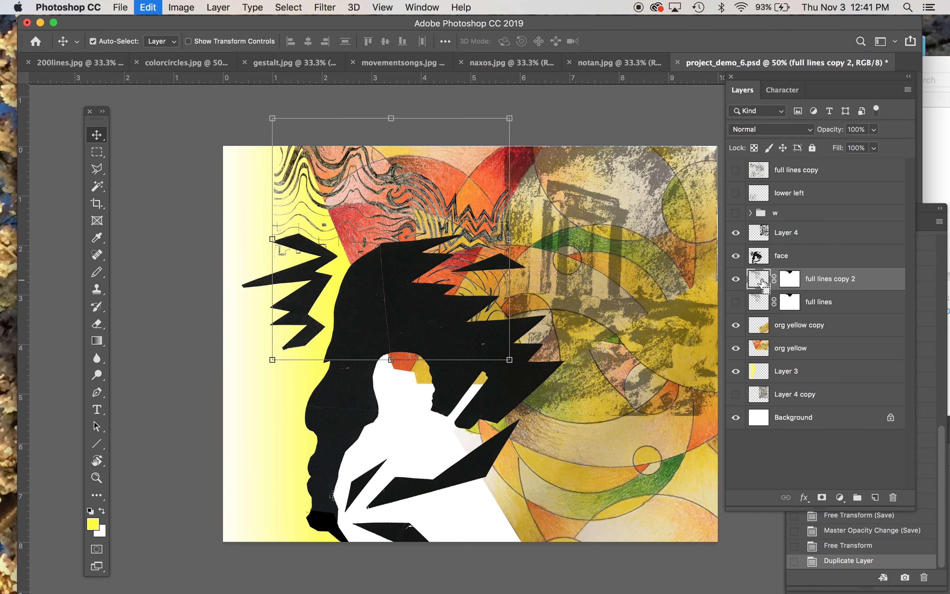
pyautogui.moveTo(273, 241); pyautogui.dragTo(750, 227)
pyautogui.moveTo(626, 204); pyautogui.dragTo(394, 204)
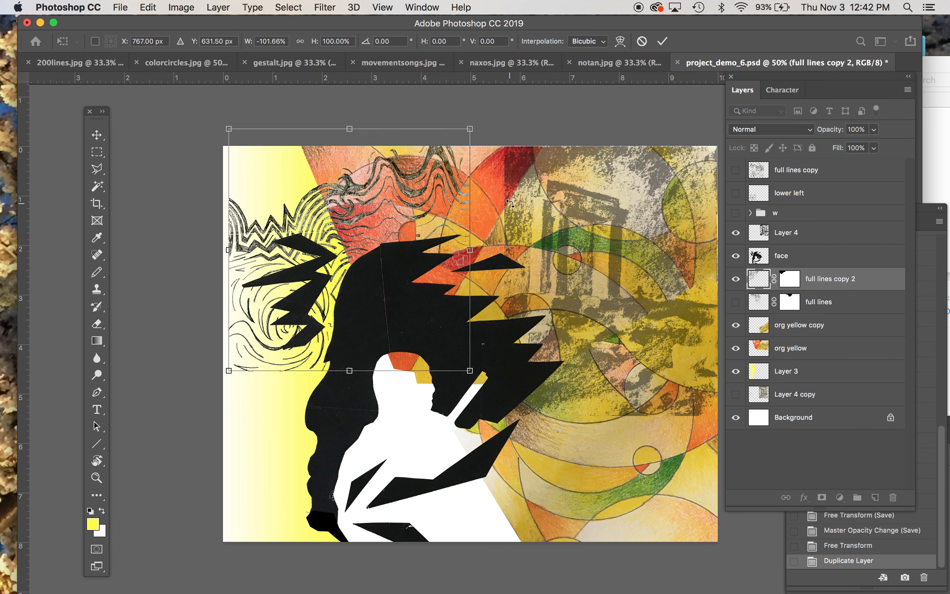
pyautogui.moveTo(498, 278); pyautogui.dragTo(499, 285)
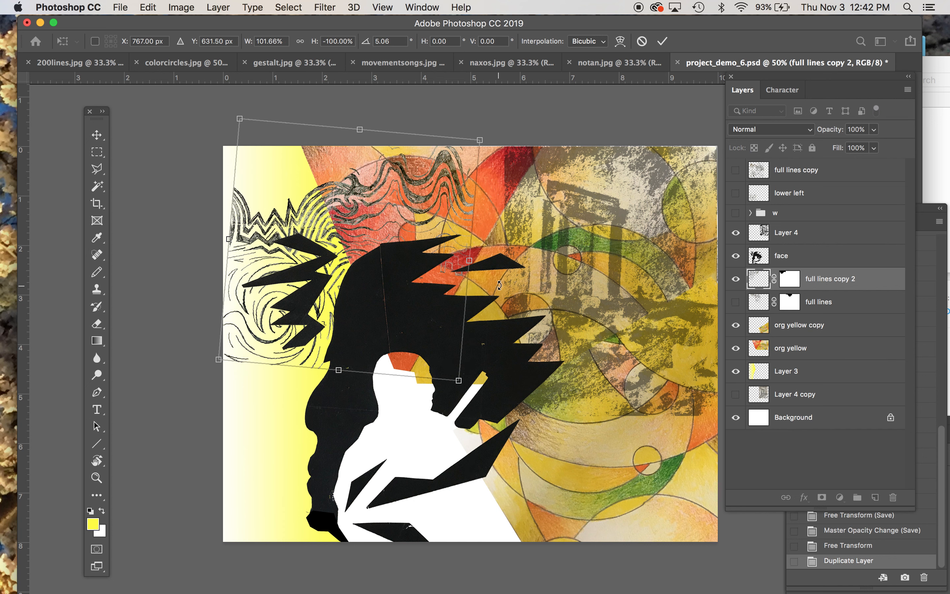
pyautogui.moveTo(439, 281); pyautogui.dragTo(731, 445)
pyautogui.click(737, 326)
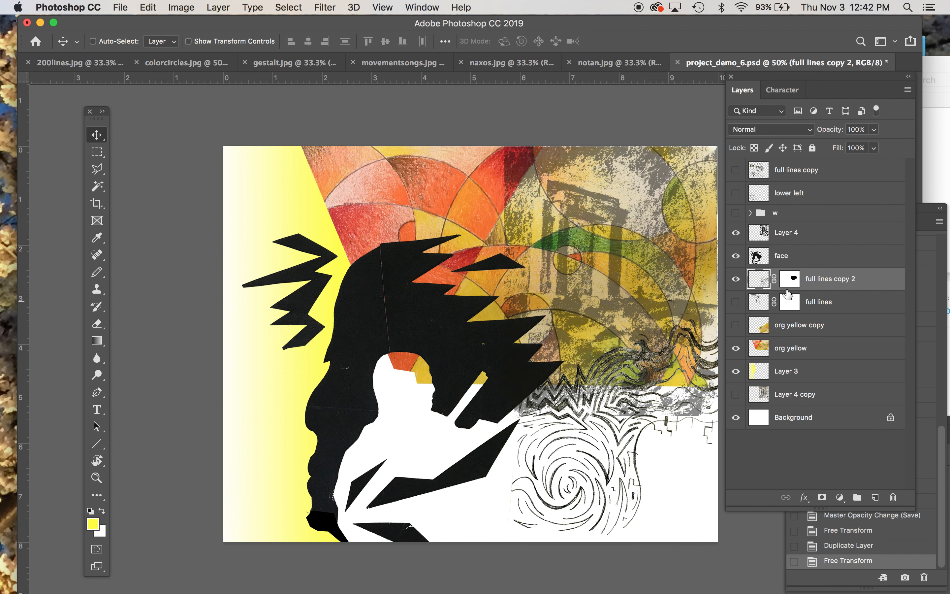
# Scale the full lines copy 2 layer to 109.28%, move it further left behind the hair spikes, and nudge it up slightly.
pyautogui.press('super+t')
pyautogui.moveTo(510, 285); pyautogui.dragTo(485, 263)
pyautogui.moveTo(550, 325); pyautogui.dragTo(534, 333)
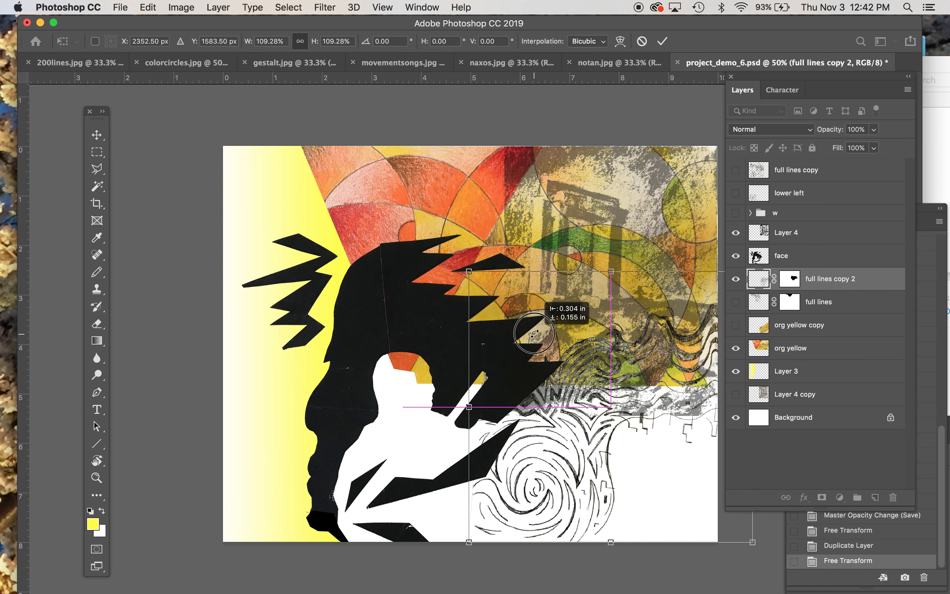
pyautogui.press('Return')
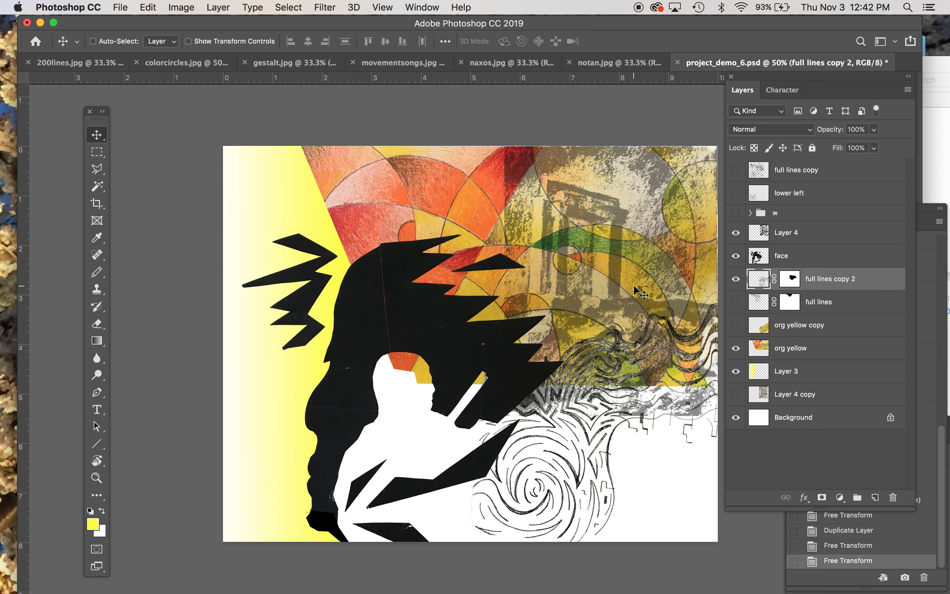
pyautogui.press('Up')
pyautogui.press('Up')
pyautogui.press('Up')
pyautogui.press('Up')
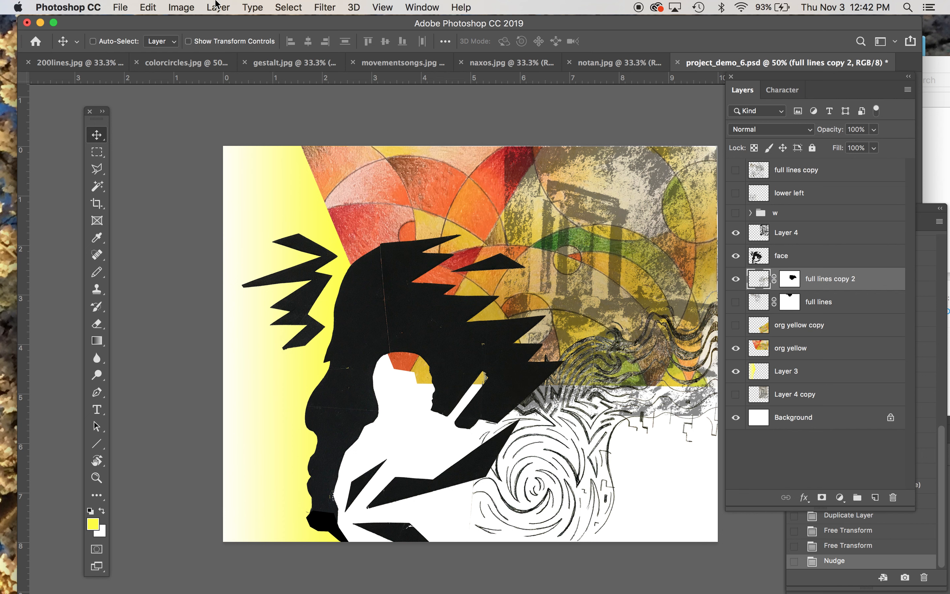
# Add a black Solid Color fill layer clipped to the full lines copy 2 layer.
pyautogui.click(217, 7)
pyautogui.moveTo(301, 175)
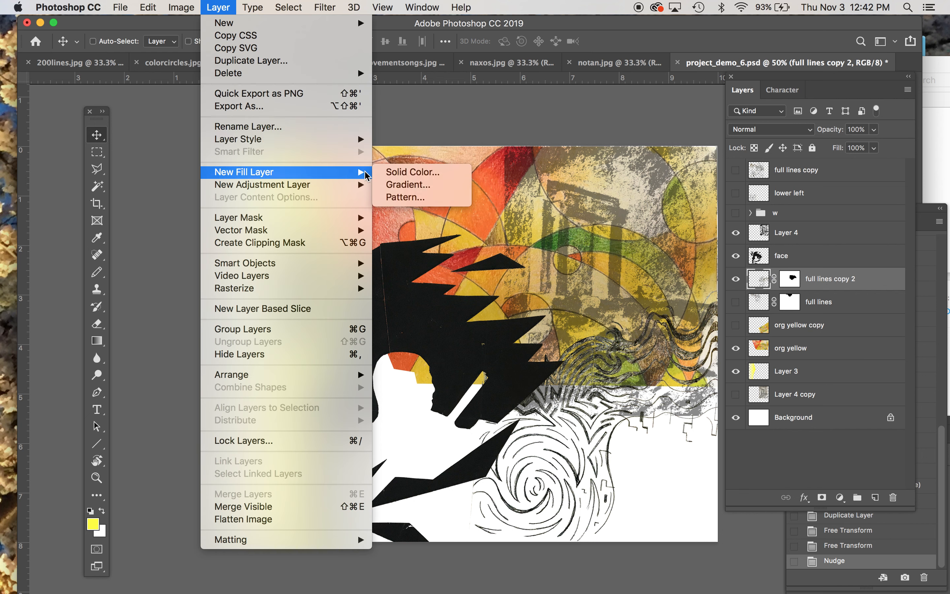
pyautogui.click(398, 171)
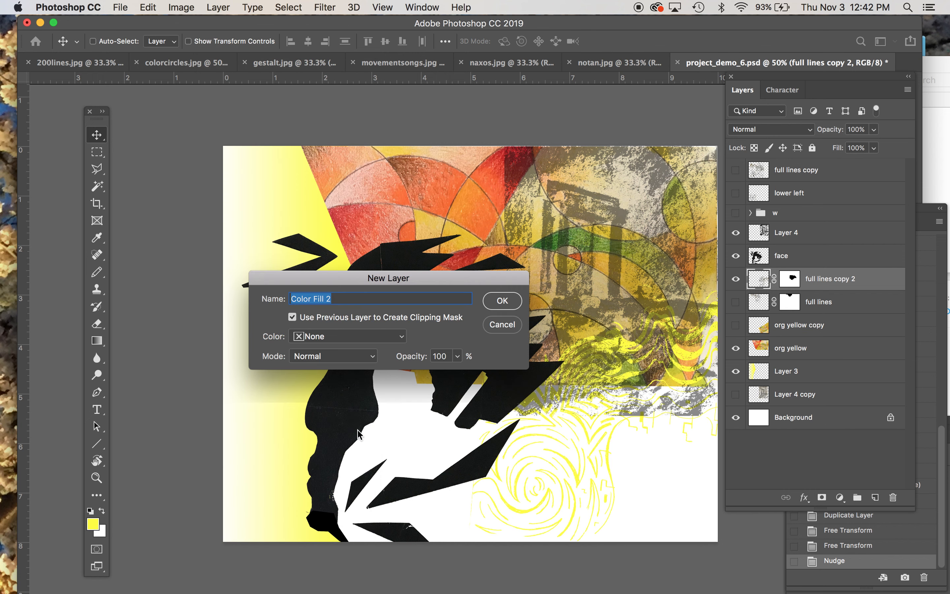
pyautogui.press('Return')
pyautogui.press('Return')
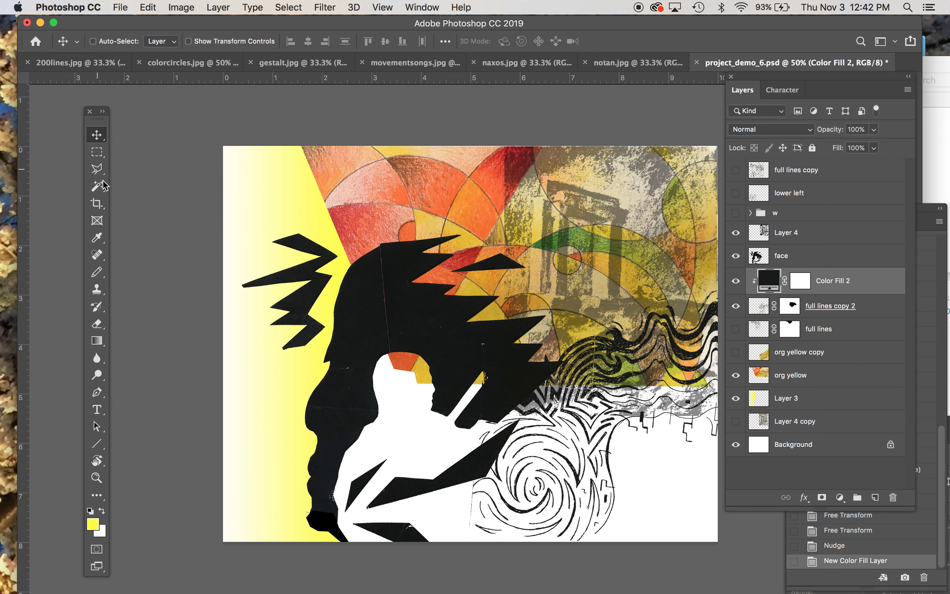
# Lasso the stray vertical line beside the spiral, delete it from the full lines copy 2 layer, and deselect.
pyautogui.click(97, 169)
pyautogui.click(472, 539)
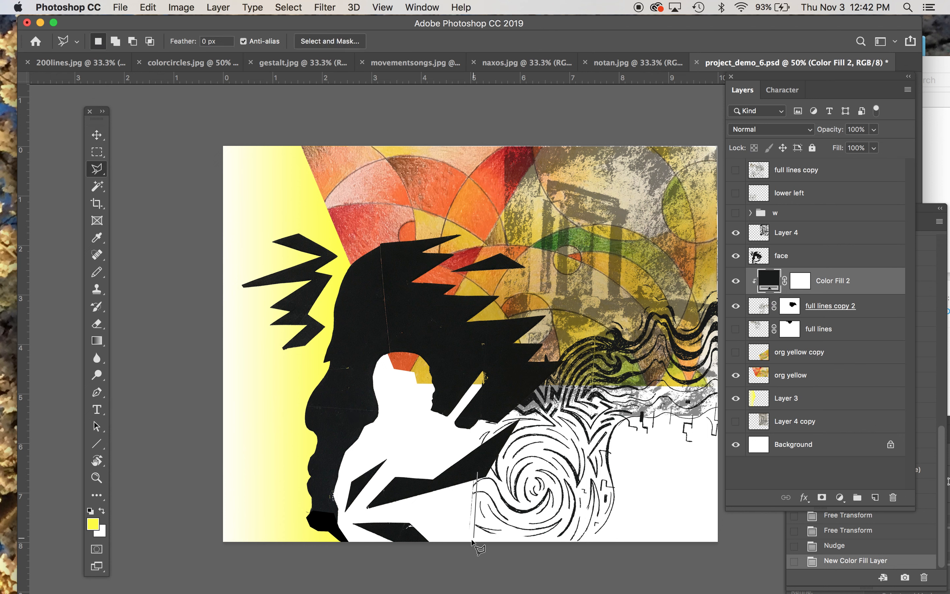
pyautogui.doubleClick(437, 506)
pyautogui.press('BackSpace')
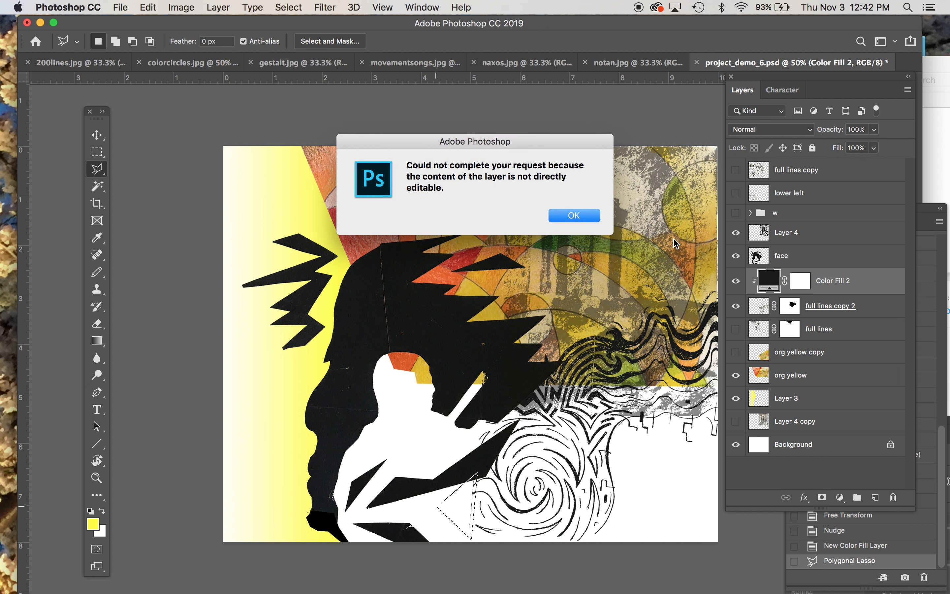
pyautogui.click(575, 215)
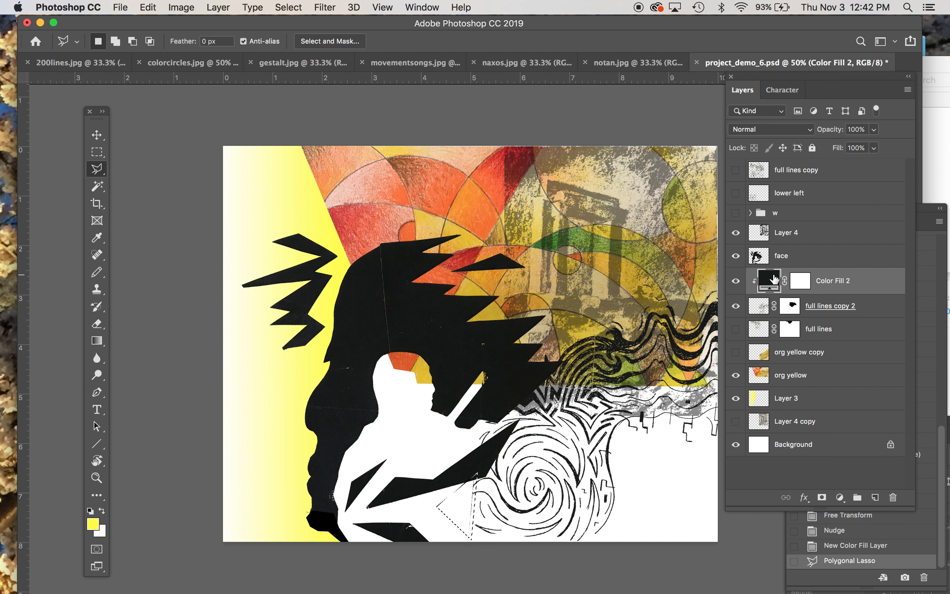
pyautogui.click(759, 307)
pyautogui.press('BackSpace')
pyautogui.press('super+d')
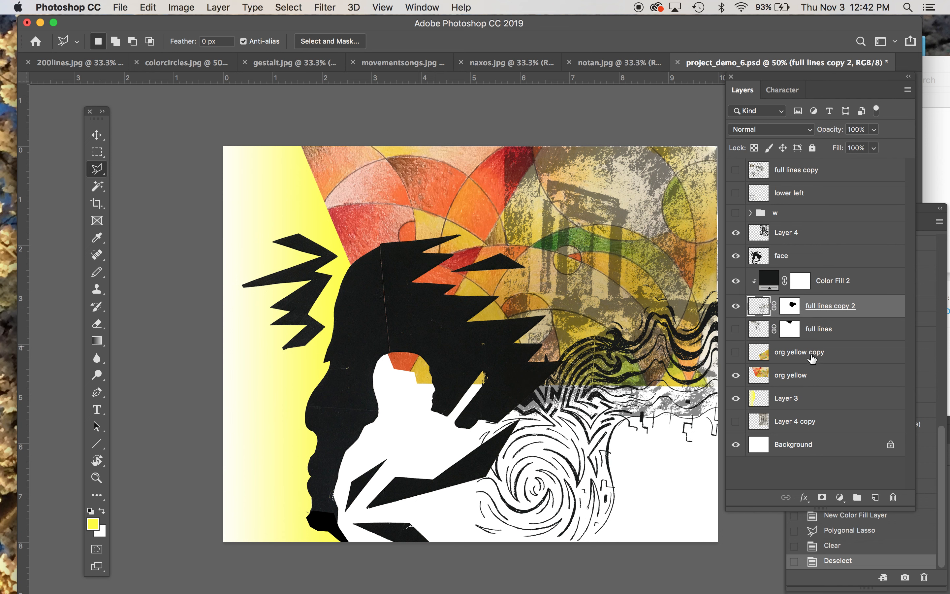
# Select the org yellow copy layer and make it visible, comparing the artwork with and without it.
pyautogui.click(811, 358)
pyautogui.click(733, 355)
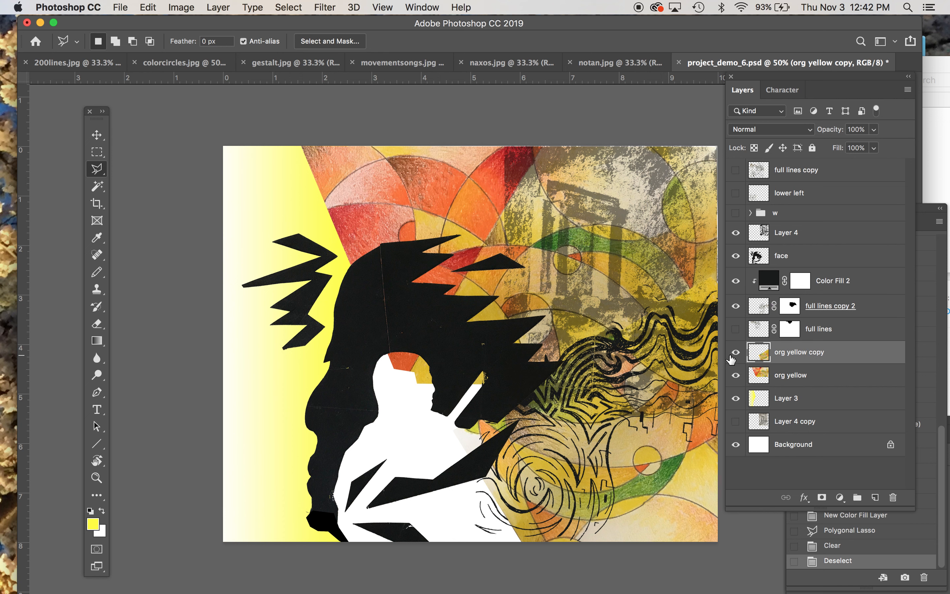
pyautogui.click(733, 357)
pyautogui.click(735, 355)
pyautogui.click(737, 355)
pyautogui.click(737, 355)
# Outline the lower-right area of the org yellow copy layer along the outer edge of the line drawing with the Polygonal Lasso.
pyautogui.scroll(1, 598, 491)
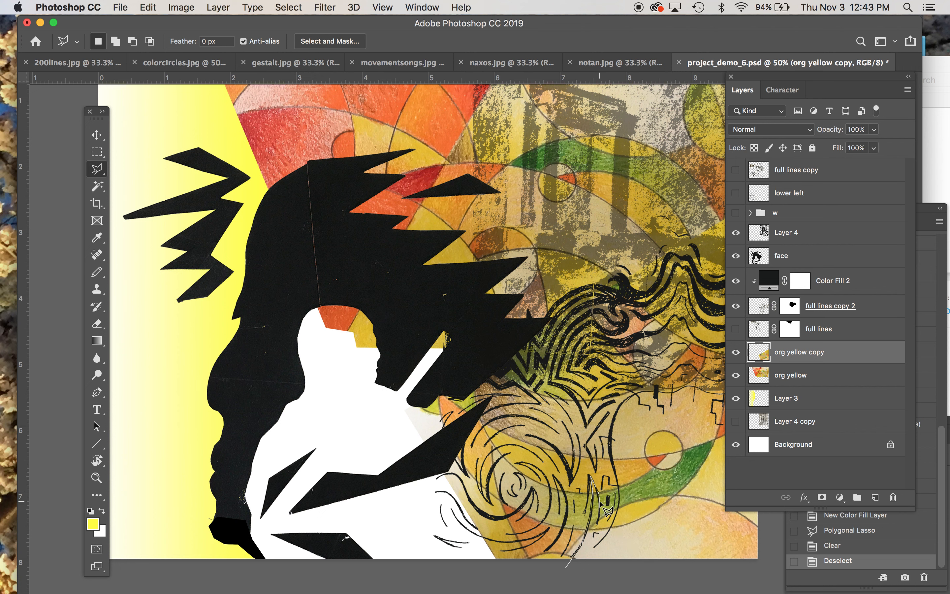
pyautogui.click(599, 522)
pyautogui.click(612, 427)
pyautogui.click(626, 399)
pyautogui.click(641, 393)
pyautogui.click(683, 388)
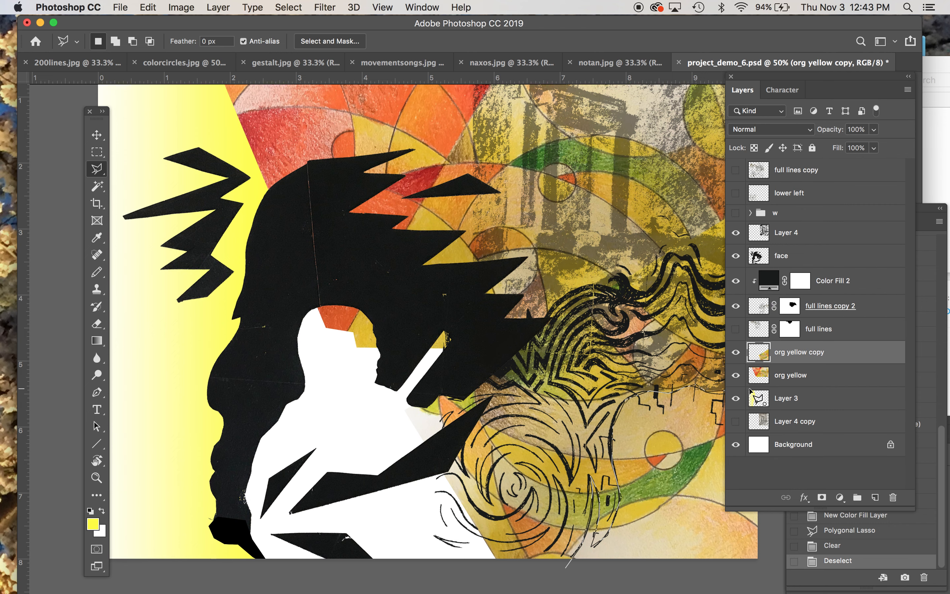
pyautogui.press('super+minus')
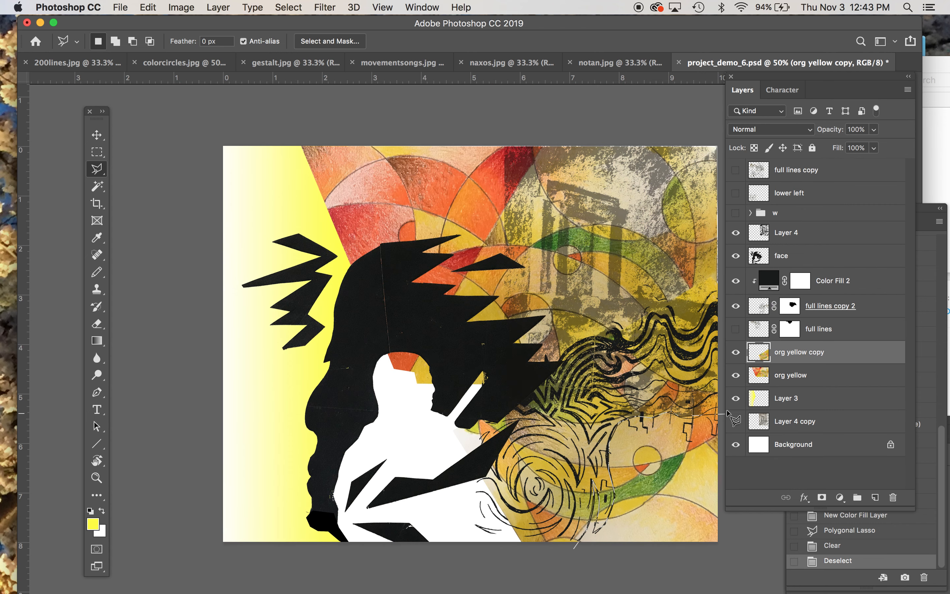
pyautogui.doubleClick(724, 549)
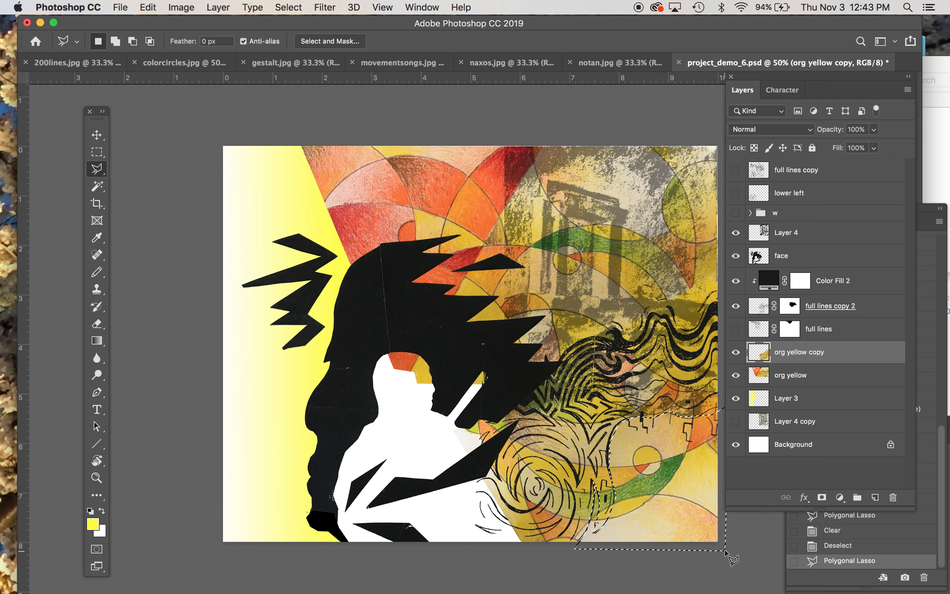
# Add a Hide Selection layer mask to the org yellow copy layer and save the document.
pyautogui.click(218, 7)
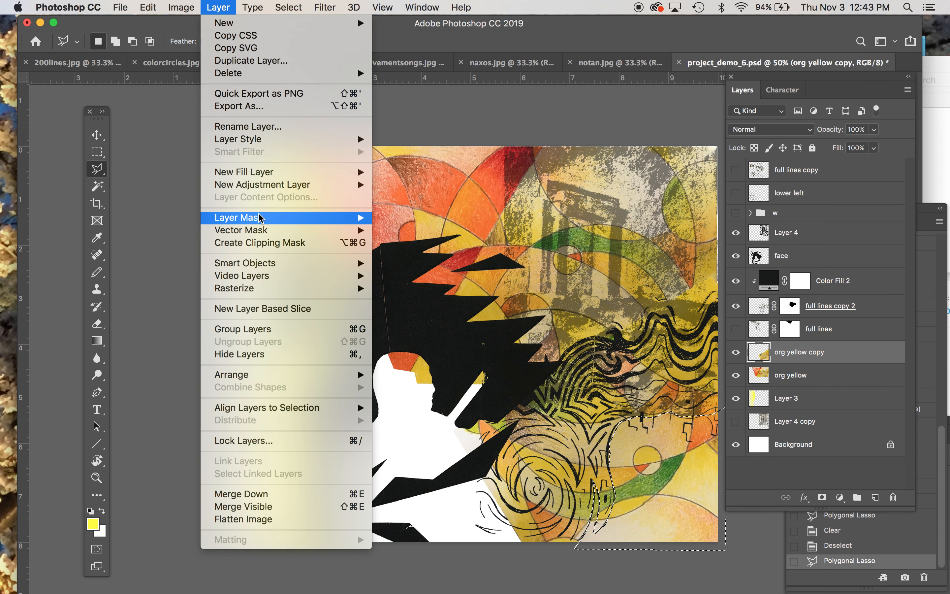
pyautogui.moveTo(354, 217)
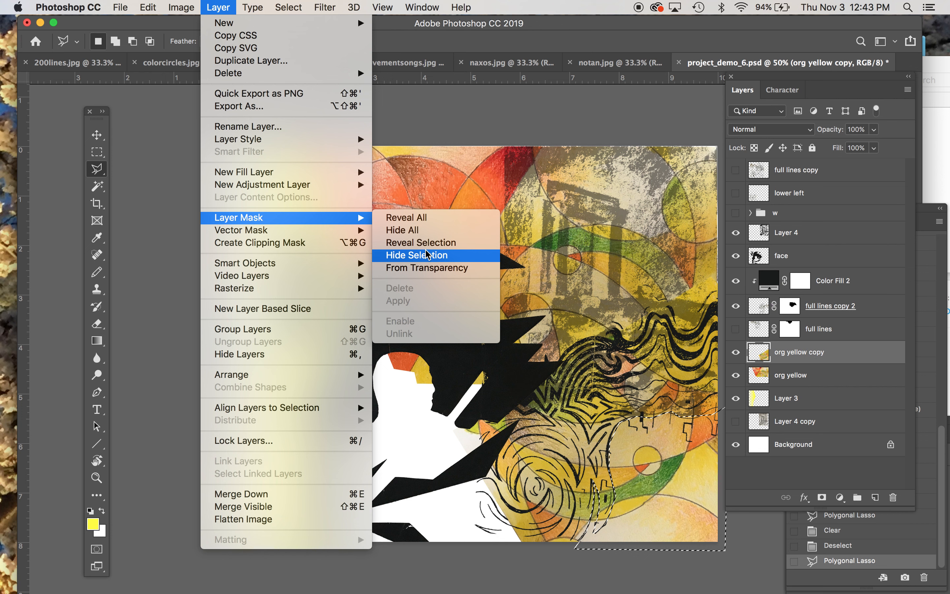
pyautogui.click(434, 257)
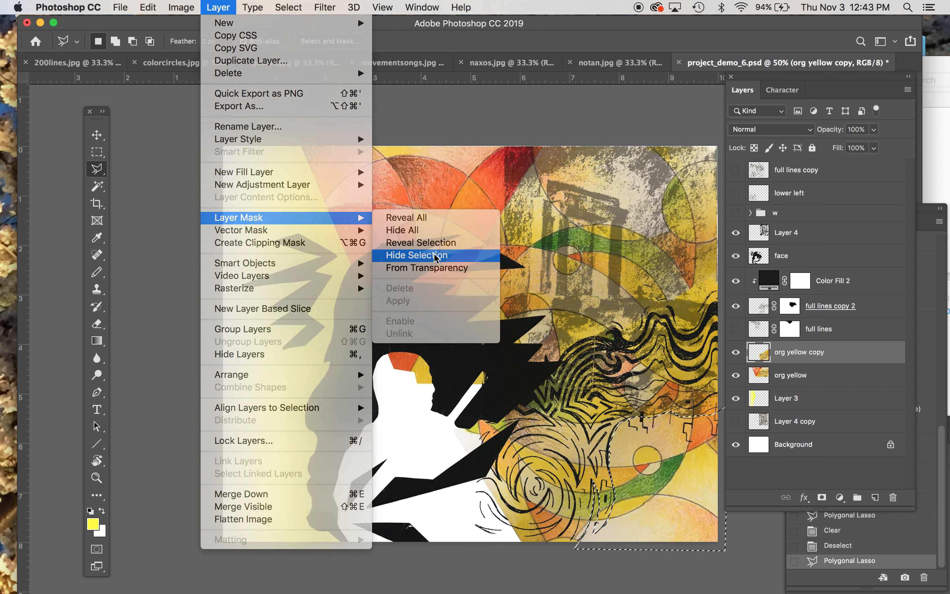
pyautogui.press('super+minus')
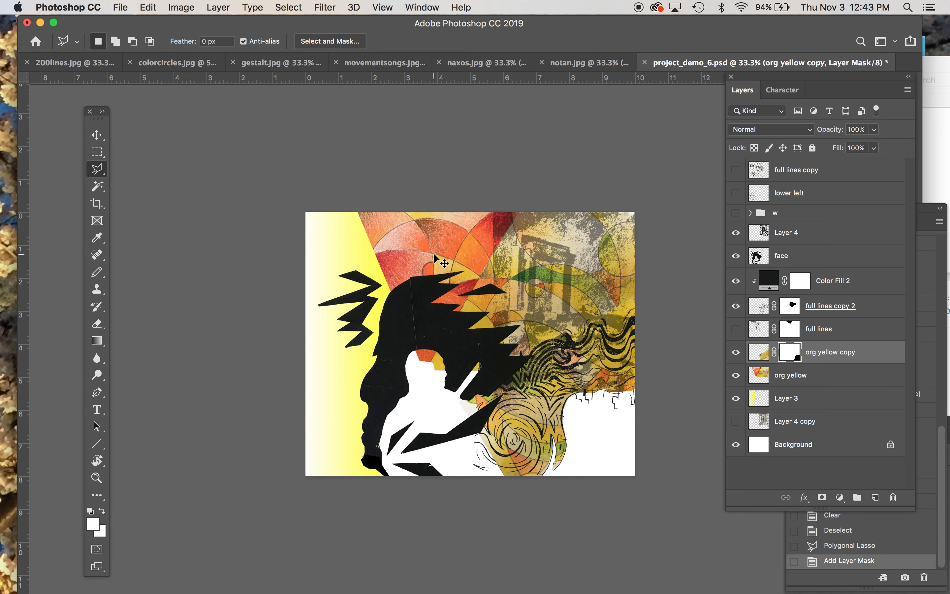
pyautogui.press('super+s')
pyautogui.press('super+plus')
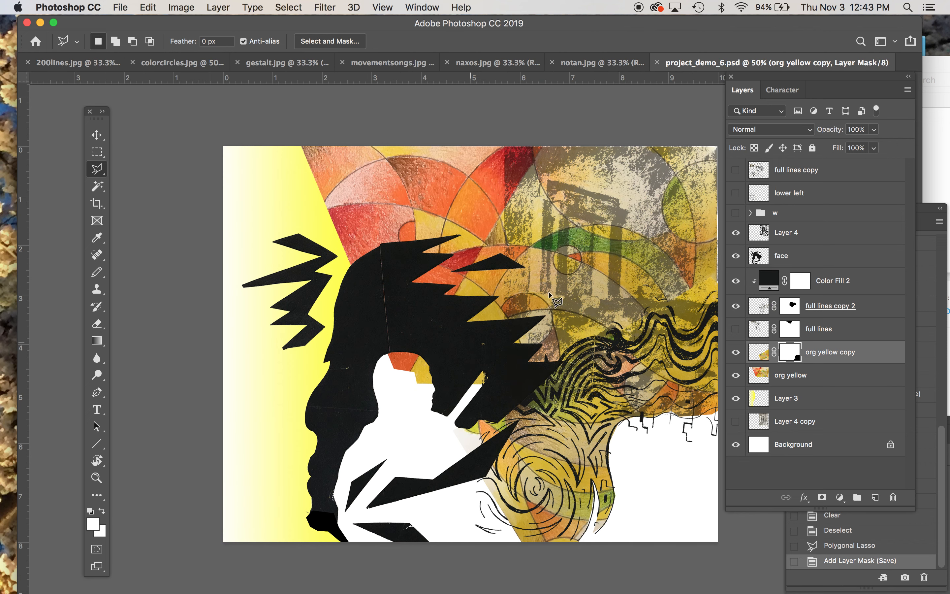
# Merge the black color fill into the full lines copy 2 layer, save the document, and check the layer's visibility.
pyautogui.click(768, 284)
pyautogui.press('super+e')
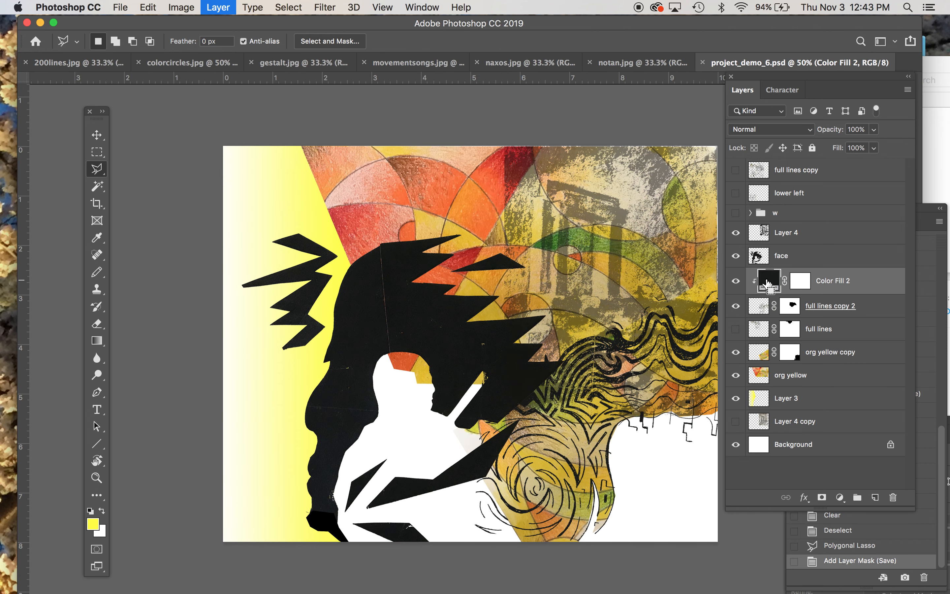
pyautogui.press('super+s')
pyautogui.click(736, 279)
pyautogui.click(736, 279)
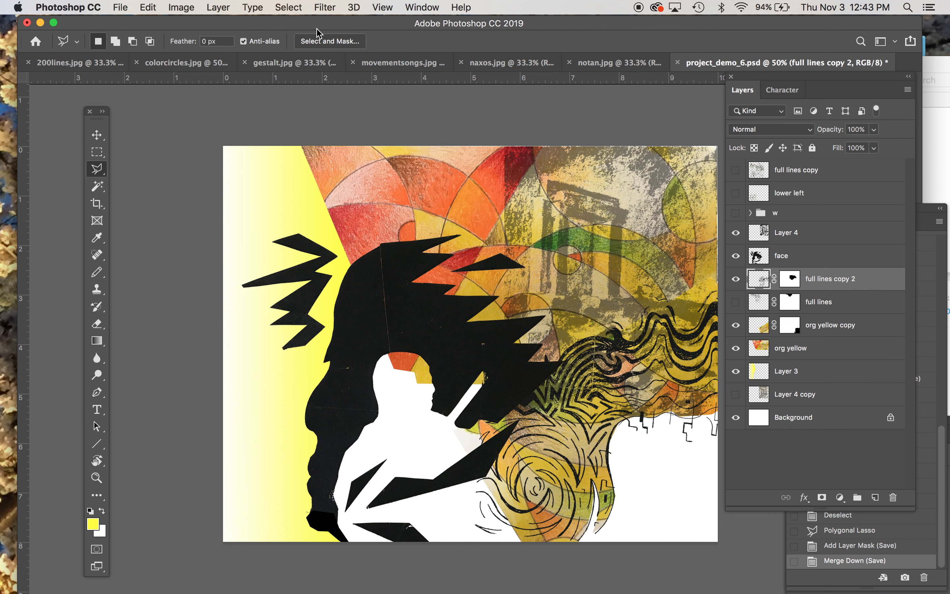
# Duplicate the full lines copy 2 layer as full lines copy 3 and move the duplicate up and to the left.
pyautogui.click(219, 7)
pyautogui.click(234, 63)
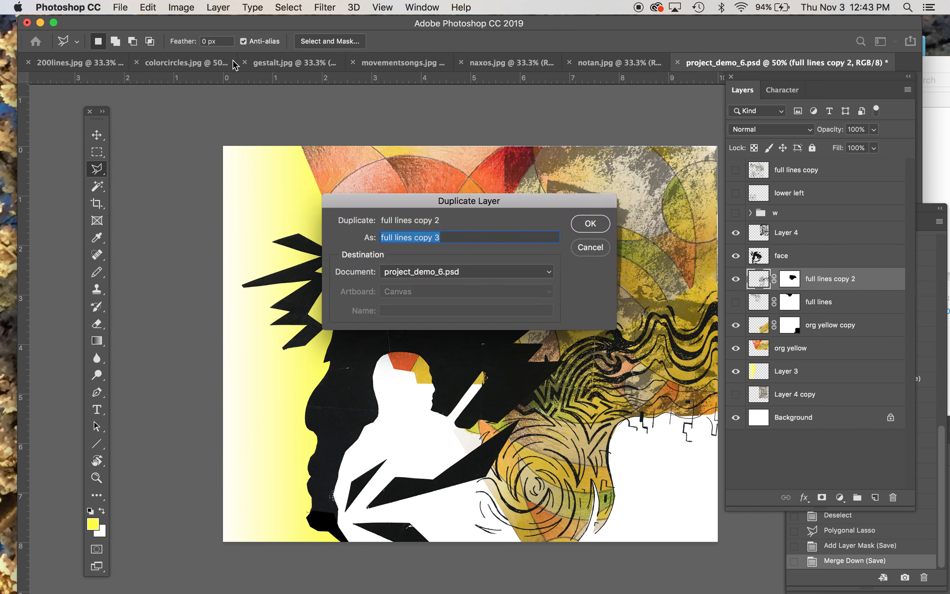
pyautogui.press('Return')
pyautogui.click(97, 135)
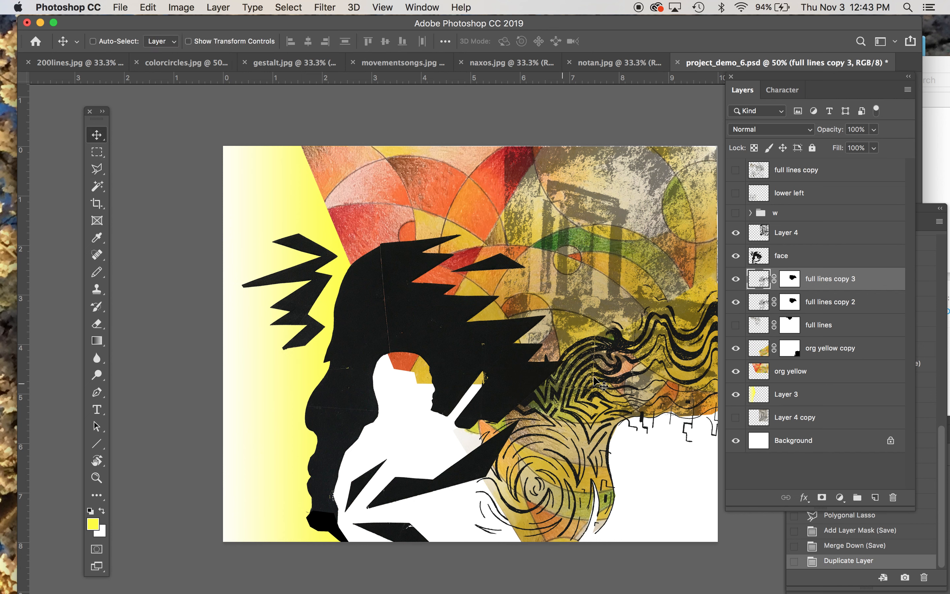
pyautogui.moveTo(601, 392); pyautogui.dragTo(572, 334)
# Add a Solid Color fill clipped to full lines copy 3, using yellow sampled from the gradient beside the face, and save.
pyautogui.click(218, 7)
pyautogui.moveTo(245, 173)
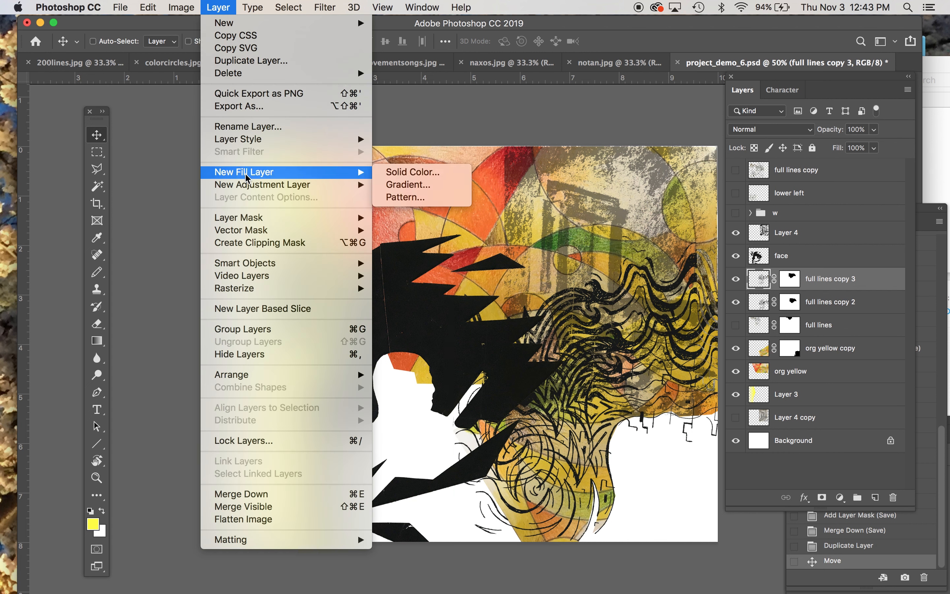
pyautogui.click(401, 177)
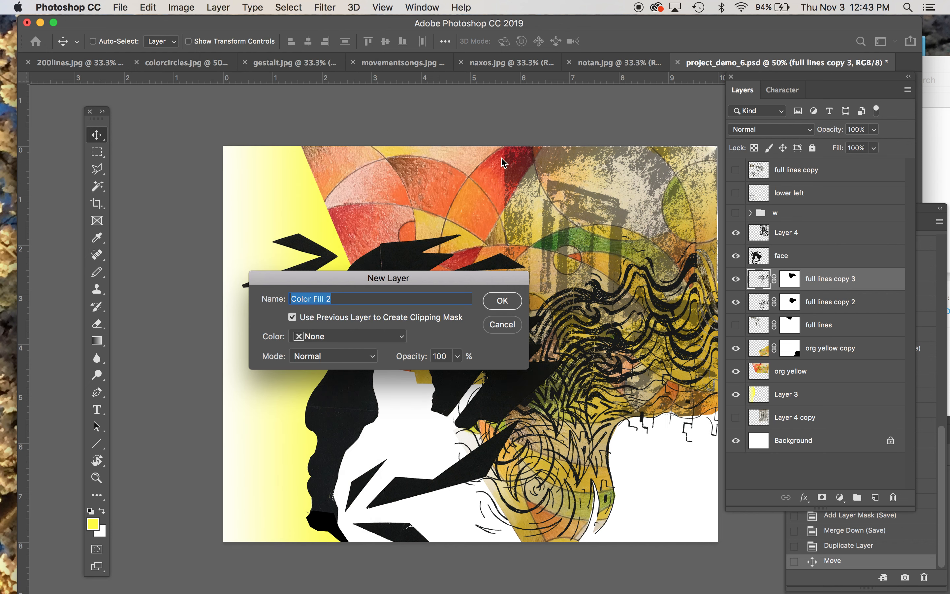
pyautogui.click(502, 300)
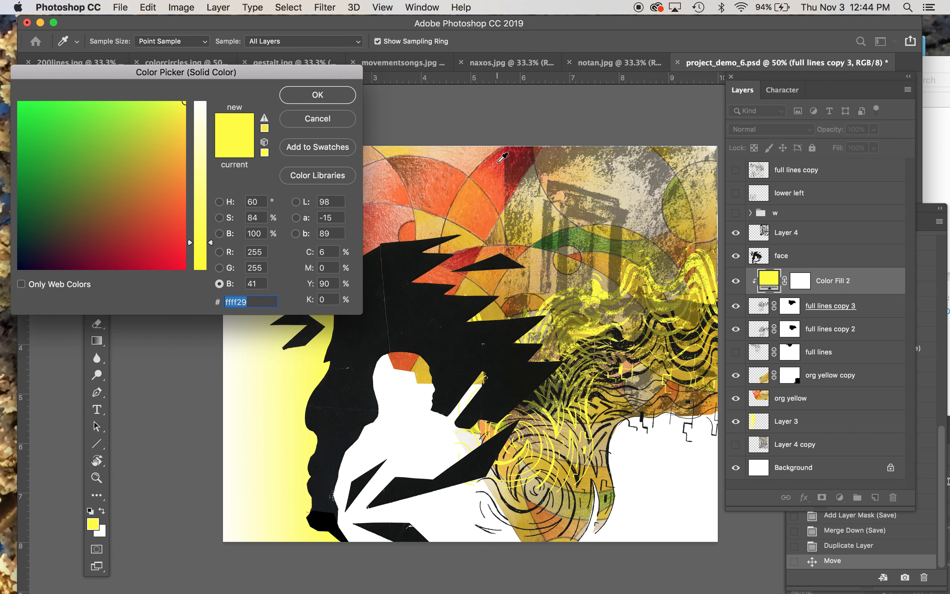
pyautogui.click(502, 157)
pyautogui.click(322, 361)
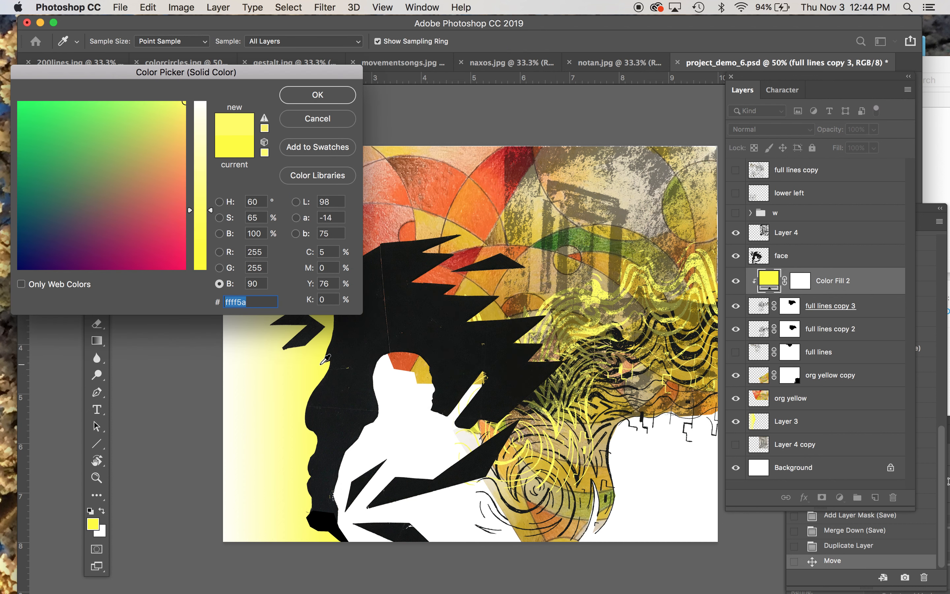
pyautogui.click(324, 342)
pyautogui.press('Return')
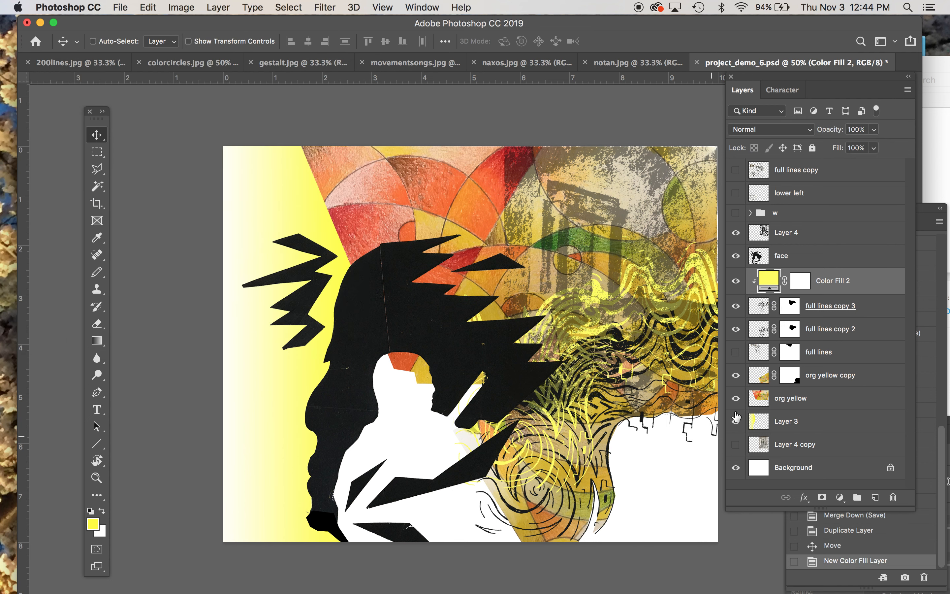
pyautogui.press('super+s')
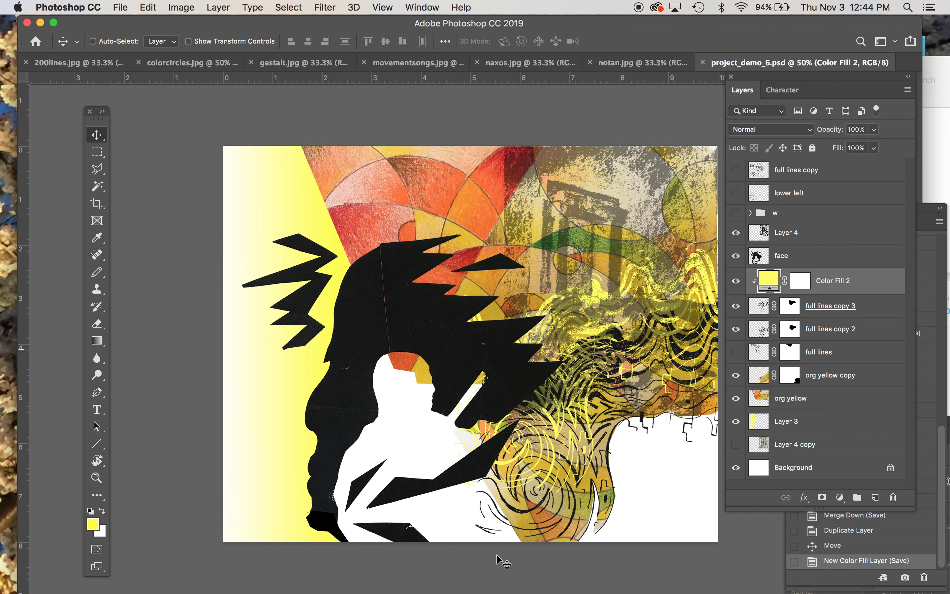
# Draw a Polygonal Lasso selection around the white seated figure inside the black head, extending past the canvas's lower edge.
pyautogui.click(97, 169)
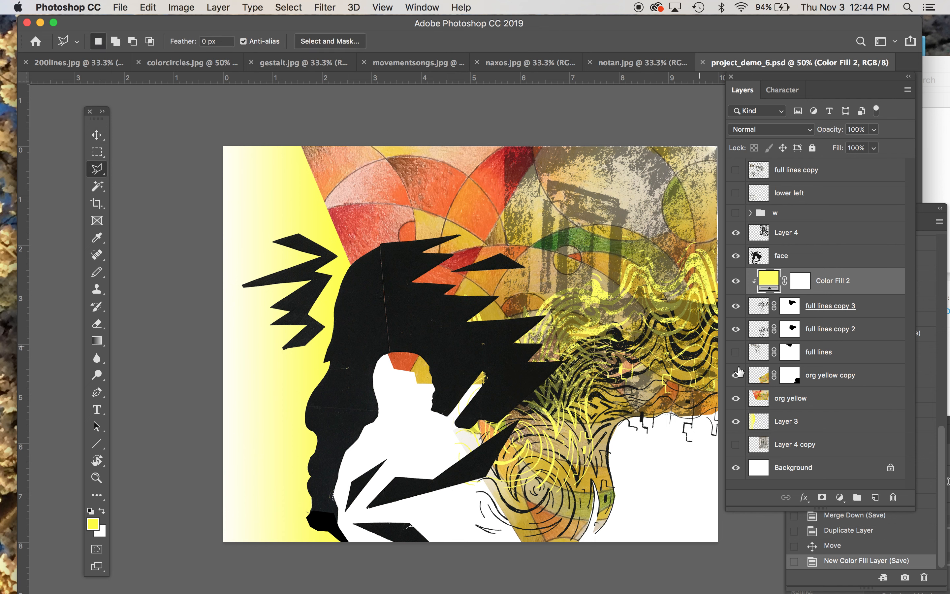
pyautogui.click(735, 399)
pyautogui.click(735, 399)
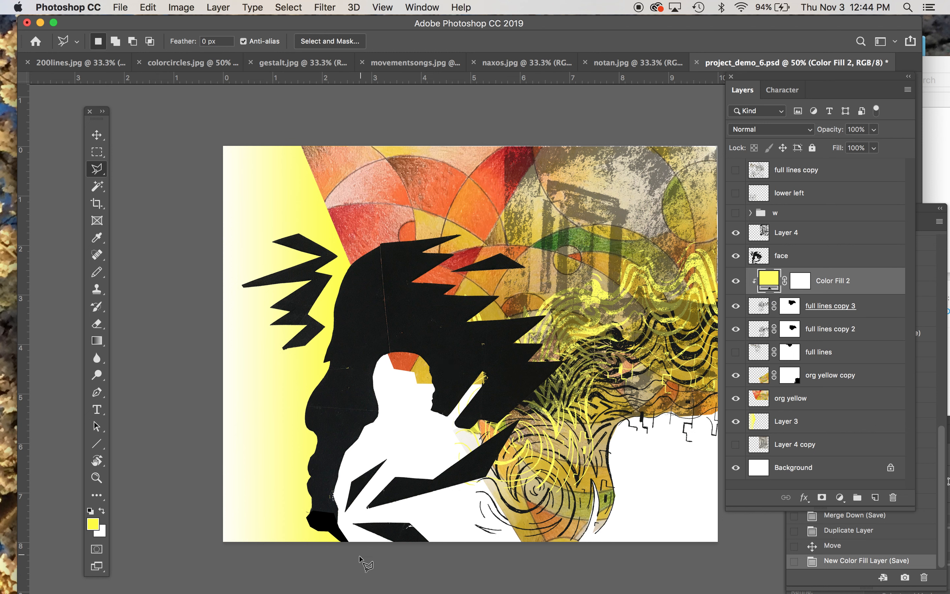
pyautogui.click(349, 555)
pyautogui.click(332, 516)
pyautogui.click(331, 462)
pyautogui.click(351, 410)
pyautogui.click(364, 346)
pyautogui.click(410, 343)
pyautogui.click(433, 351)
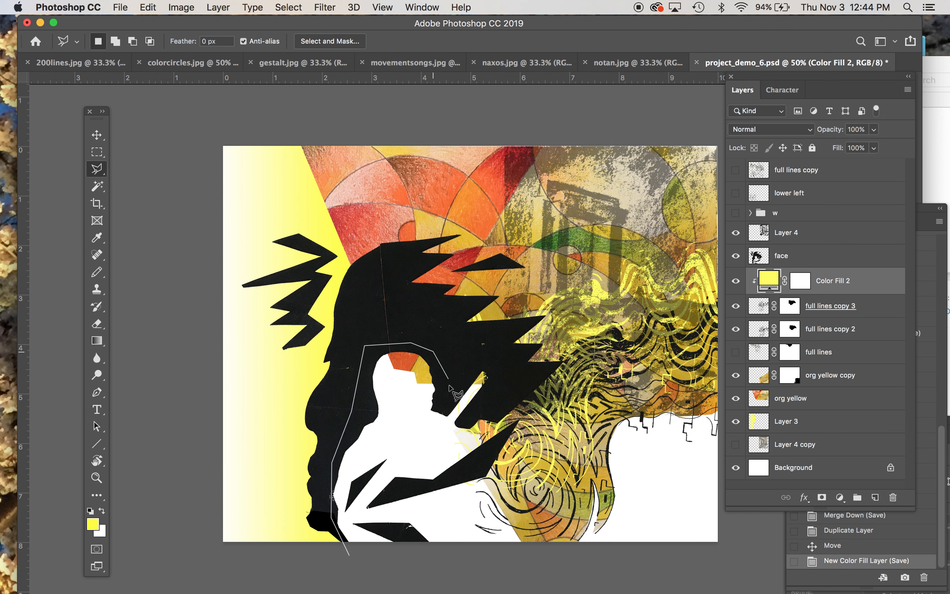
pyautogui.click(453, 400)
pyautogui.click(479, 358)
pyautogui.click(498, 378)
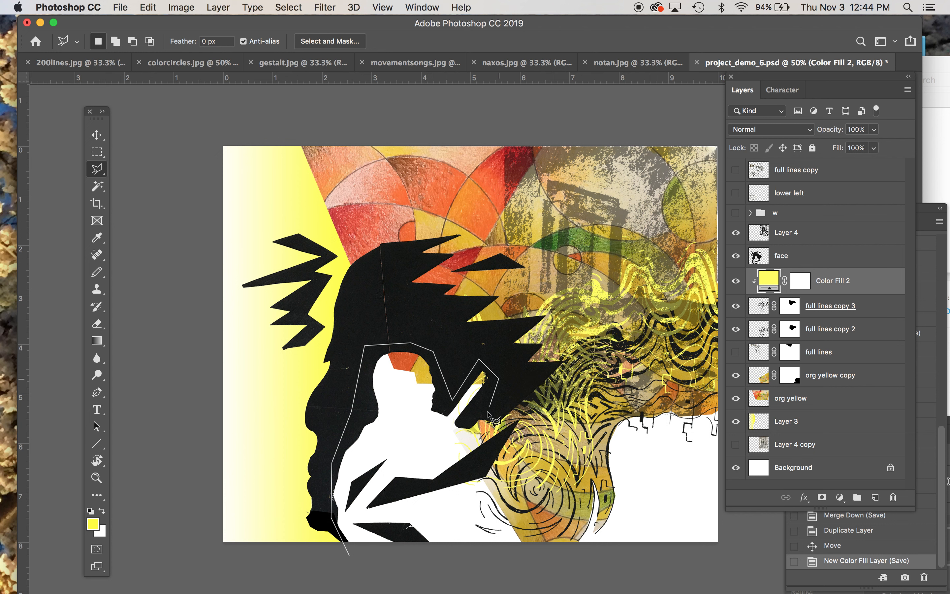
pyautogui.click(487, 410)
pyautogui.click(509, 395)
pyautogui.click(519, 421)
pyautogui.click(475, 468)
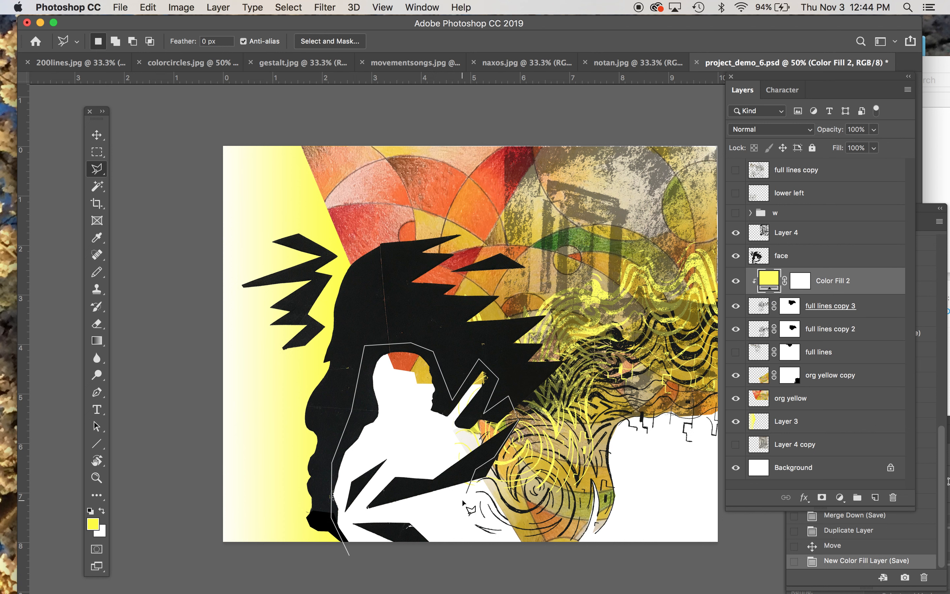
pyautogui.click(476, 478)
pyautogui.click(507, 519)
pyautogui.click(521, 545)
pyautogui.doubleClick(380, 554)
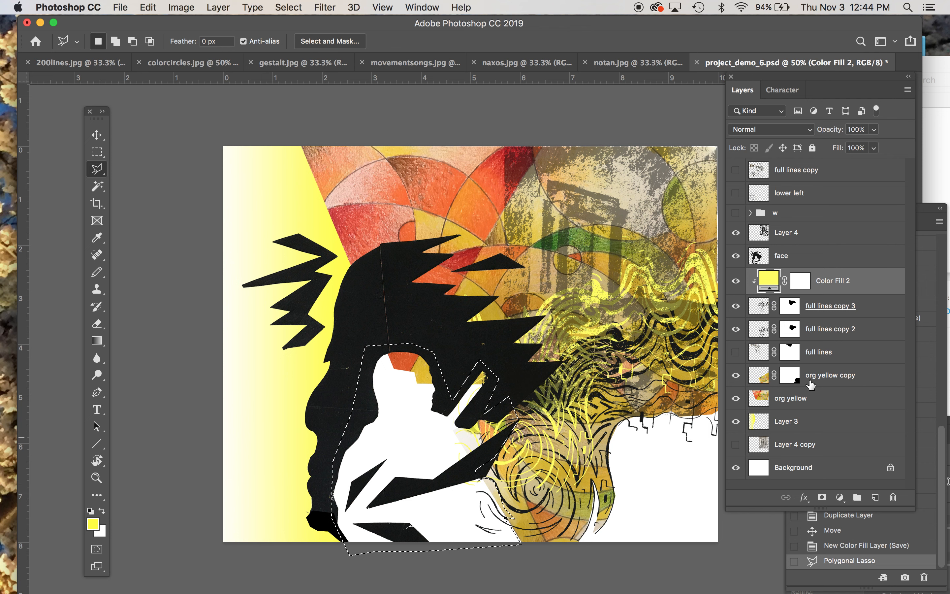
# Create a new empty layer directly beneath the face layer and check what the face layer covers.
pyautogui.click(832, 259)
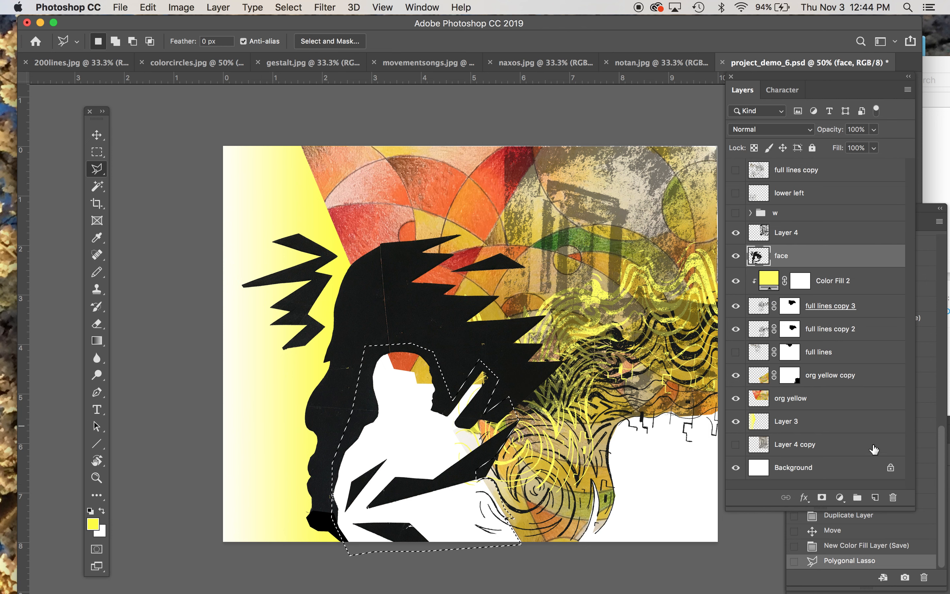
pyautogui.click(875, 497)
pyautogui.moveTo(807, 281); pyautogui.dragTo(804, 237)
pyautogui.click(736, 258)
pyautogui.click(736, 257)
pyautogui.click(793, 280)
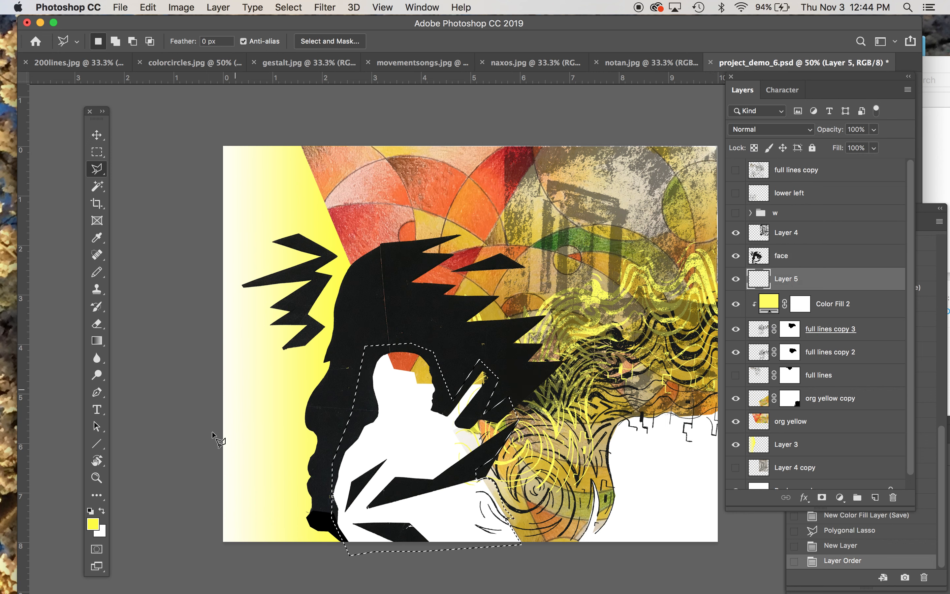
# Fill the figure selection with white on the new layer using the Paint Bucket, and deselect.
pyautogui.click(102, 511)
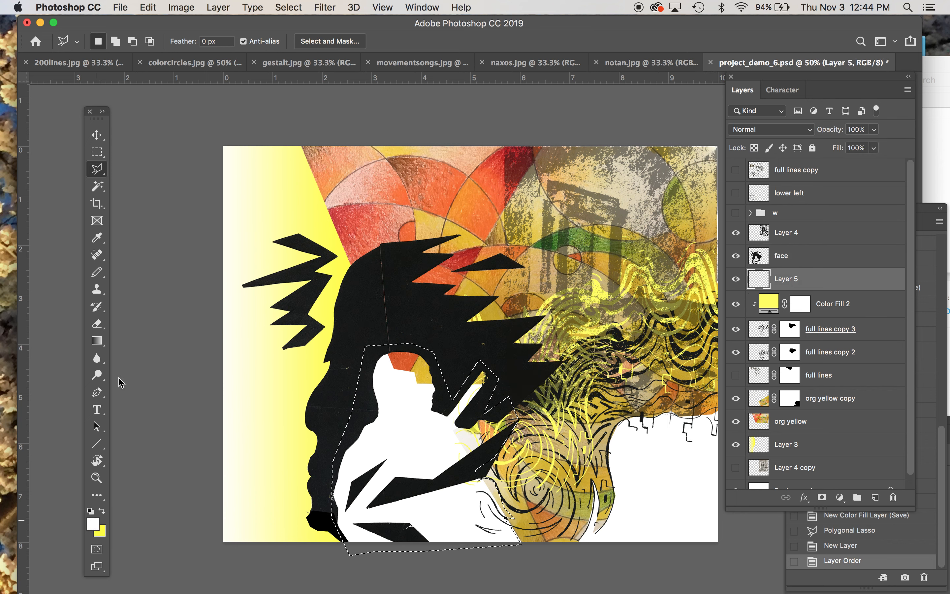
pyautogui.click(97, 340)
pyautogui.click(165, 351)
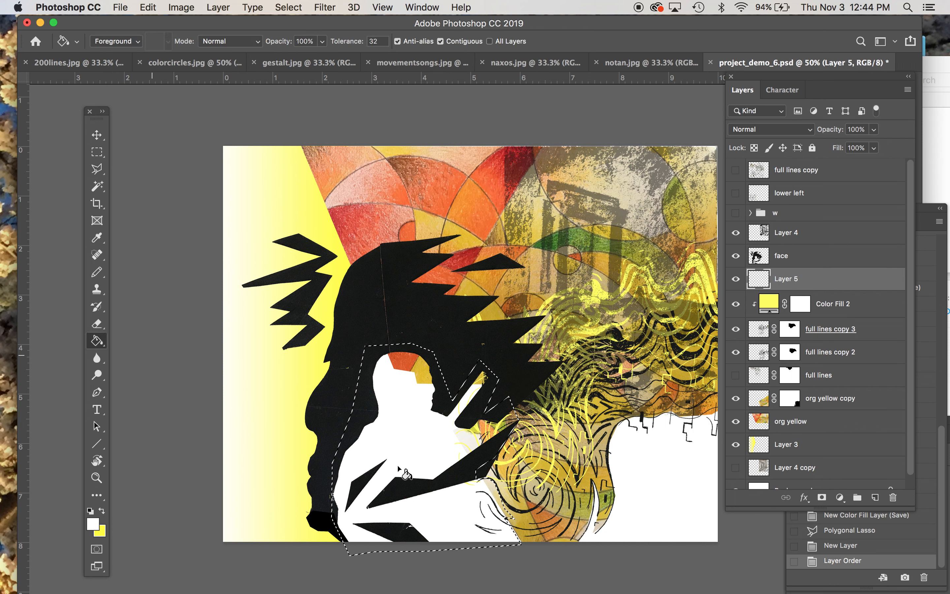
pyautogui.click(428, 461)
pyautogui.press('cmd+d')
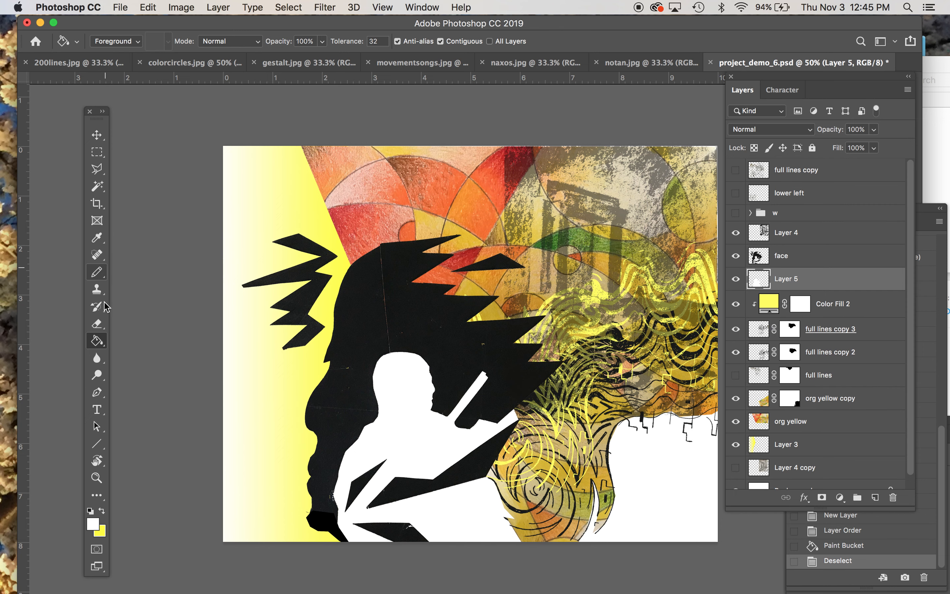
# Paint short curved white strokes beside the center of the lower swirl with the 15 px Pencil.
pyautogui.click(98, 272)
pyautogui.press('cmd+plus')
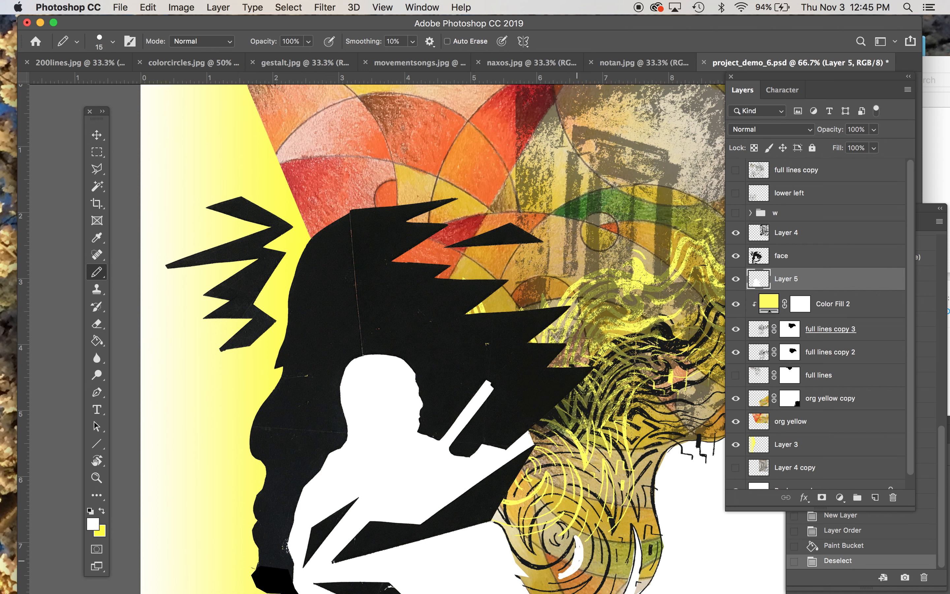
pyautogui.moveTo(573, 537); pyautogui.dragTo(572, 535)
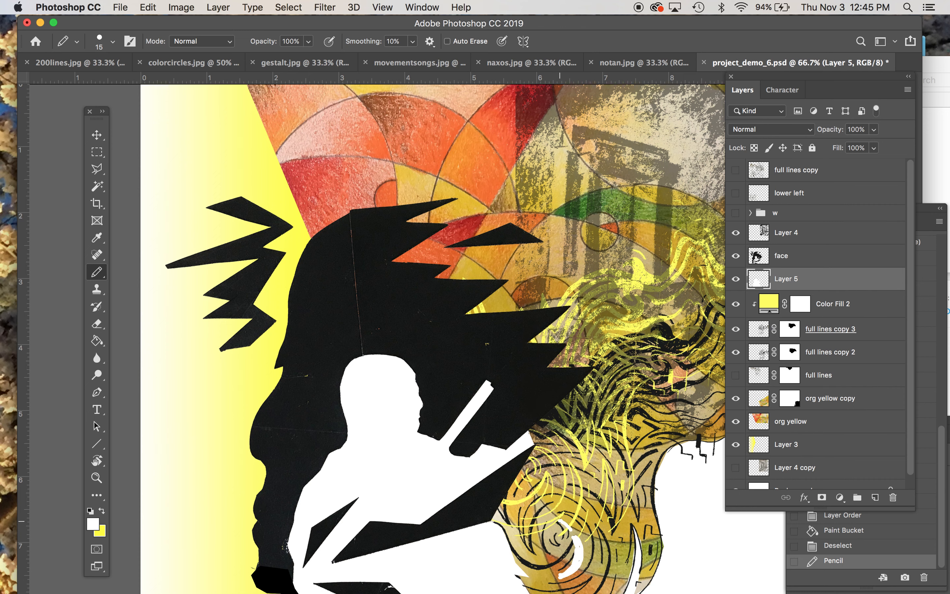
pyautogui.moveTo(566, 521); pyautogui.dragTo(561, 521)
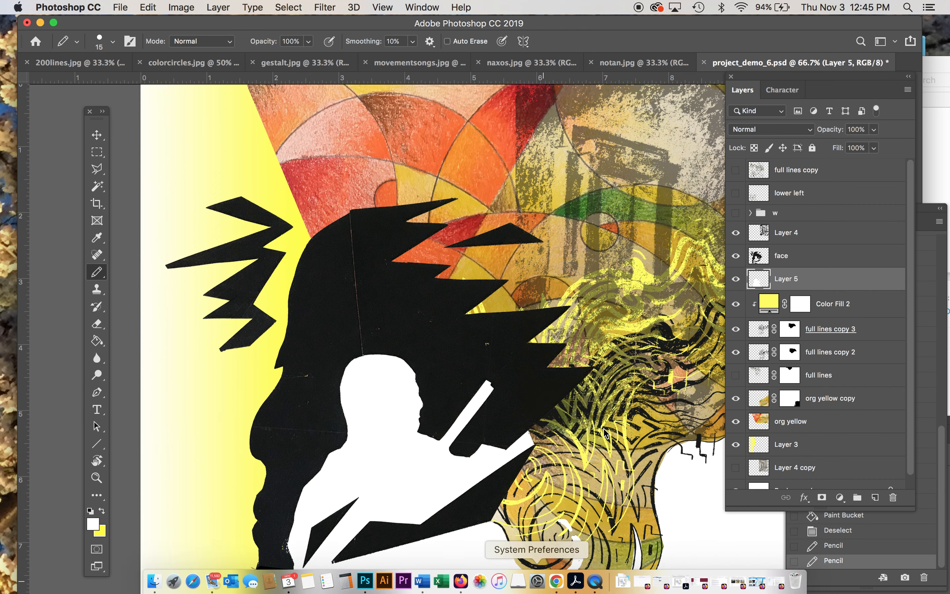
pyautogui.press('super+minus')
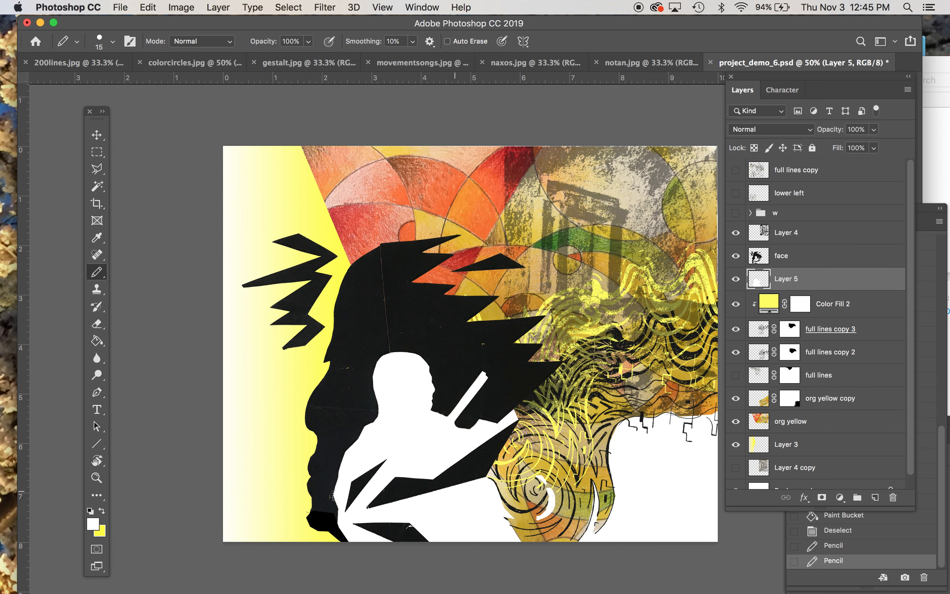
# Select a thin pointed sliver along the canvas's lower edge beneath the swirl, fill it with white, and deselect.
pyautogui.press('l')
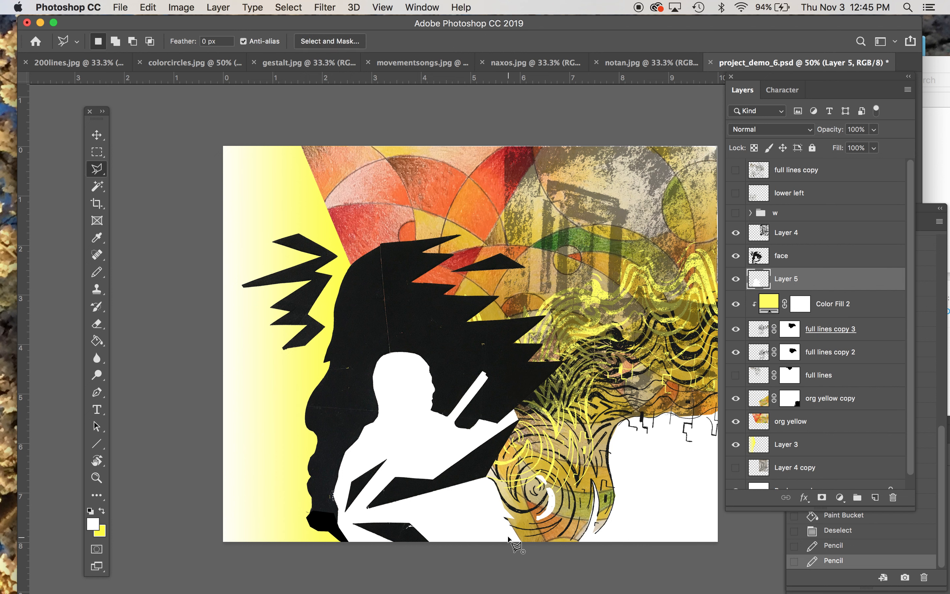
pyautogui.click(508, 538)
pyautogui.click(549, 532)
pyautogui.click(560, 522)
pyautogui.click(522, 544)
pyautogui.doubleClick(506, 543)
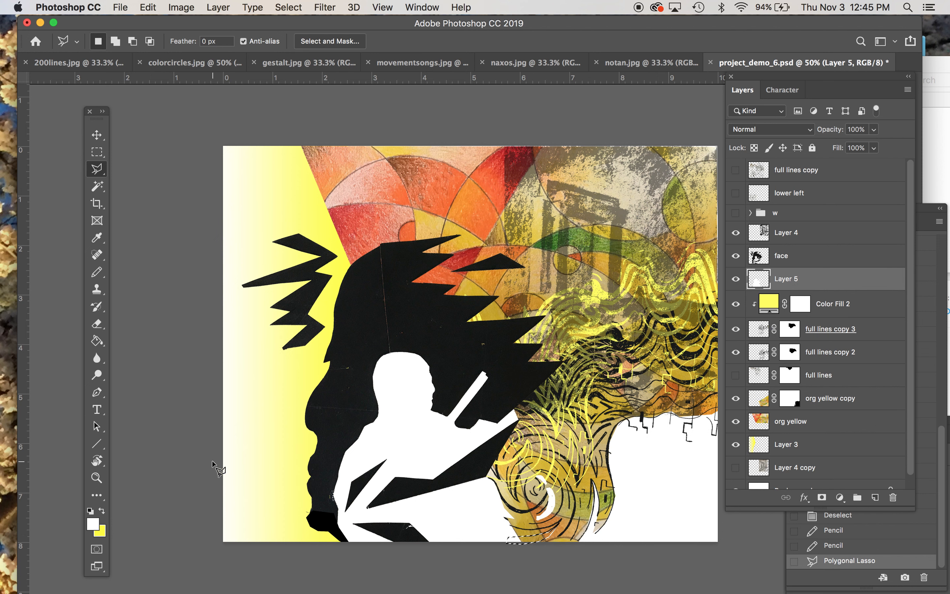
pyautogui.click(97, 340)
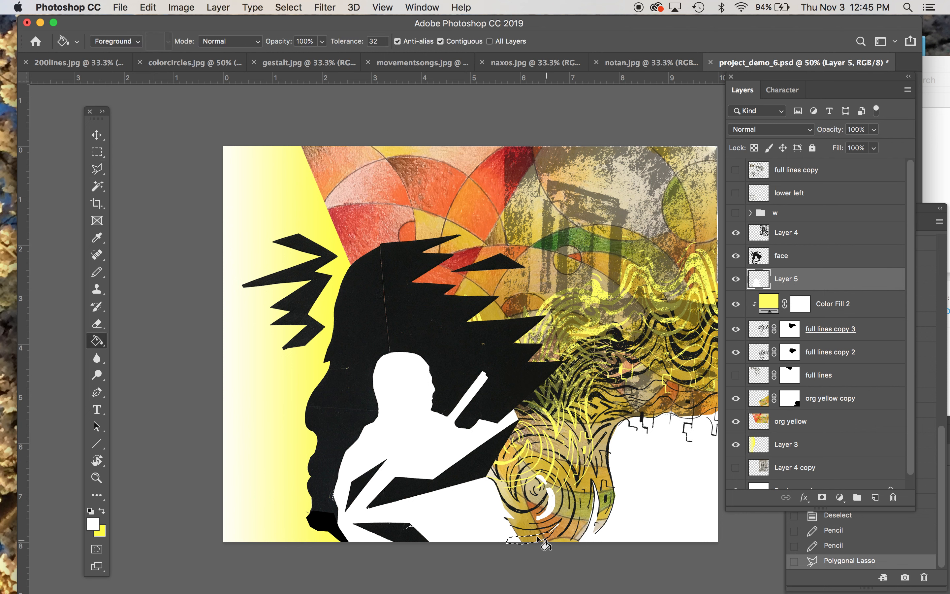
pyautogui.click(536, 538)
pyautogui.press('super+d')
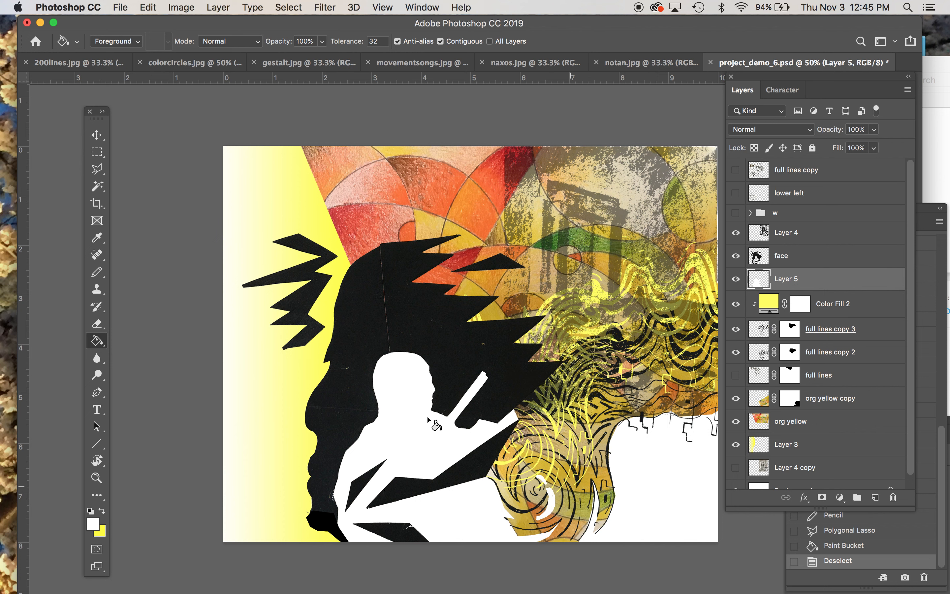
# Select a narrow curved sliver to the upper right of the swirl's center, fill it with white, and deselect.
pyautogui.click(98, 169)
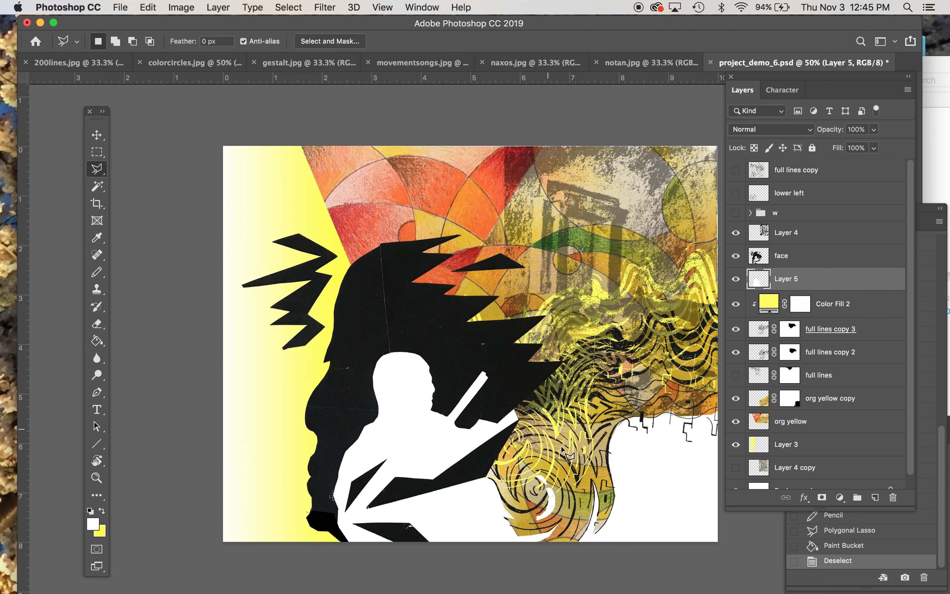
pyautogui.click(573, 490)
pyautogui.click(573, 471)
pyautogui.doubleClick(554, 449)
pyautogui.click(554, 449)
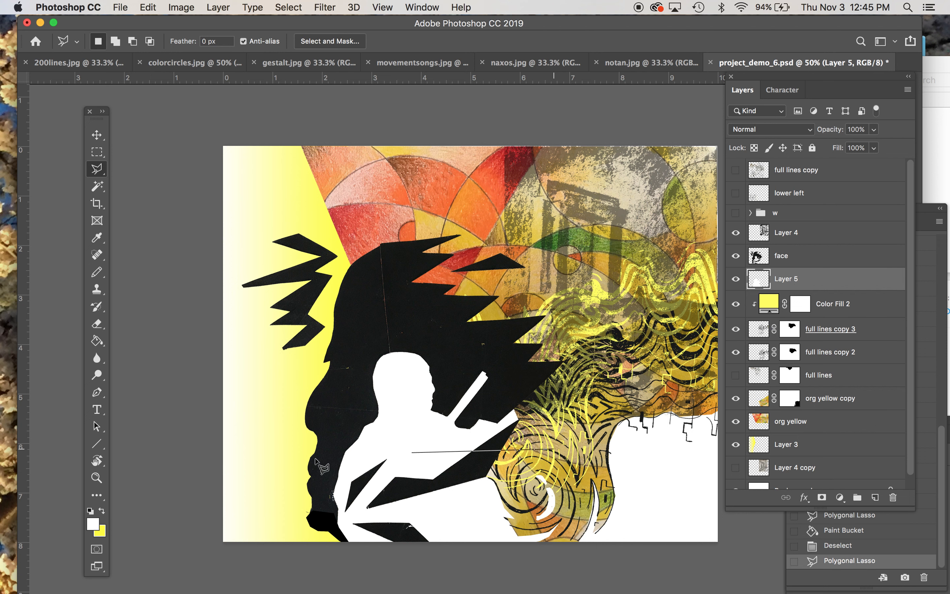
pyautogui.click(483, 477)
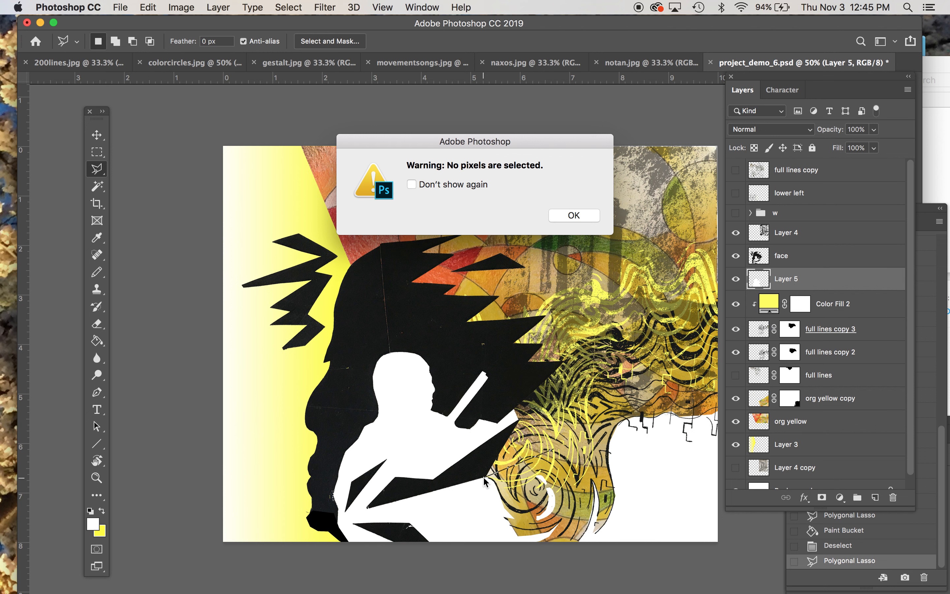
pyautogui.press('Return')
pyautogui.press('super+z')
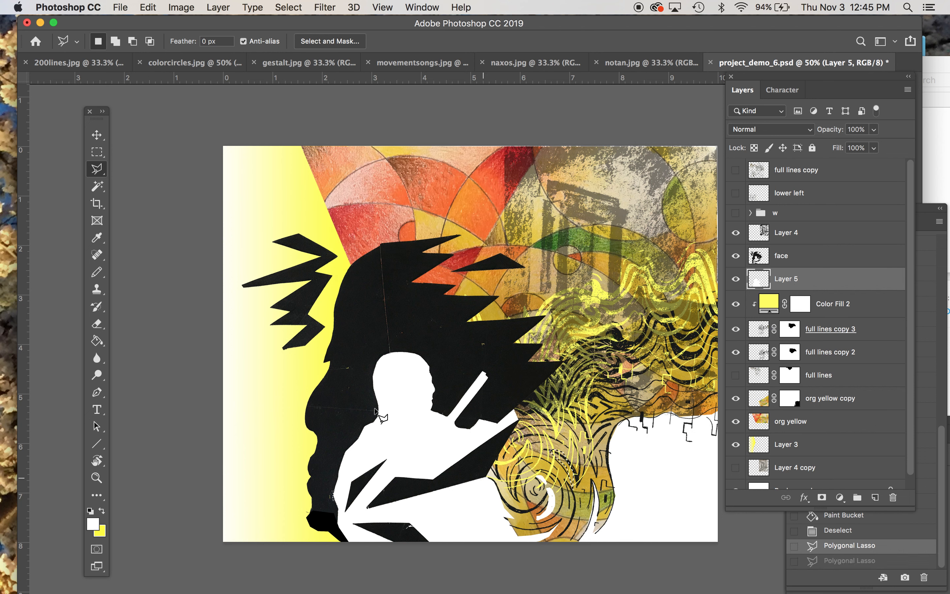
pyautogui.click(97, 340)
pyautogui.click(568, 465)
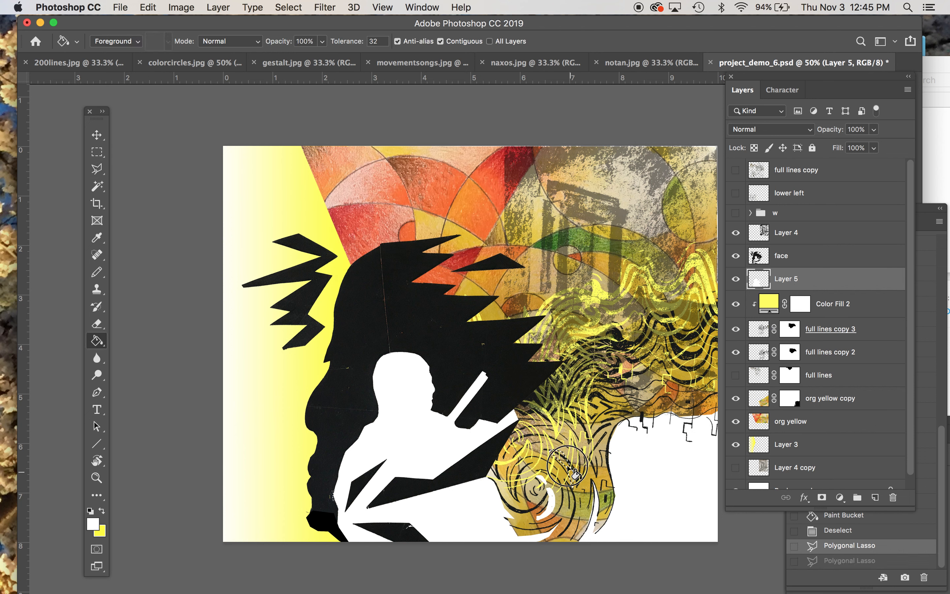
pyautogui.press('super+d')
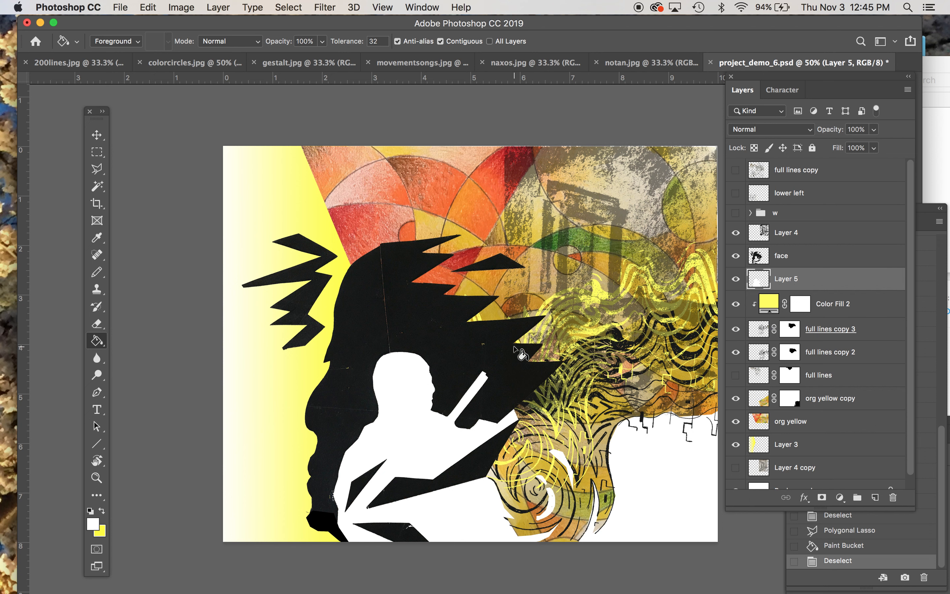
# Select another small sliver to the left of the swirl's center, fill it with white, deselect, and save the document.
pyautogui.click(97, 168)
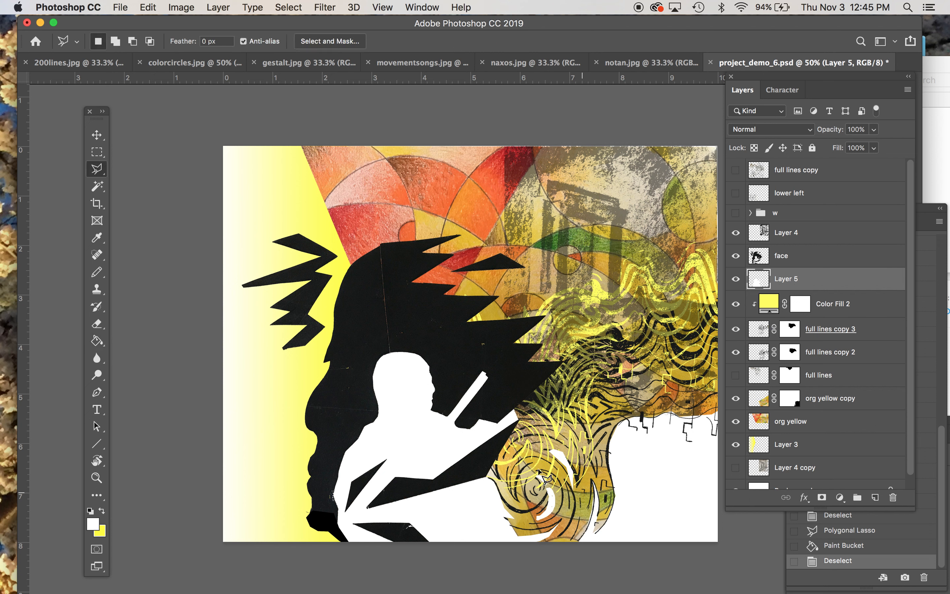
pyautogui.click(511, 479)
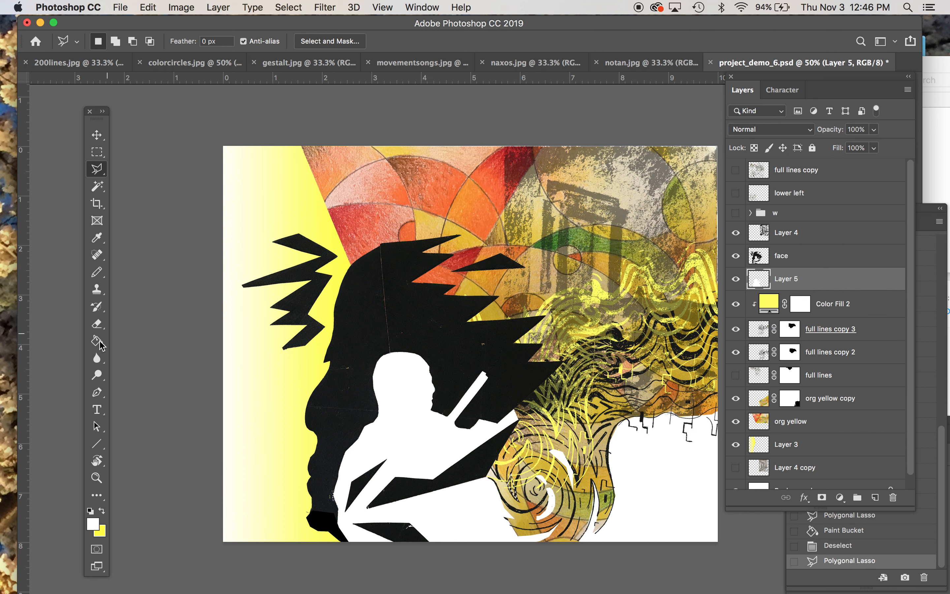
pyautogui.click(98, 340)
pyautogui.click(512, 489)
pyautogui.press('cmd+d')
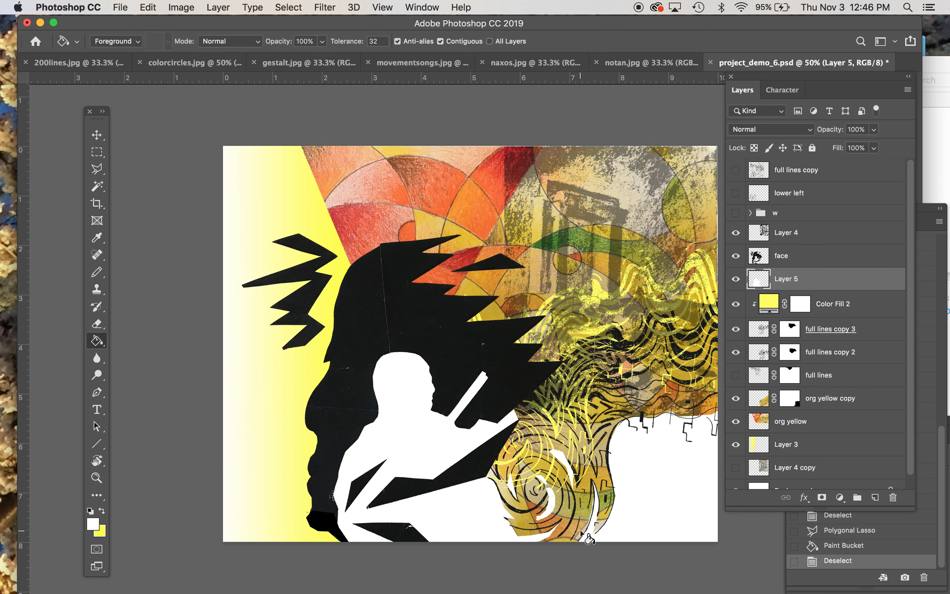
pyautogui.press('cmd+s')
pyautogui.press('cmd+minus')
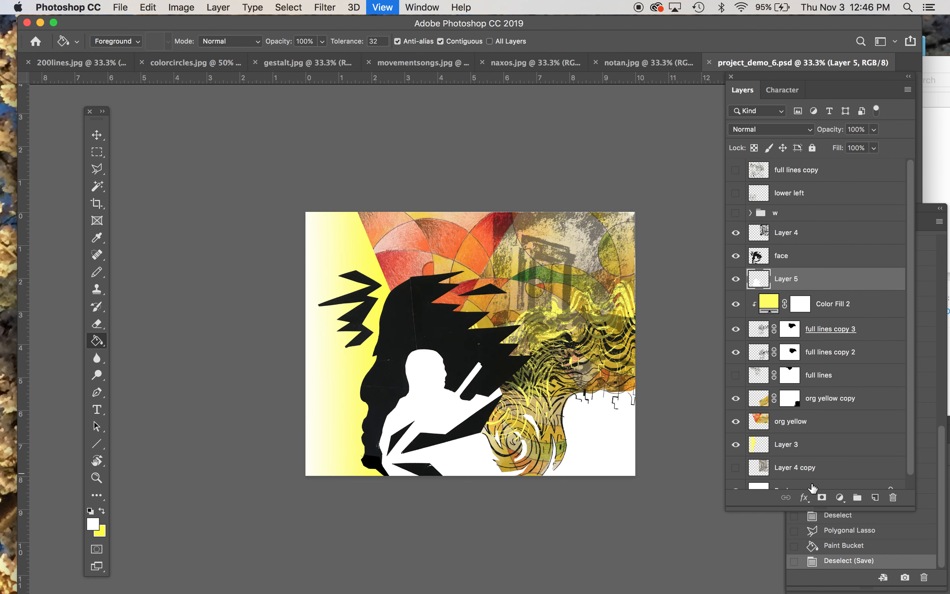
# Toggle Layer 4 off and on to identify its content, and rename it naxos.
pyautogui.click(811, 422)
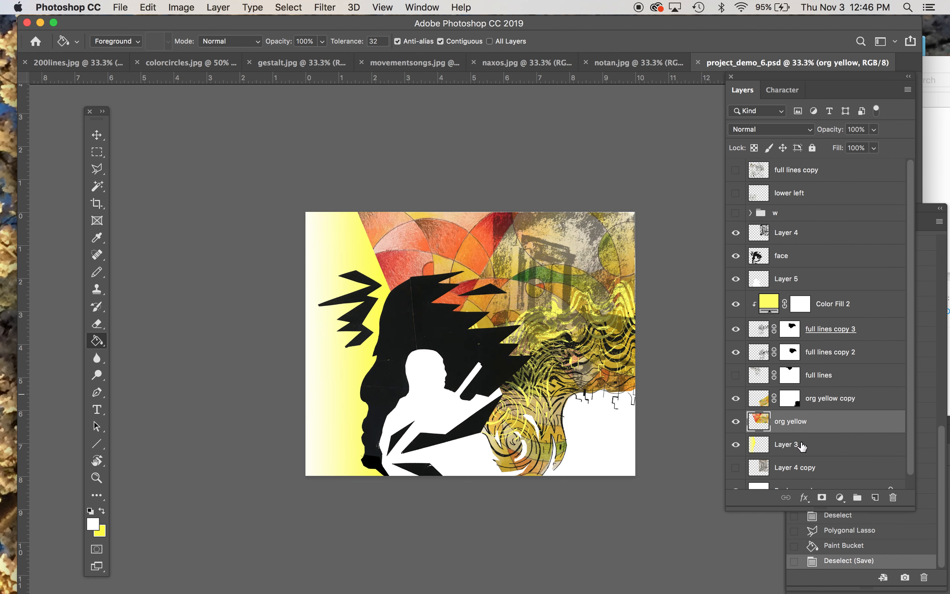
pyautogui.click(768, 397)
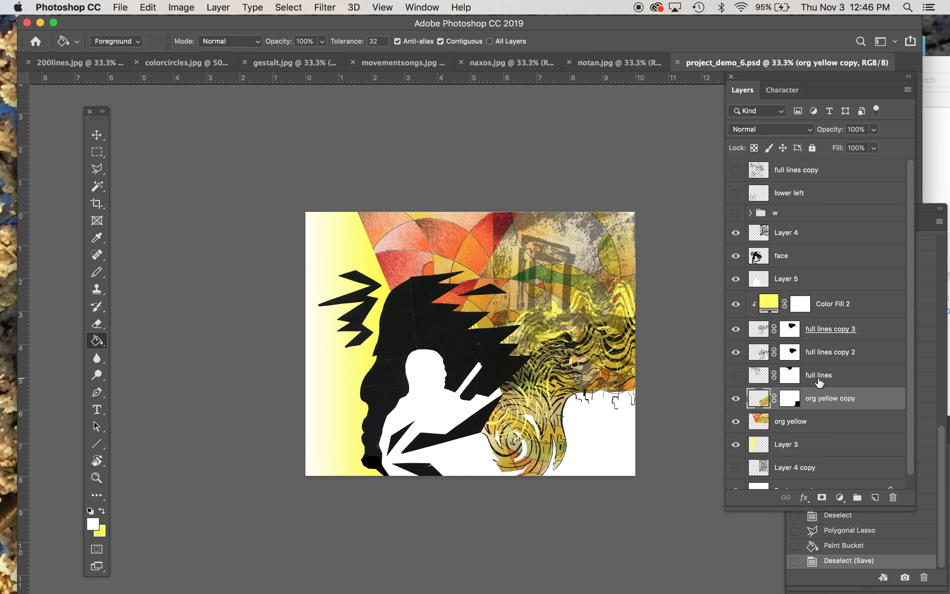
pyautogui.click(735, 232)
pyautogui.click(736, 232)
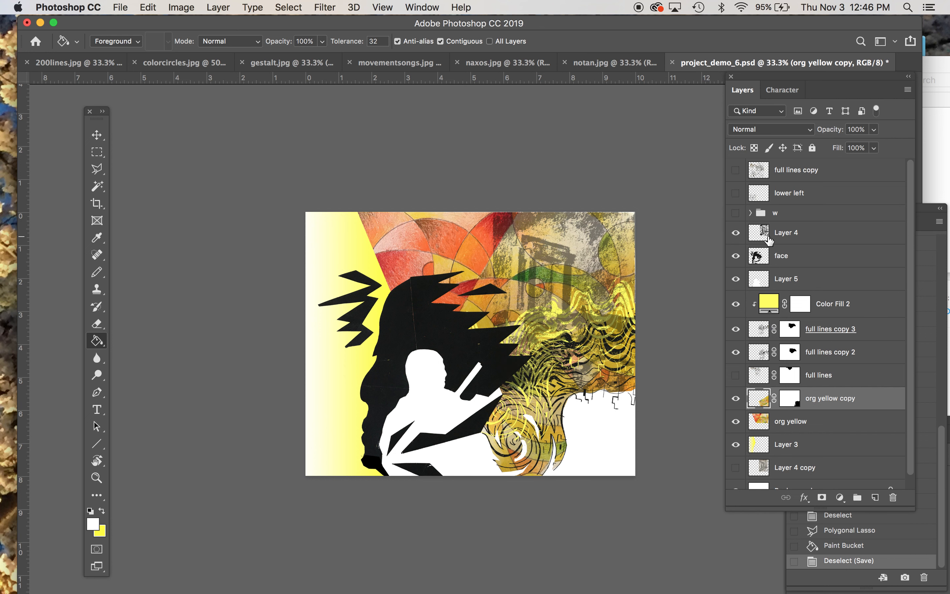
pyautogui.doubleClick(785, 232)
pyautogui.write('naxos')
pyautogui.press('Return')
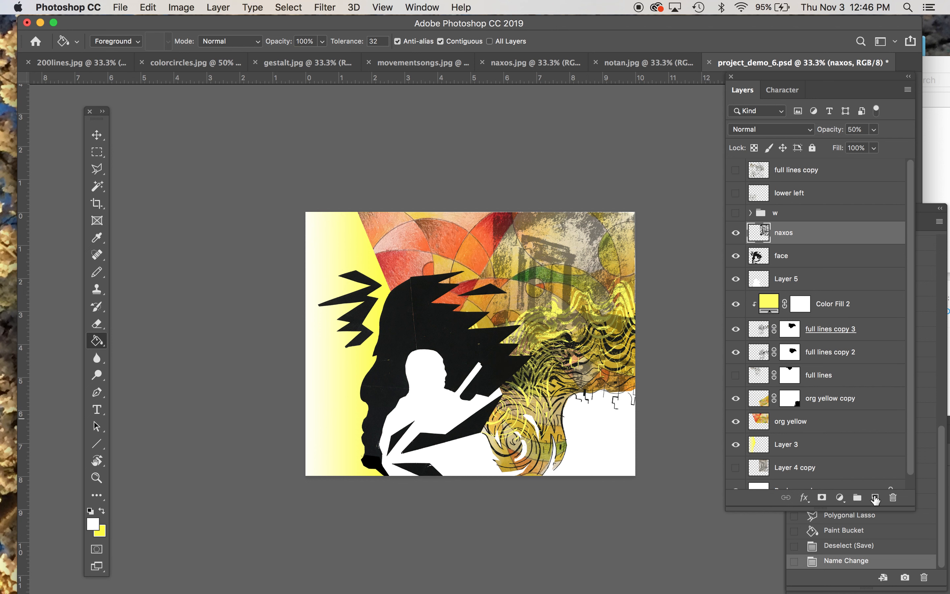
# Add a new empty layer directly above the org yellow copy layer.
pyautogui.click(764, 399)
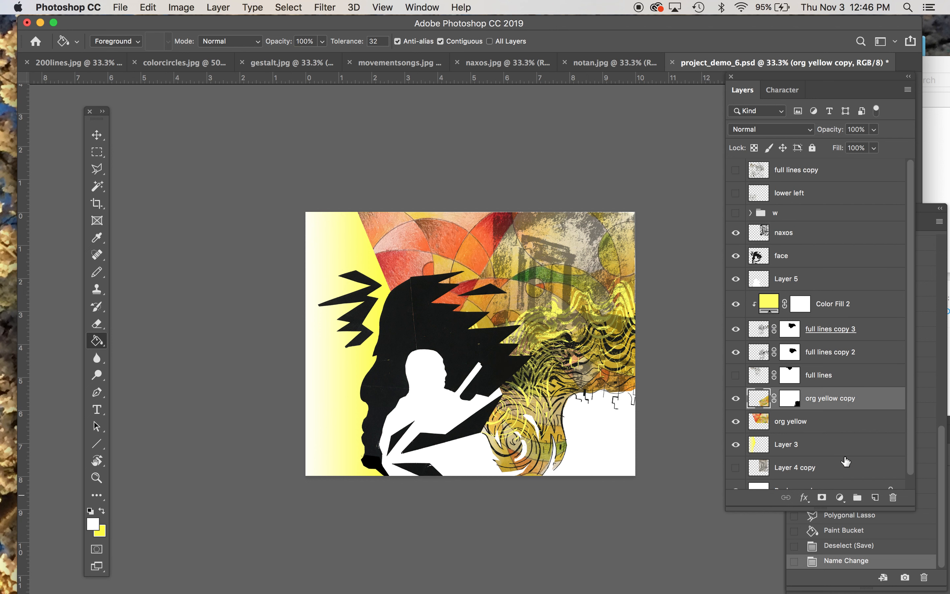
pyautogui.click(875, 498)
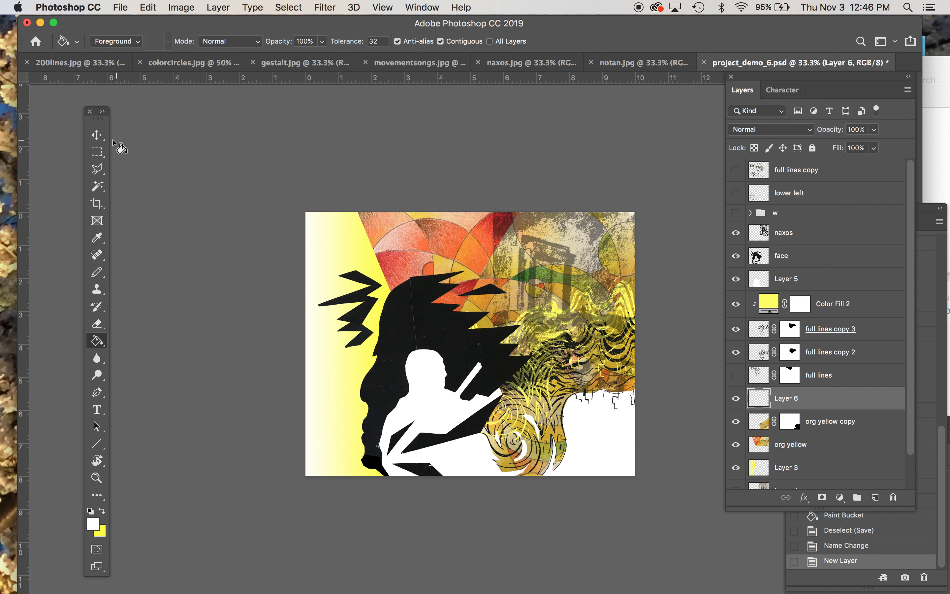
pyautogui.click(97, 168)
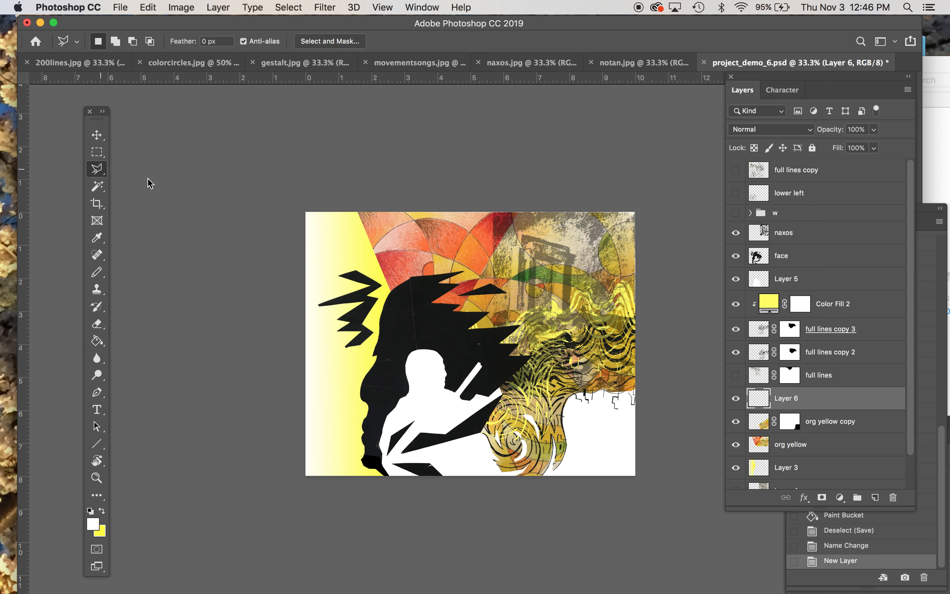
pyautogui.click(379, 254)
pyautogui.click(360, 261)
pyautogui.doubleClick(314, 306)
pyautogui.press('super+z')
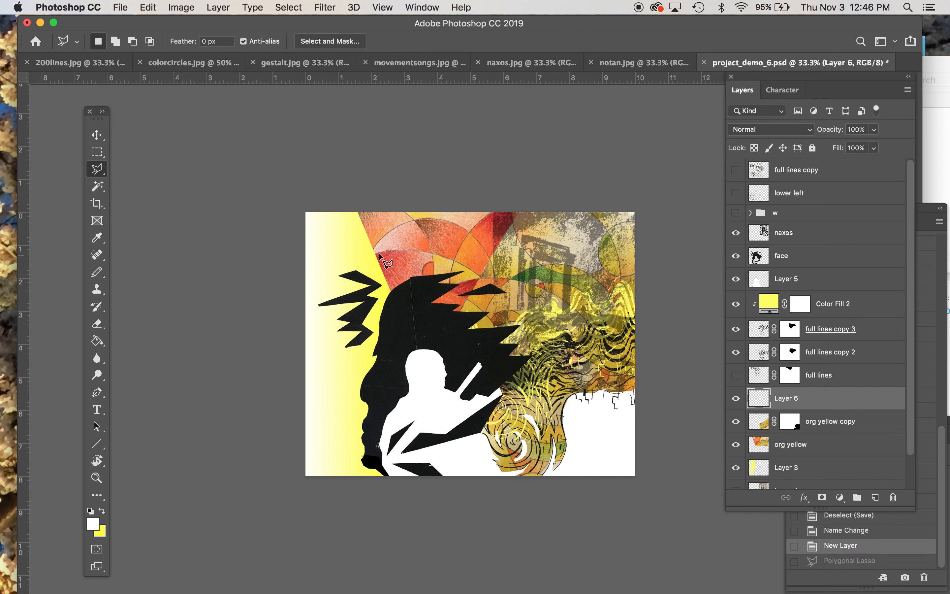
# Outline a polygonal area around the black spikes in front of the head with the Polygonal Lasso on Layer 6.
pyautogui.click(362, 258)
pyautogui.click(345, 276)
pyautogui.click(328, 313)
pyautogui.click(388, 328)
pyautogui.doubleClick(396, 291)
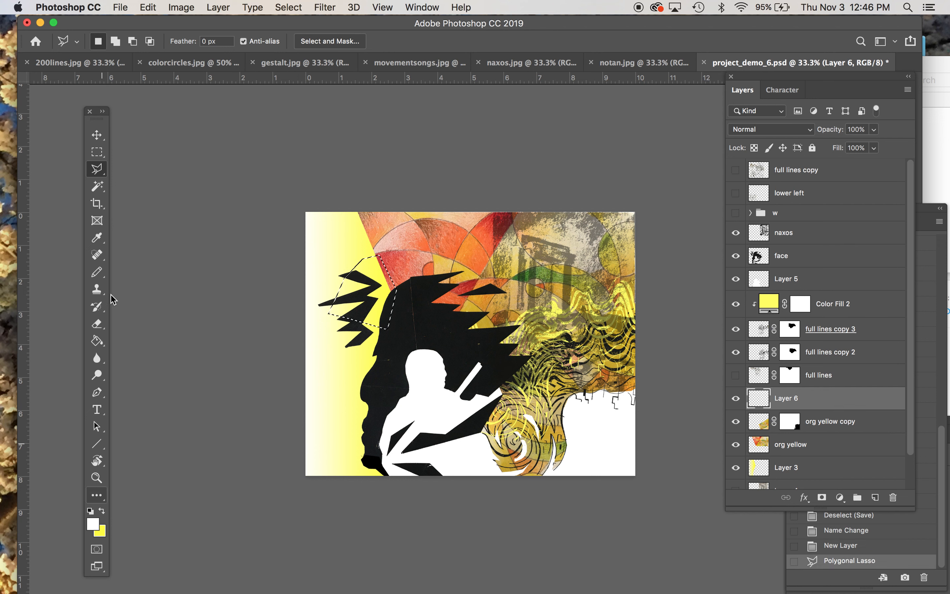
# Sample dark red c13533 from the circle edge, fill the selected area with a linear red-to-transparent gradient, and deselect.
pyautogui.moveTo(101, 346); pyautogui.dragTo(135, 340)
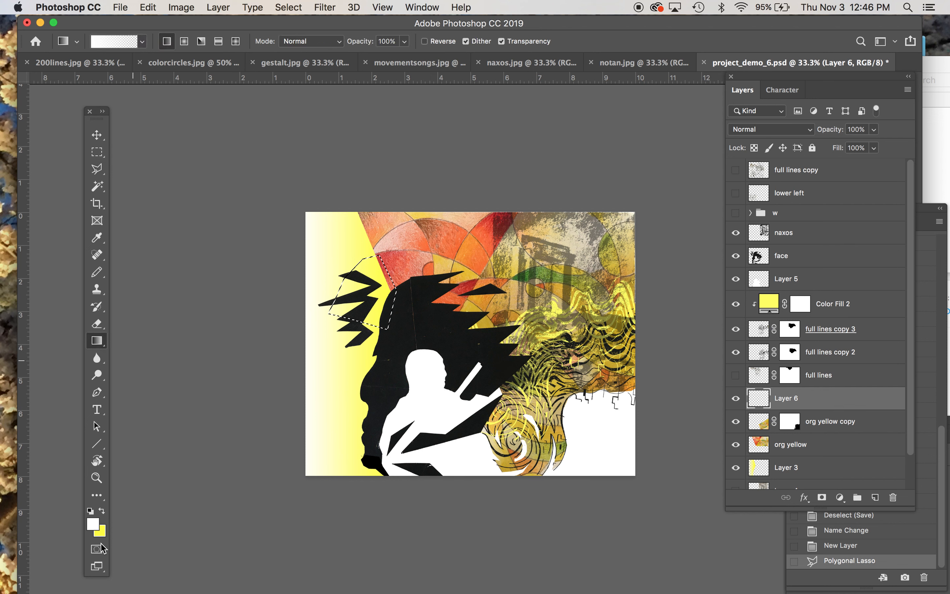
pyautogui.click(95, 523)
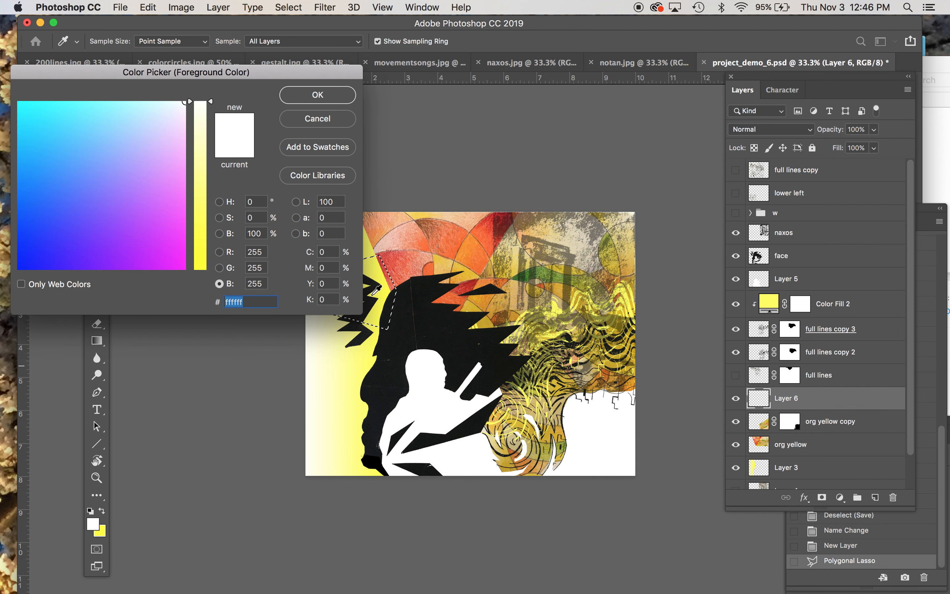
pyautogui.click(380, 257)
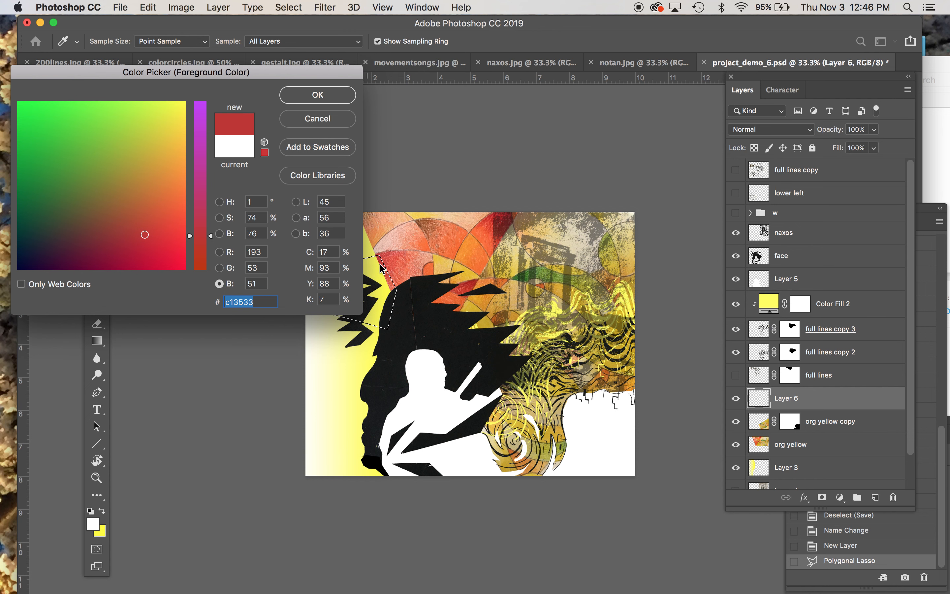
pyautogui.click(318, 99)
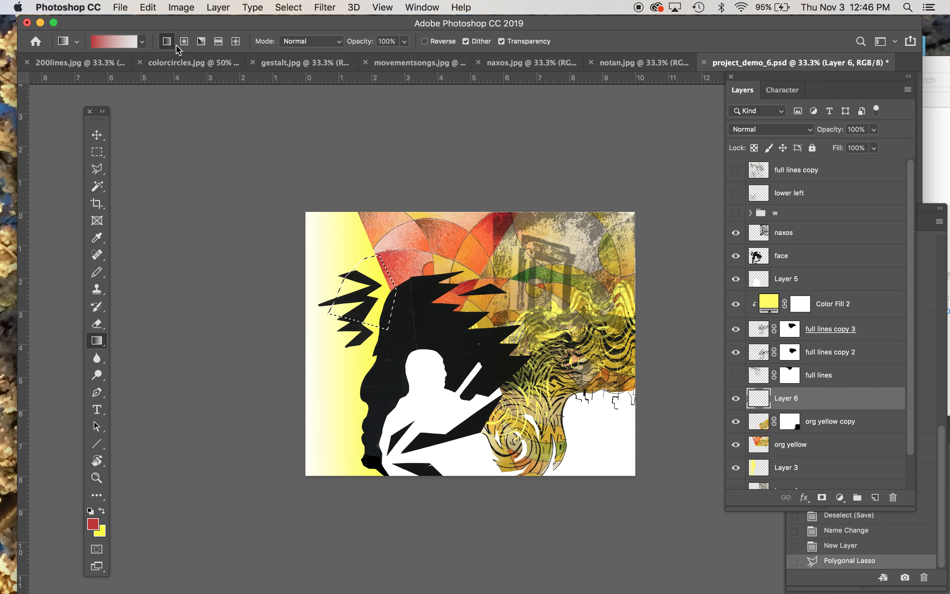
pyautogui.moveTo(389, 281); pyautogui.dragTo(348, 310)
pyautogui.press('super+d')
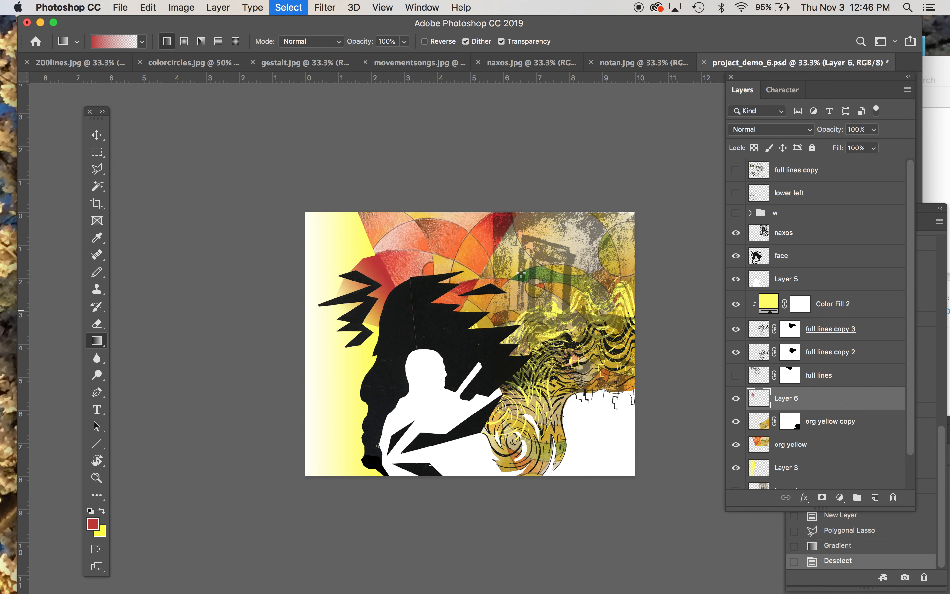
# Restore the selection, sample the lighter red e55743 as foreground color, and clear the dark red gradient from Layer 6.
pyautogui.press('super+z')
pyautogui.click(93, 524)
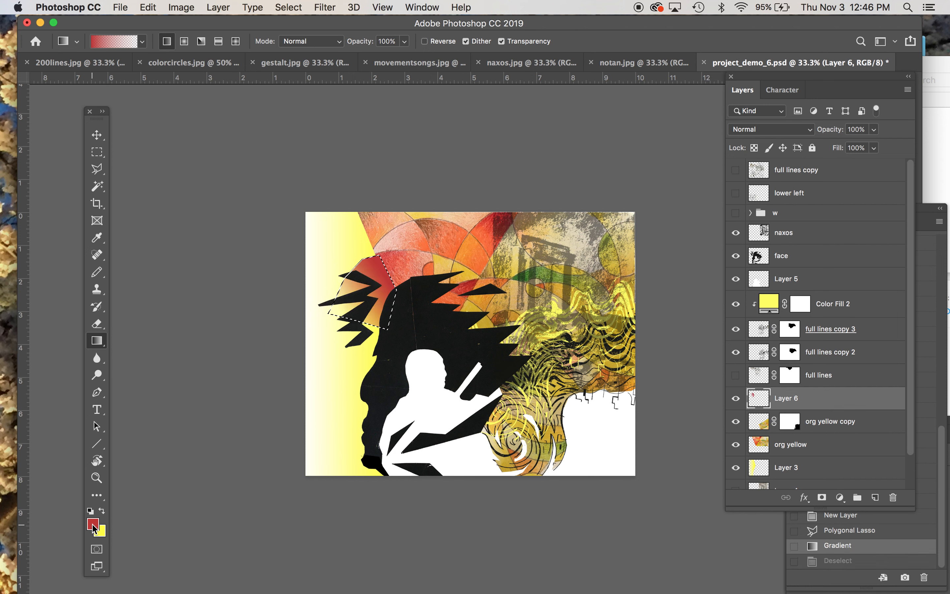
pyautogui.click(397, 262)
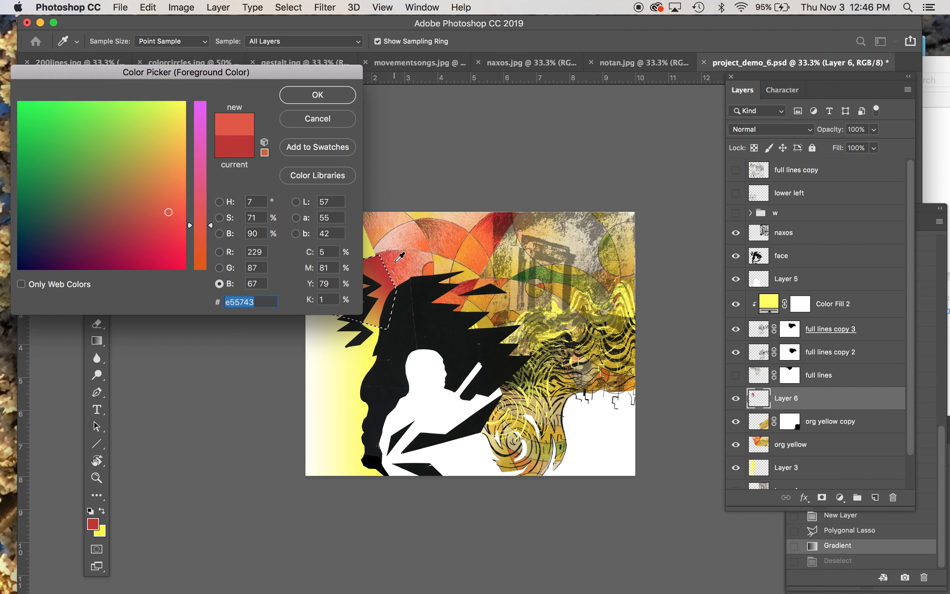
pyautogui.click(316, 96)
pyautogui.press('Delete')
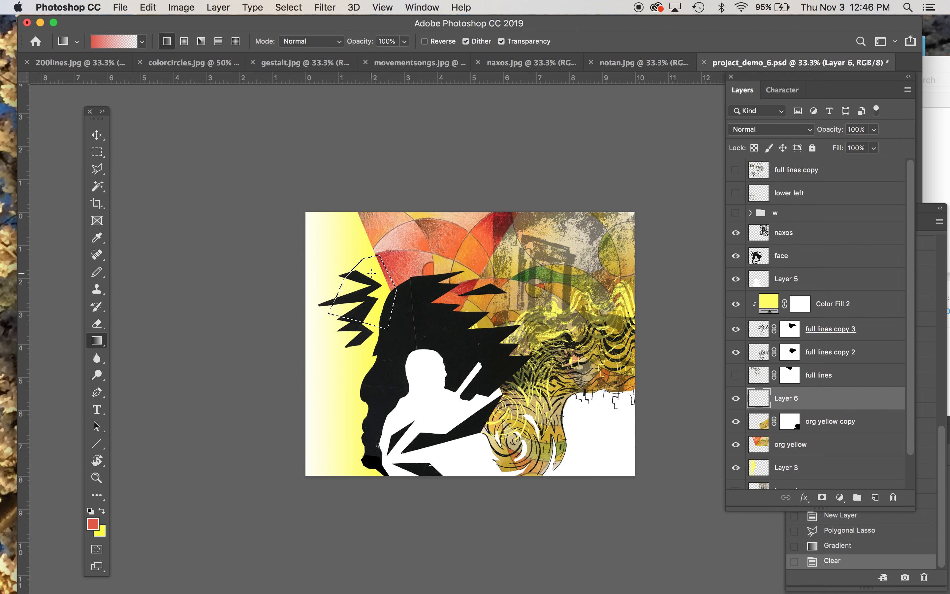
# Try linear gradients in the lighter red across the selected area, clear the result from Layer 6, and deselect.
pyautogui.moveTo(394, 255); pyautogui.dragTo(360, 293)
pyautogui.press('super+z')
pyautogui.moveTo(383, 266); pyautogui.dragTo(354, 309)
pyautogui.press('super+d')
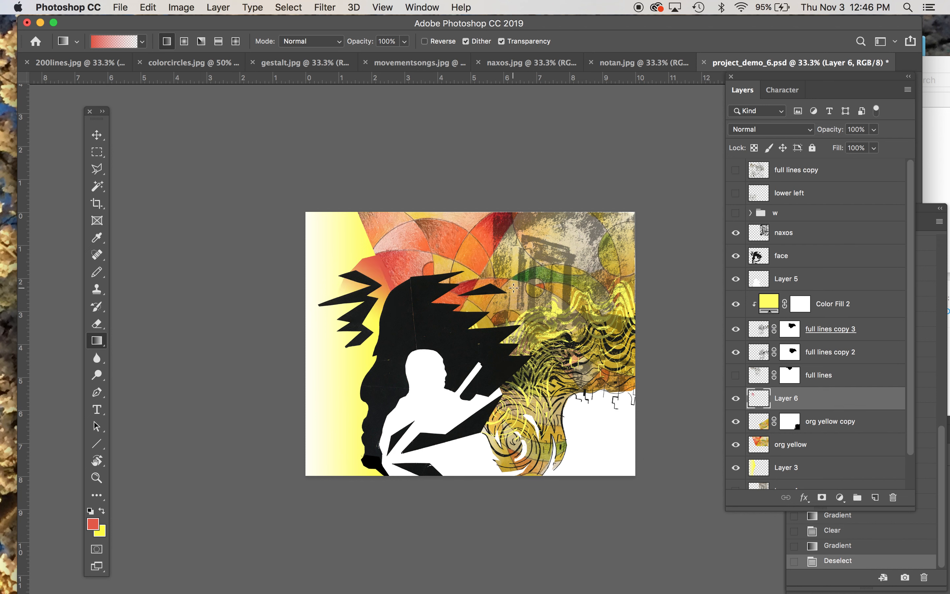
pyautogui.press('super+z')
pyautogui.press('Delete')
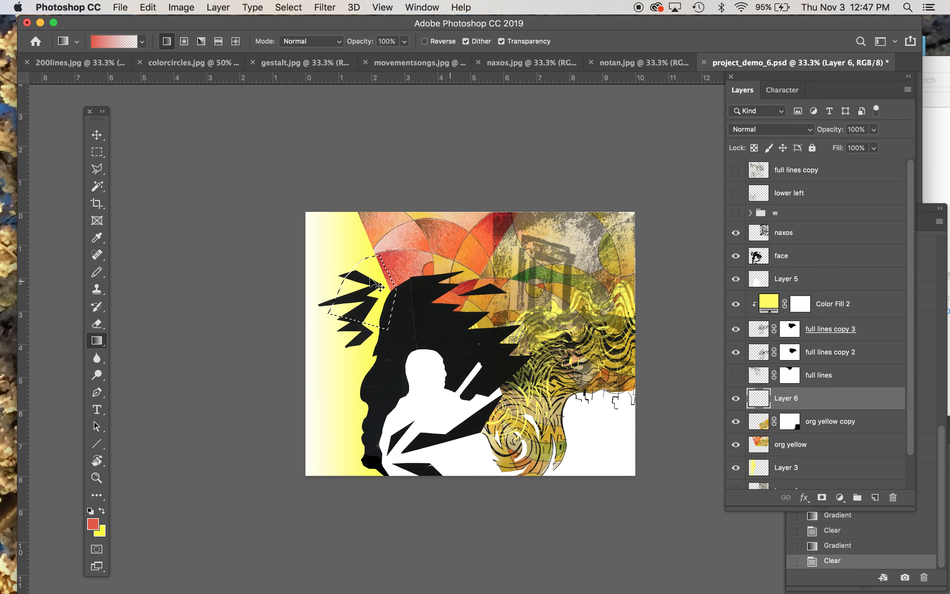
pyautogui.press('super+d')
# Outline a larger area around the spikes out to the canvas edge, fill it with a linear light-red-to-transparent gradient, and deselect.
pyautogui.click(97, 170)
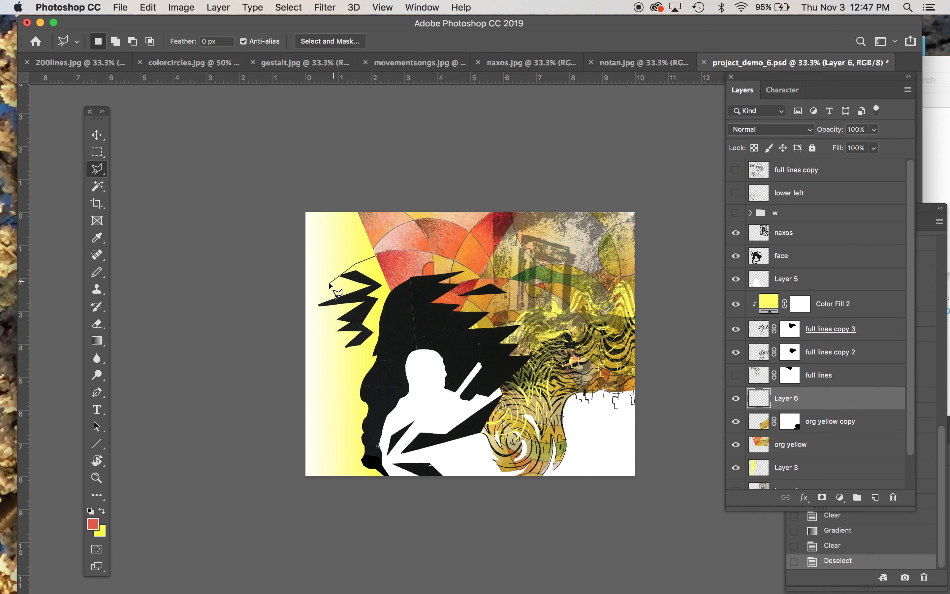
pyautogui.click(297, 318)
pyautogui.click(378, 361)
pyautogui.doubleClick(407, 301)
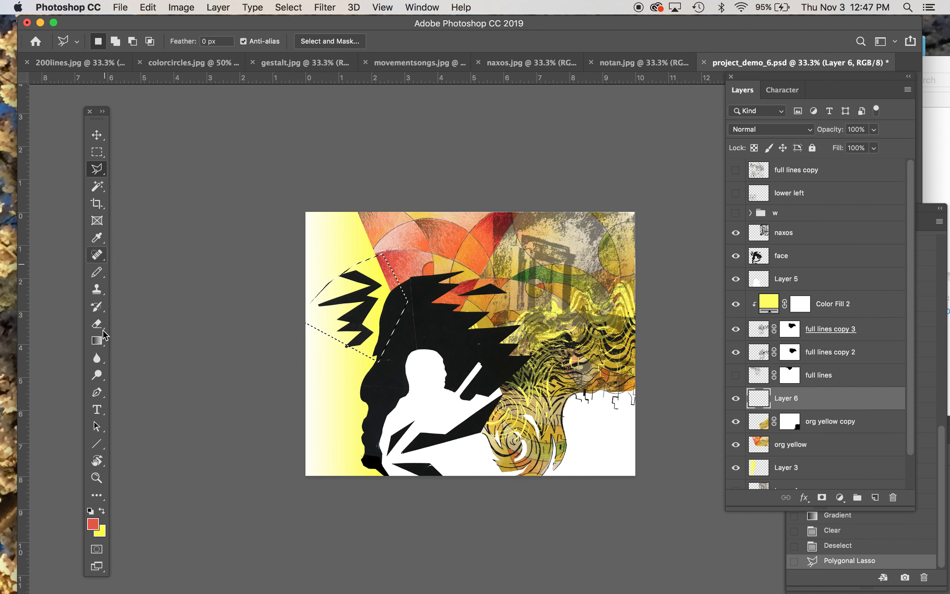
pyautogui.click(98, 340)
pyautogui.moveTo(386, 279); pyautogui.dragTo(340, 320)
pyautogui.press('cmd+d')
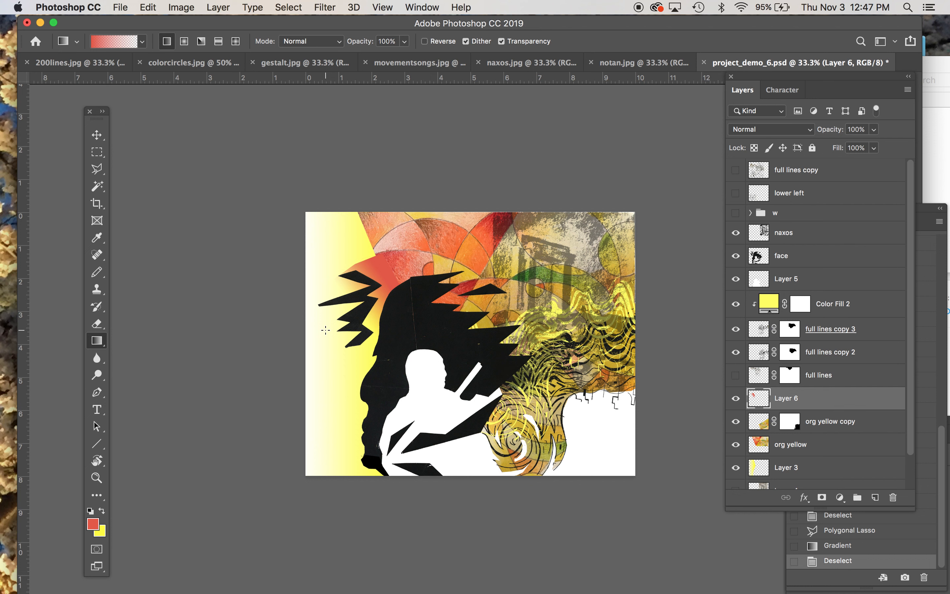
# On the org yellow layer, outline a wedge of the circle pattern above the head with the Polygonal Lasso.
pyautogui.click(97, 170)
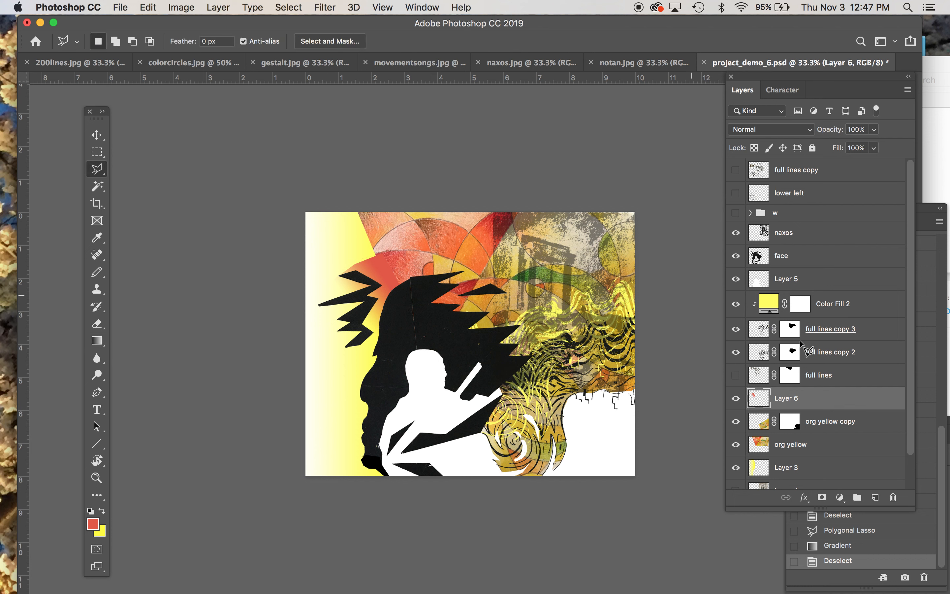
pyautogui.click(787, 443)
pyautogui.click(97, 152)
pyautogui.click(97, 169)
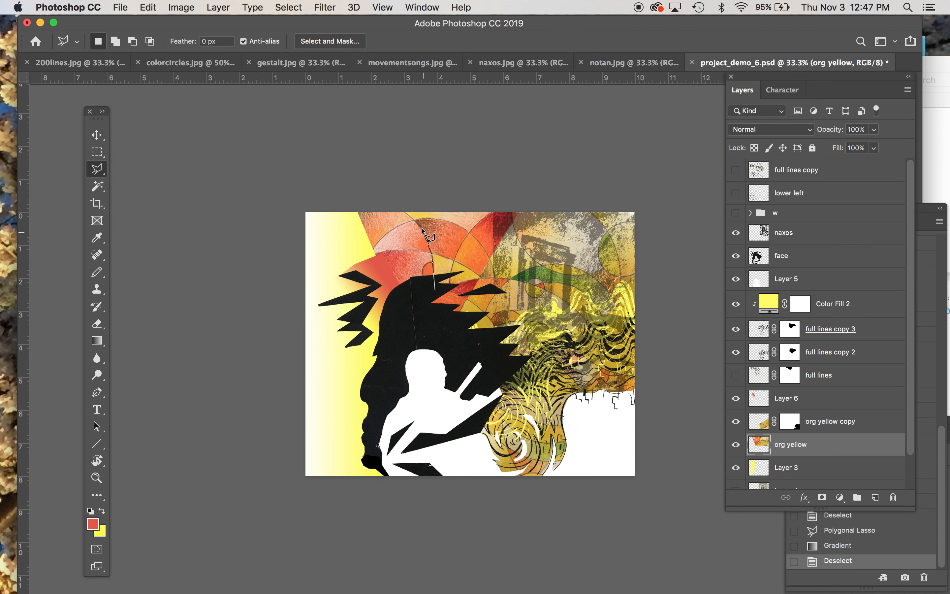
pyautogui.click(401, 209)
pyautogui.click(458, 244)
pyautogui.click(449, 272)
pyautogui.doubleClick(448, 299)
# Toggle the org yellow layer's visibility to check it, and copy the selected wedge onto a new layer.
pyautogui.click(737, 443)
pyautogui.click(736, 444)
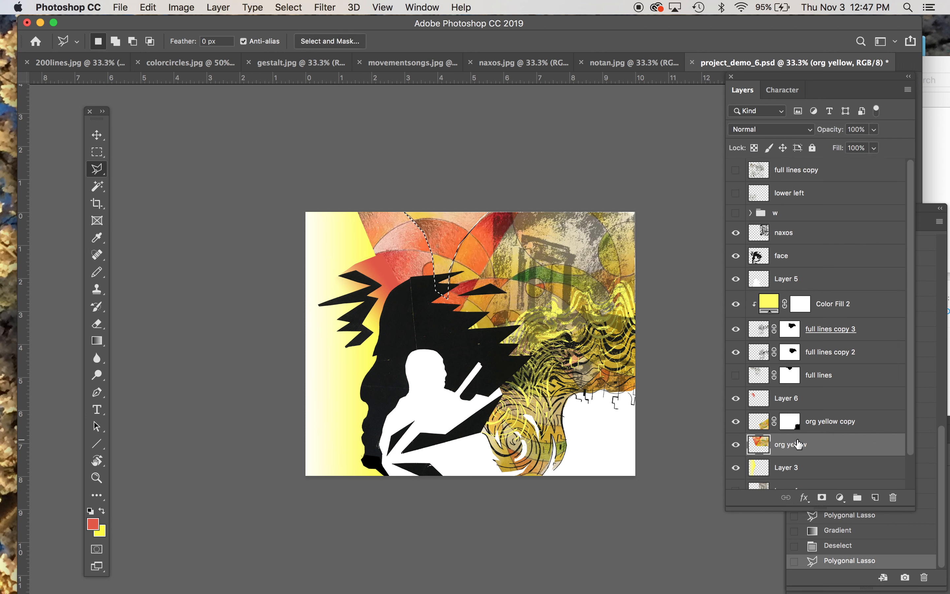
pyautogui.hotkey('ctrl', 'c')
pyautogui.hotkey('ctrl', 'v')
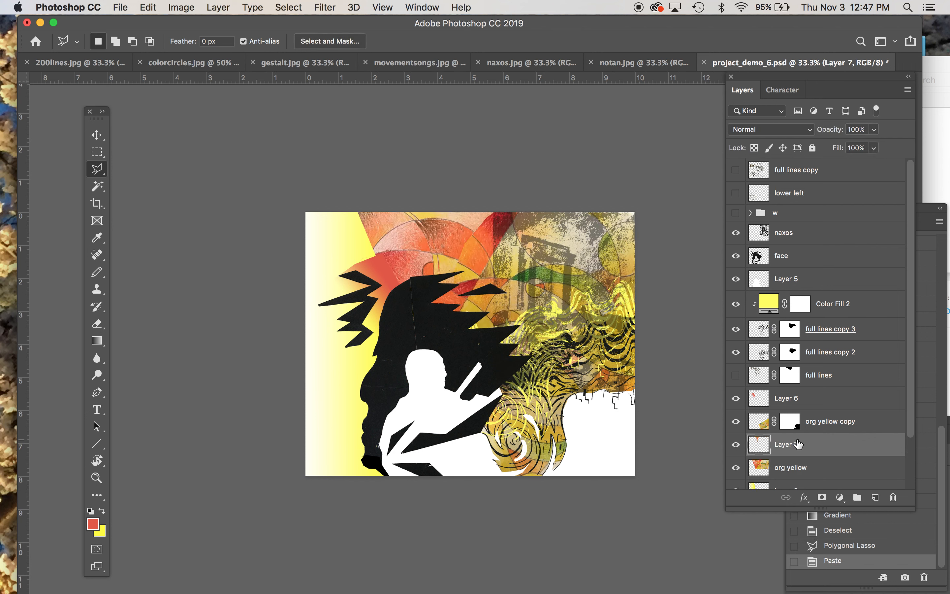
# Move the pasted wedge to the canvas's upper-left corner and rotate it counterclockwise to extend the circle pattern there.
pyautogui.click(97, 135)
pyautogui.moveTo(411, 243); pyautogui.dragTo(347, 240)
pyautogui.hotkey('ctrl', 't')
pyautogui.moveTo(410, 202); pyautogui.dragTo(302, 184)
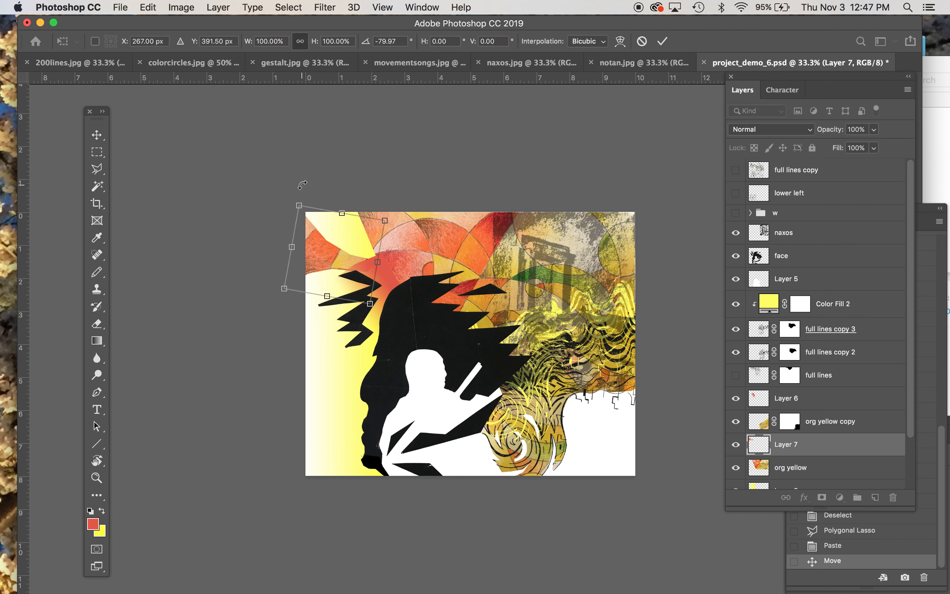
pyautogui.moveTo(397, 202); pyautogui.dragTo(256, 241)
pyautogui.moveTo(336, 263); pyautogui.dragTo(322, 216)
pyautogui.press('Return')
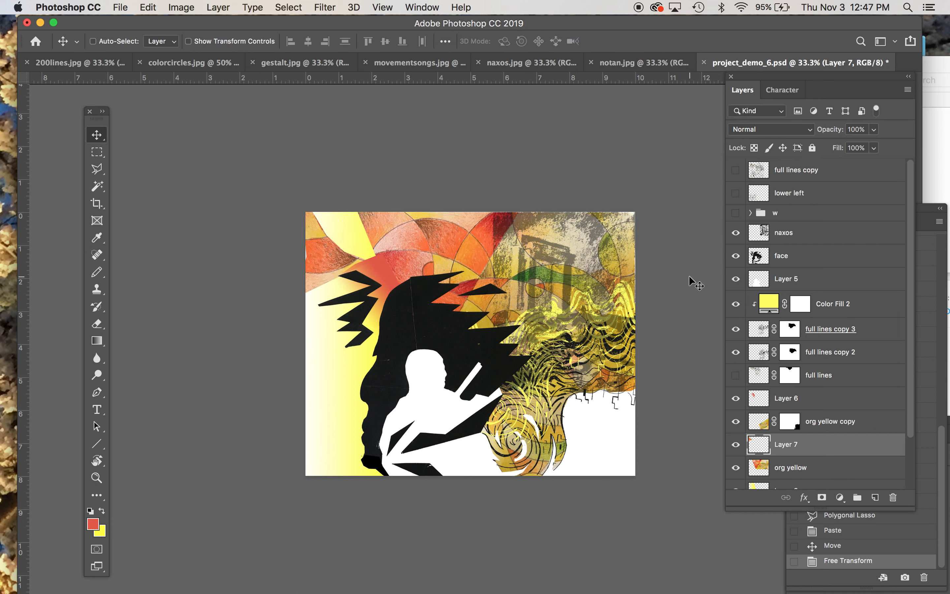
# Nudge the wedge on Layer 7 to the right and set the layer's opacity to 50%.
pyautogui.press('Right')
pyautogui.moveTo(350, 260)
pyautogui.mouseDown()
pyautogui.moveTo(367, 255)
pyautogui.moveTo(358, 257)
pyautogui.mouseUp()
pyautogui.press('Right')
pyautogui.press('Right')
pyautogui.press('Right')
pyautogui.press('Right')
pyautogui.press('Right')
pyautogui.press('Right')
pyautogui.press('Right')
pyautogui.press('Right')
pyautogui.press('Right')
pyautogui.press('Right')
pyautogui.press('Right')
pyautogui.press('Right')
pyautogui.press('Right')
pyautogui.press('Right')
pyautogui.press('Right')
pyautogui.press('Right')
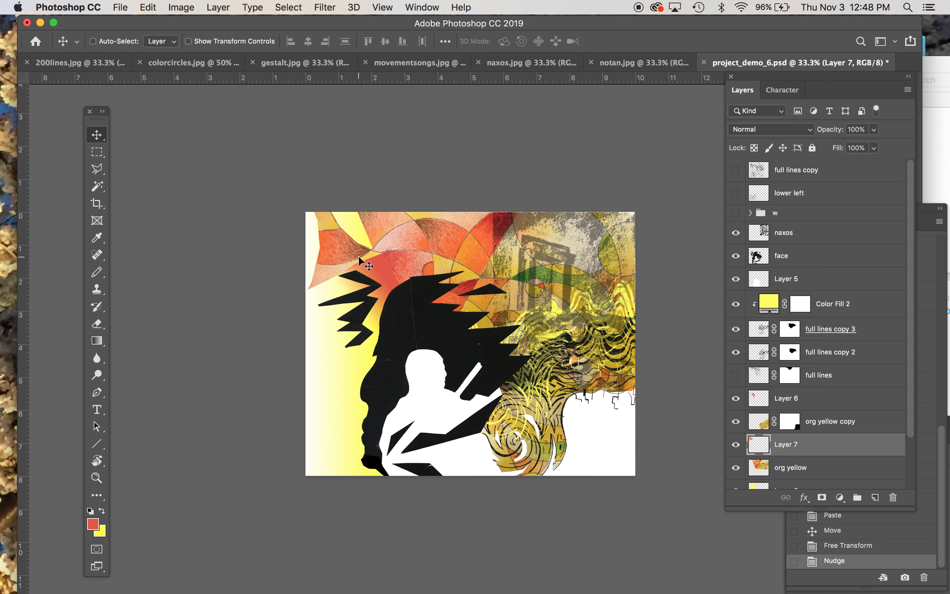
pyautogui.press('Right')
pyautogui.press('Right')
pyautogui.press('Right')
pyautogui.press('Right')
pyautogui.press('Right')
pyautogui.press('Right')
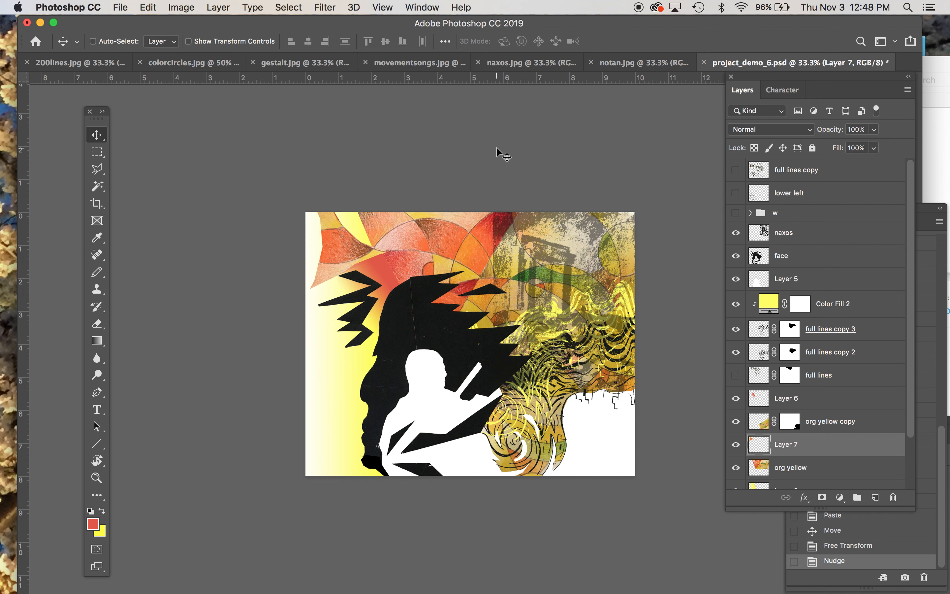
pyautogui.click(859, 132)
pyautogui.write('50')
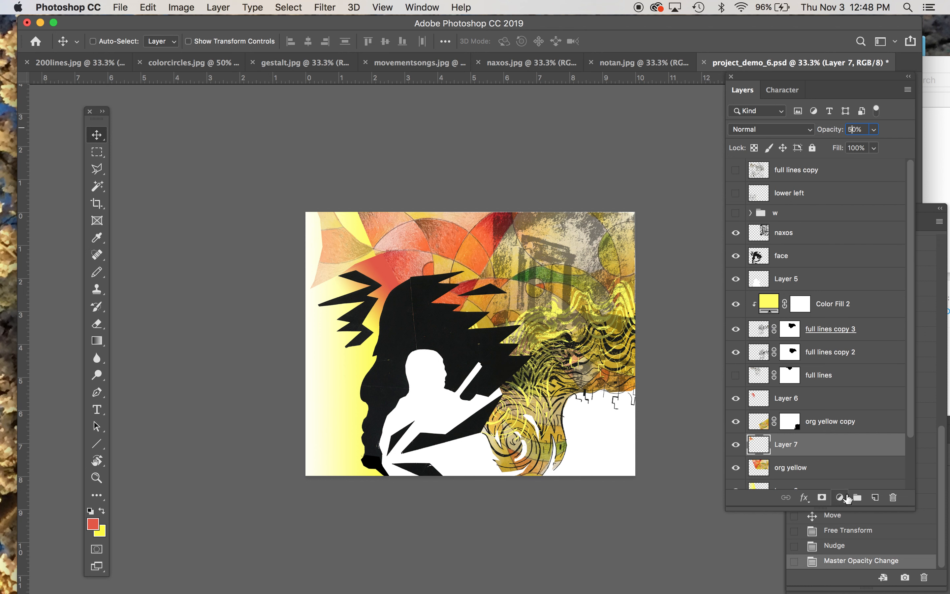
# Add a new layer above Layer 7 and outline the gap between the pasted wedge and the original circles with the Polygonal Lasso.
pyautogui.click(876, 497)
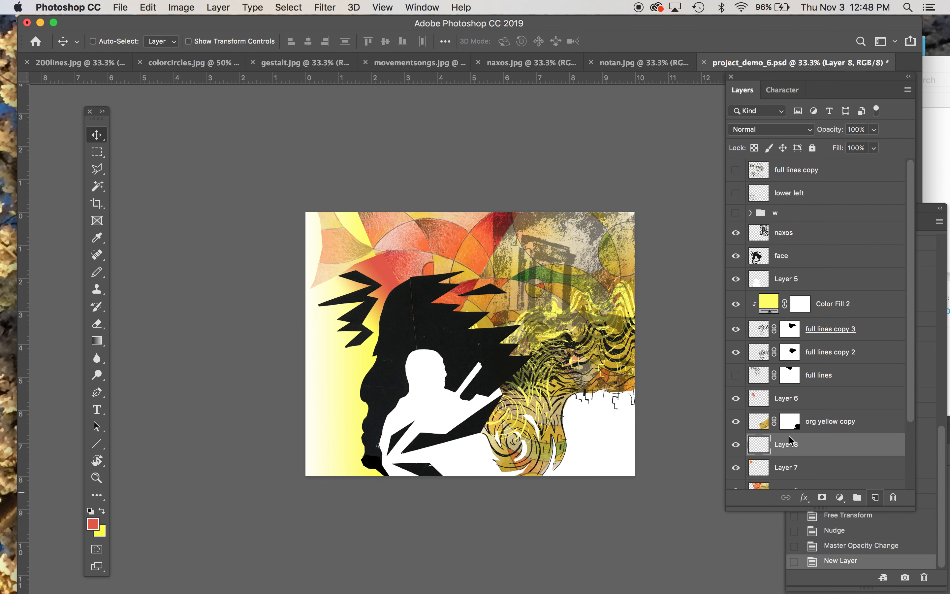
pyautogui.click(97, 168)
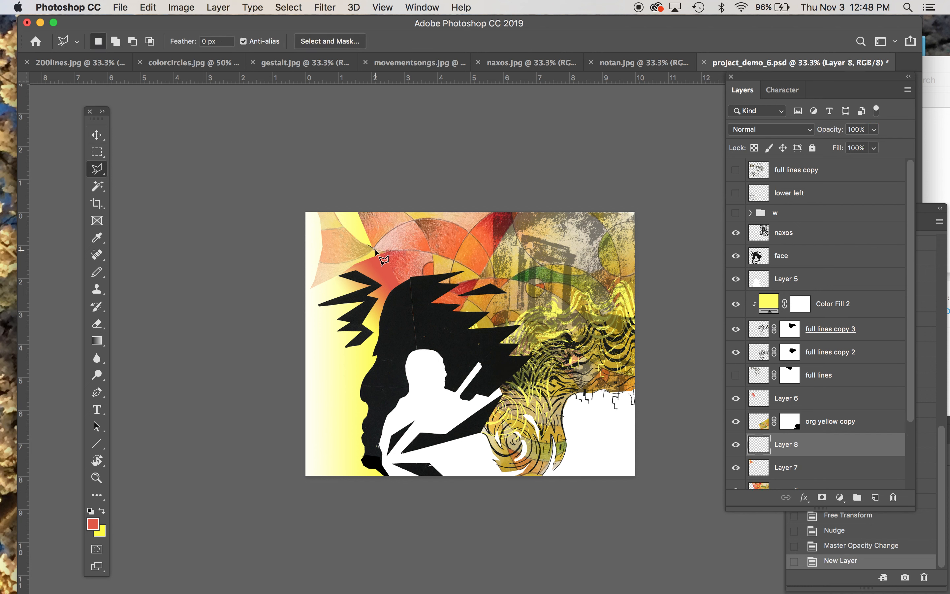
pyautogui.click(392, 230)
pyautogui.click(389, 207)
pyautogui.click(346, 206)
pyautogui.doubleClick(354, 233)
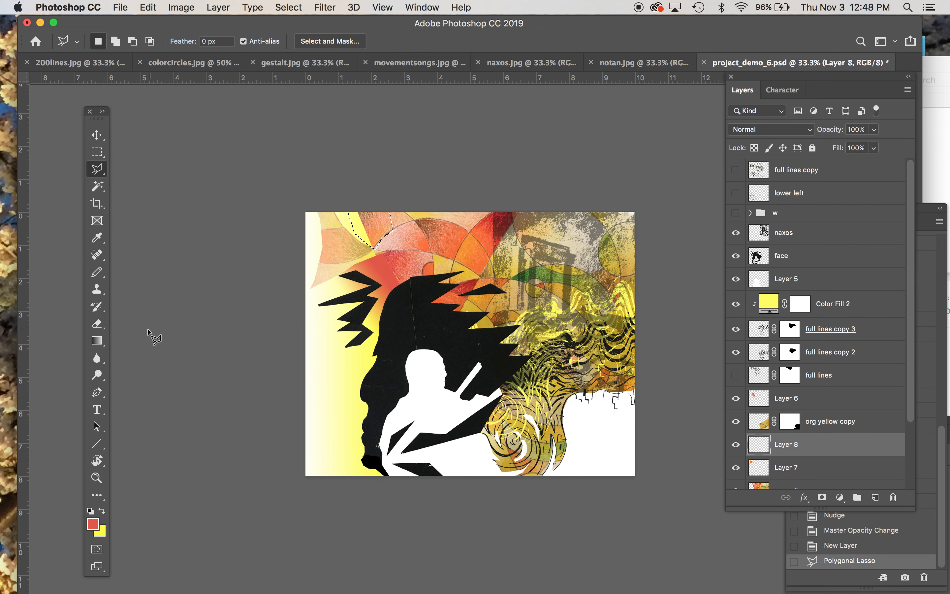
# Sample pale yellow from the gap beside the pasted wedge as the foreground color for the Gradient tool.
pyautogui.click(97, 238)
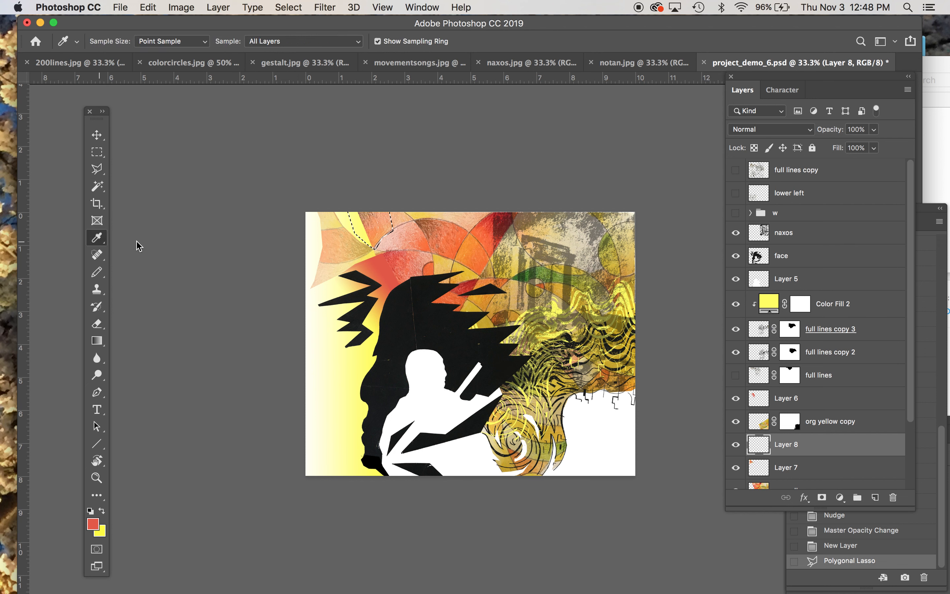
pyautogui.click(359, 227)
pyautogui.click(103, 340)
# Move Layer 8 above the org yellow copy layer and rename it yellow grad.
pyautogui.moveTo(803, 439); pyautogui.dragTo(798, 410)
pyautogui.doubleClick(794, 421)
pyautogui.write('yellow grad')
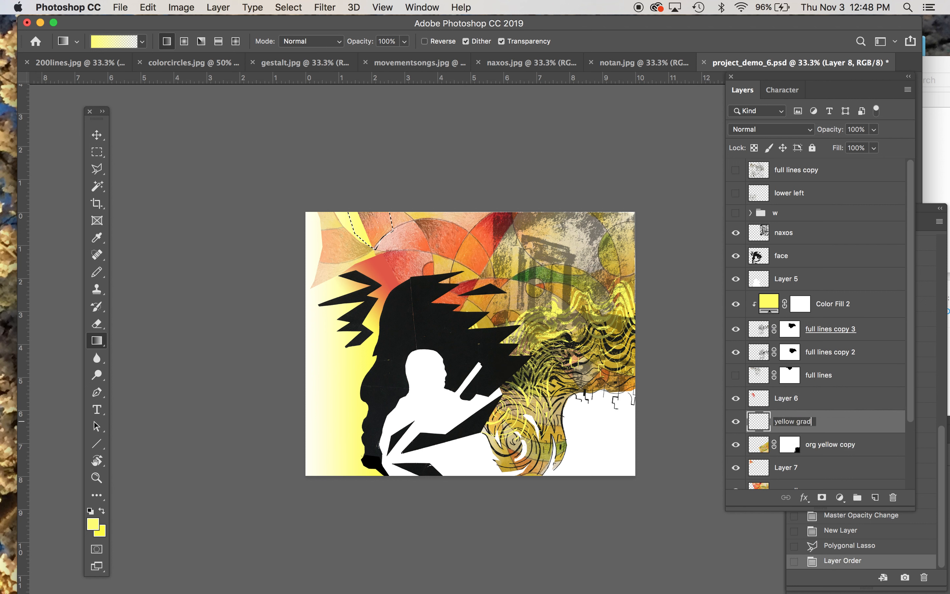
pyautogui.press('Return')
# Fill the selected gap with a diagonal pale-yellow-to-transparent gradient, deselect, and save the document.
pyautogui.moveTo(360, 233); pyautogui.dragTo(387, 218)
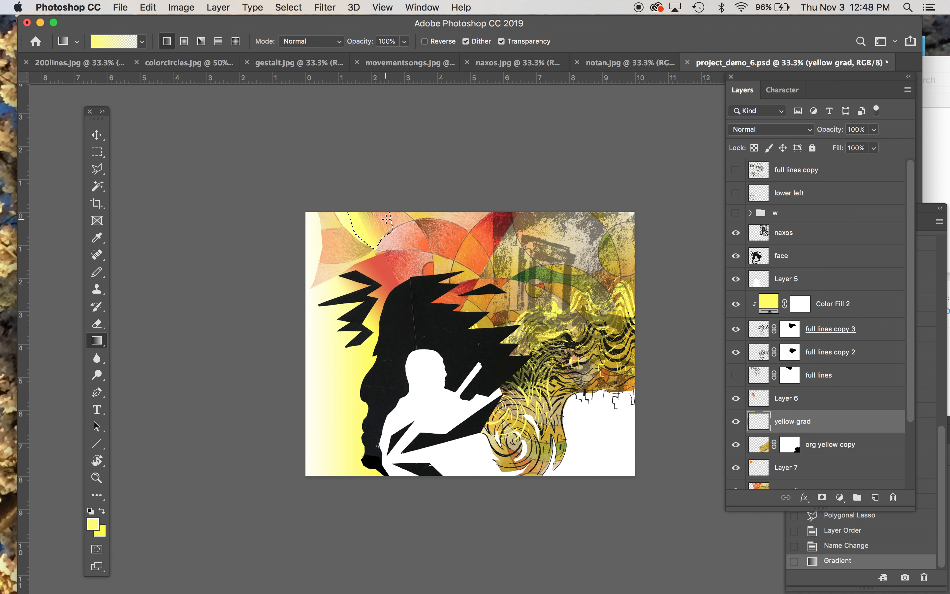
pyautogui.press('super+d')
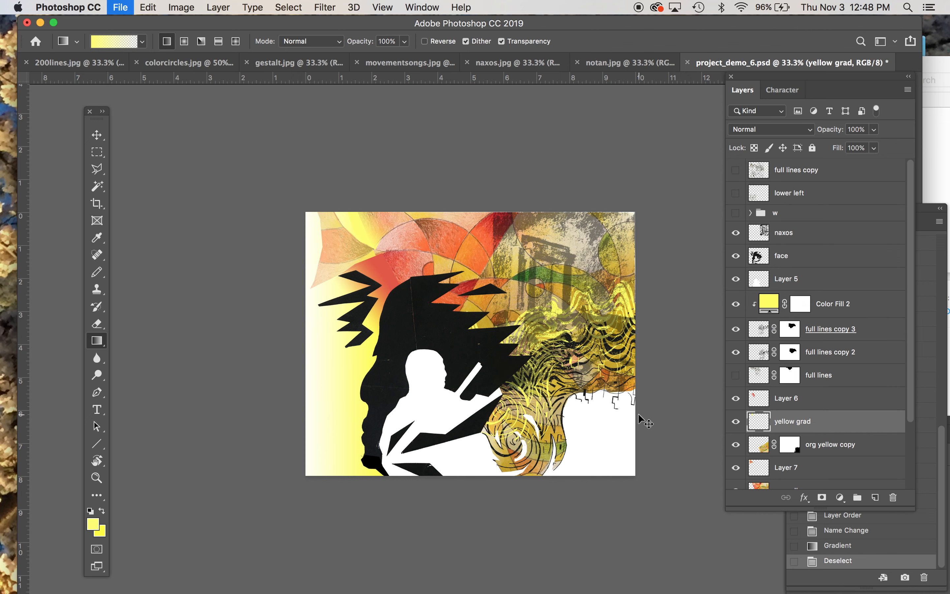
pyautogui.press('super+s')
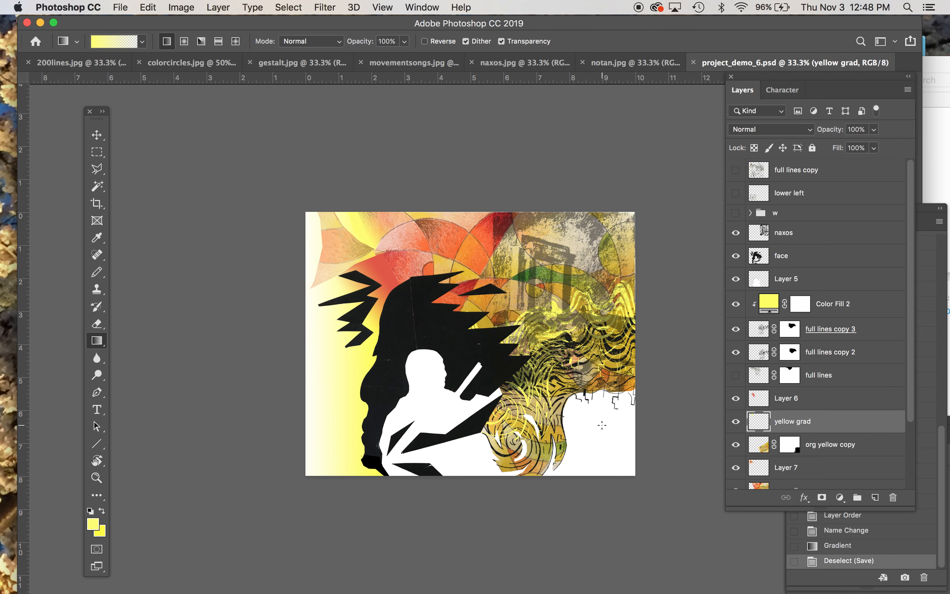
# Look through the open source drawings and bring the 200lines.jpg line drawing forward.
pyautogui.press('super+equal')
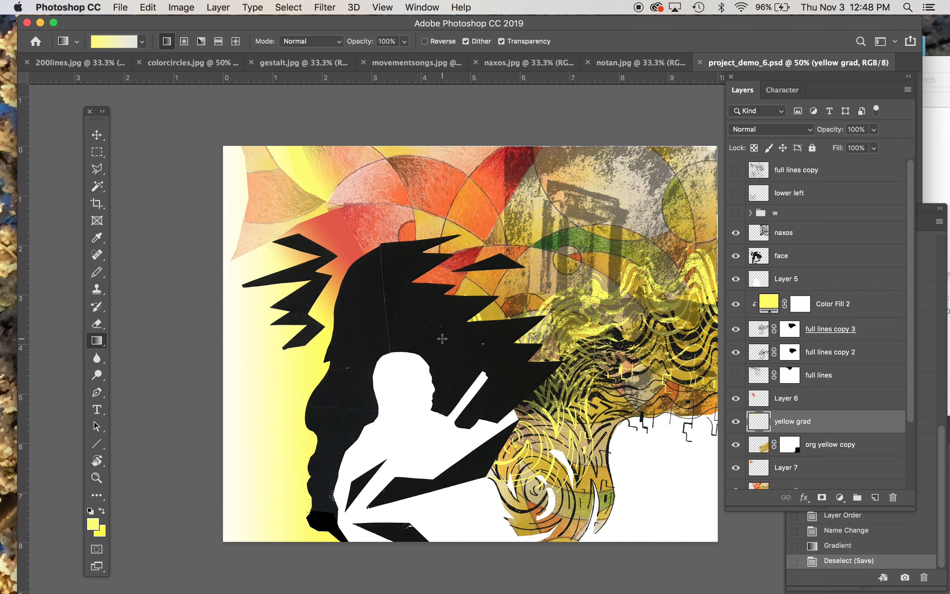
pyautogui.click(549, 63)
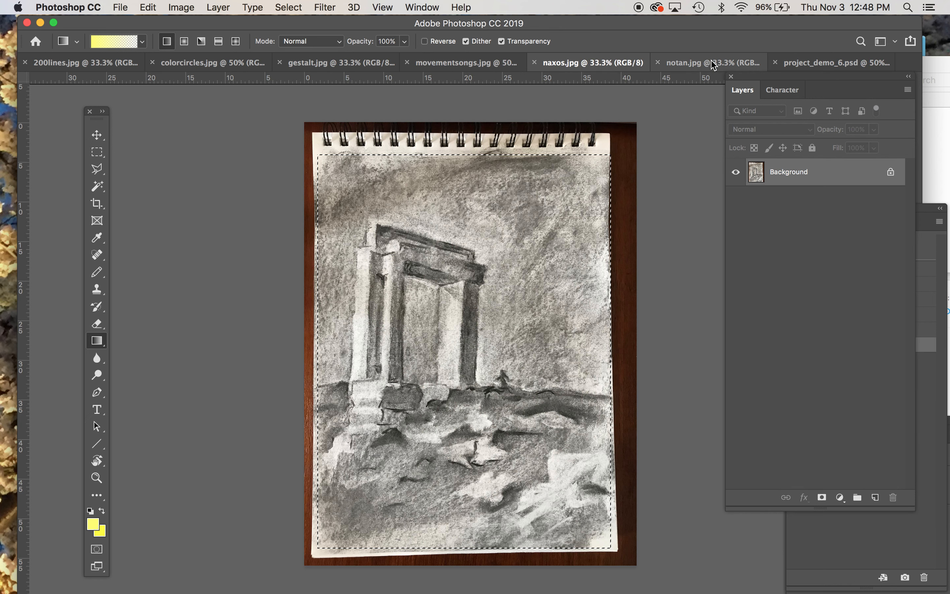
pyautogui.click(714, 66)
pyautogui.click(585, 65)
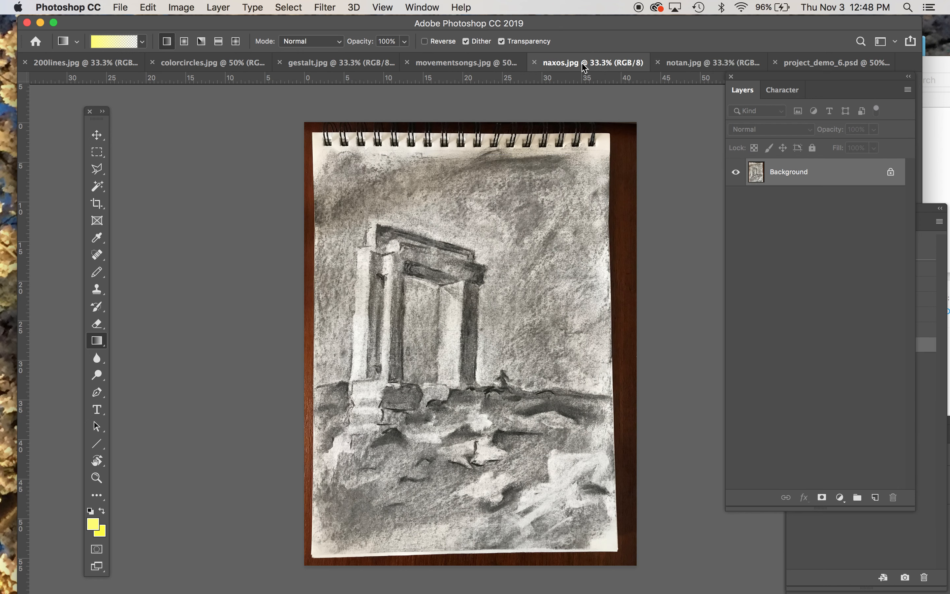
pyautogui.click(463, 62)
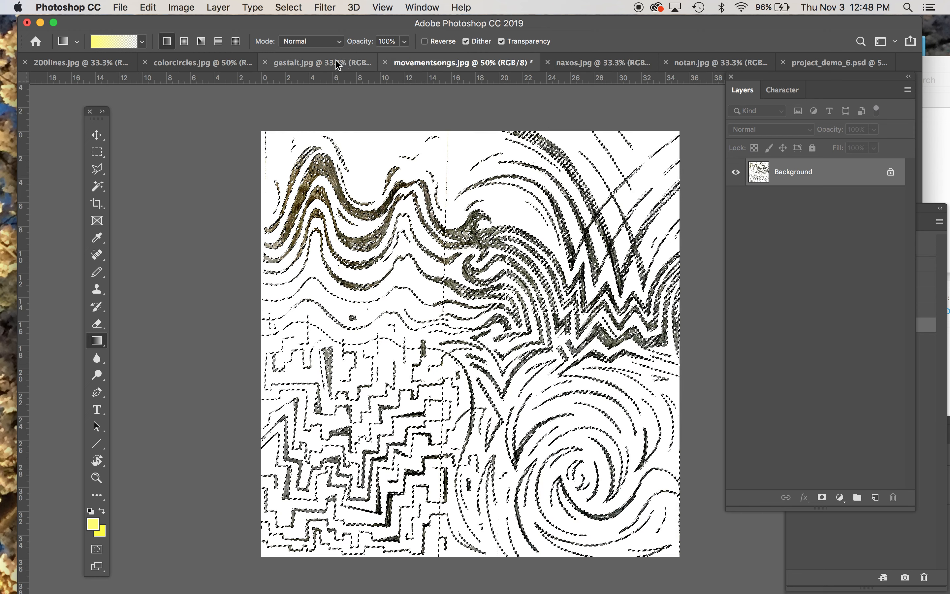
pyautogui.click(314, 62)
pyautogui.click(236, 56)
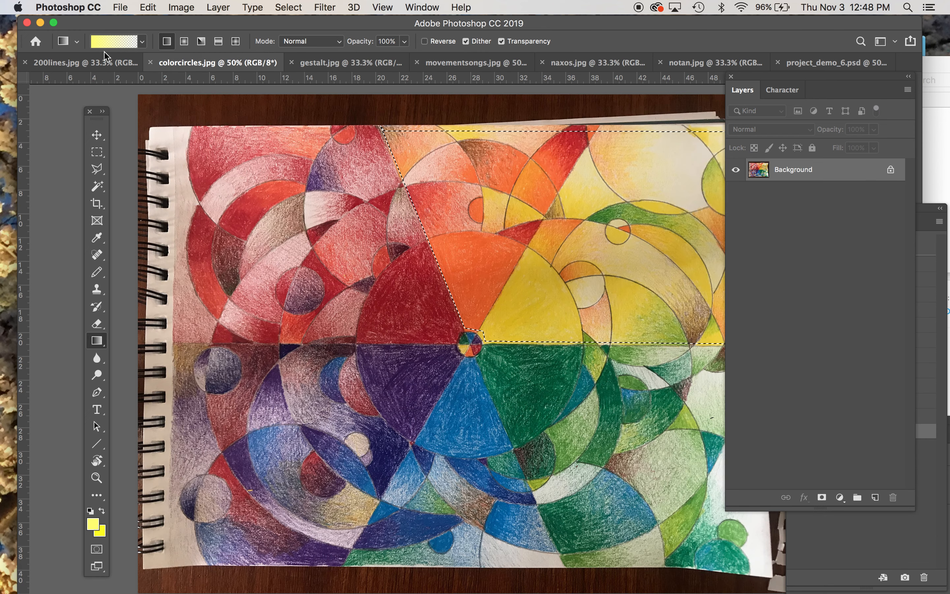
pyautogui.click(107, 65)
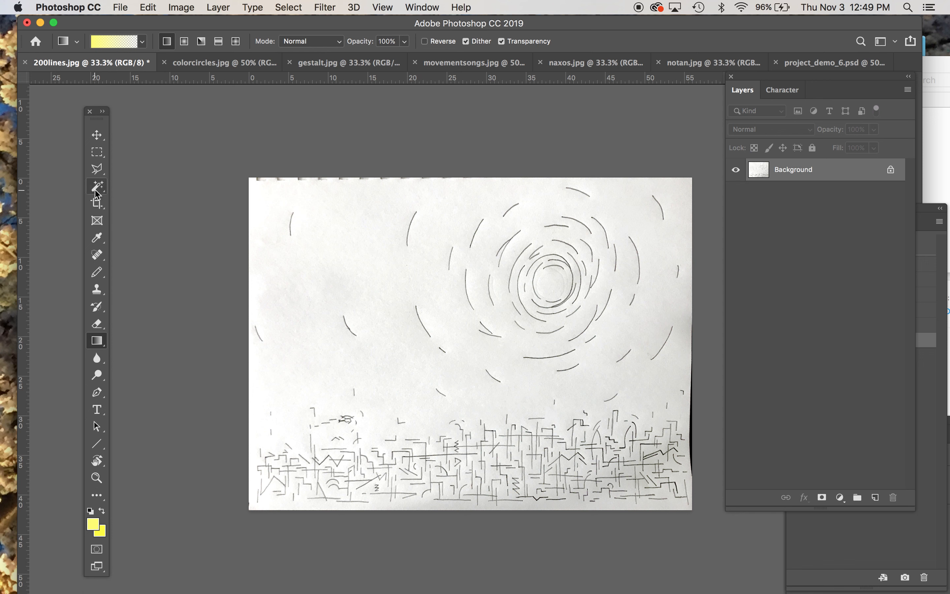
# Adjust the Levels of 200lines.jpg with input shadows 68, midtones 0.8 and highlights 193.
pyautogui.press('super+l')
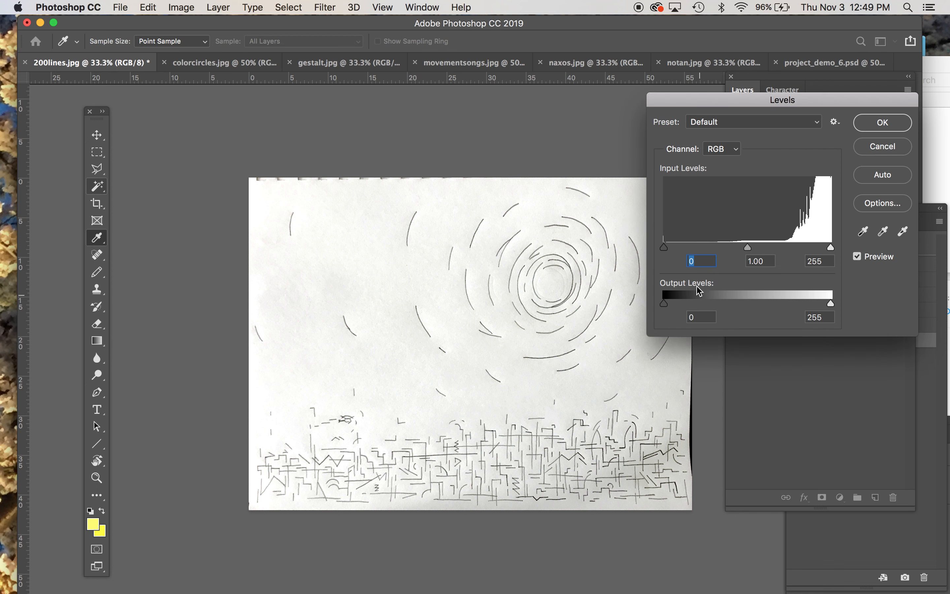
pyautogui.moveTo(667, 249); pyautogui.dragTo(711, 254)
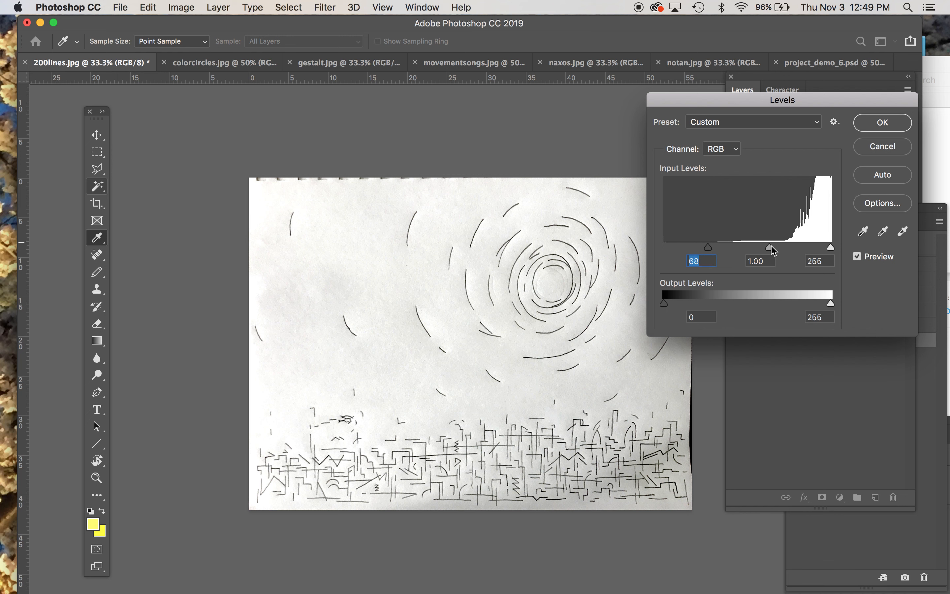
pyautogui.moveTo(770, 248)
pyautogui.mouseDown()
pyautogui.moveTo(759, 247)
pyautogui.moveTo(823, 249)
pyautogui.moveTo(790, 248)
pyautogui.mouseUp()
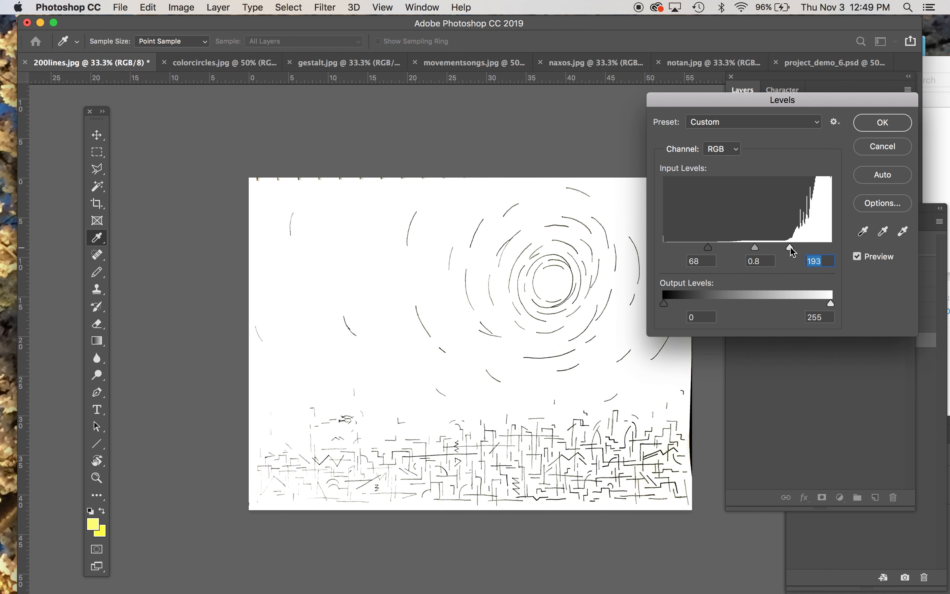
pyautogui.press('Return')
# Copy a rectangular area of 200lines.jpg covering the concentric circle and the line city below it, and paste it into project_demo_6.psd.
pyautogui.click(99, 154)
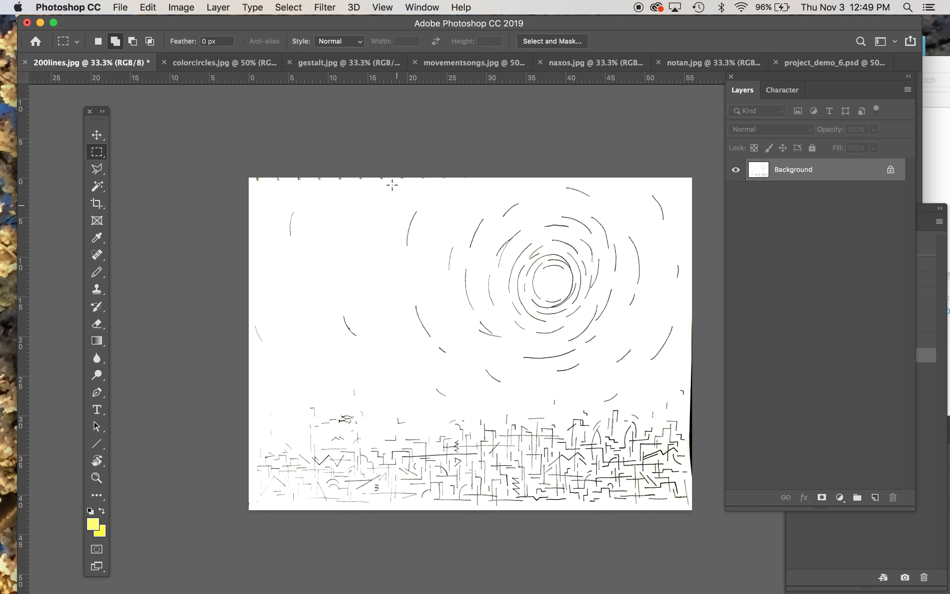
pyautogui.moveTo(388, 184); pyautogui.dragTo(687, 502)
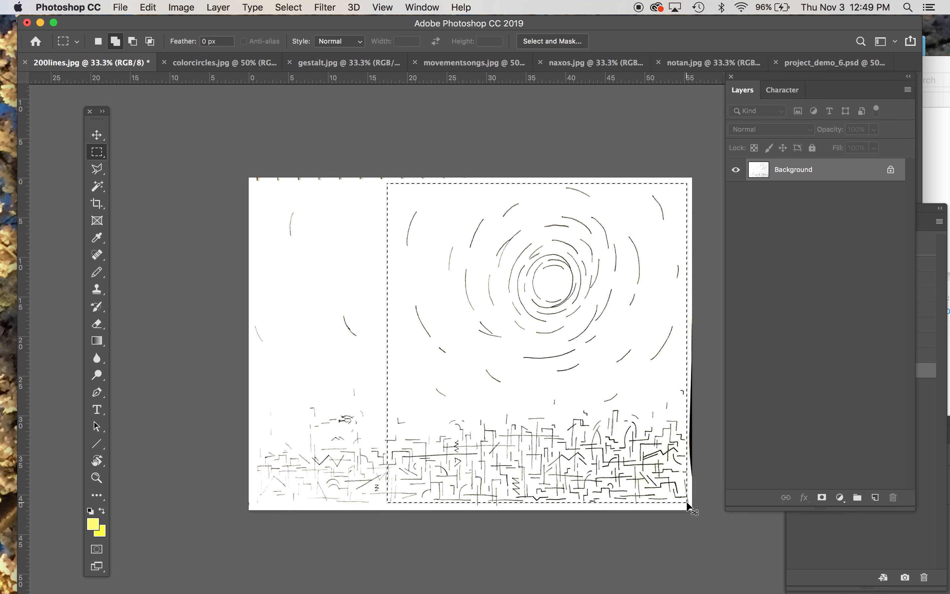
pyautogui.click(828, 63)
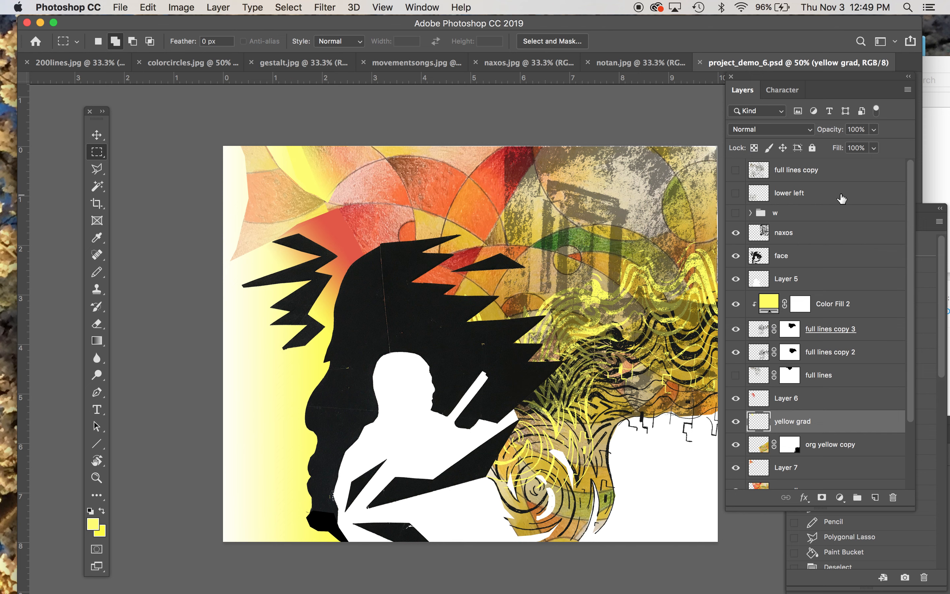
pyautogui.press('super+v')
# Scale the pasted line drawing down with Free Transform so its full height fits inside the canvas.
pyautogui.press('super+t')
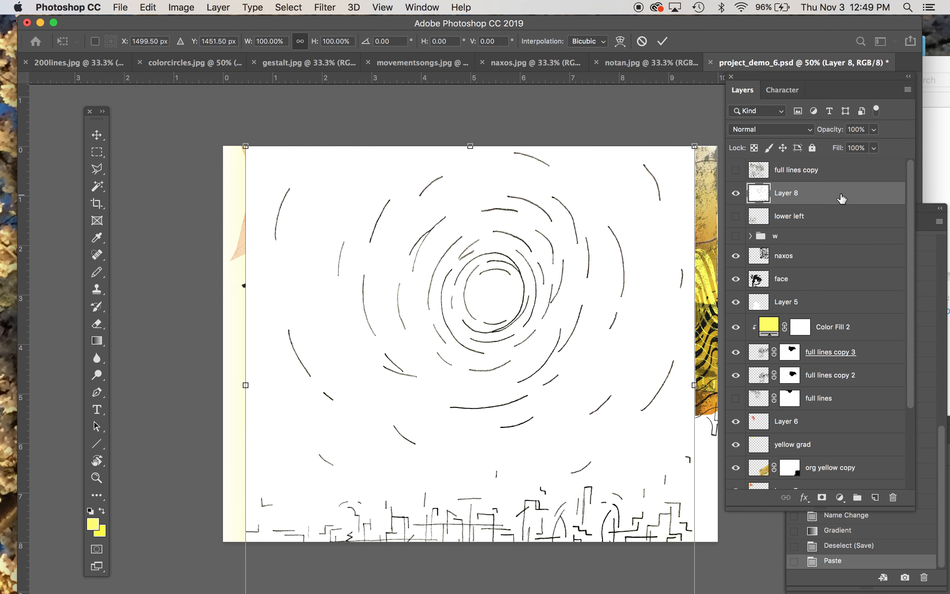
pyautogui.press('super+minus')
pyautogui.press('super+minus')
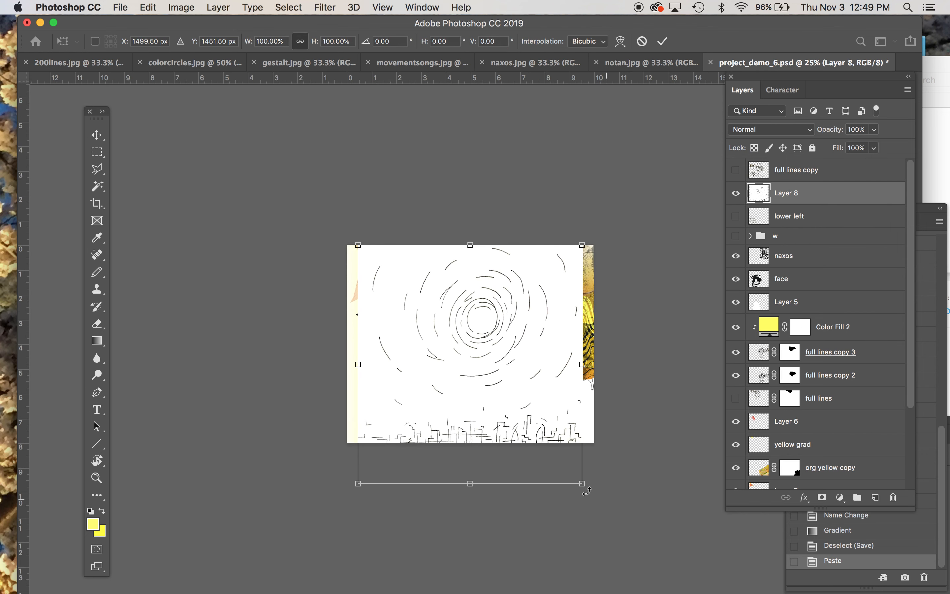
pyautogui.moveTo(582, 484); pyautogui.dragTo(523, 421)
pyautogui.press('Return')
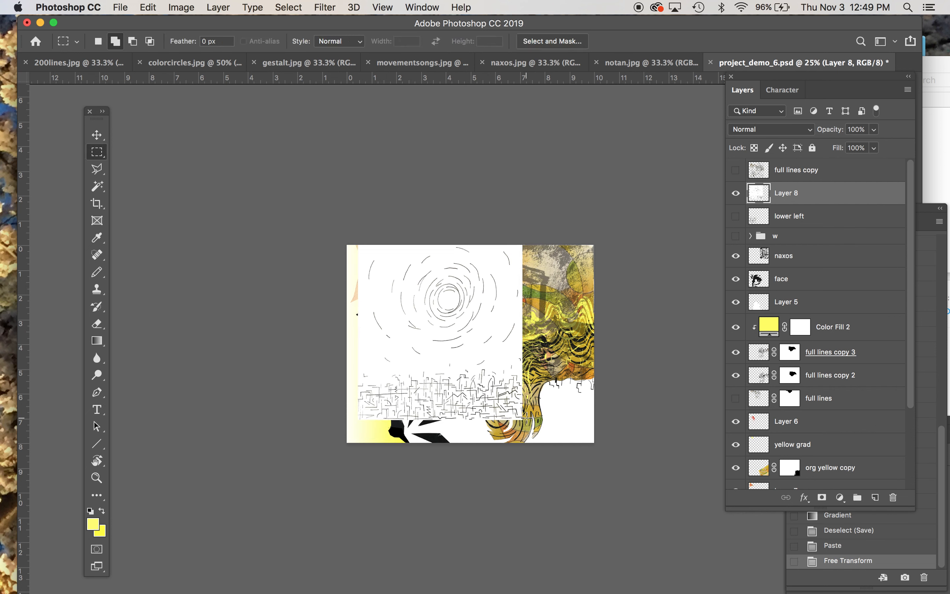
# Select the white background of Layer 8 with the Magic Wand, extend it to similar areas, delete it and deselect.
pyautogui.click(97, 185)
pyautogui.click(506, 323)
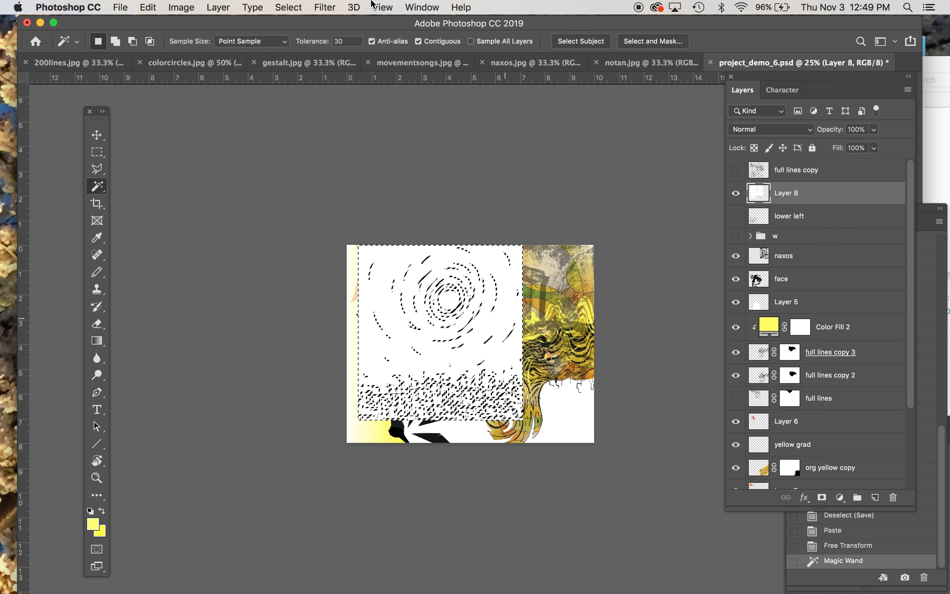
pyautogui.click(289, 7)
pyautogui.click(333, 227)
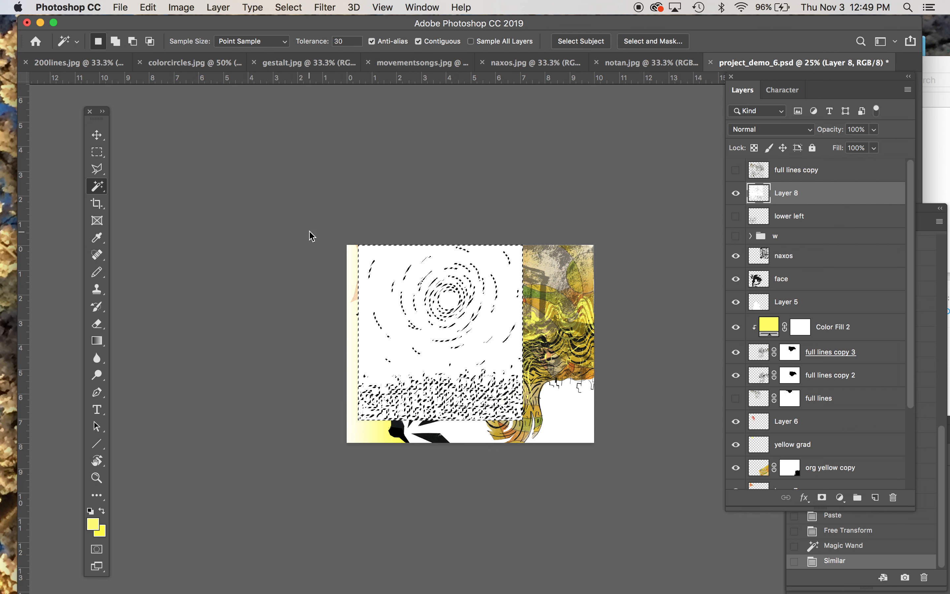
pyautogui.press('Delete')
pyautogui.press('super+d')
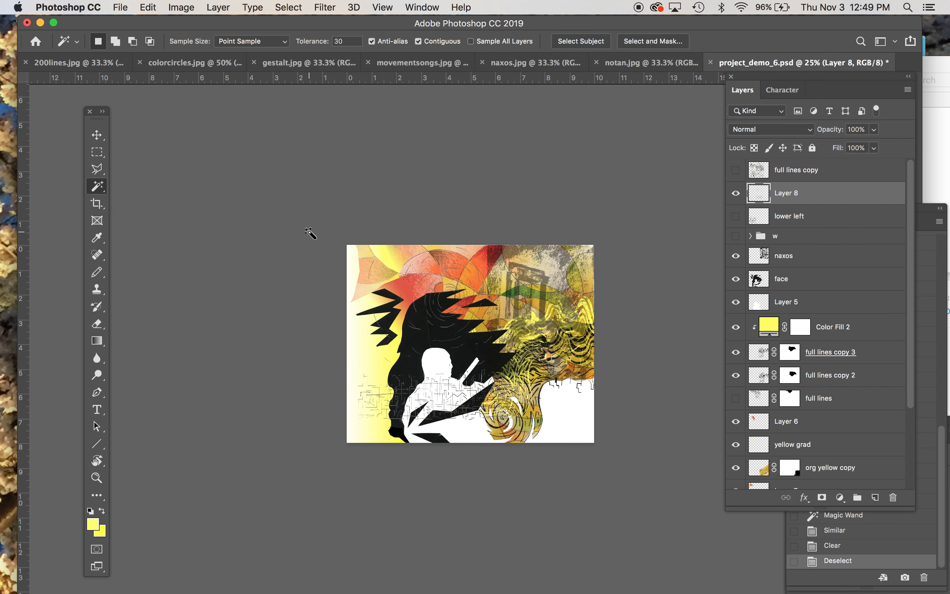
# Add a white (ffffff) Solid Color fill layer clipped to Layer 8 so the line drawing turns white.
pyautogui.click(219, 7)
pyautogui.moveTo(263, 173)
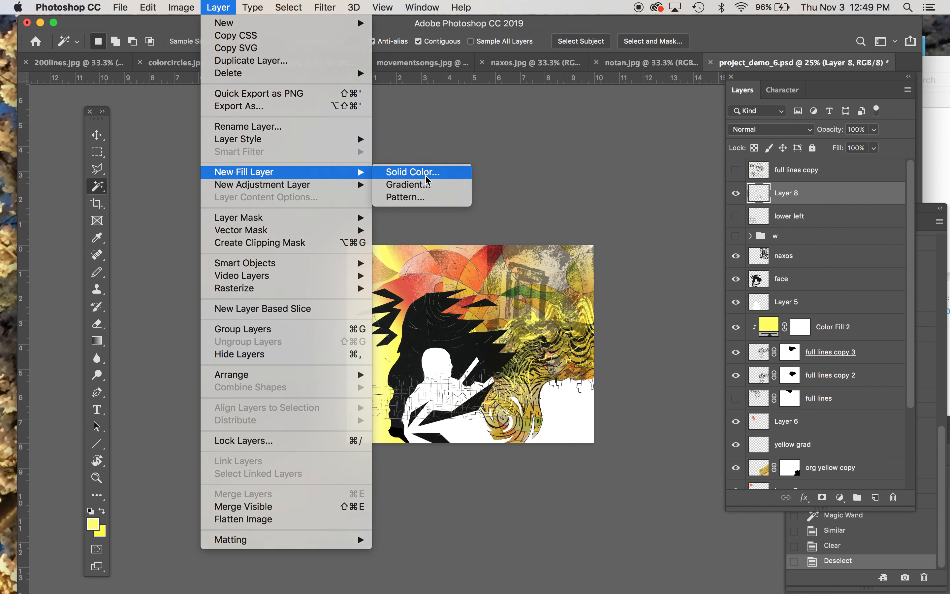
pyautogui.click(427, 177)
pyautogui.click(293, 317)
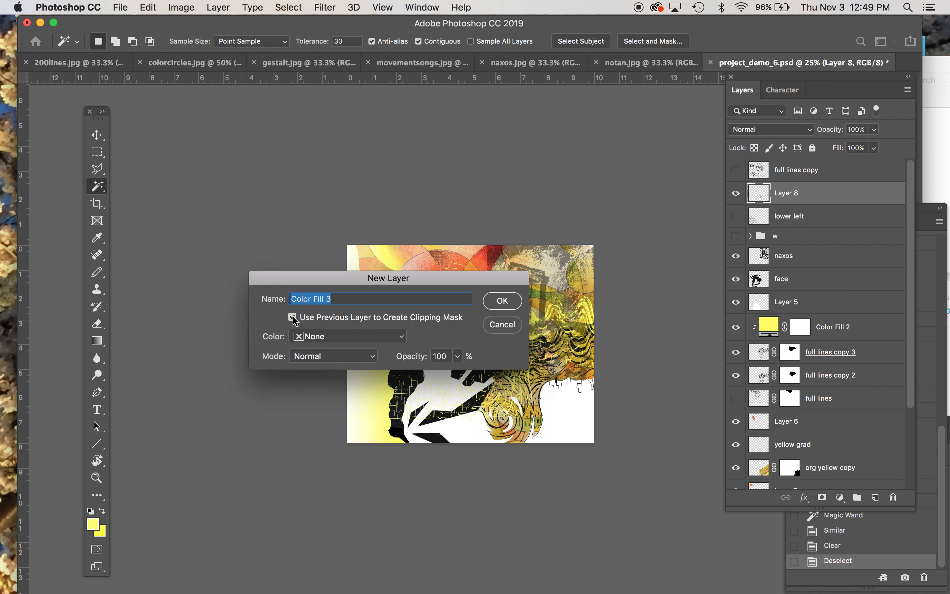
pyautogui.press('Return')
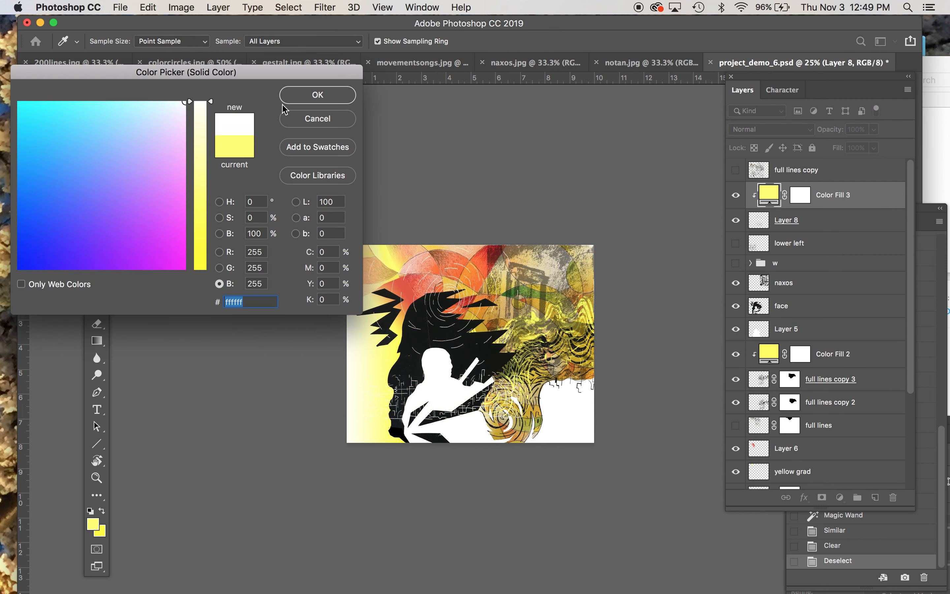
pyautogui.click(318, 94)
pyautogui.press('super+equal')
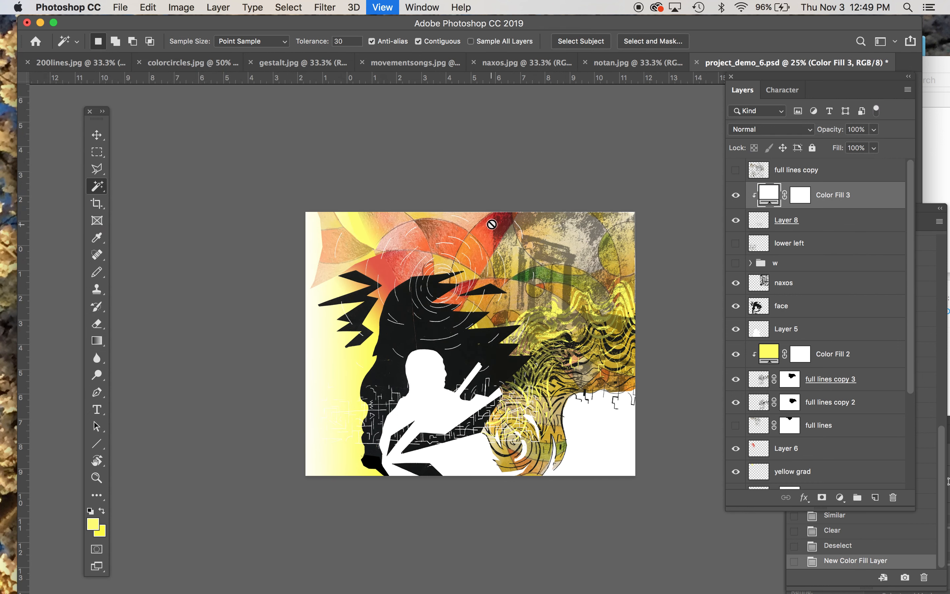
# Rename Layer 8 as city and merge the Color Fill 3 layer down into it.
pyautogui.press('super+t')
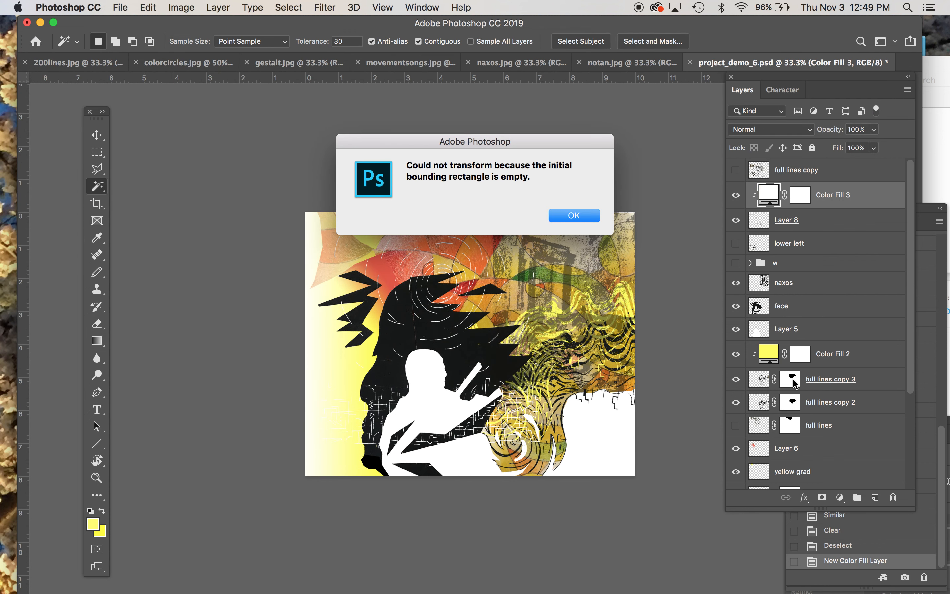
pyautogui.press('Return')
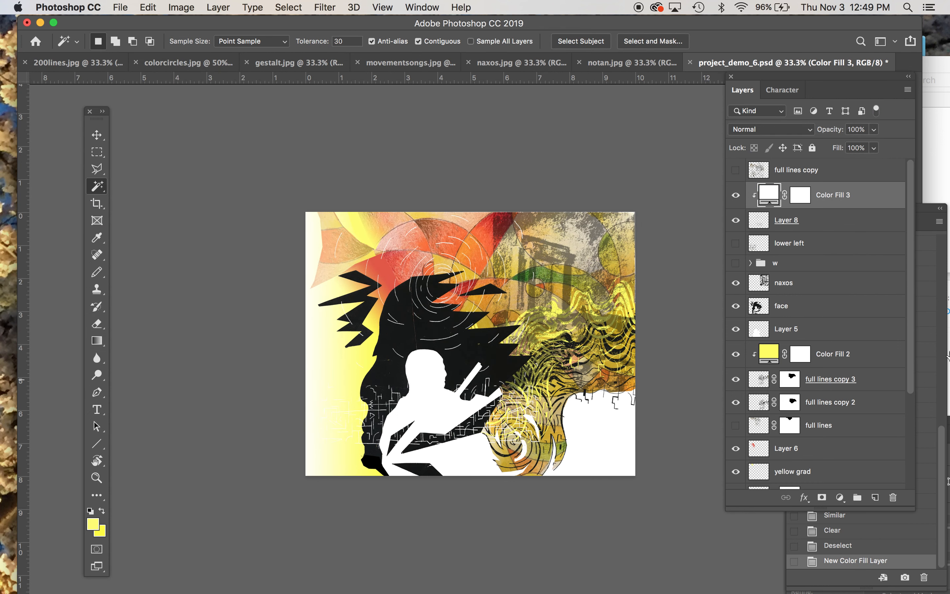
pyautogui.doubleClick(783, 220)
pyautogui.write('city')
pyautogui.press('Return')
pyautogui.click(790, 200)
pyautogui.press('super+e')
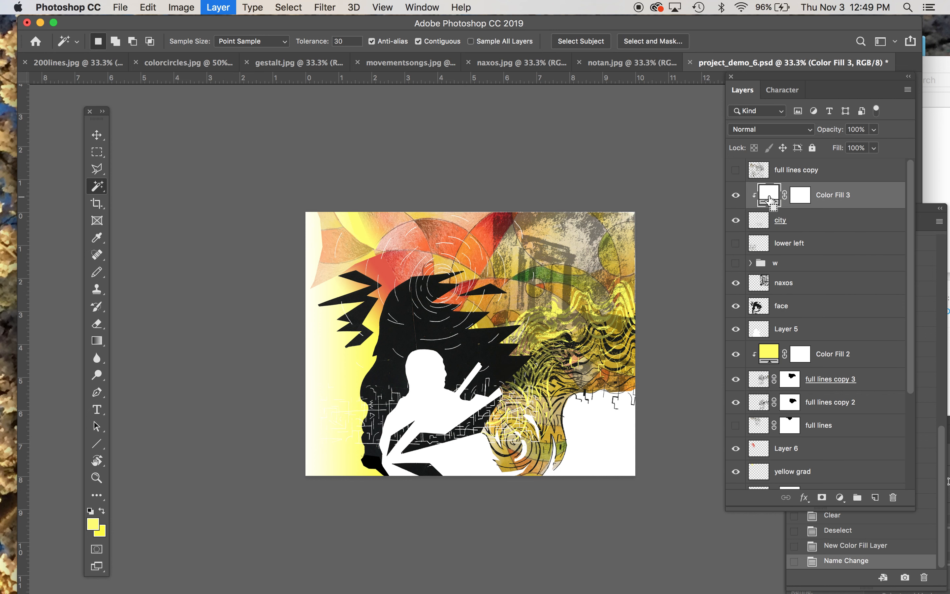
# Scale the city layer down and move it over the white figure, with the city lines along the canvas's bottom edge.
pyautogui.press('super+t')
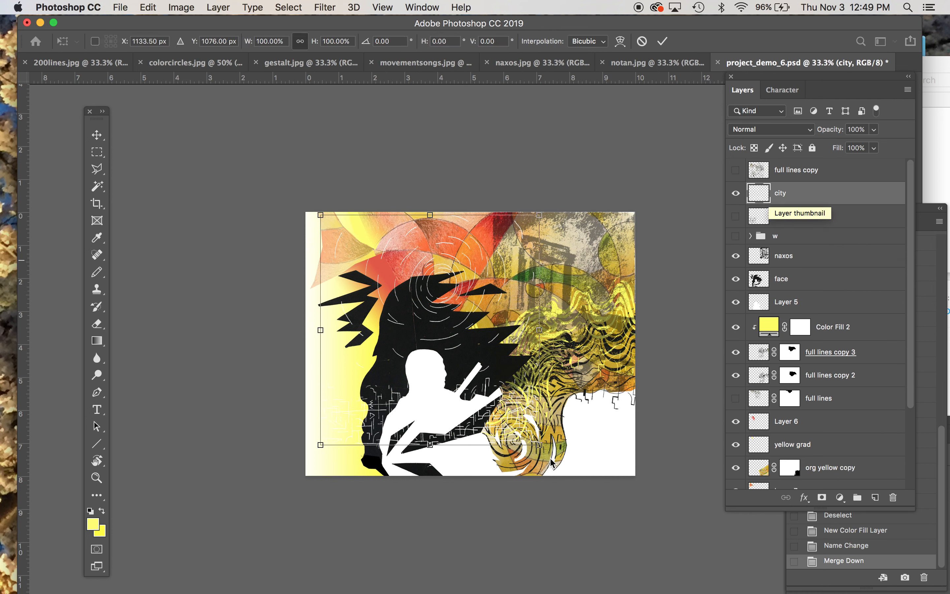
pyautogui.moveTo(540, 444); pyautogui.dragTo(486, 408)
pyautogui.press('super+equal')
pyautogui.moveTo(451, 367); pyautogui.dragTo(431, 446)
pyautogui.press('Return')
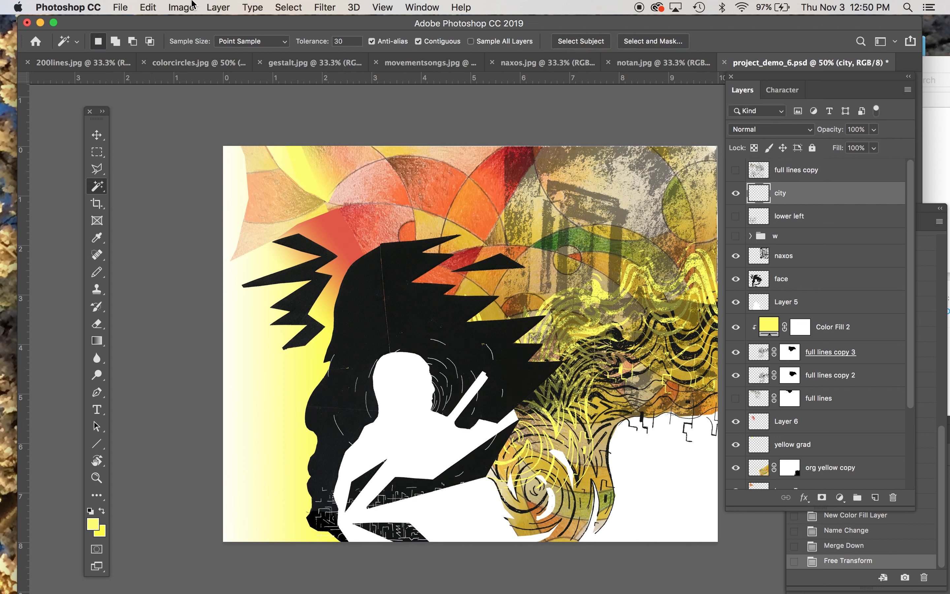
# Stretch the top edge of the city layer slightly upward with Free Transform.
pyautogui.press('super+t')
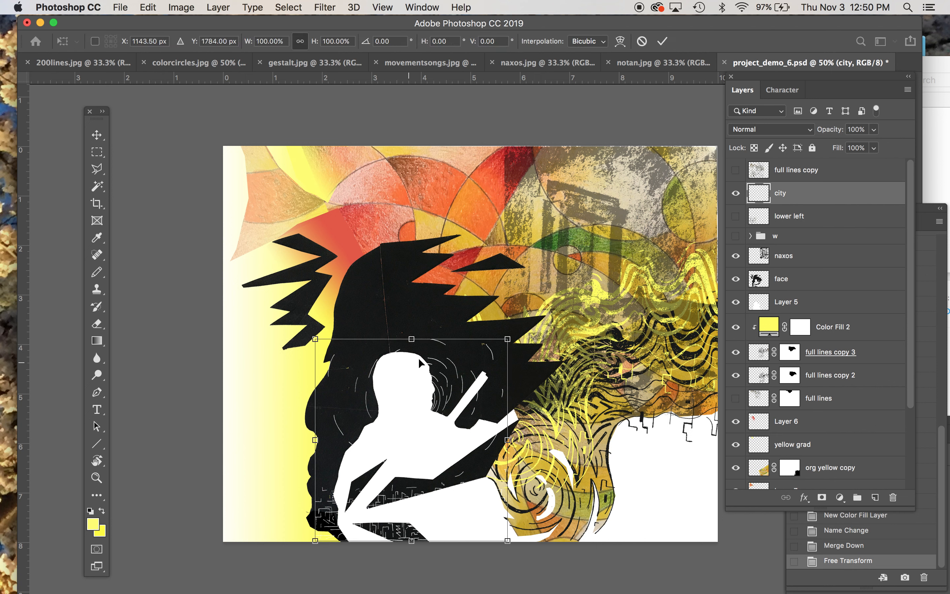
pyautogui.moveTo(412, 340); pyautogui.dragTo(409, 322)
pyautogui.press('Return')
# Add a yellow (ffff56) Solid Color fill layer clipped to the city layer.
pyautogui.click(218, 7)
pyautogui.moveTo(274, 172)
pyautogui.click(440, 172)
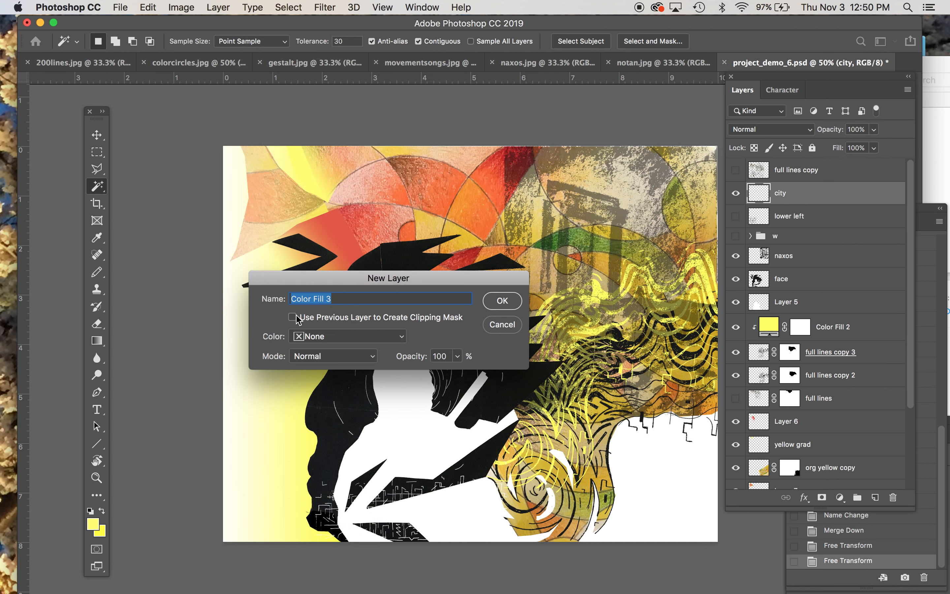
pyautogui.press('Return')
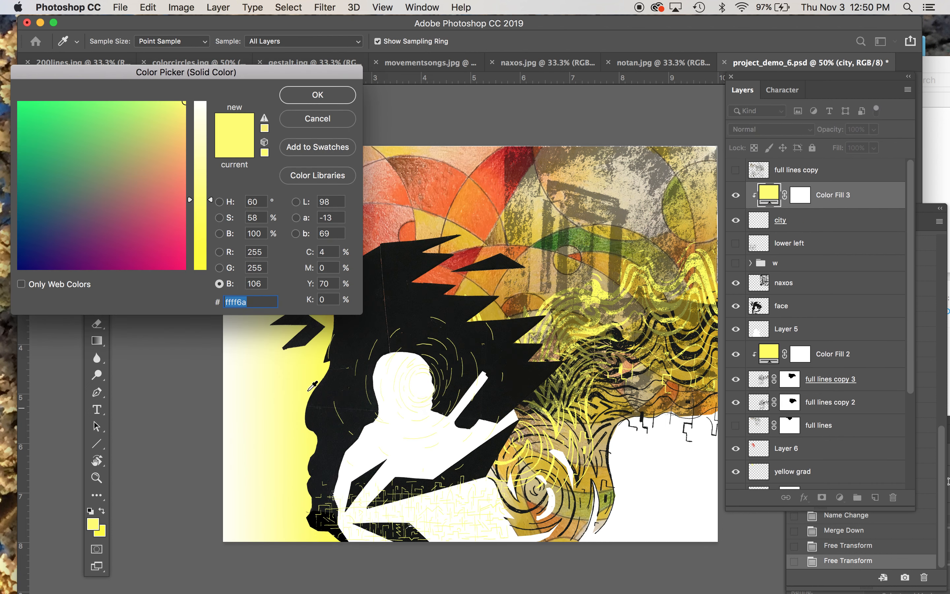
pyautogui.press('Return')
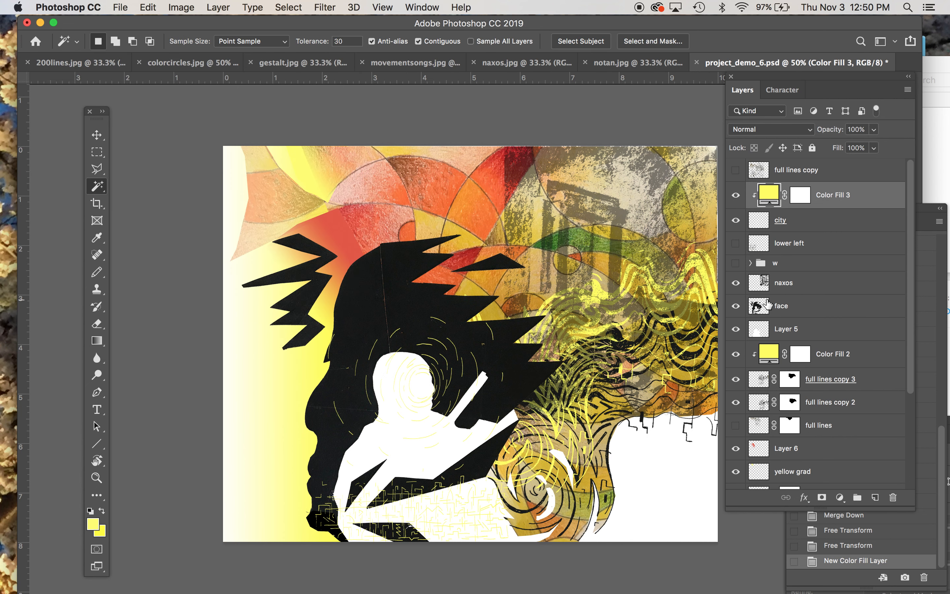
# Change the Color Fill 3 color to the orange ff763d sampled from the color circles above the face.
pyautogui.doubleClick(768, 193)
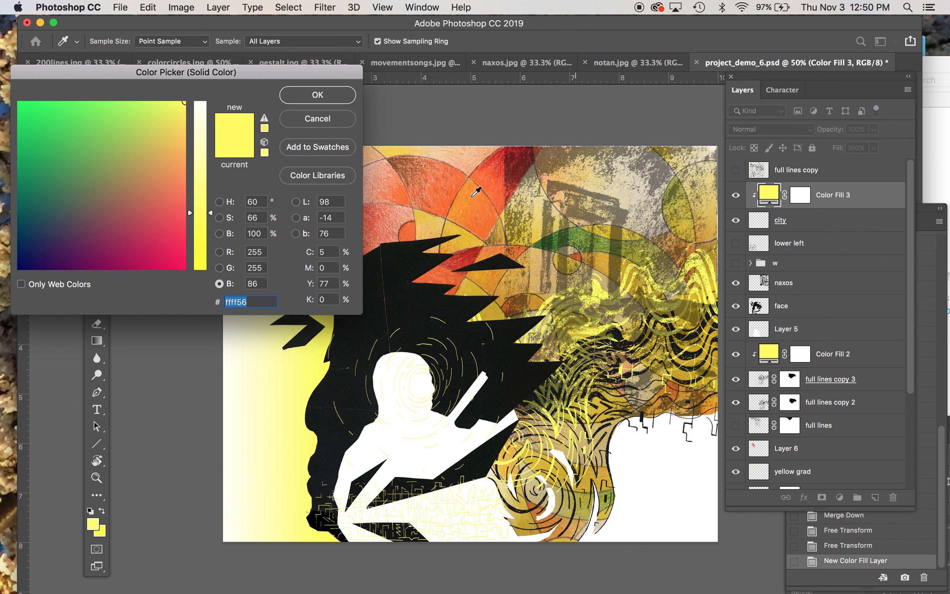
pyautogui.click(402, 198)
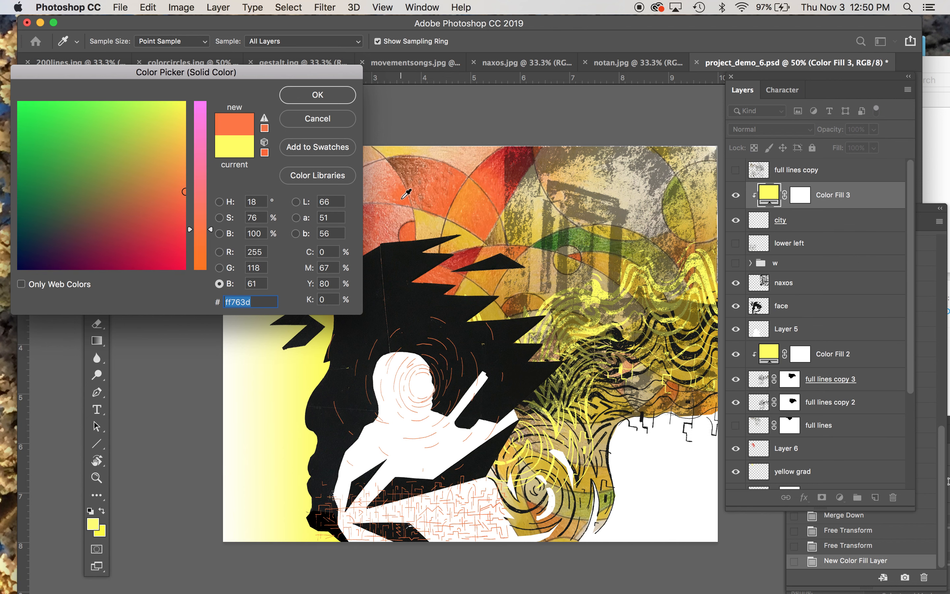
pyautogui.click(328, 94)
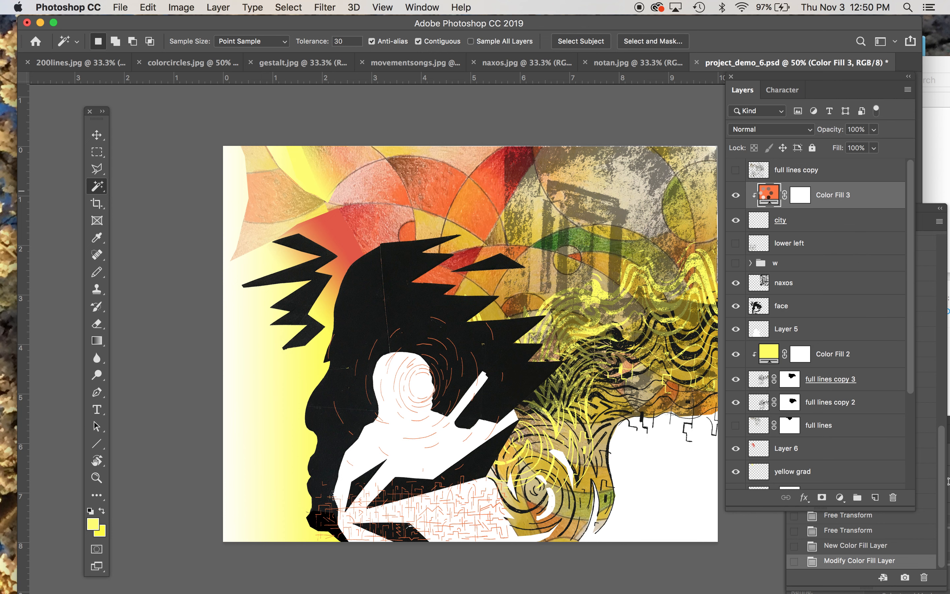
# Change the Color Fill 3 color to the orange fd7234 sampled from the color circles above the face.
pyautogui.doubleClick(768, 194)
pyautogui.click(539, 243)
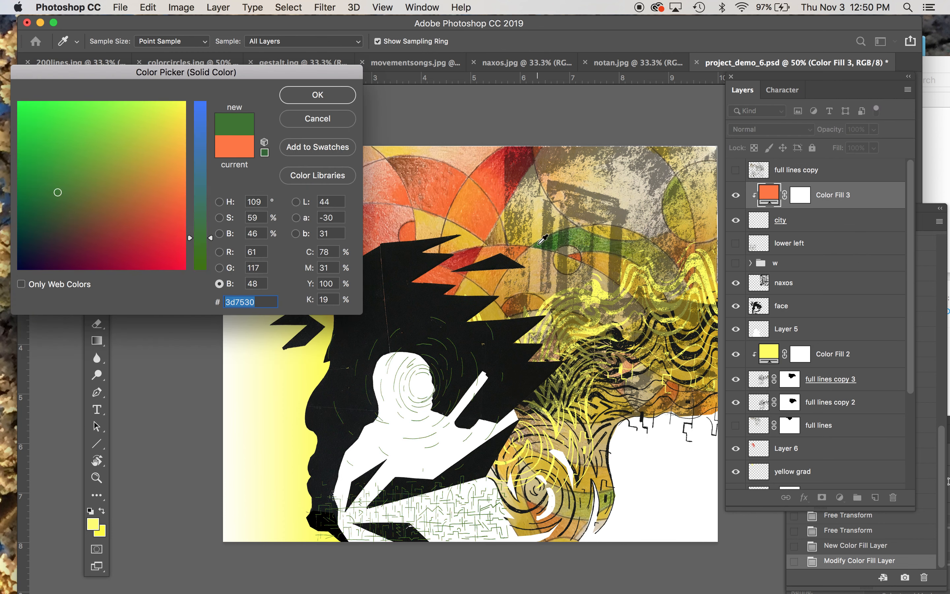
pyautogui.click(470, 195)
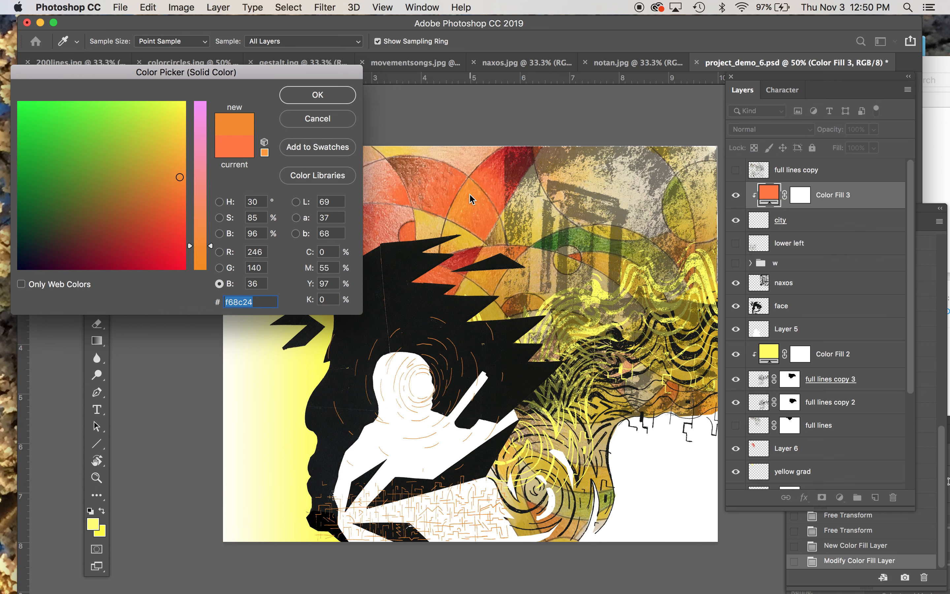
pyautogui.click(402, 195)
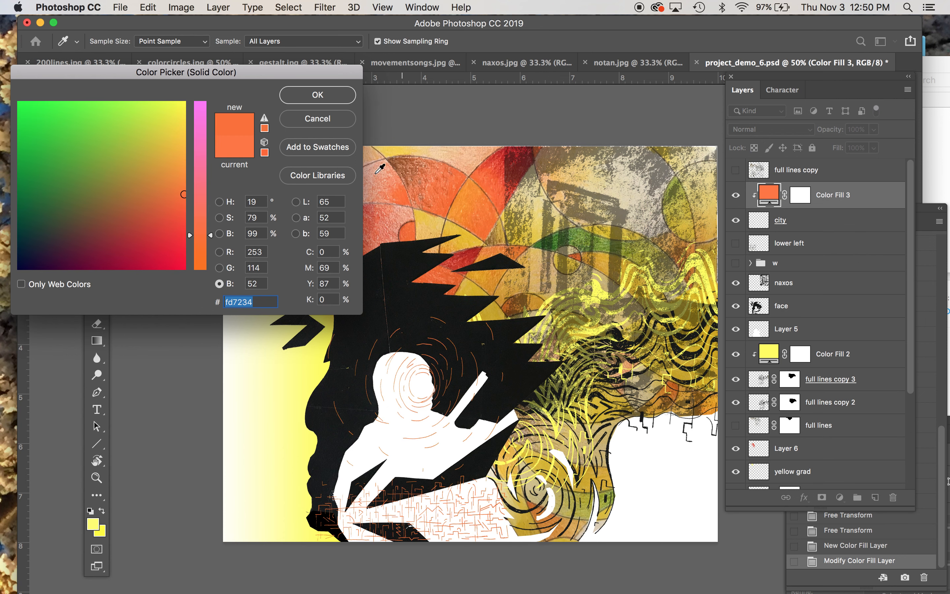
pyautogui.click(308, 102)
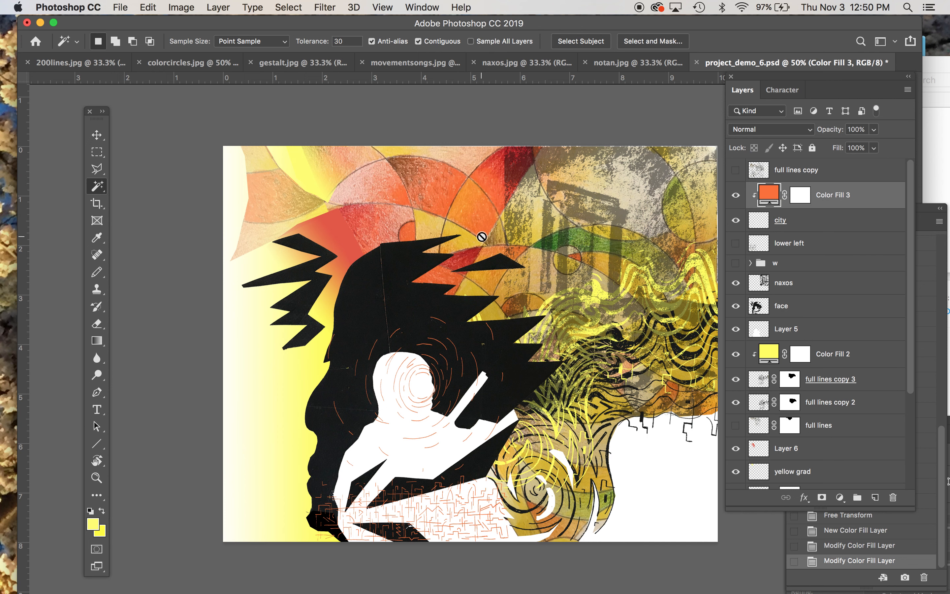
# Show the lower left layer and move it left so its maze lines reach the canvas's left edge.
pyautogui.press('super+minus')
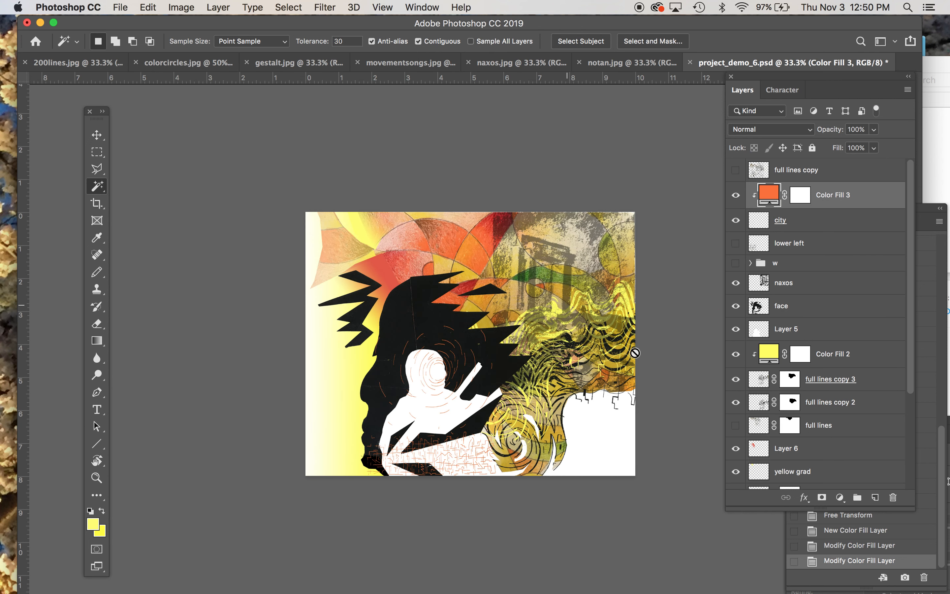
pyautogui.click(735, 243)
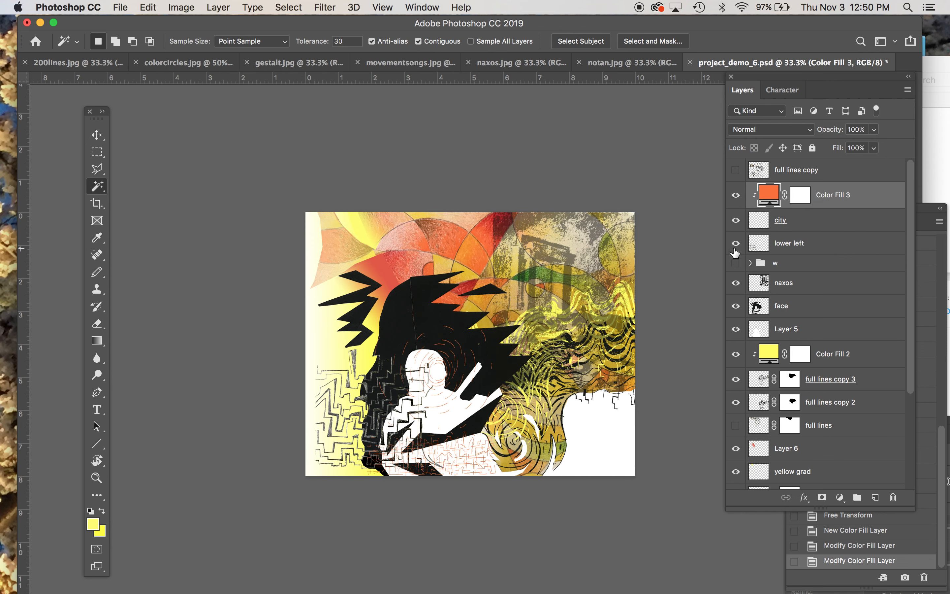
pyautogui.click(812, 244)
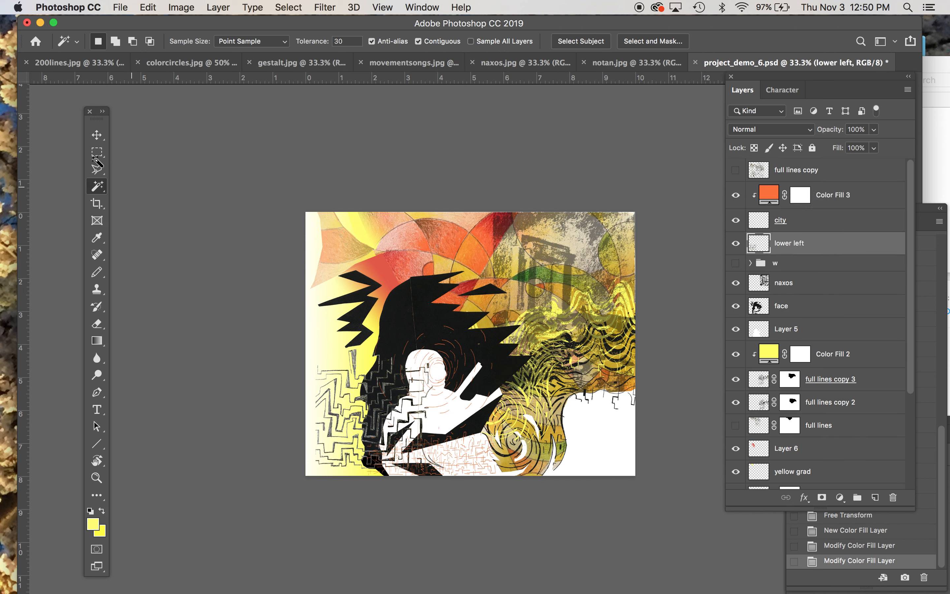
pyautogui.click(94, 138)
pyautogui.moveTo(351, 411); pyautogui.dragTo(379, 377)
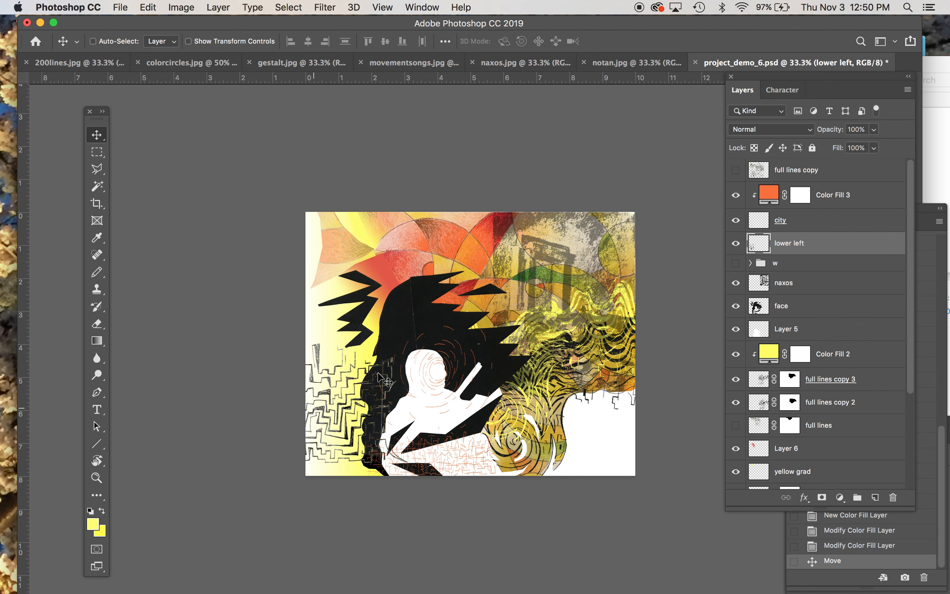
# Outline the part of the lower left layer overlapping the face with the Polygonal Lasso and hide it with a layer mask.
pyautogui.click(97, 152)
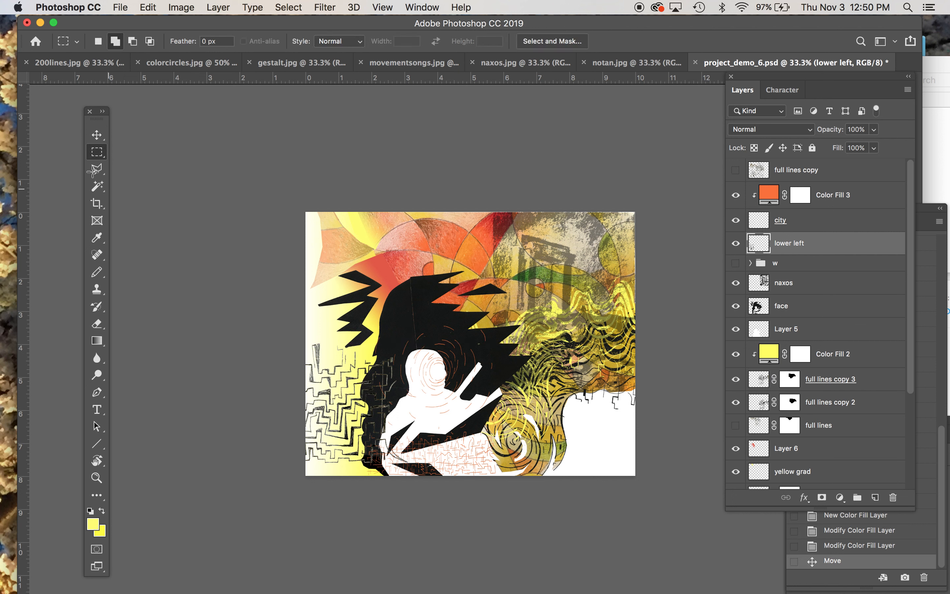
pyautogui.click(95, 169)
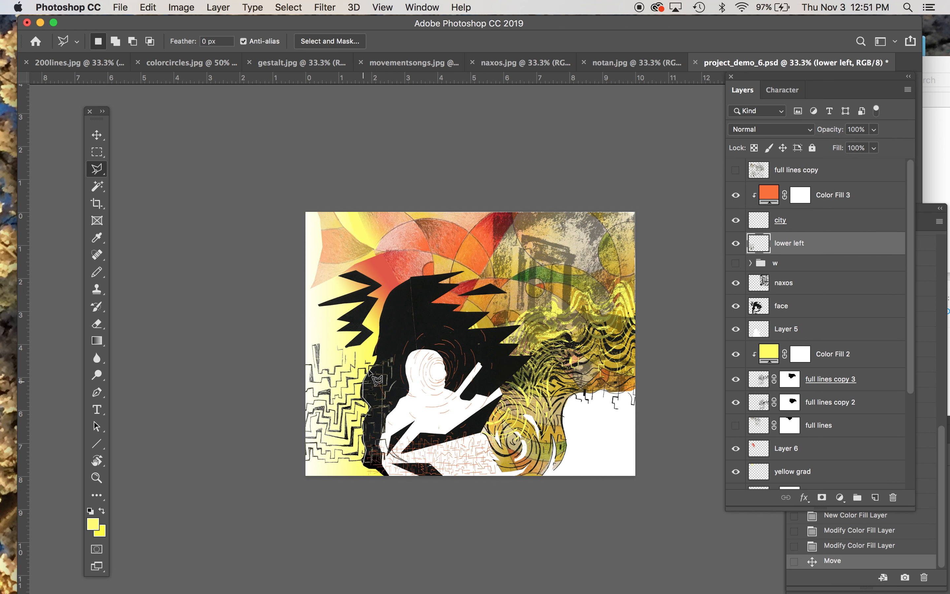
pyautogui.click(390, 342)
pyautogui.click(403, 351)
pyautogui.click(405, 415)
pyautogui.doubleClick(408, 490)
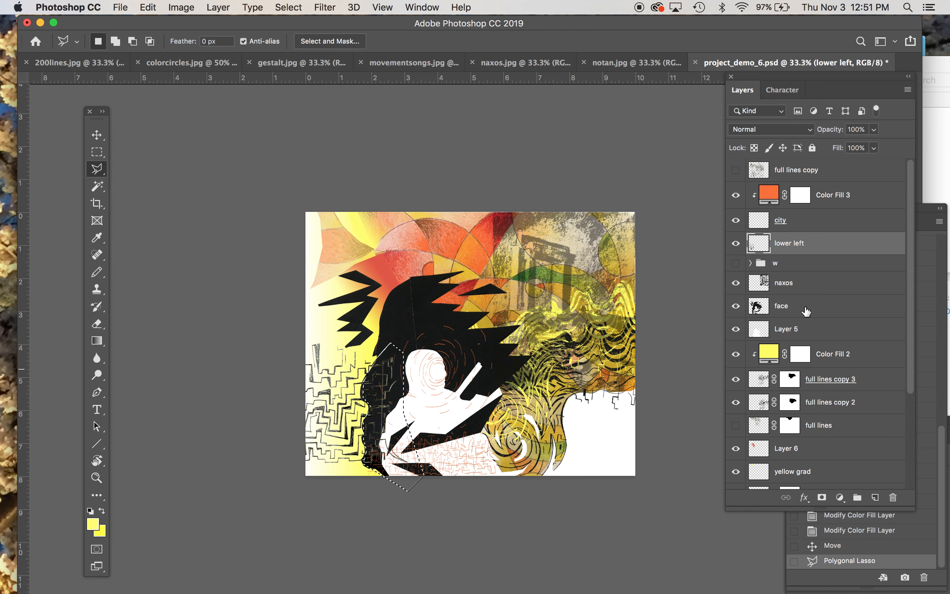
pyautogui.click(181, 7)
pyautogui.moveTo(218, 7)
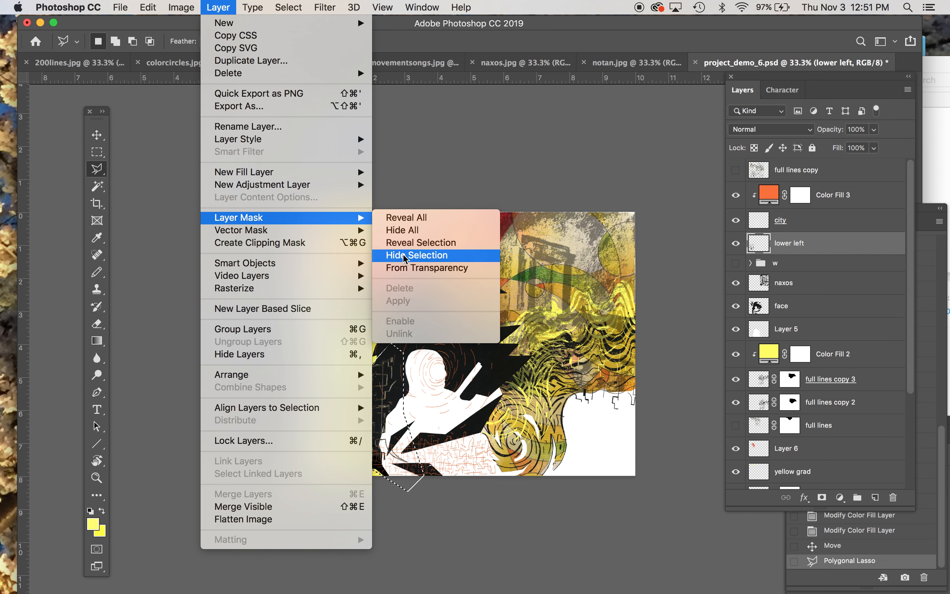
pyautogui.click(405, 256)
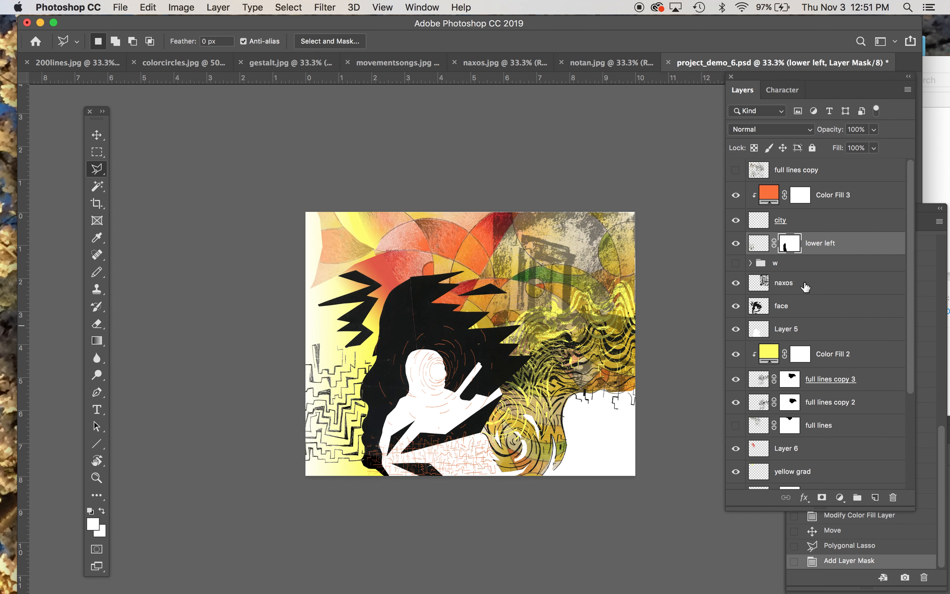
# Add a Solid Color fill layer clipped to the lower left layer.
pyautogui.click(218, 7)
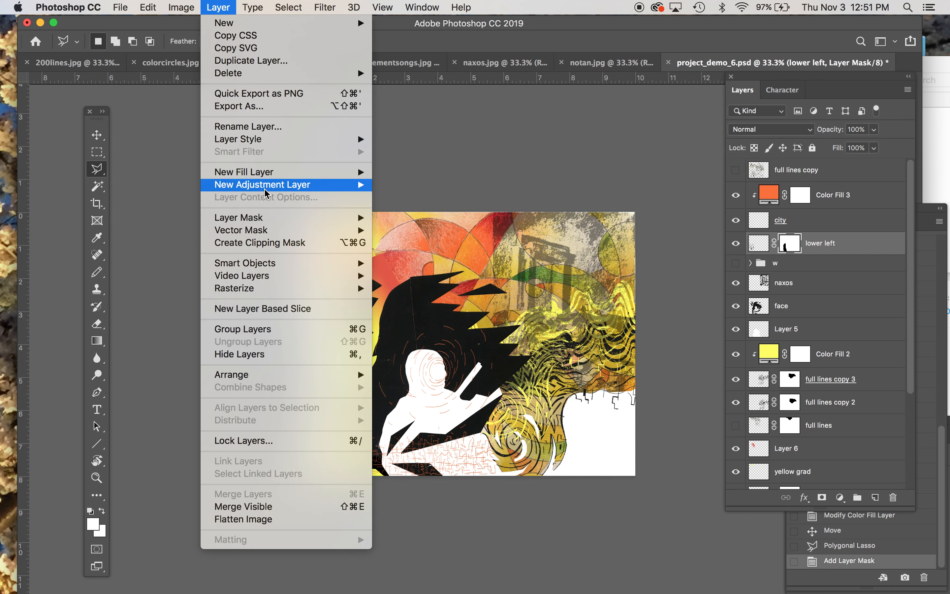
pyautogui.moveTo(280, 176)
pyautogui.click(412, 172)
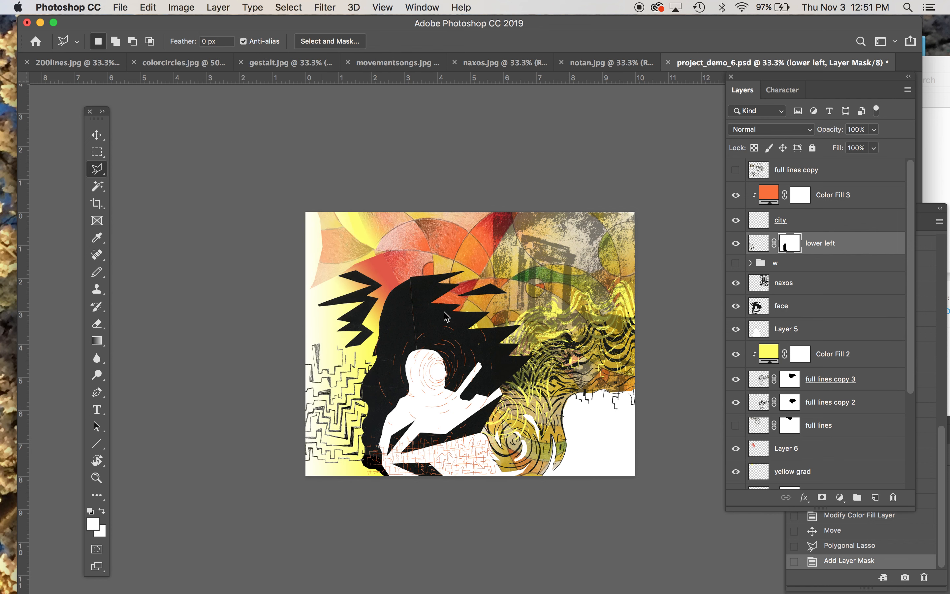
pyautogui.click(292, 317)
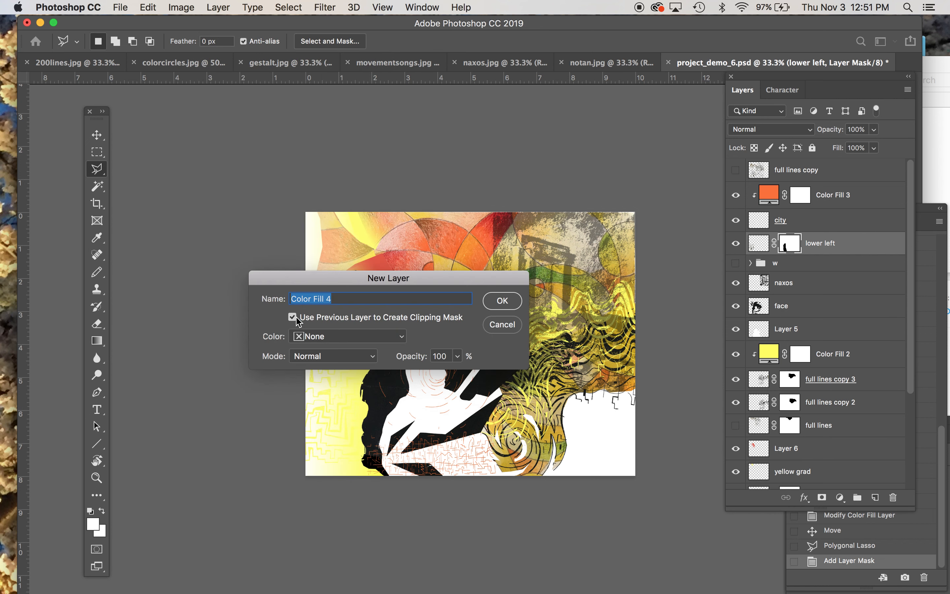
pyautogui.press('Return')
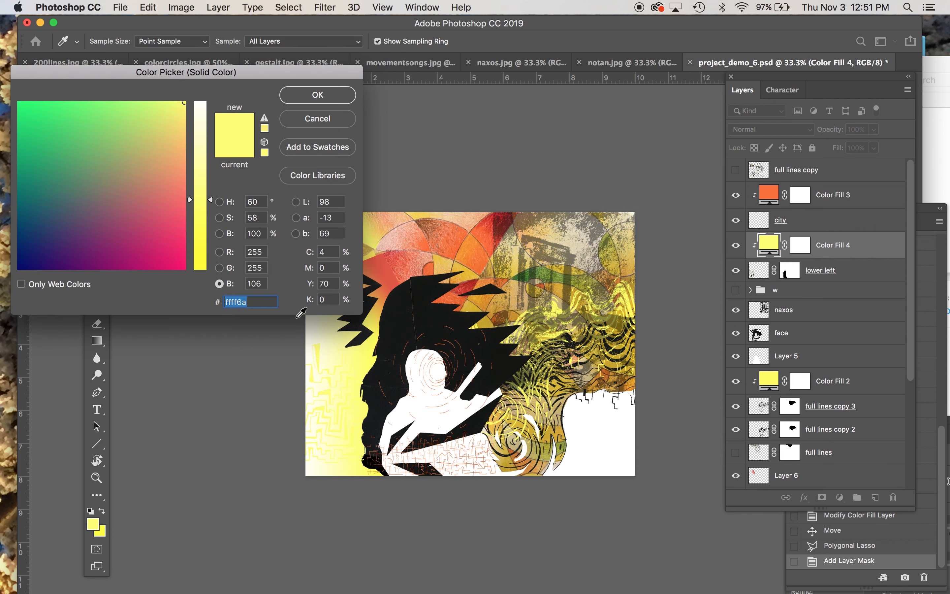
# Try dark red, green, olive, red, gold and orange samples from the artwork as the Color Fill 4 color.
pyautogui.click(492, 223)
pyautogui.click(505, 231)
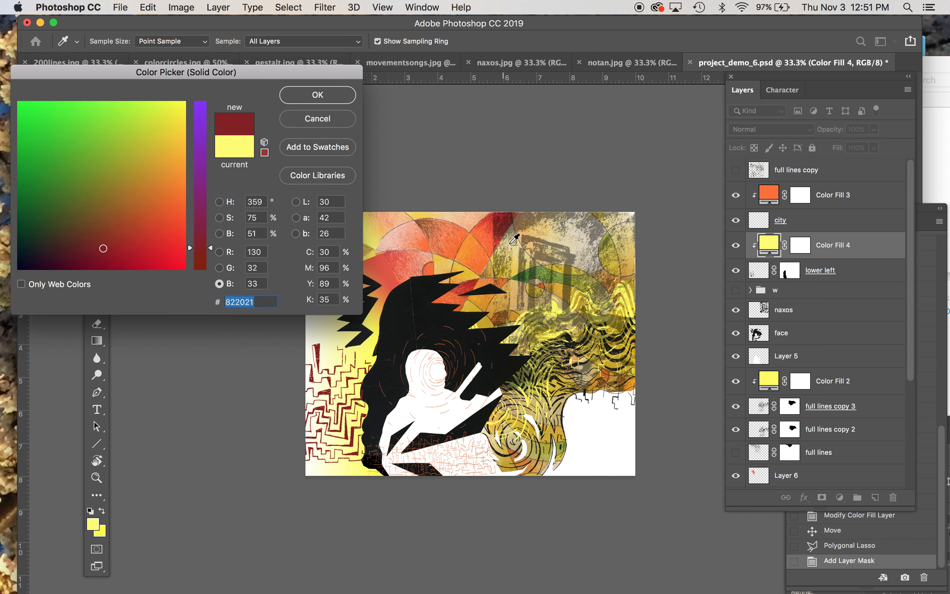
pyautogui.click(527, 275)
pyautogui.click(518, 276)
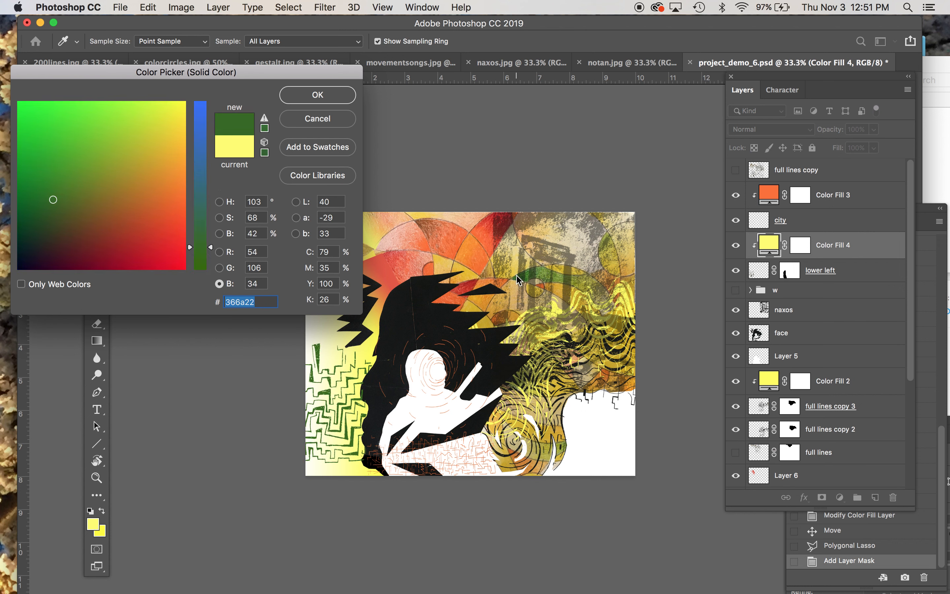
pyautogui.click(560, 274)
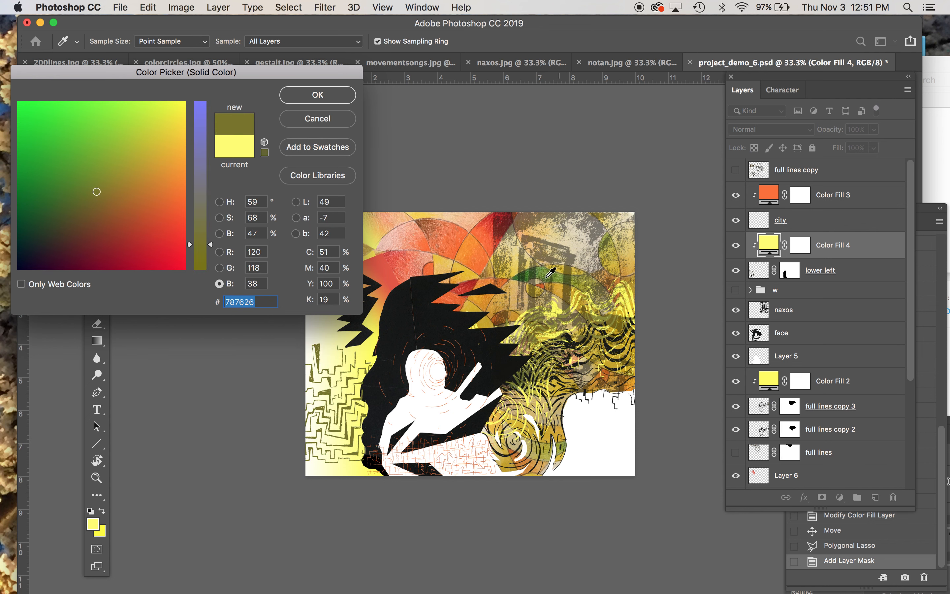
pyautogui.click(390, 274)
pyautogui.moveTo(291, 74); pyautogui.dragTo(210, 75)
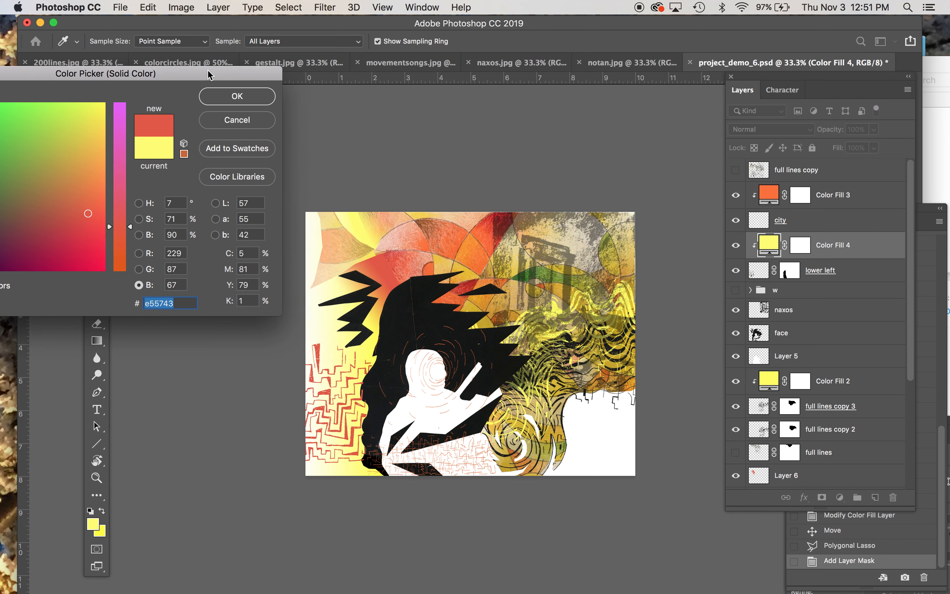
pyautogui.press('super+equal')
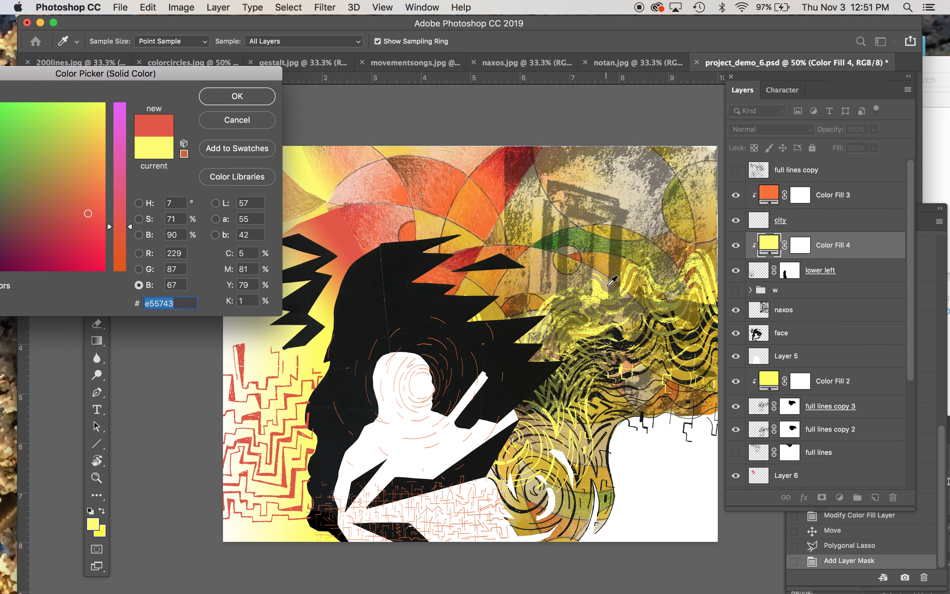
pyautogui.click(625, 232)
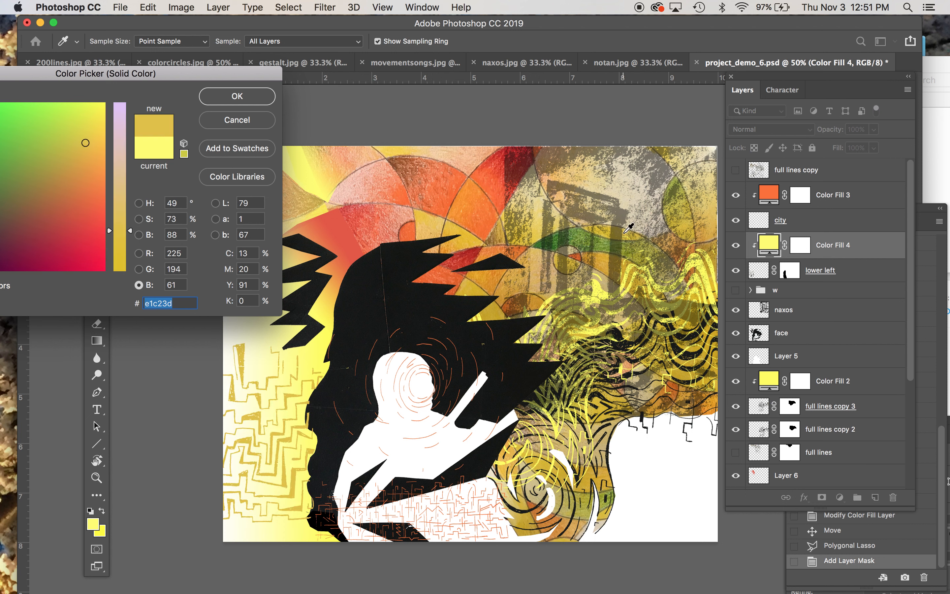
pyautogui.click(476, 196)
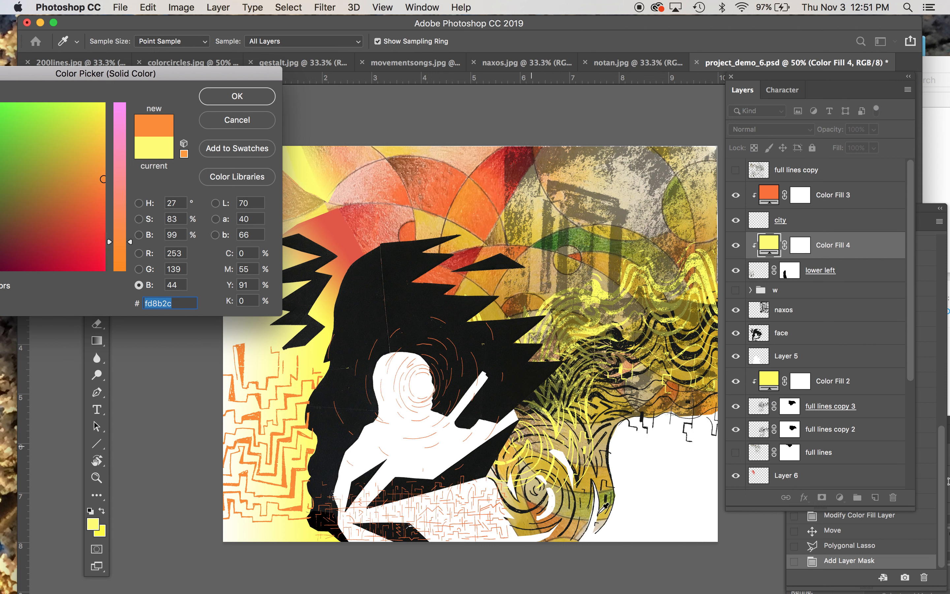
pyautogui.click(604, 504)
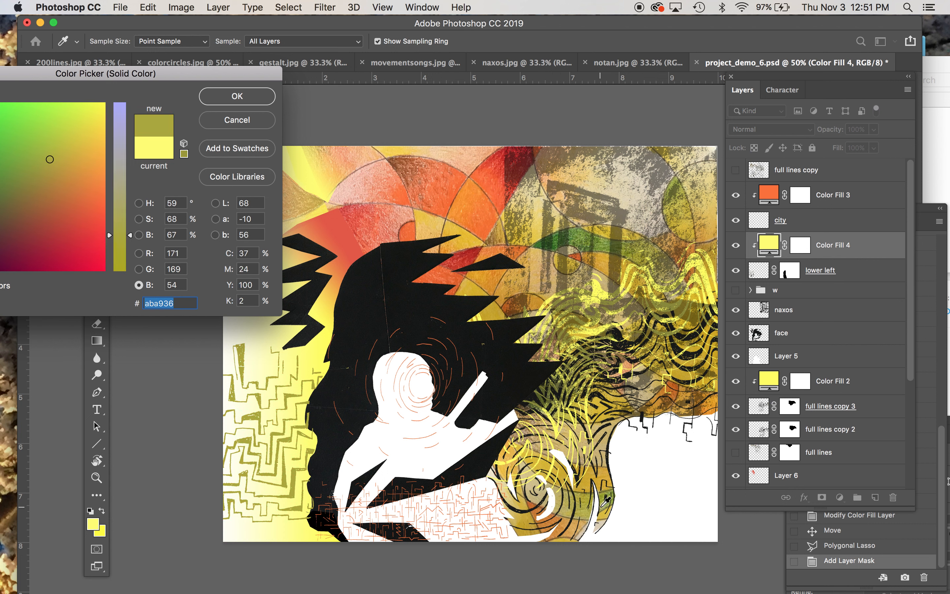
# Set the Color Fill 4 color to the muted olive bdae47 sampled from the artwork near the lower swirl.
pyautogui.click(584, 513)
pyautogui.click(569, 513)
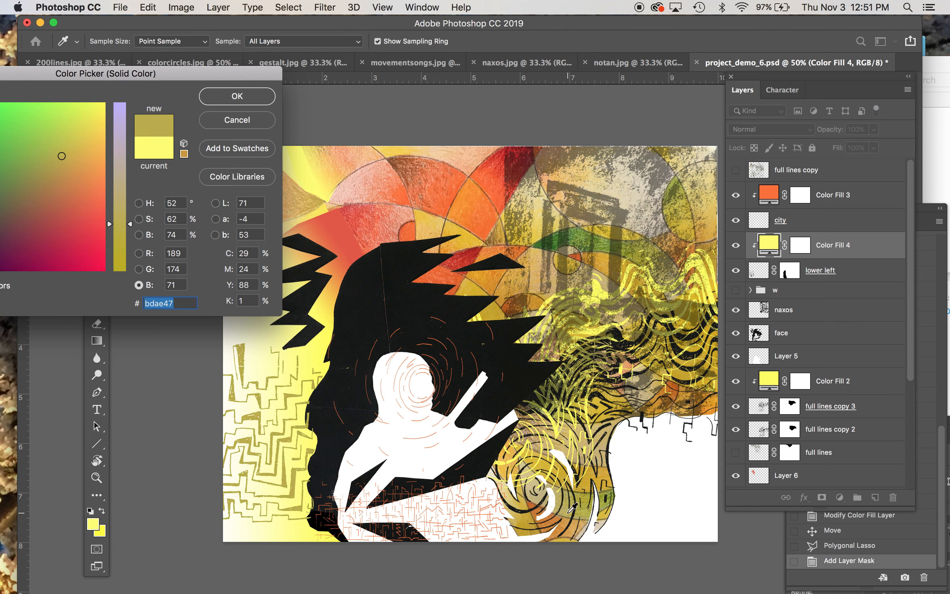
pyautogui.click(236, 98)
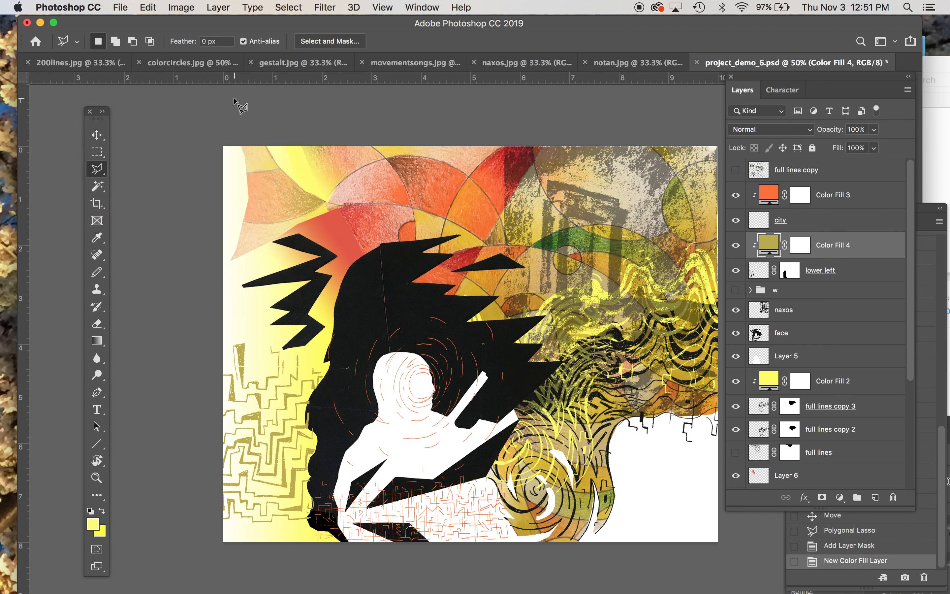
# Stretch the lower left layer's artwork slightly upward with Free Transform.
pyautogui.press('super+t')
pyautogui.press('Return')
pyautogui.click(758, 271)
pyautogui.press('super+t')
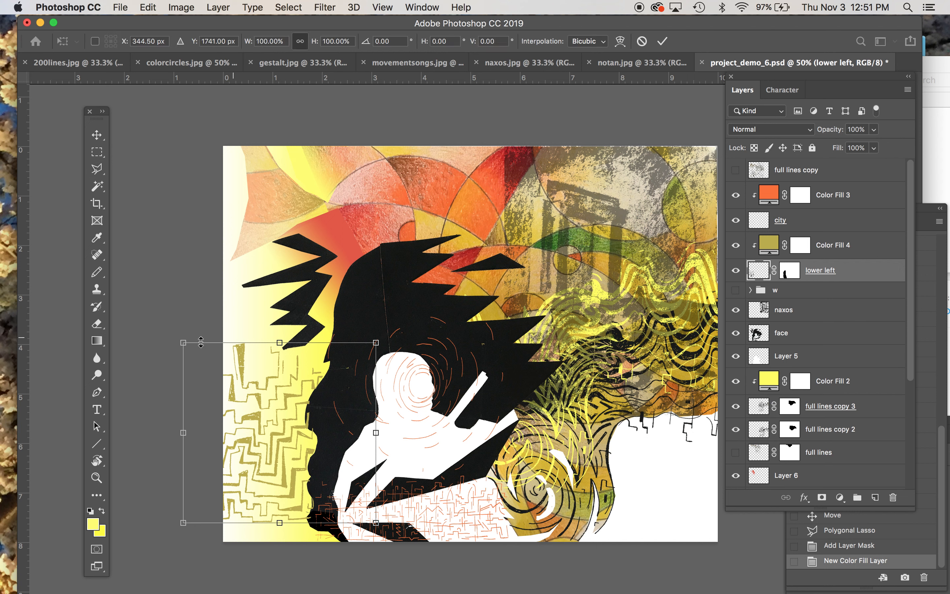
pyautogui.moveTo(183, 343); pyautogui.dragTo(184, 339)
pyautogui.press('Return')
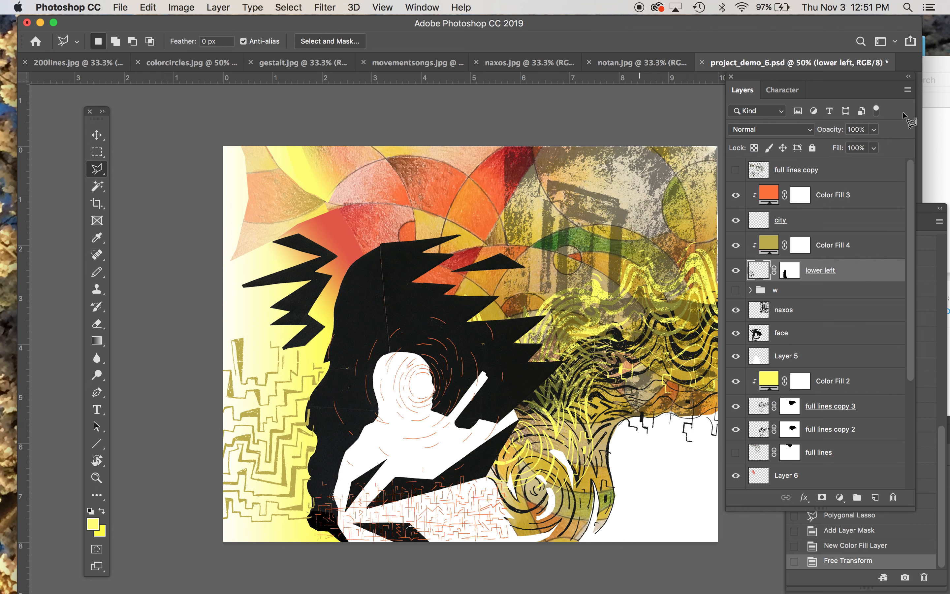
# Set the lower left layer's opacity to 70%.
pyautogui.click(858, 130)
pyautogui.write('80')
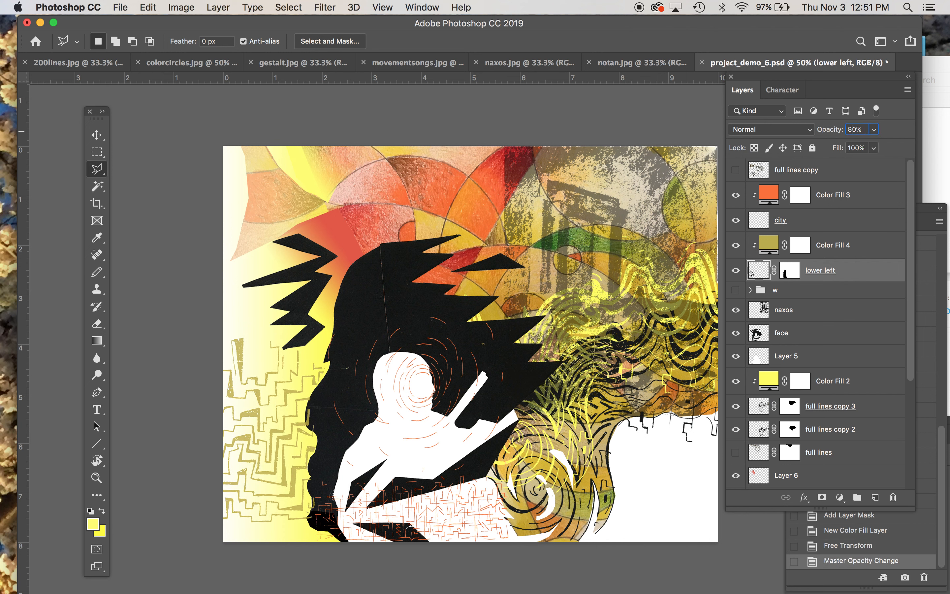
pyautogui.press('BackSpace')
pyautogui.write('7')
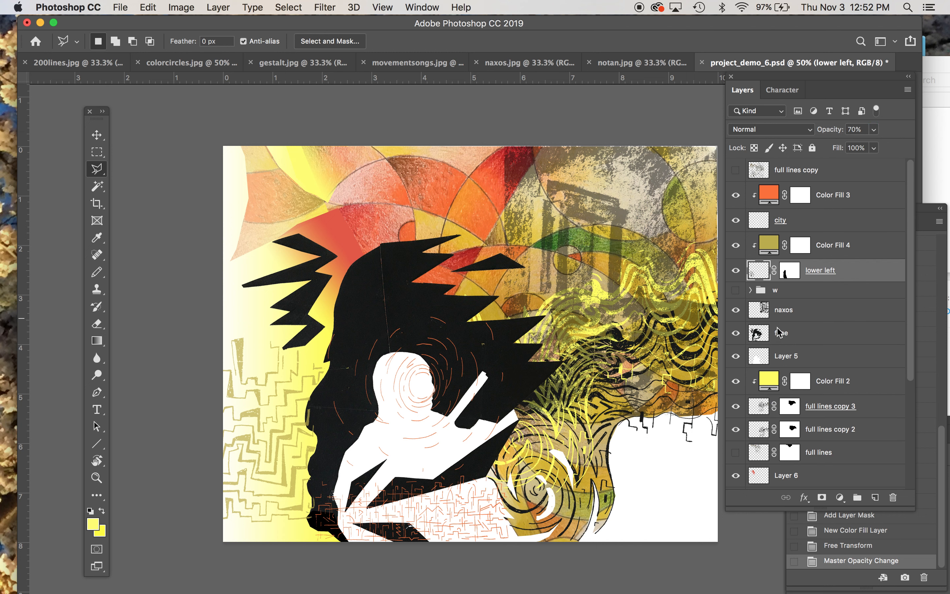
# Touch up the lower left layer with the Eraser and save the document.
pyautogui.click(99, 323)
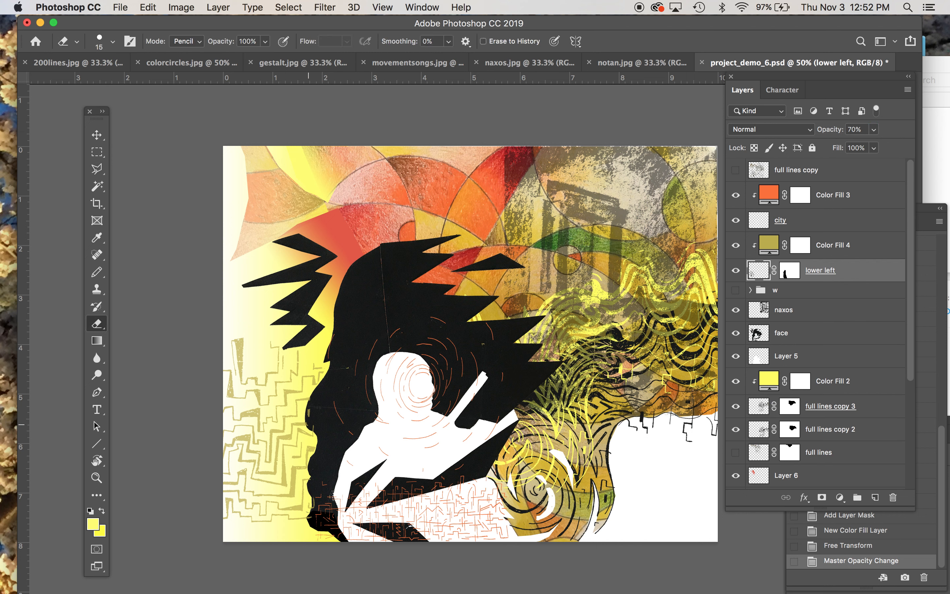
pyautogui.press('super+s')
pyautogui.press('super+minus')
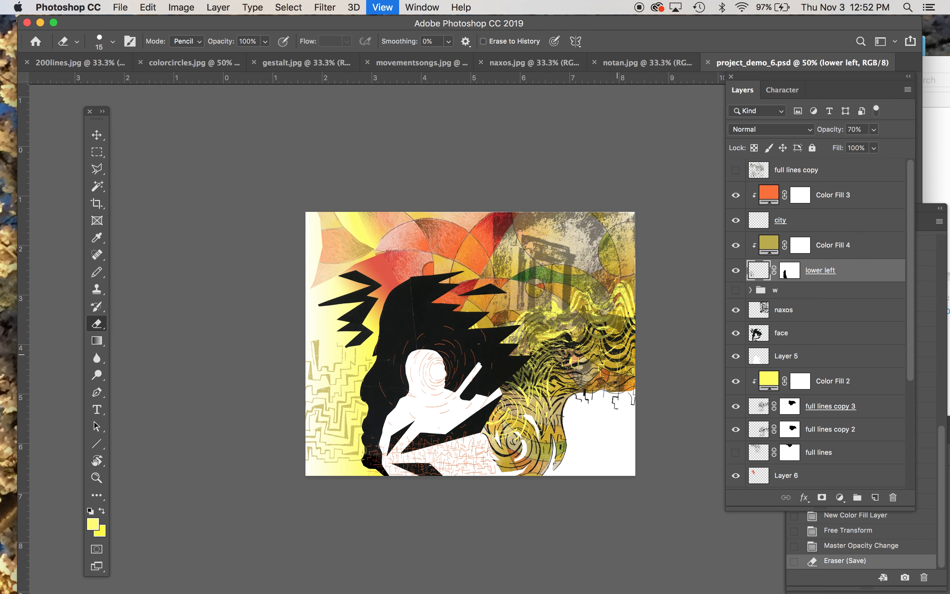
pyautogui.press('super+minus')
pyautogui.press('super+plus')
pyautogui.press('super+plus')
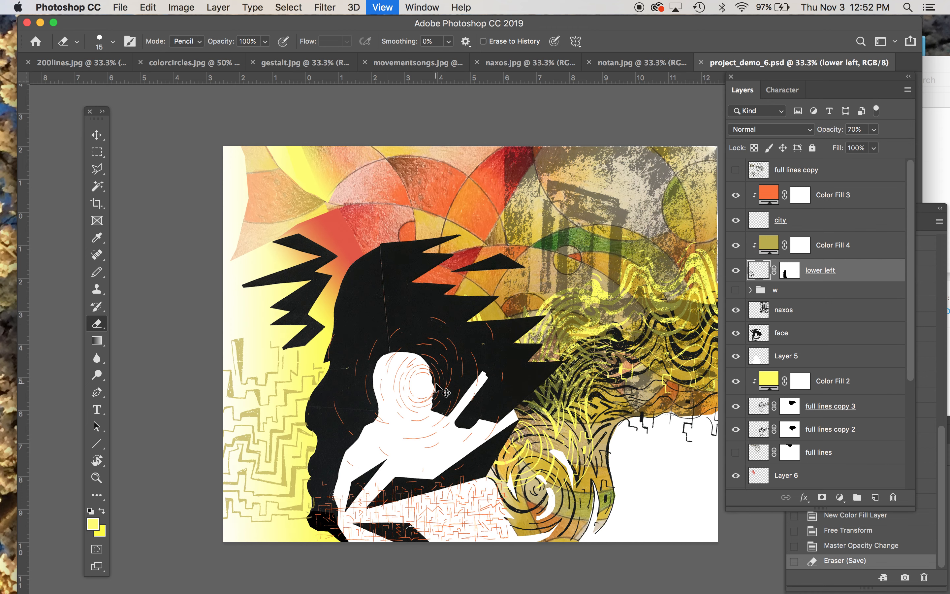